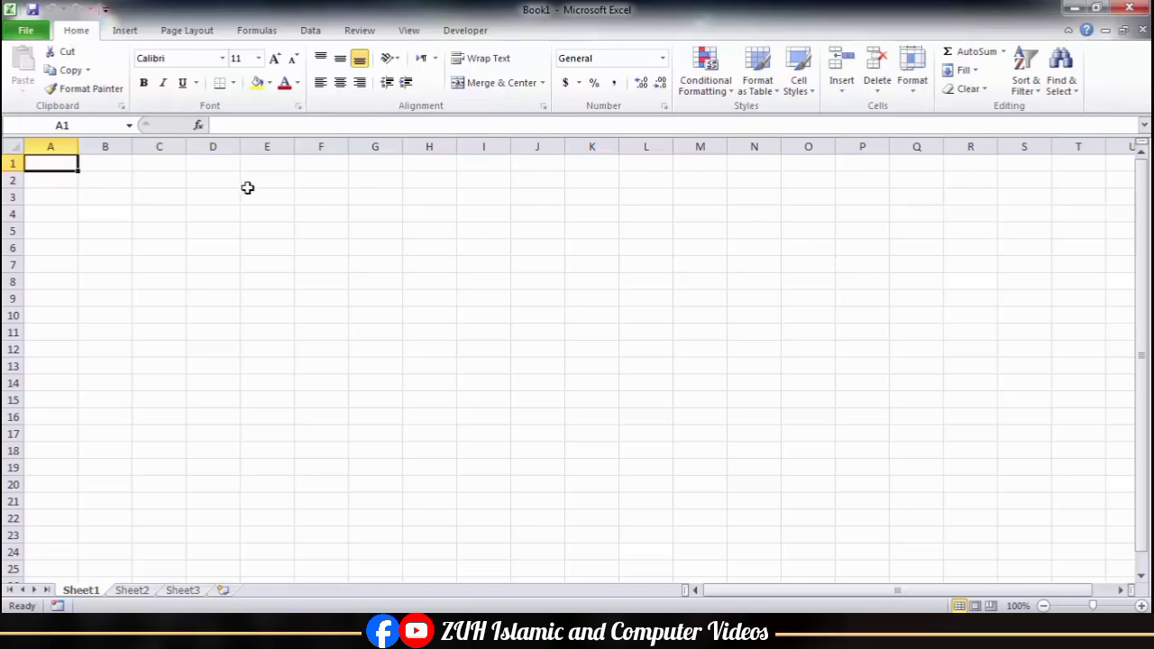
Fill every cell of the range D4:G11 with the same sample surname in one entry
right_click(247, 188)
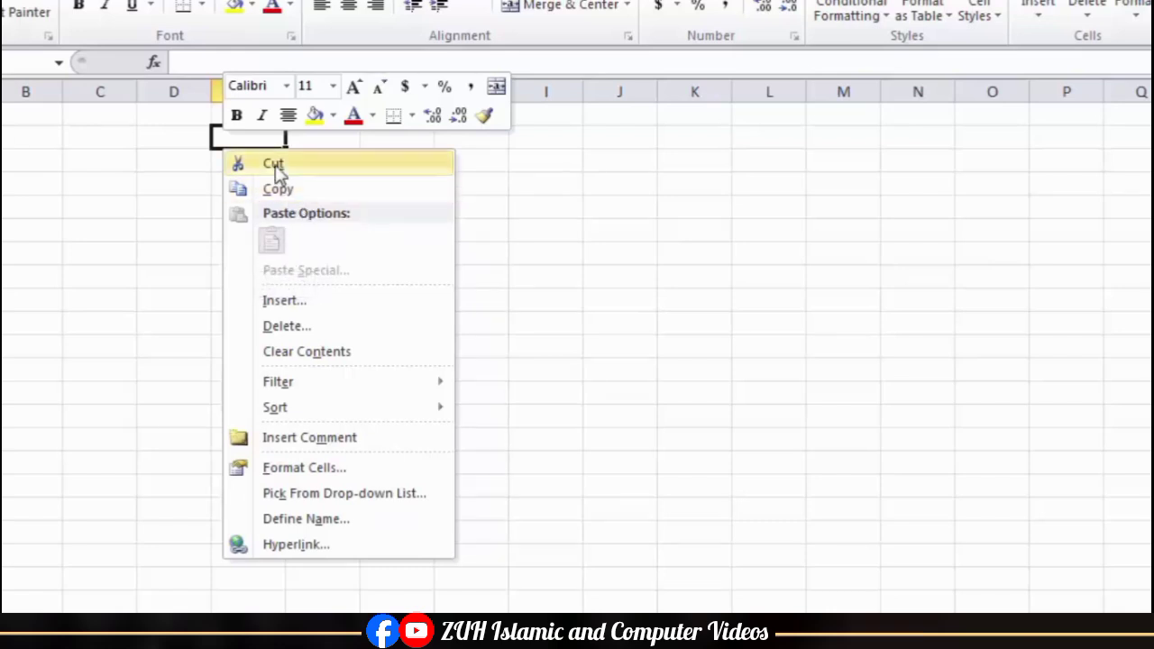
left_click(638, 211)
left_click_drag(190, 189, 414, 340)
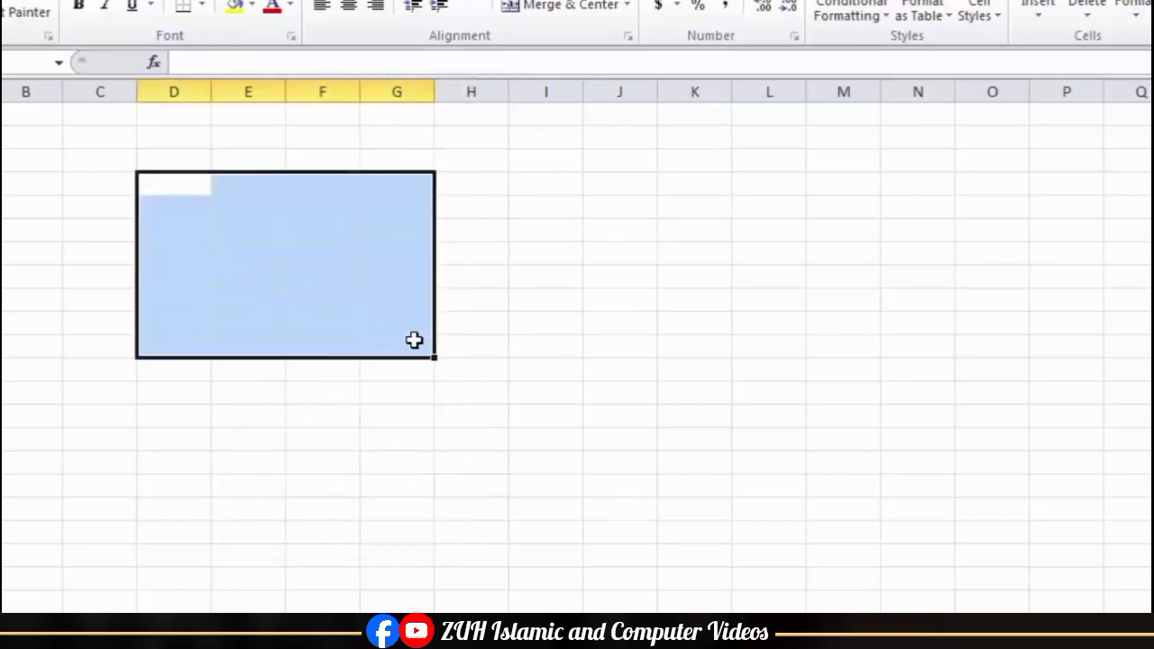
type("Khan")
key("ctrl+Return")
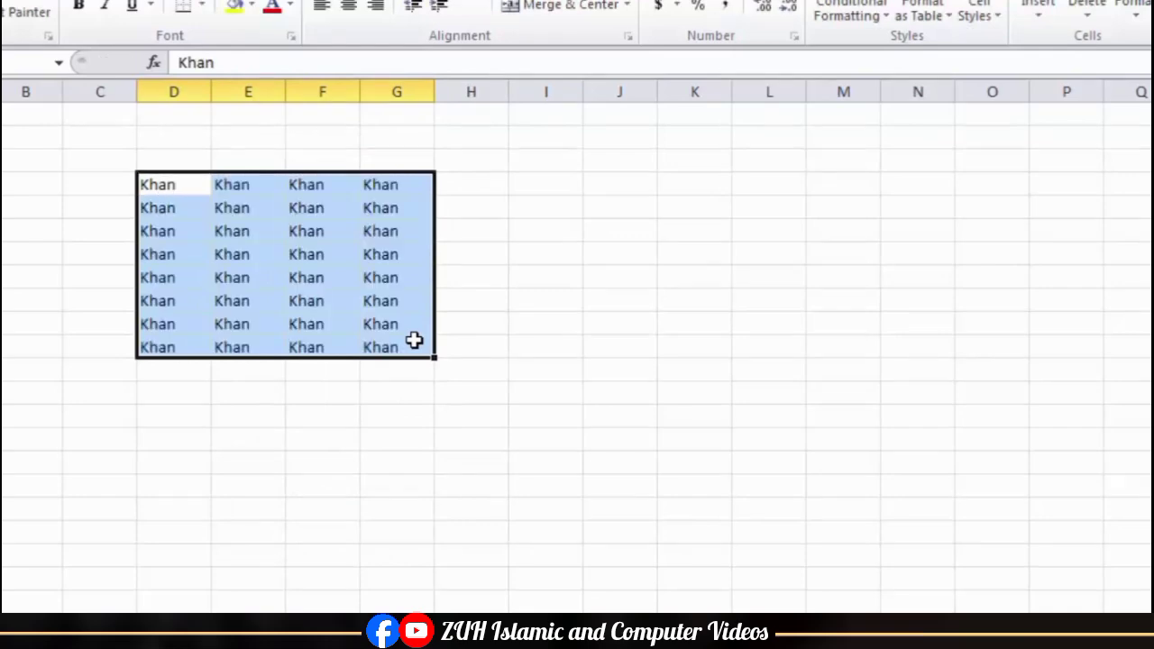
Cut the filled block D4:G11 and paste it starting at cell K4
right_click(319, 270)
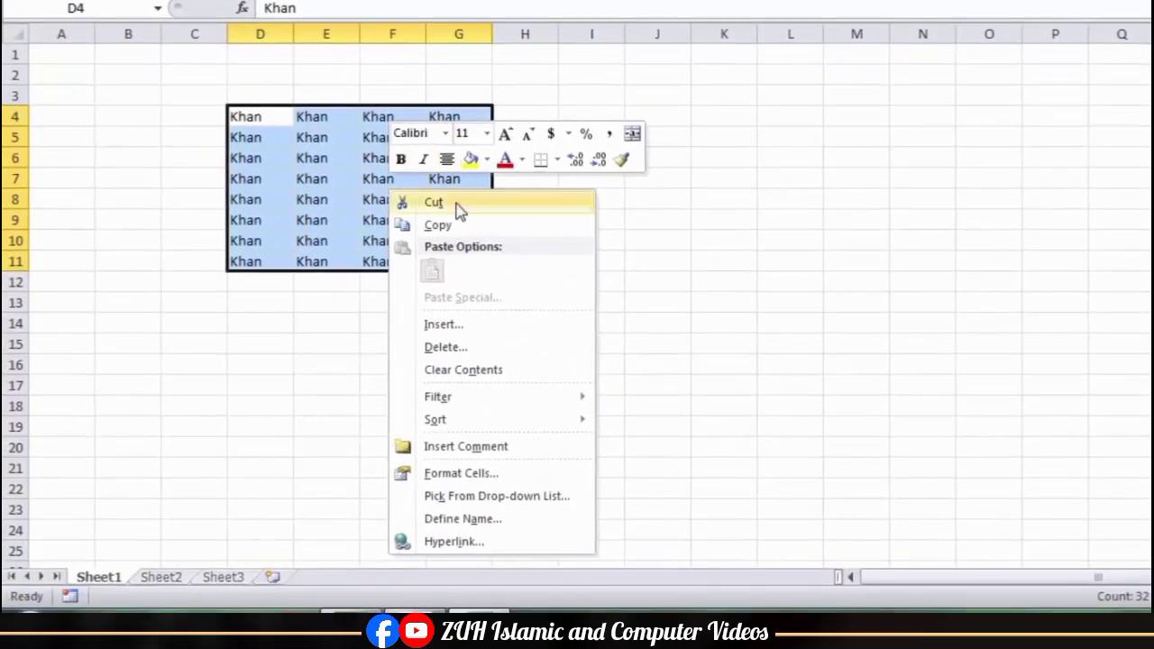
left_click(458, 207)
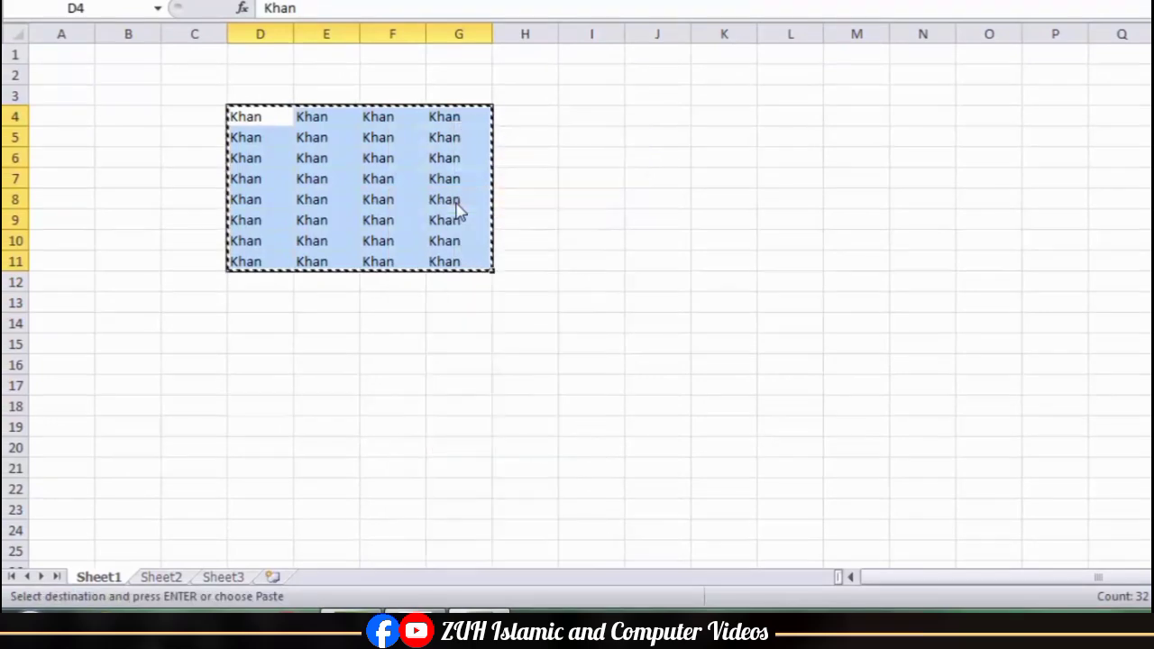
right_click(739, 112)
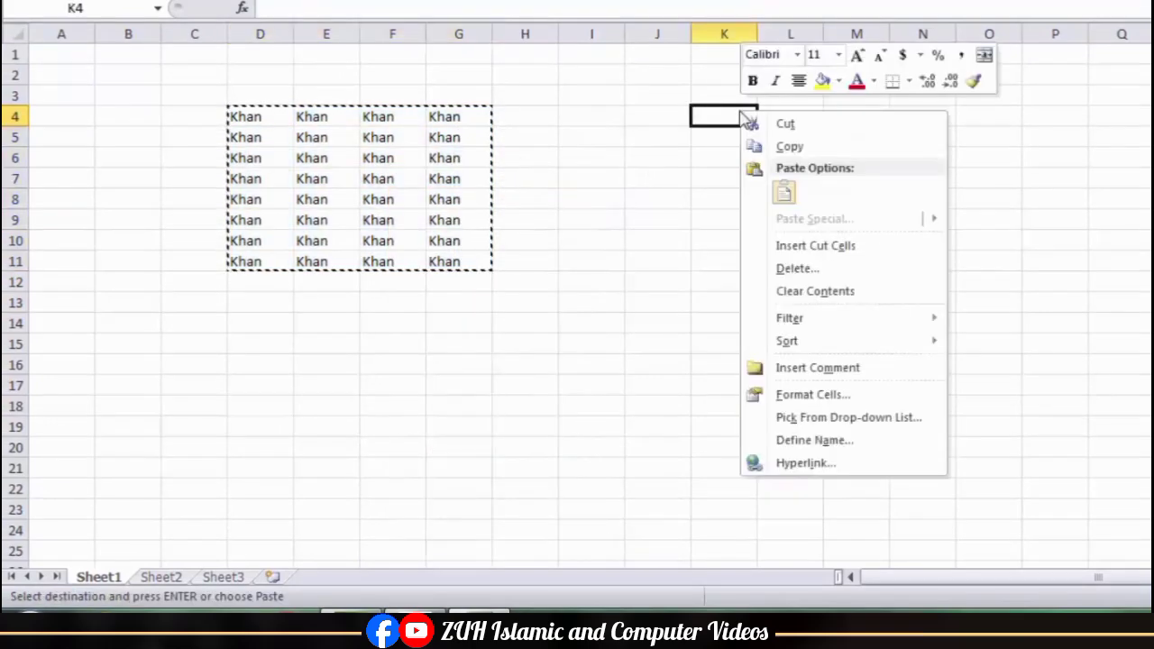
left_click(784, 192)
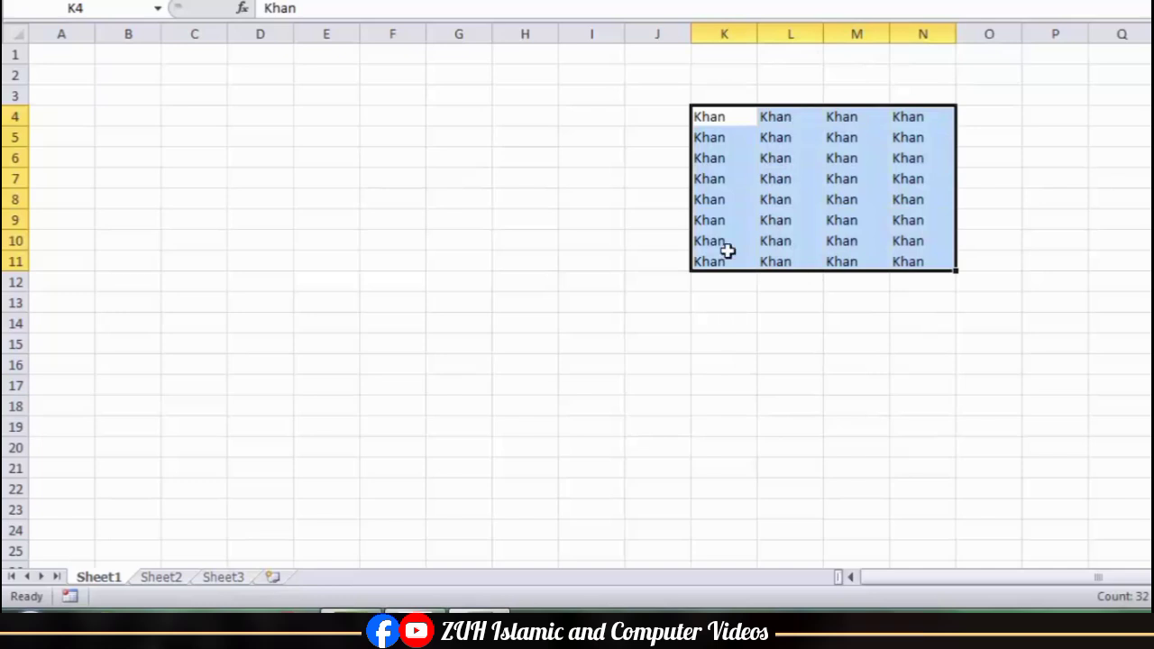
Move the block K4:N11 by cutting it and pasting it starting at cell C5
key("ctrl+x")
left_click(214, 139)
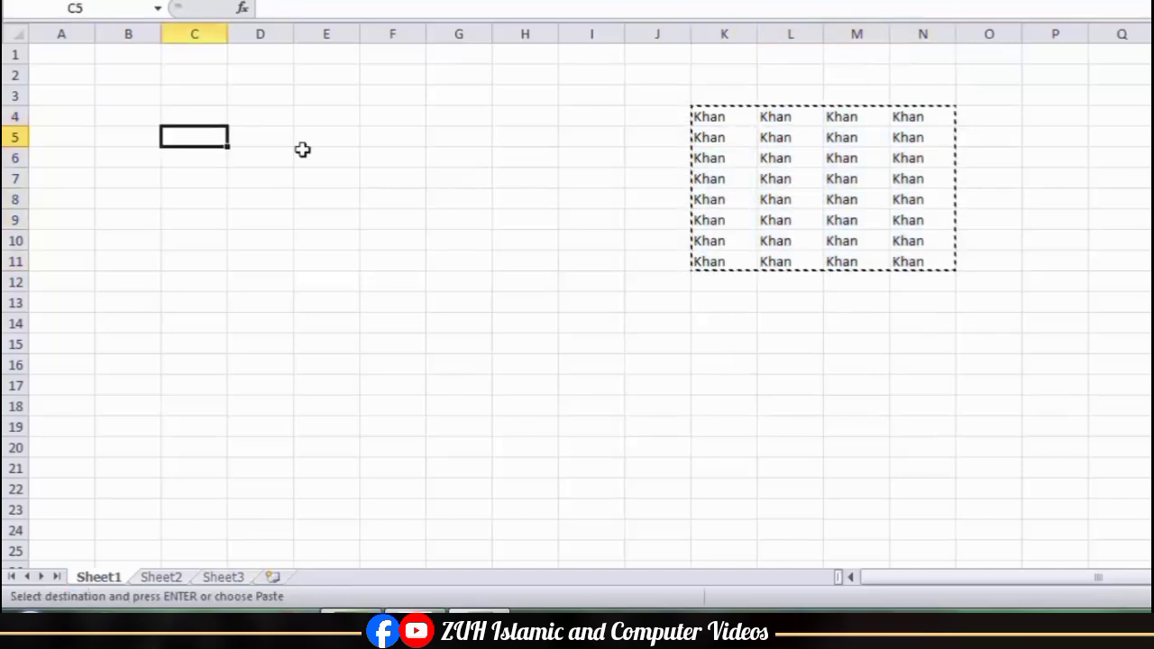
key("ctrl+v")
Copy the block C5:F12 and paste it starting at cell J5
right_click(266, 177)
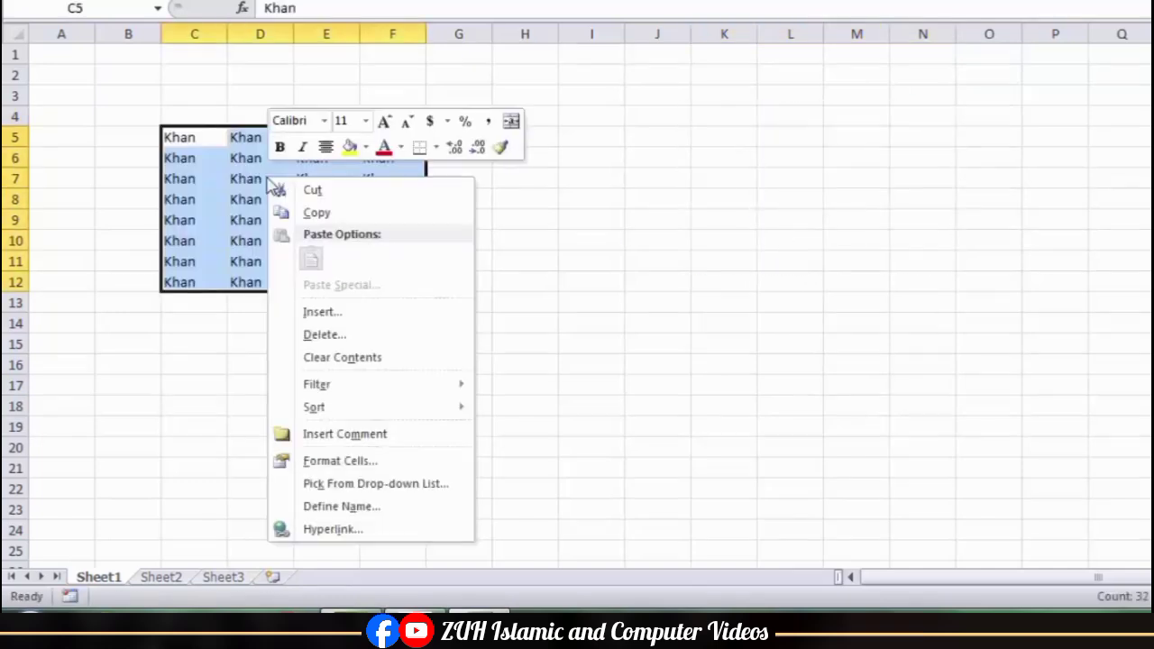
left_click(313, 217)
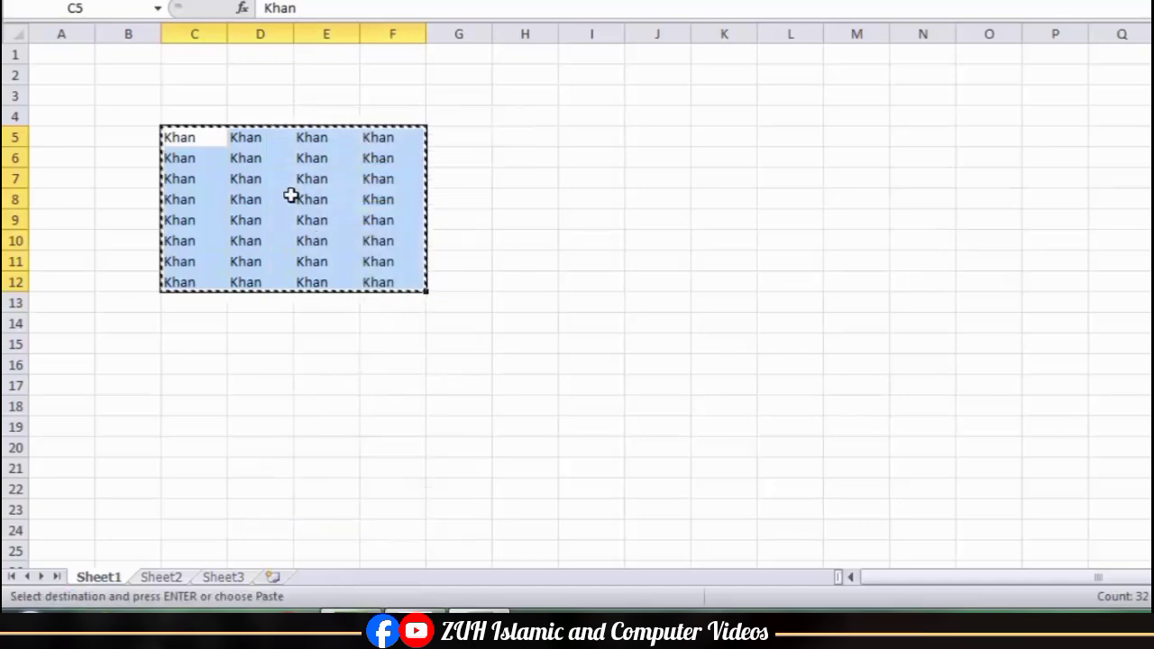
left_click(654, 139)
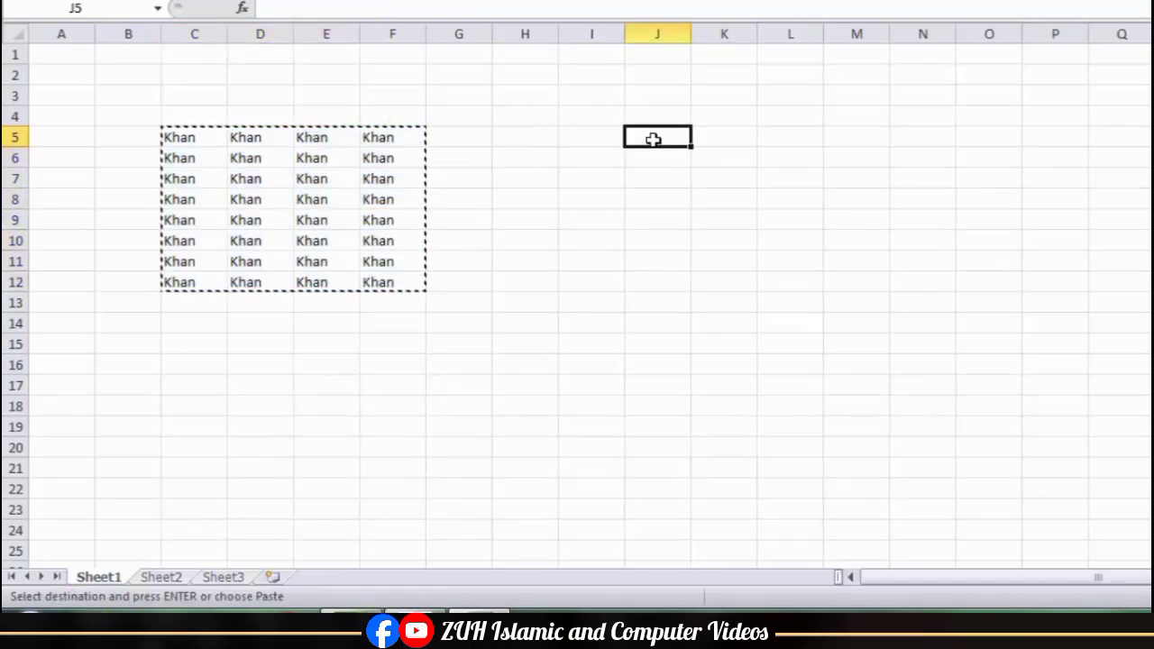
right_click(654, 139)
left_click(699, 223)
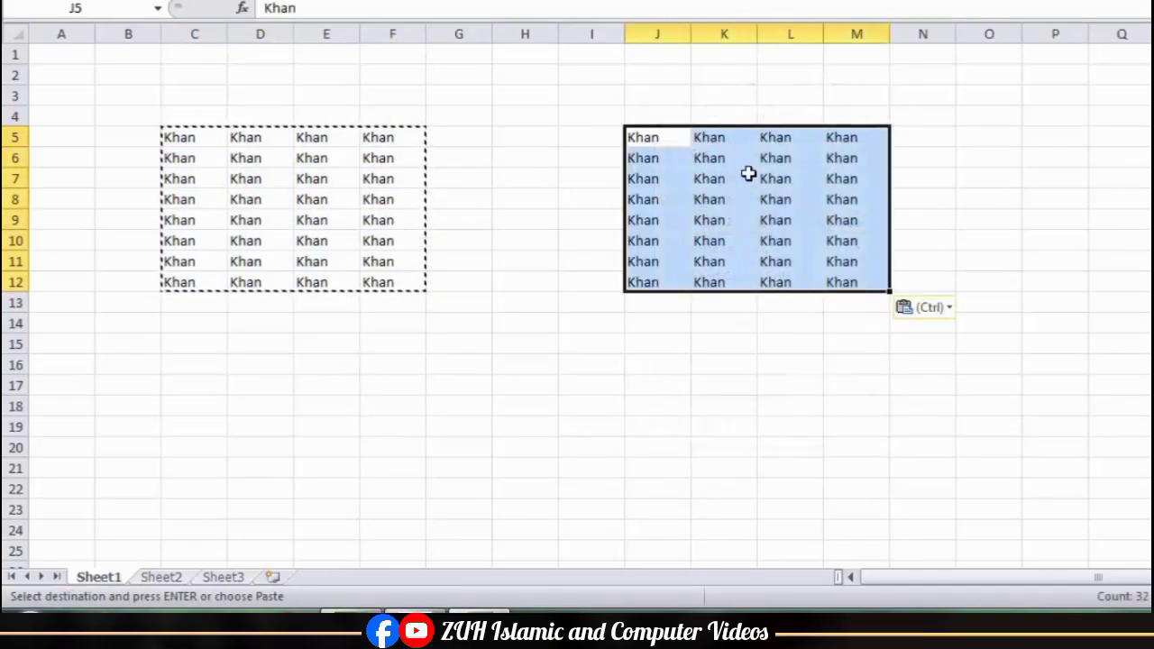
Paste the copied block again starting at cell O5 and end the copy mode
right_click(981, 138)
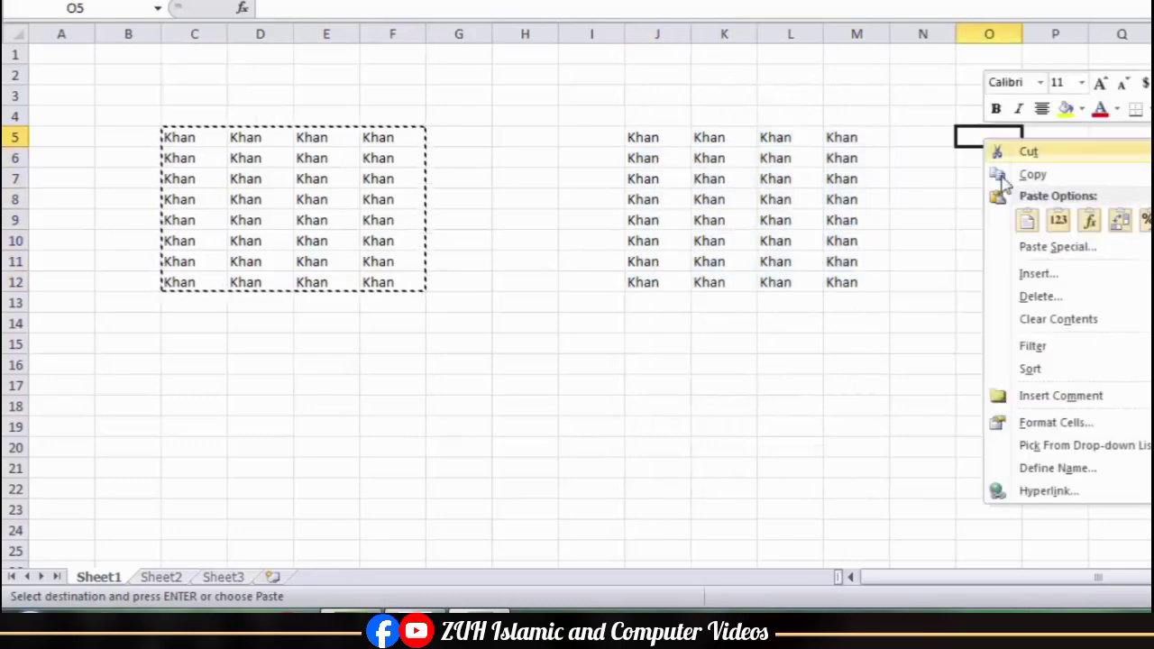
left_click(1023, 222)
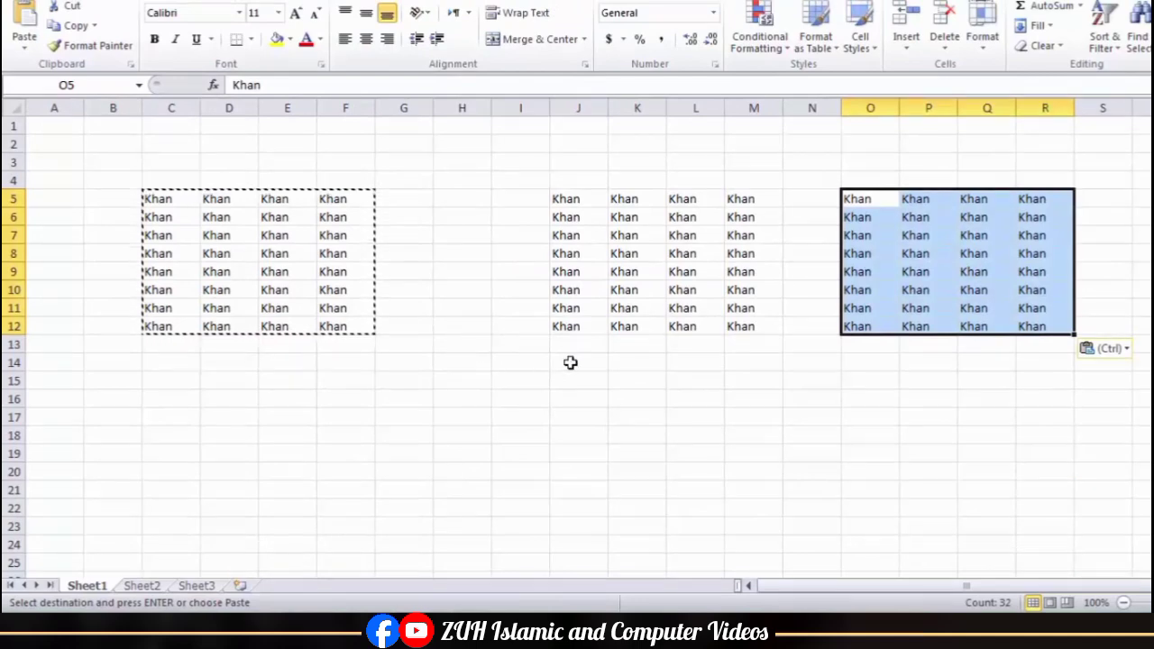
left_click(574, 394)
key("Escape")
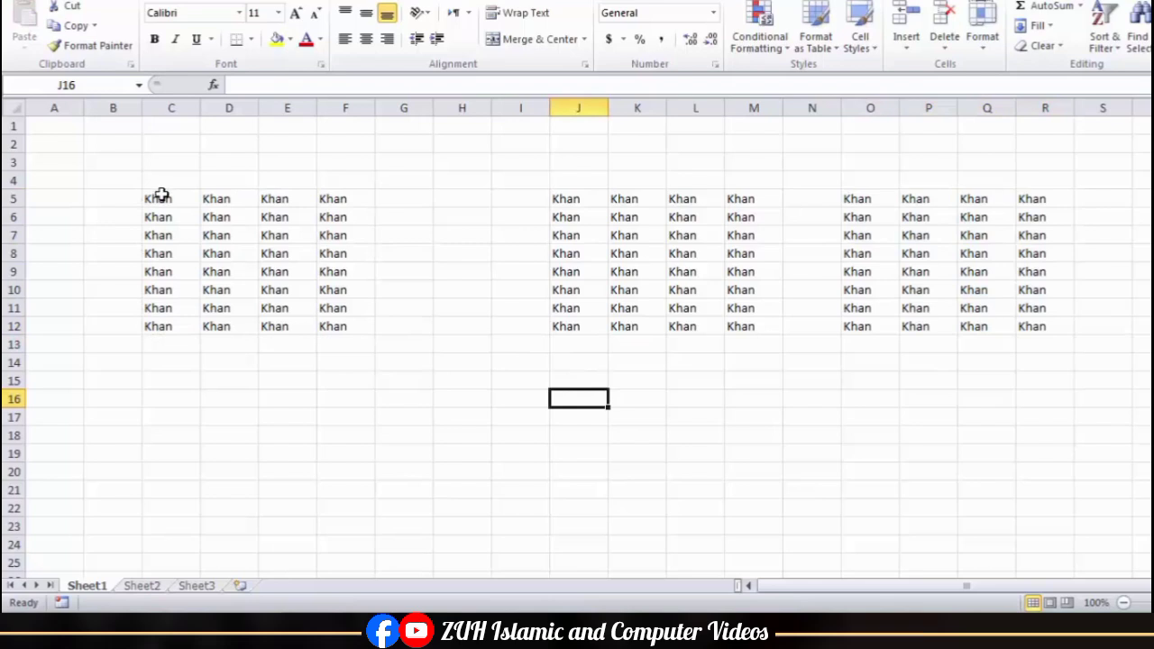
Move the block C5:F12 directly to J14, and place a copy of it at C4 using Copy Here
left_click_drag(161, 194, 335, 321)
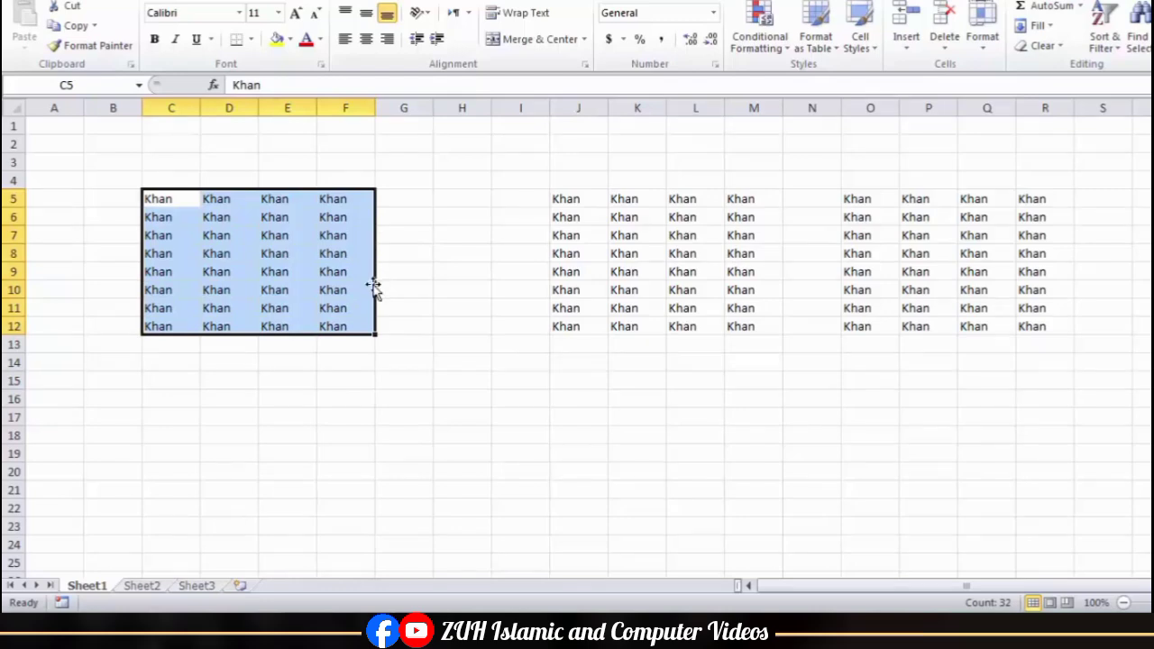
left_click_drag(373, 287, 736, 457)
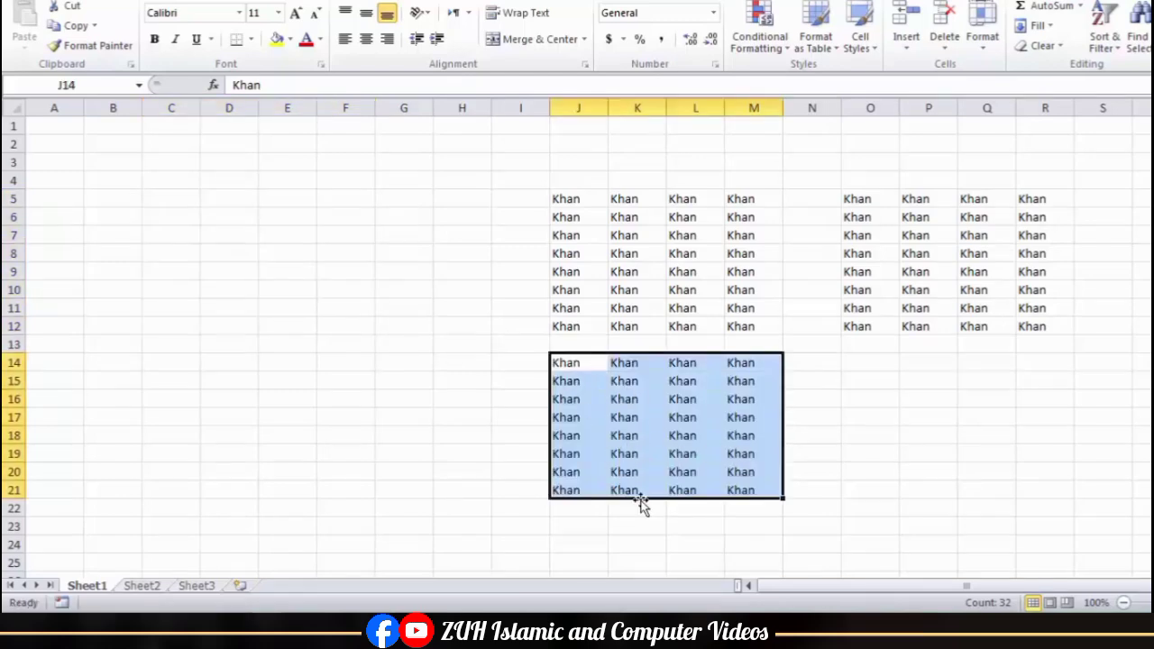
left_click_drag(639, 498, 231, 310)
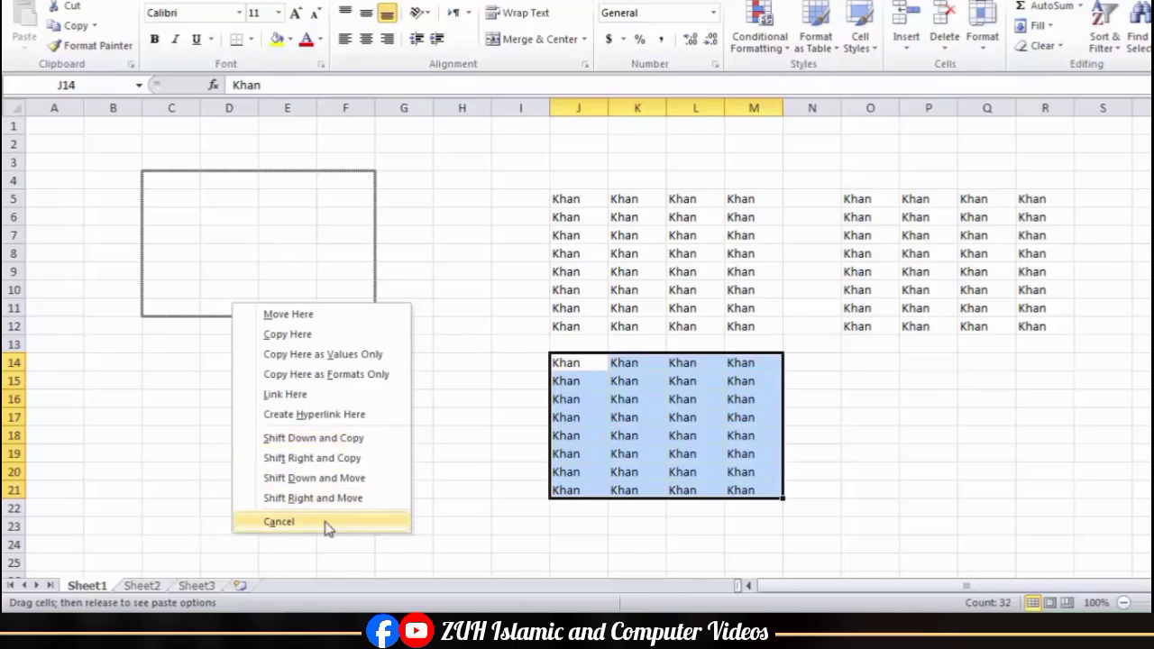
left_click(300, 338)
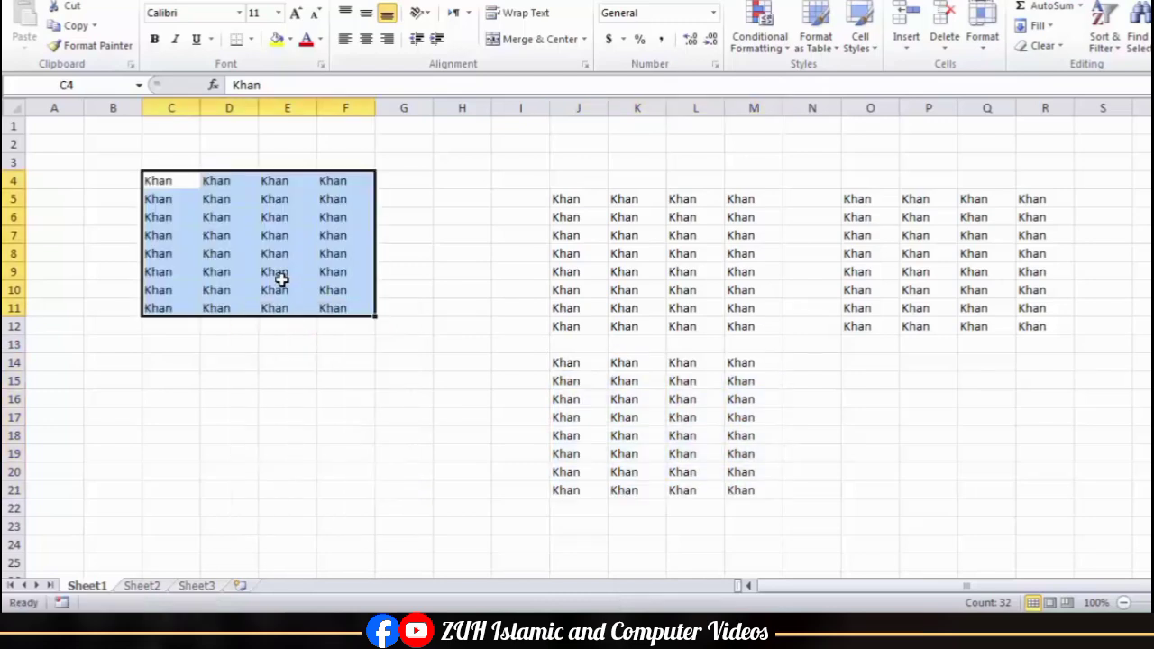
Enter the letters a, s, d, f and g in cells C16 to G16
left_click(170, 393)
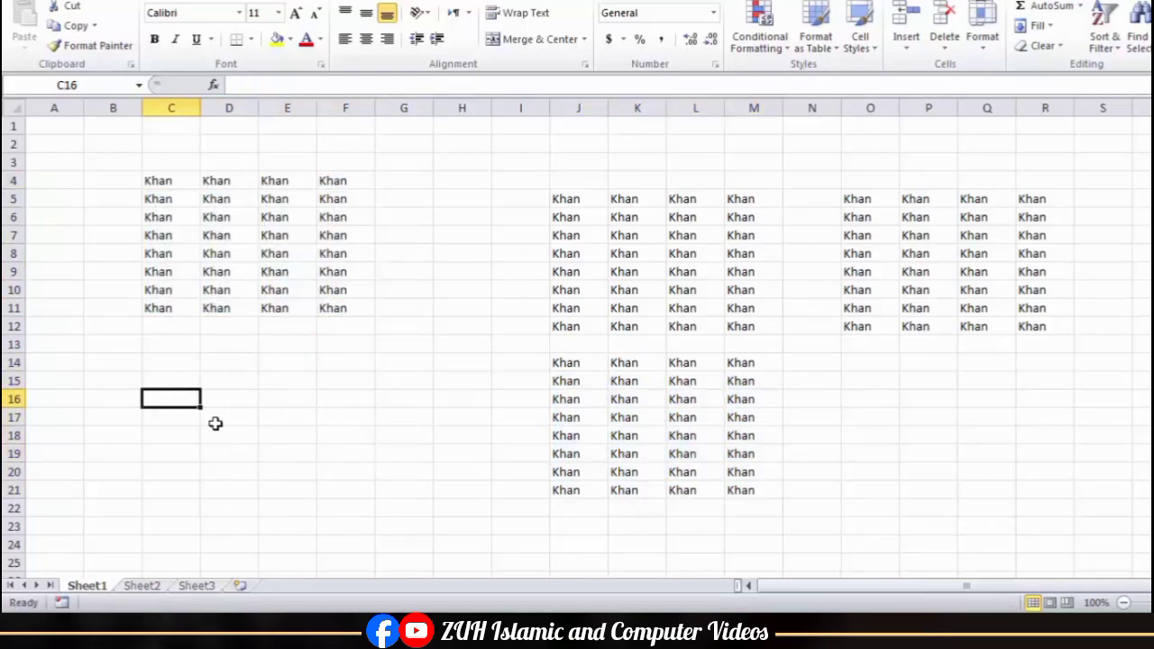
type("a")
key("Tab")
type("s")
key("Tab")
type("d\tf")
key("Tab")
type("g")
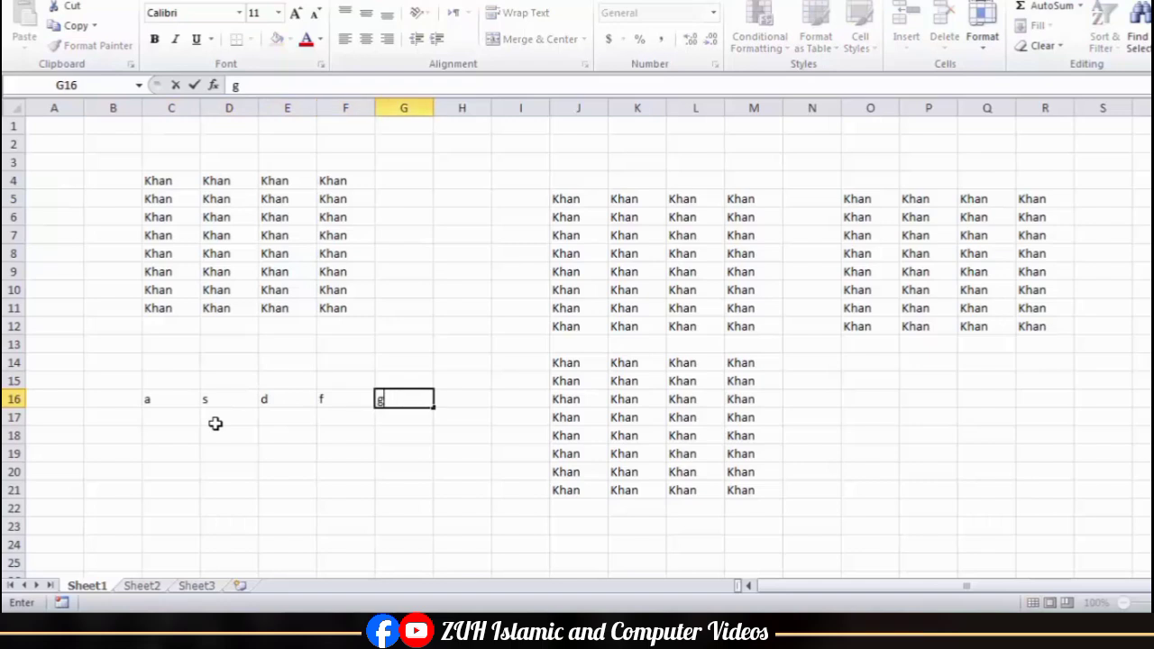
left_click(278, 430)
Clear the range B2:F11 and place a copy of J14:M21 at C3 using Shift Down and Copy
left_click_drag(129, 146, 368, 309)
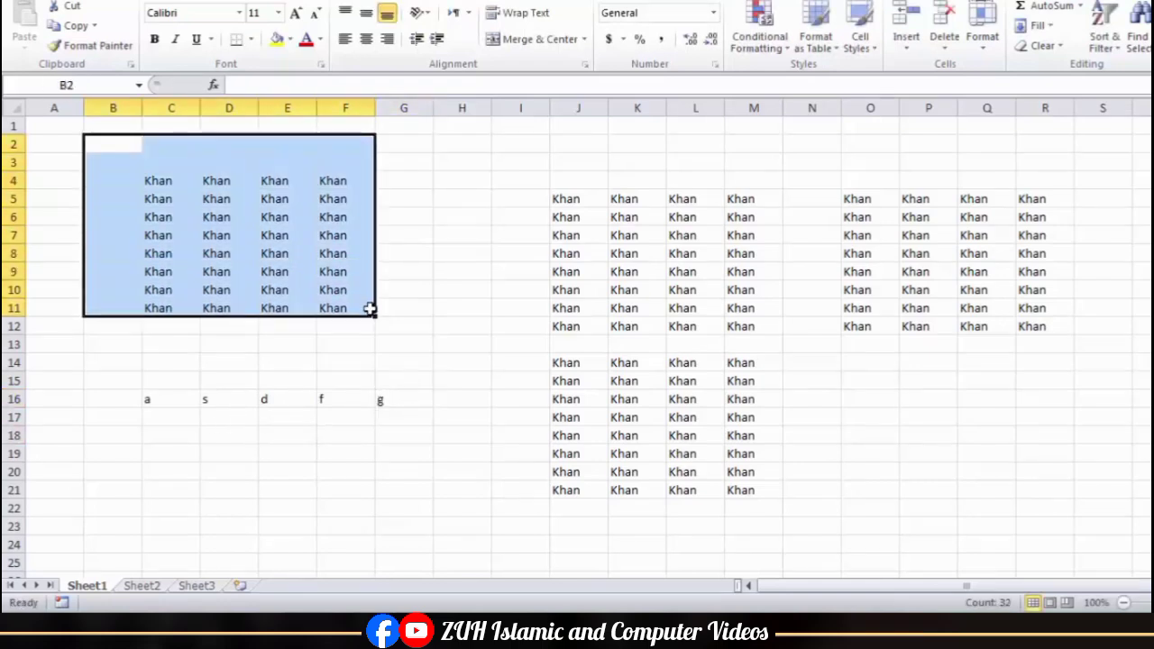
key("Delete")
left_click_drag(568, 362, 298, 291)
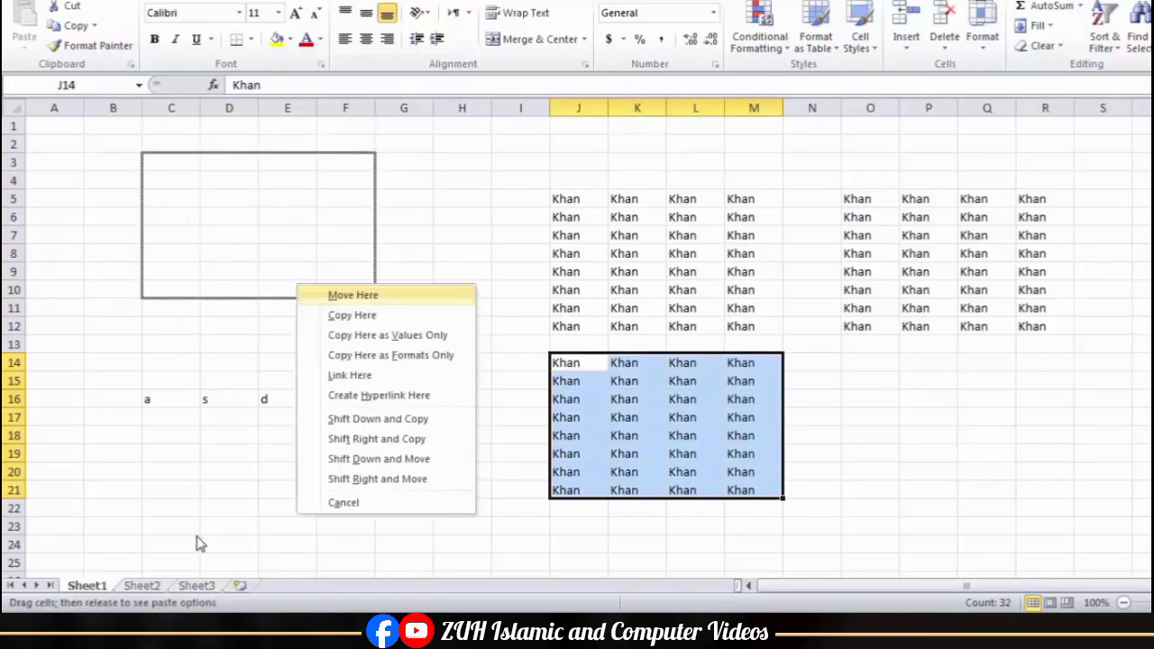
left_click(402, 419)
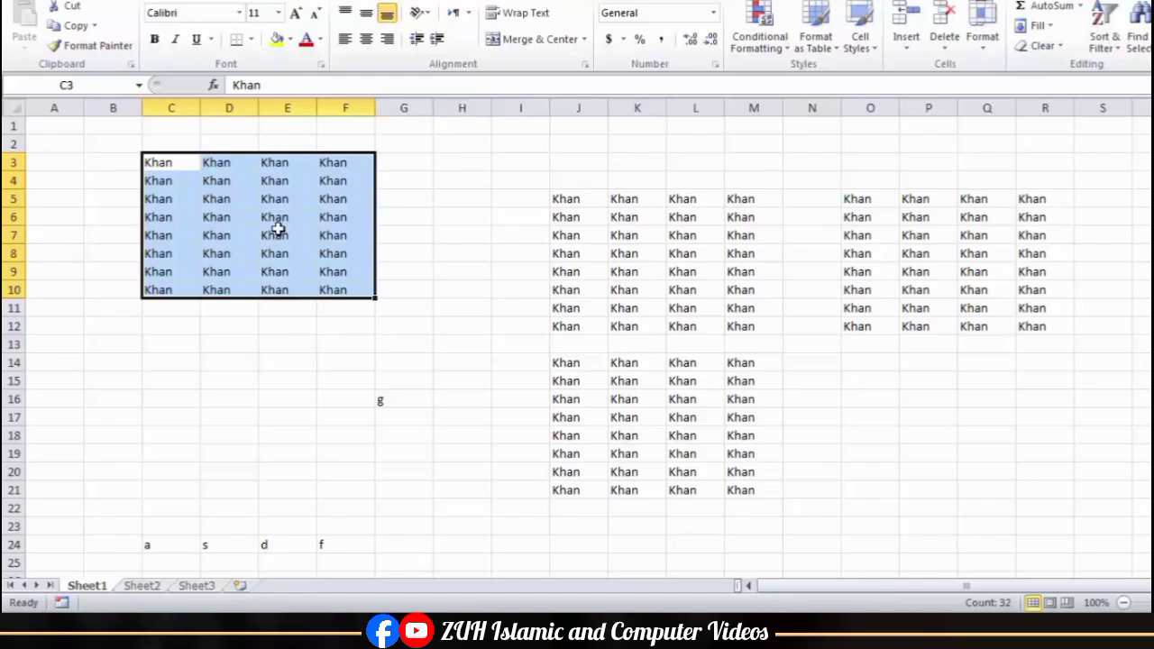
Copy the block C3:F10 and insert the copied cells at C13, shifting the existing cells right
key("ctrl+c")
right_click(172, 352)
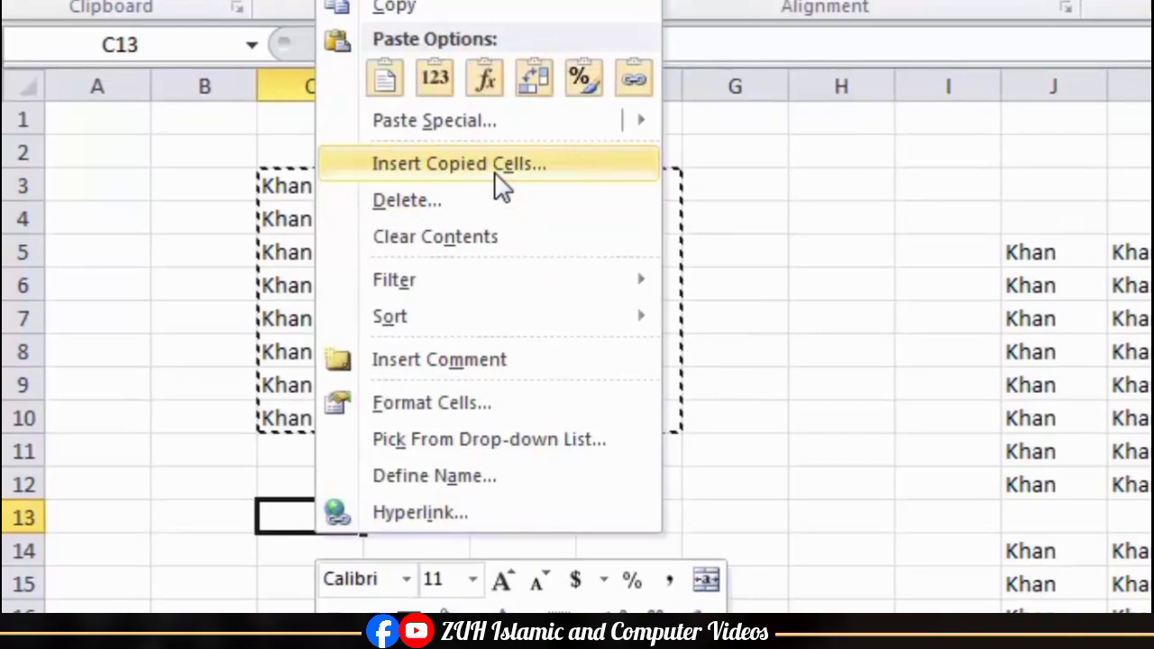
left_click(458, 168)
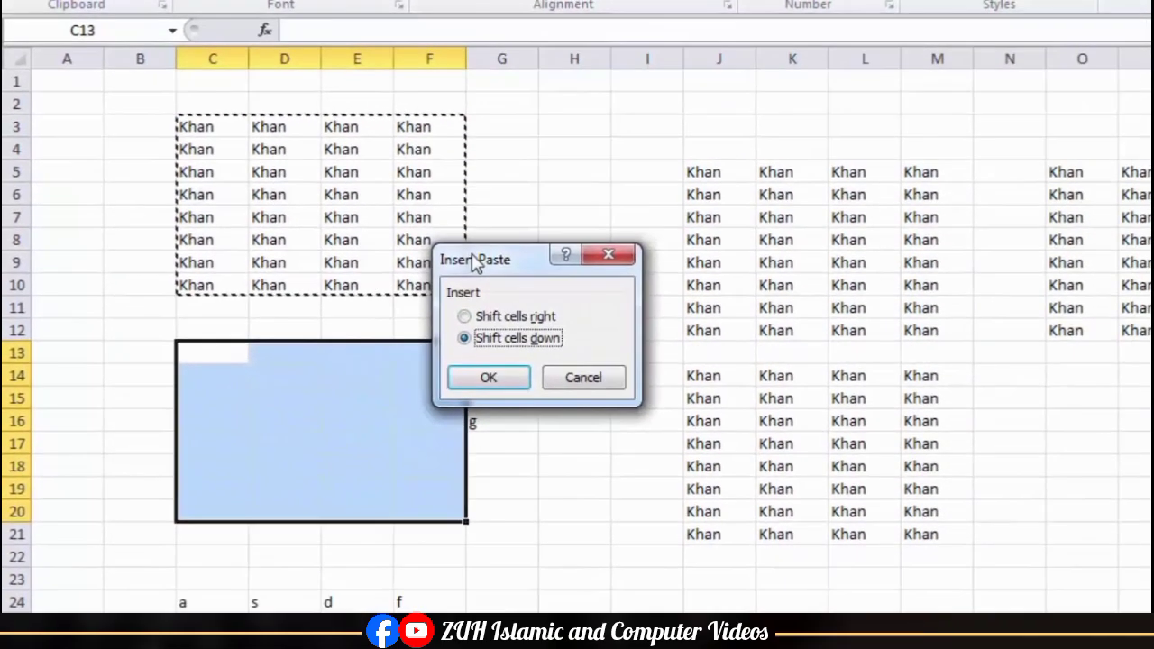
left_click(511, 187)
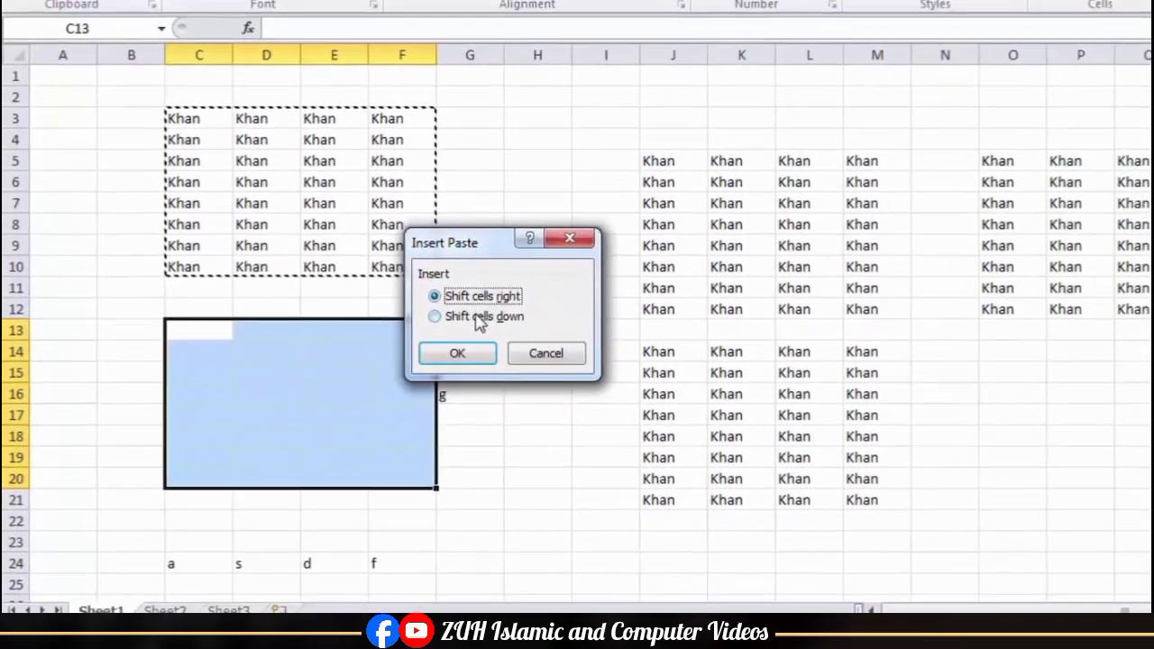
left_click(510, 337)
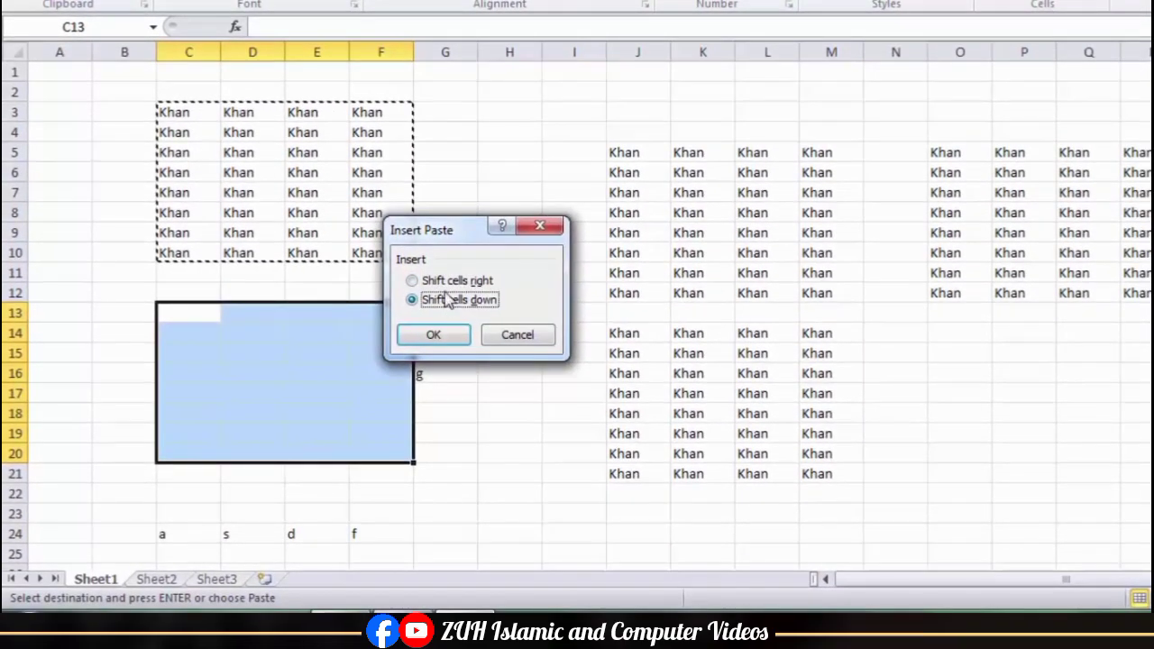
left_click(442, 283)
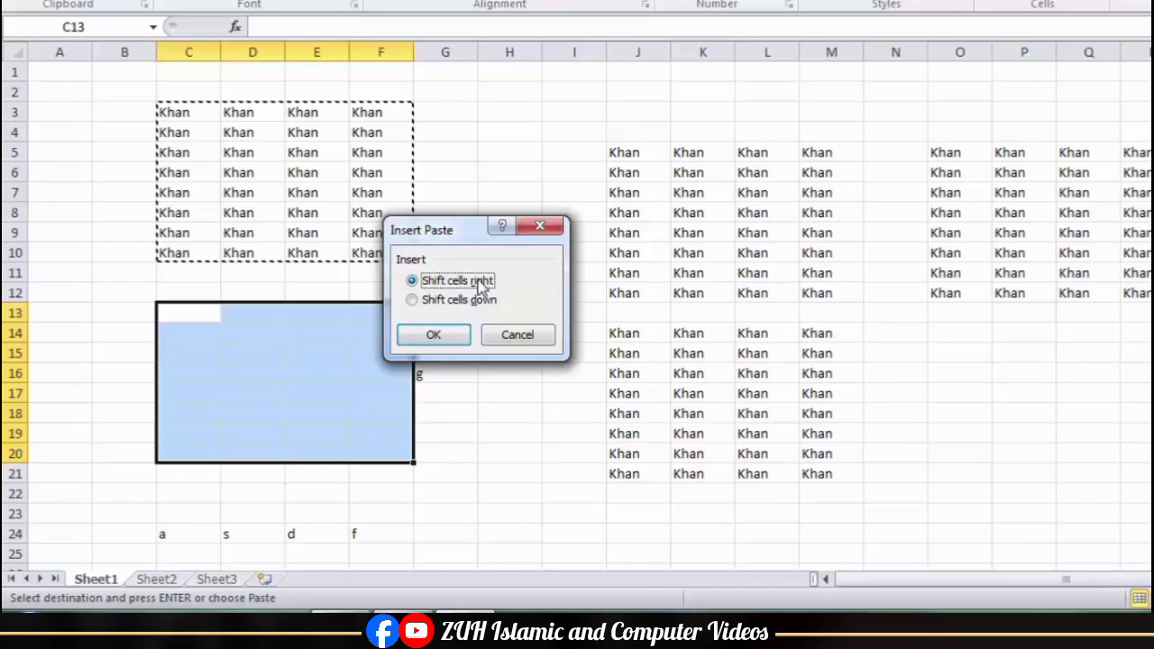
left_click(436, 337)
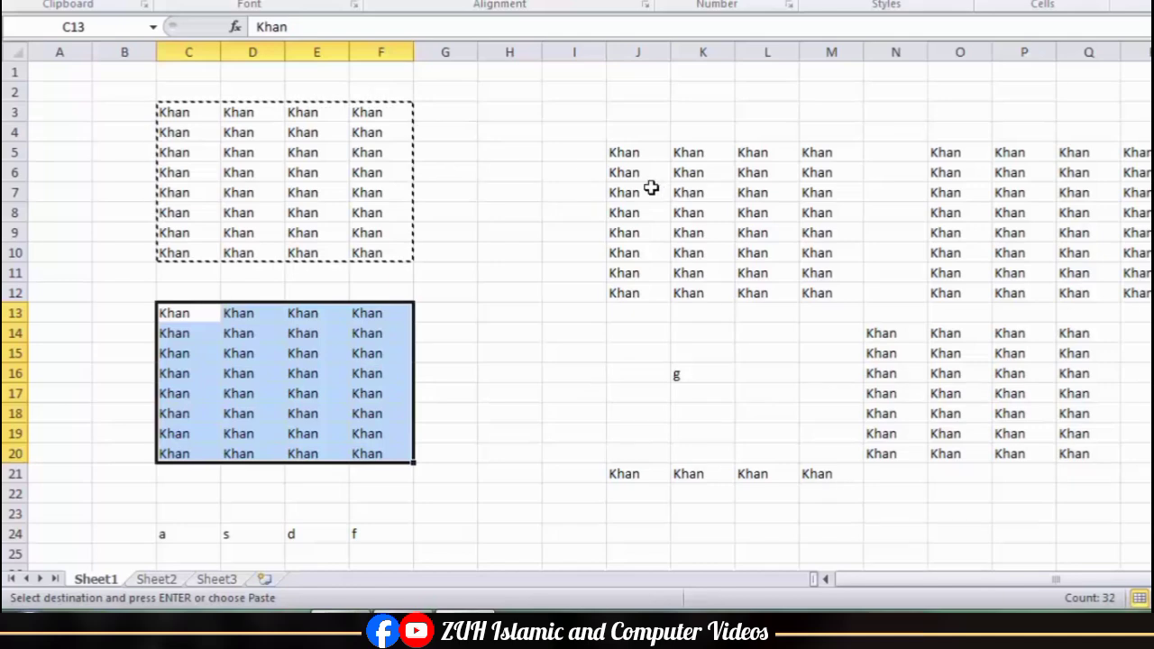
left_click_drag(628, 159, 814, 173)
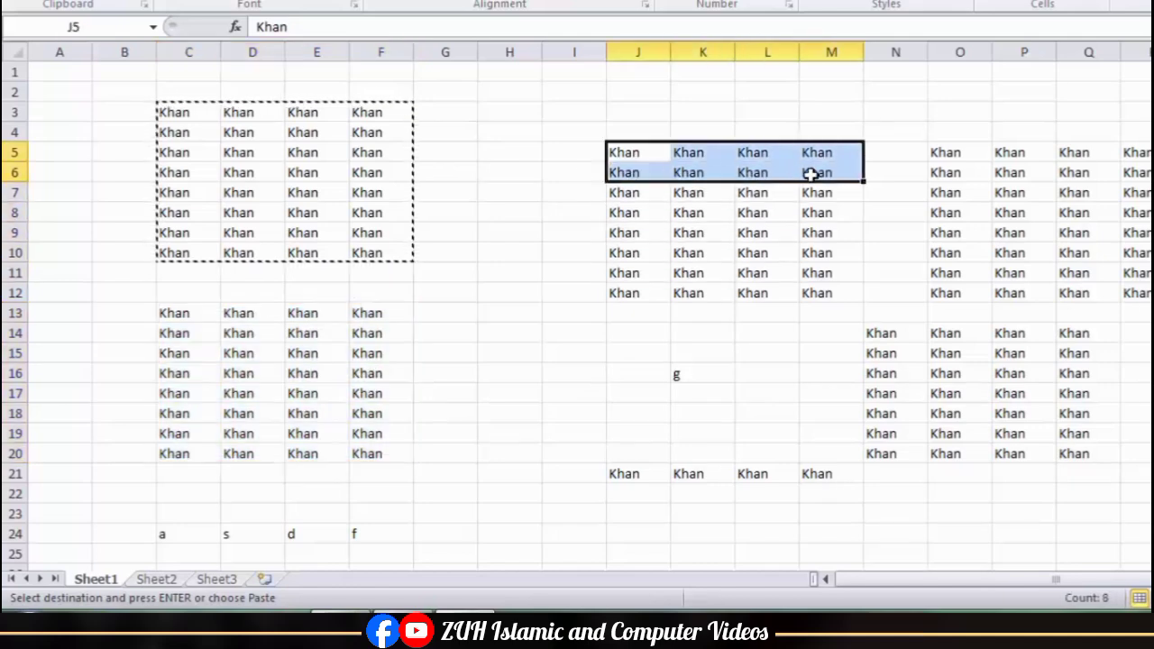
key("ctrl+c")
left_click(445, 341)
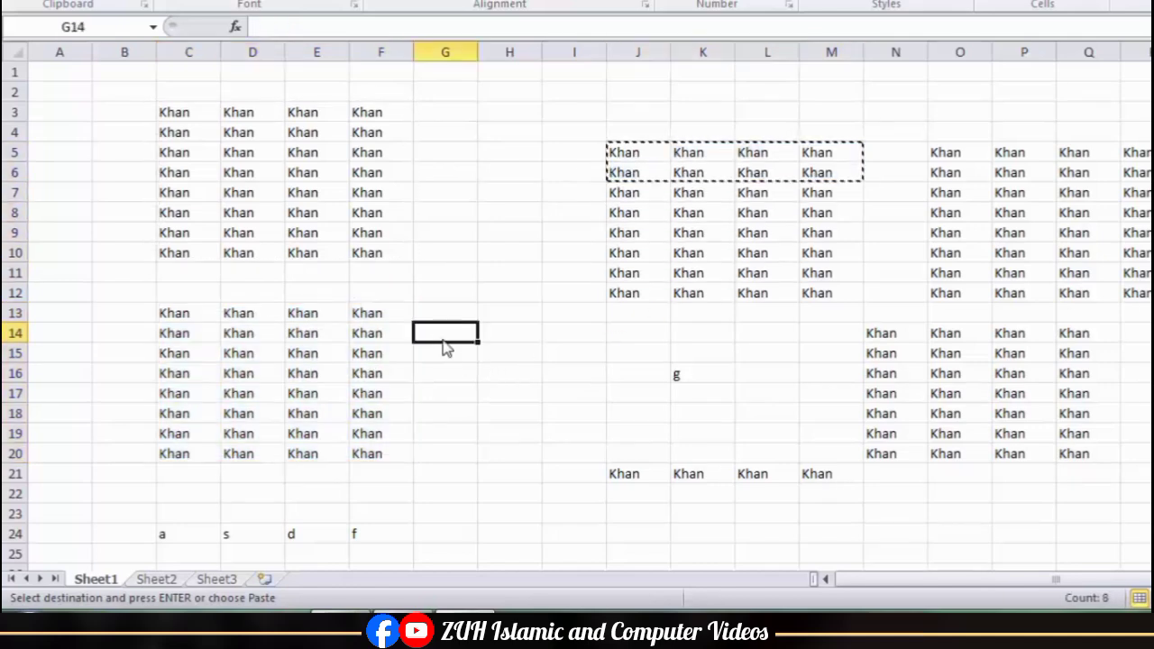
right_click(445, 340)
left_click(507, 122)
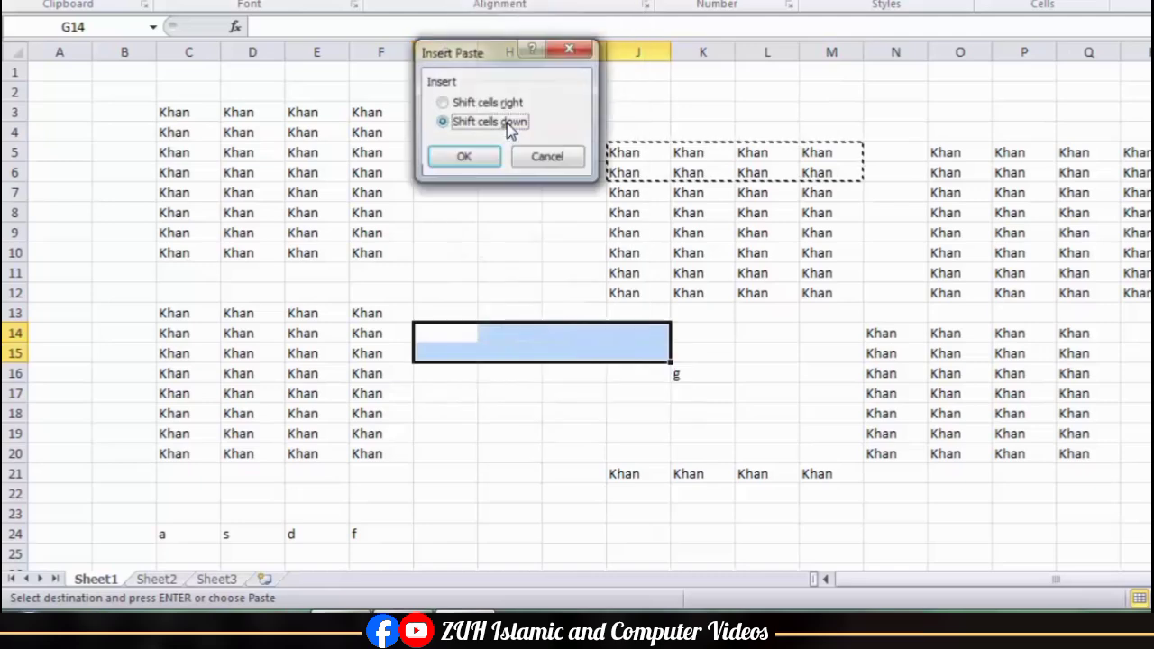
left_click(548, 157)
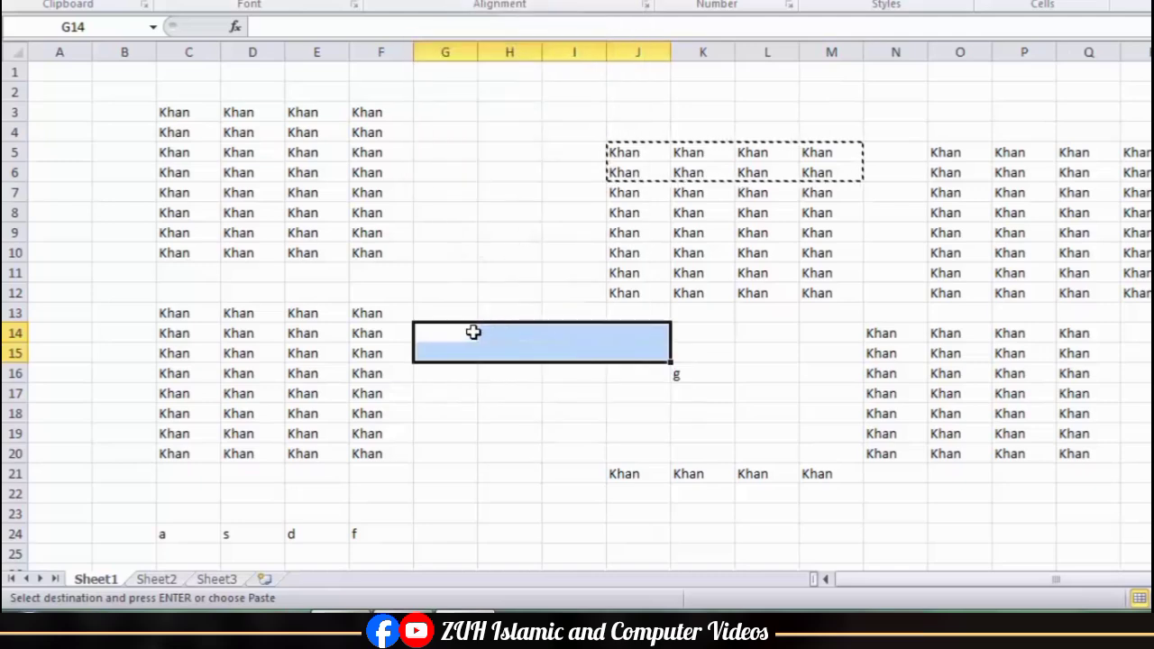
Delete cell G14 with the Shift cells left option
left_click(459, 335)
right_click(460, 338)
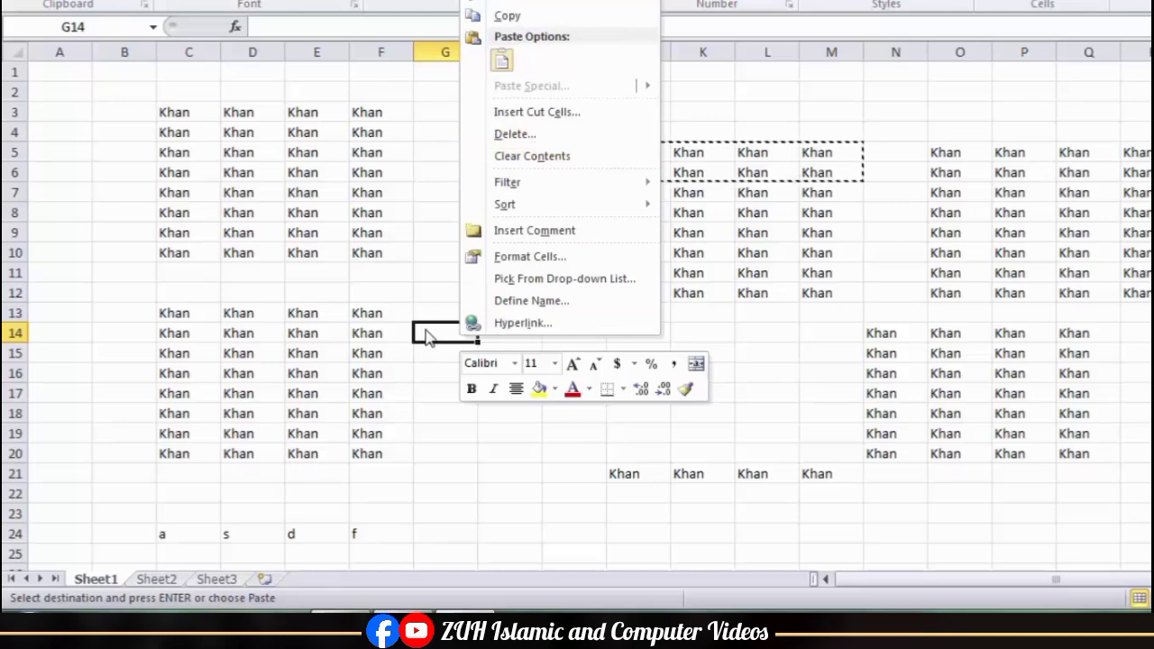
left_click(521, 137)
left_click(522, 135)
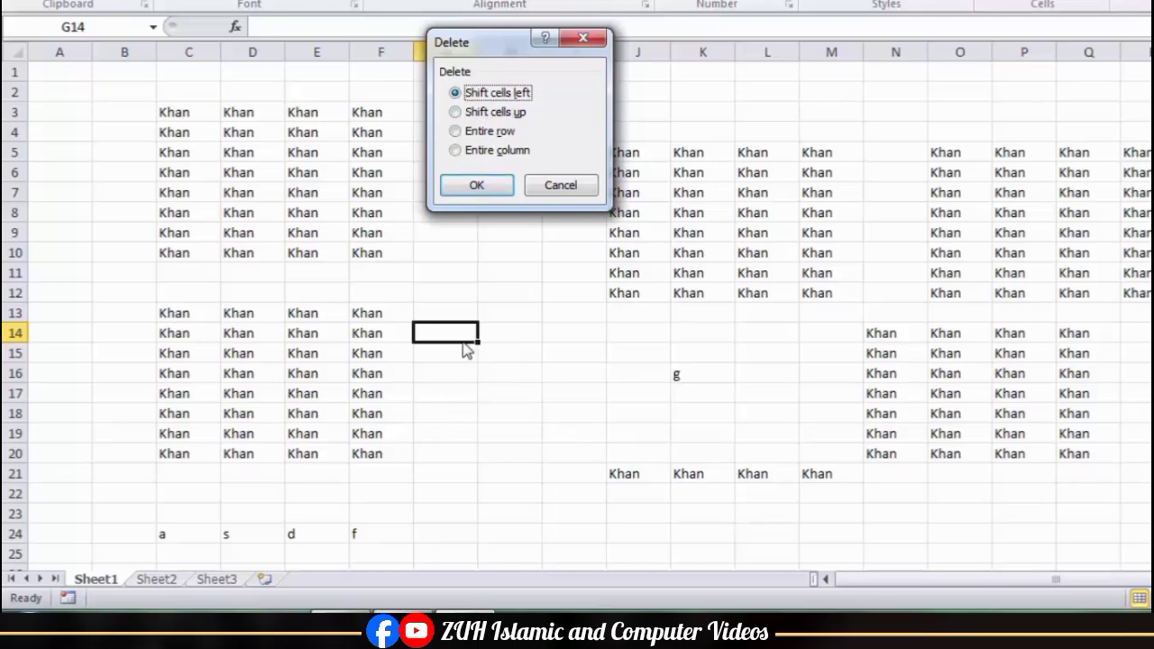
left_click(493, 116)
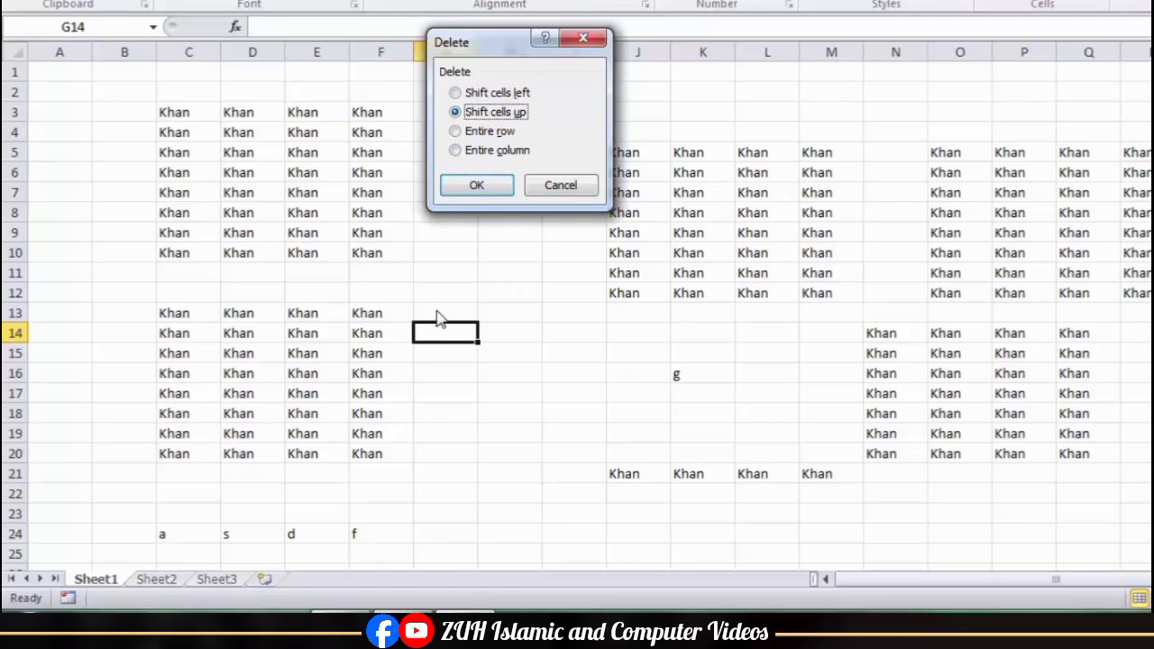
left_click(478, 93)
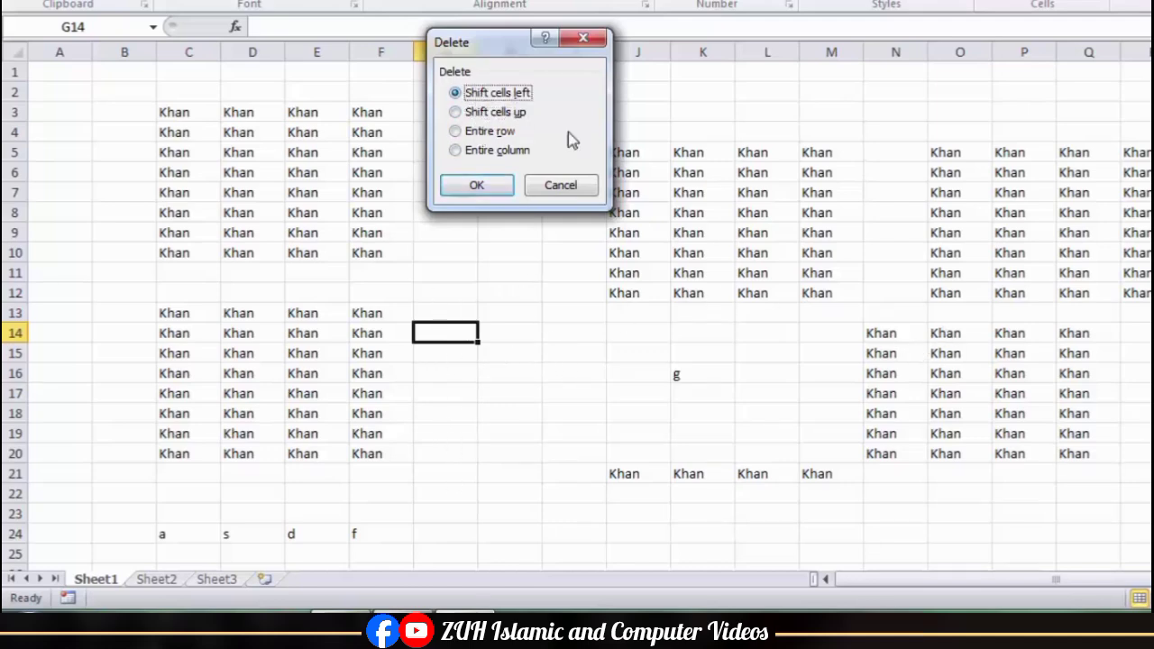
left_click(477, 185)
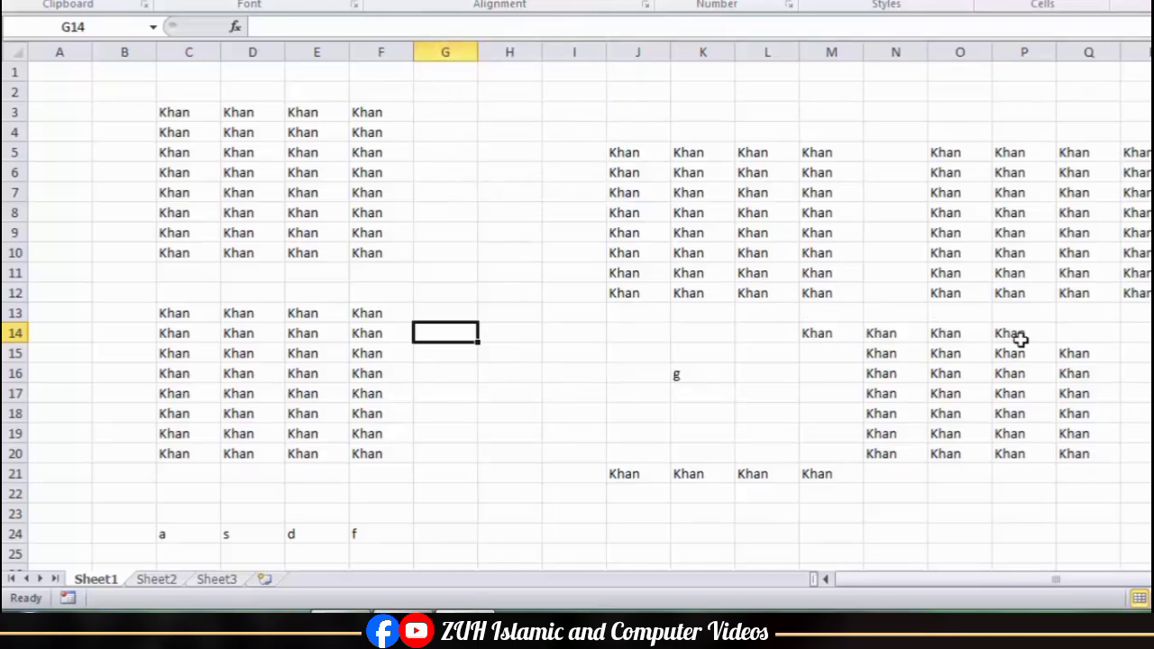
left_click_drag(1021, 333, 753, 332)
left_click_drag(544, 338, 443, 340)
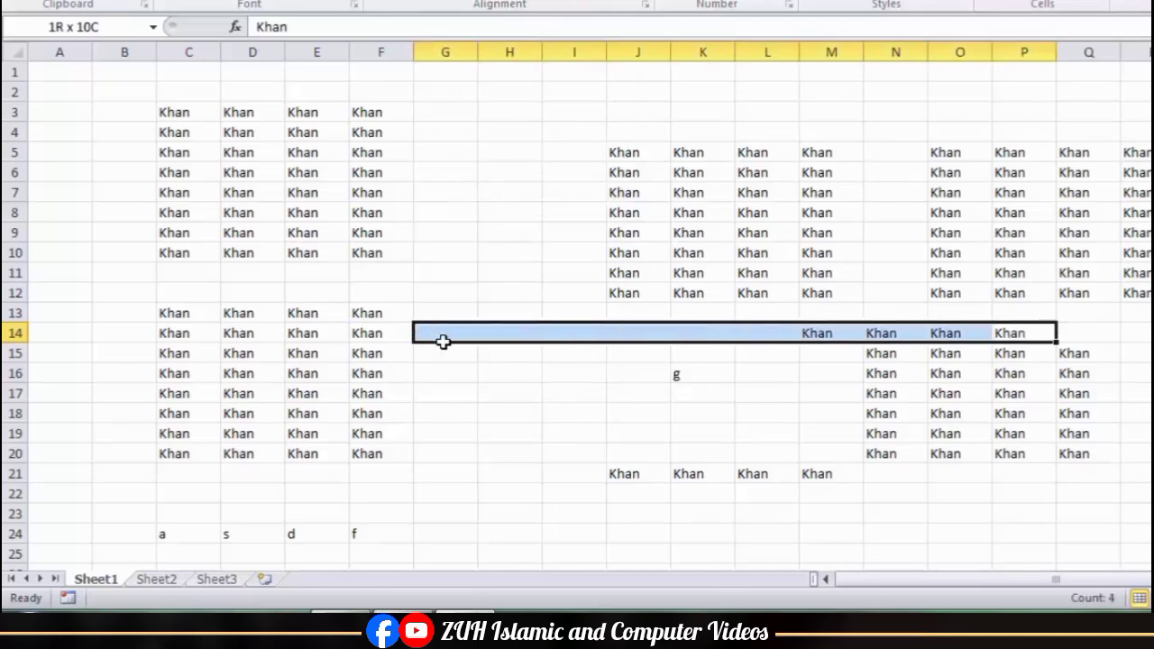
Format cell F13 with a yellow fill and a red font
left_click(448, 332)
right_click(450, 332)
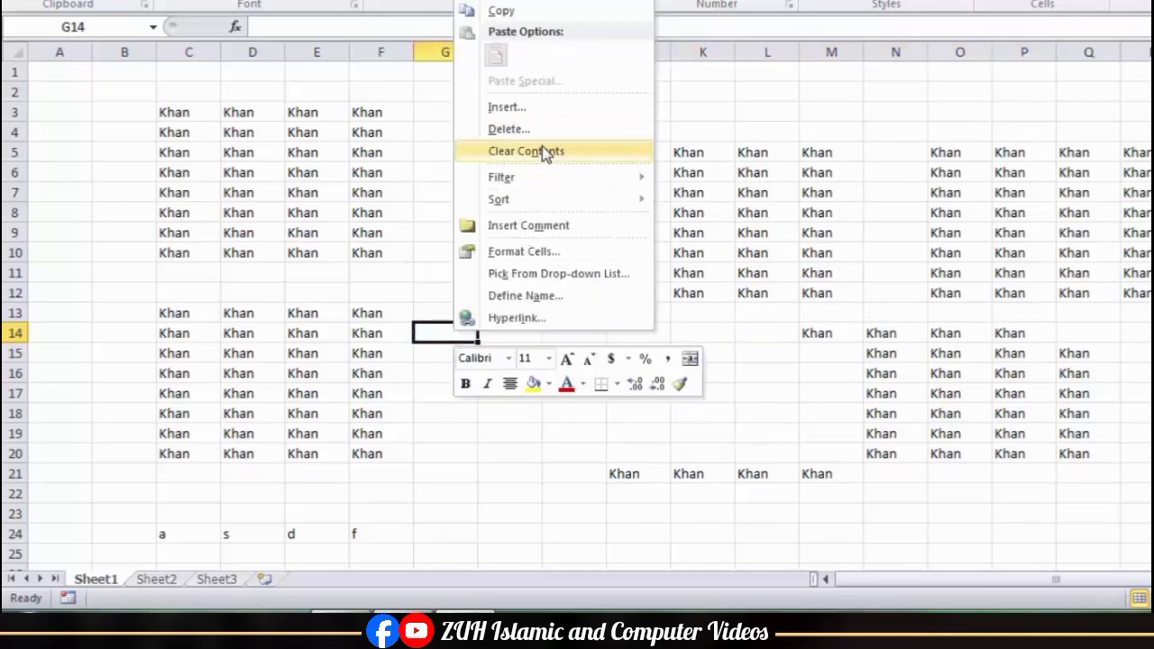
left_click(374, 312)
left_click(373, 312)
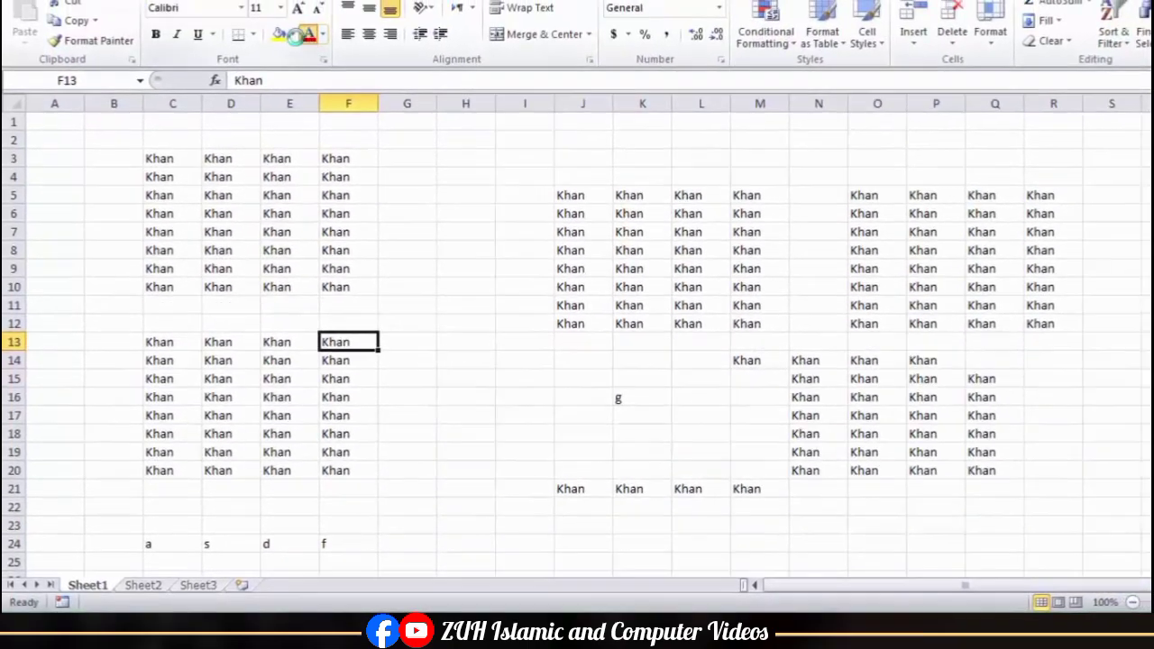
left_click(305, 0)
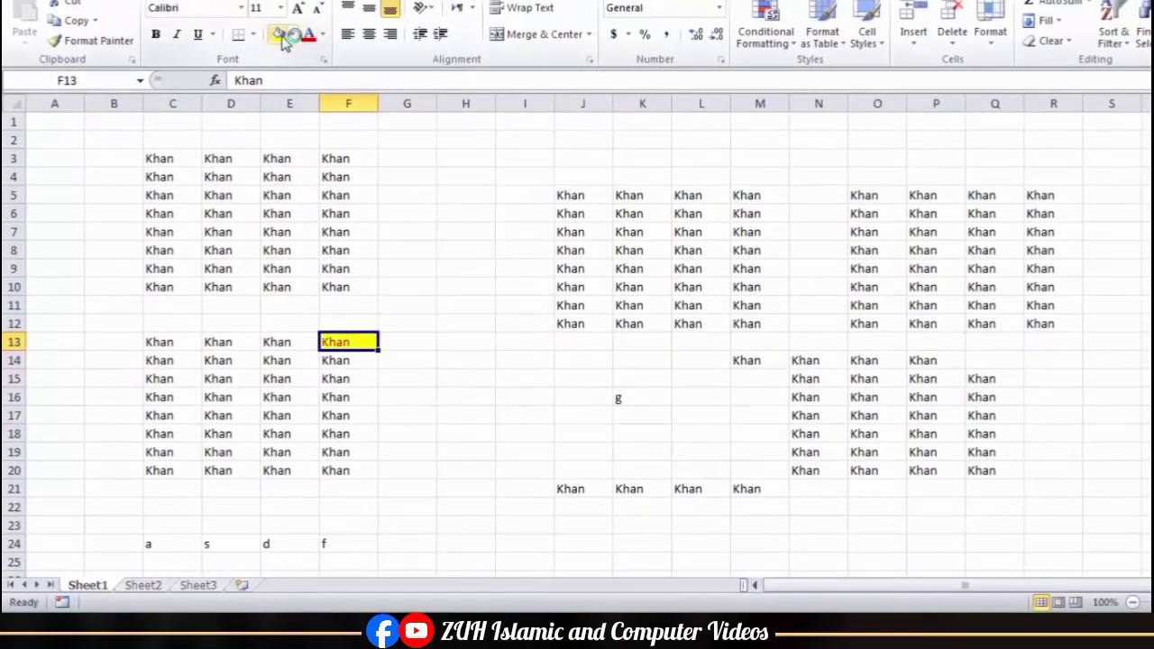
Clear the contents of cells F13 and F10
right_click(345, 341)
left_click(430, 180)
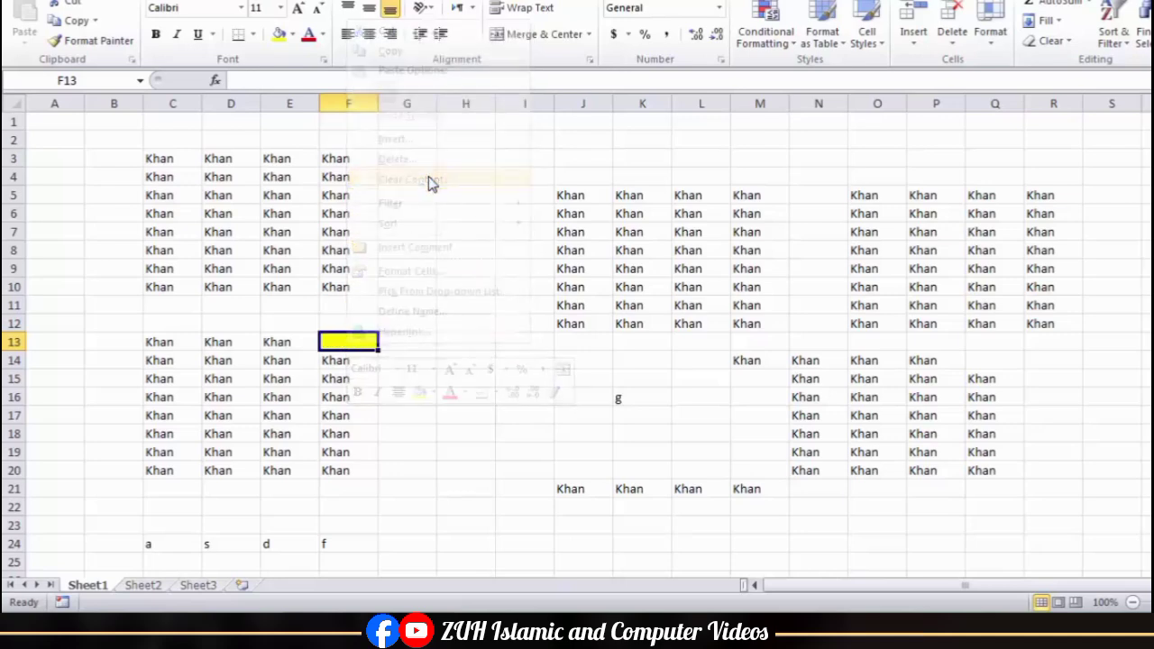
left_click(348, 283)
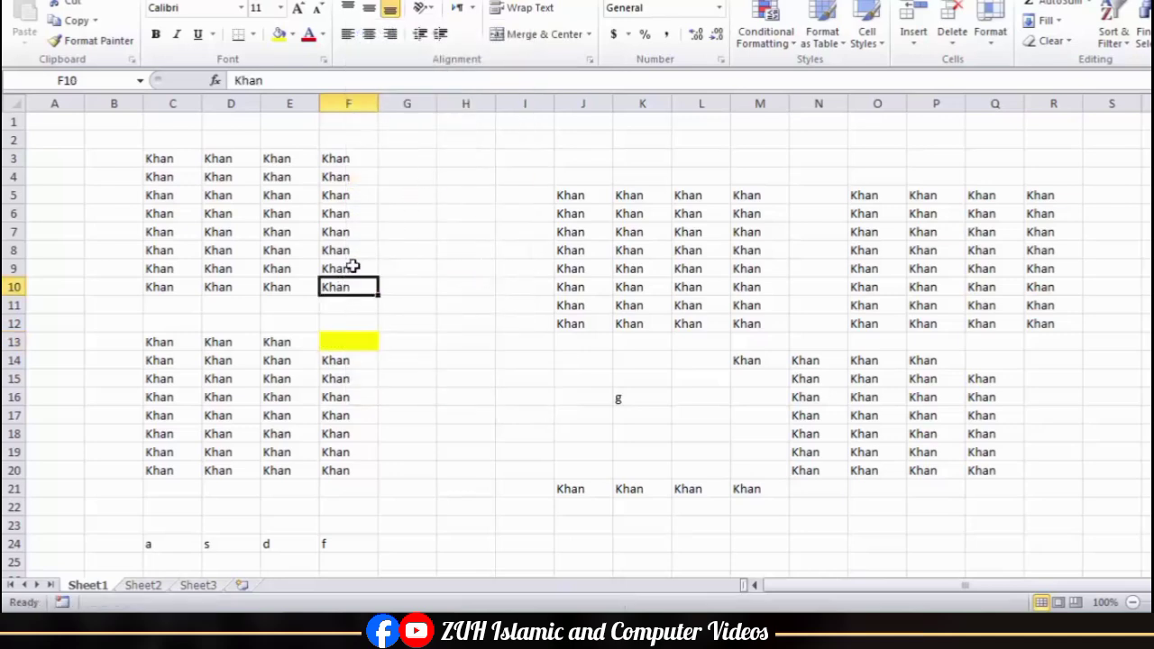
right_click(342, 287)
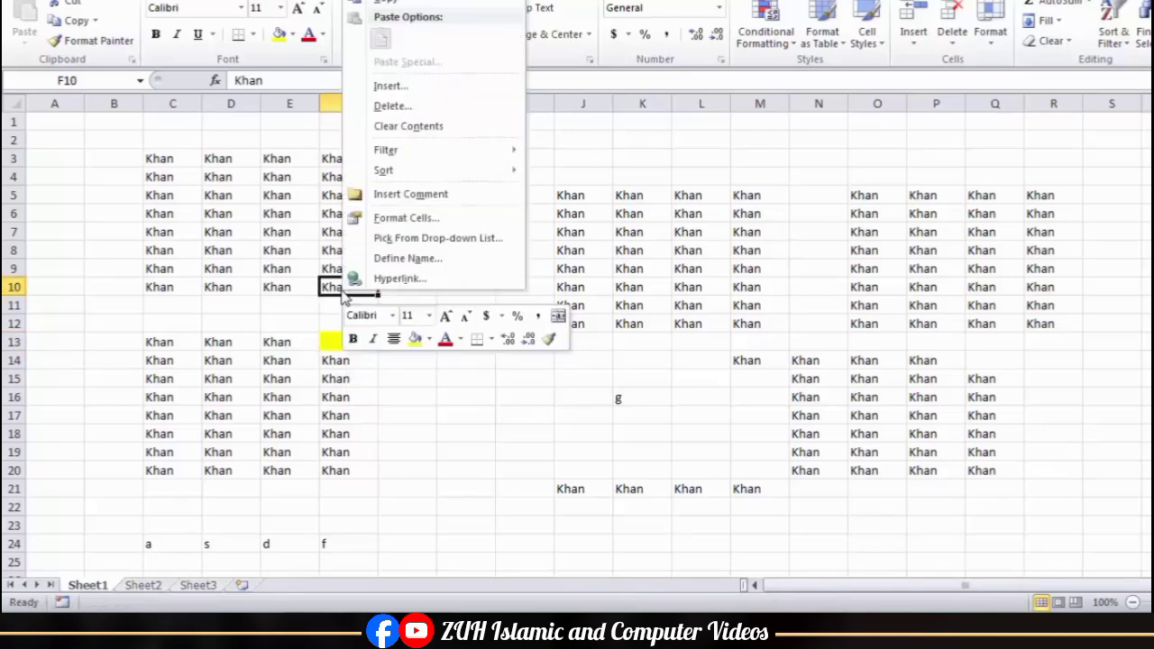
left_click(429, 126)
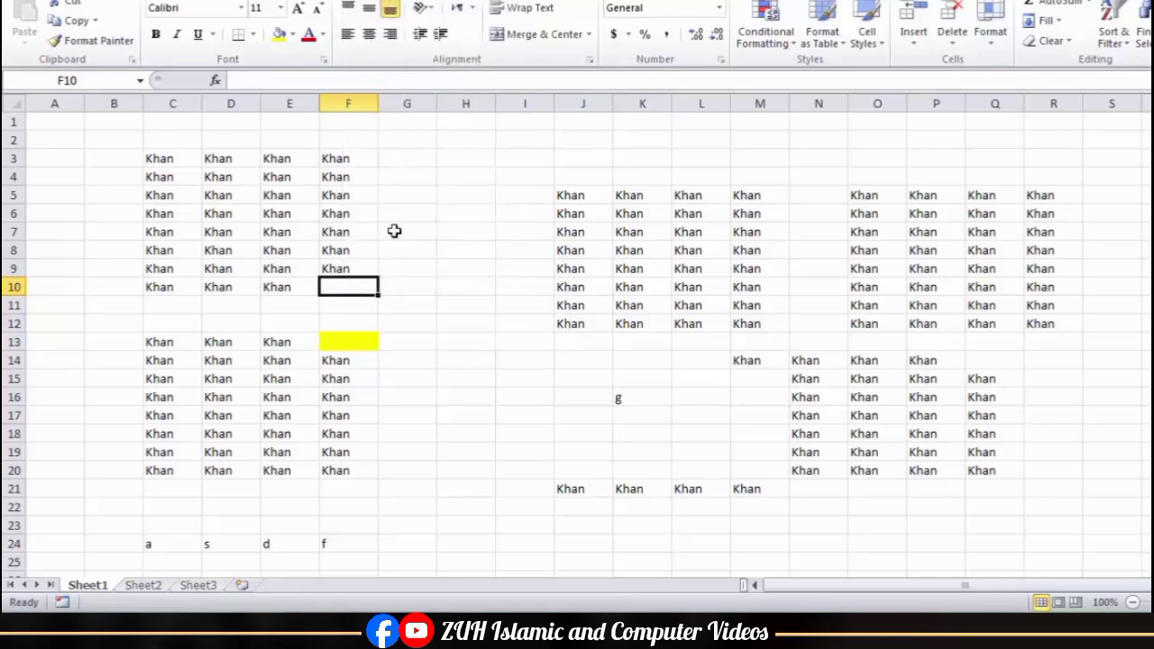
right_click(258, 256)
mouse_move(358, 447)
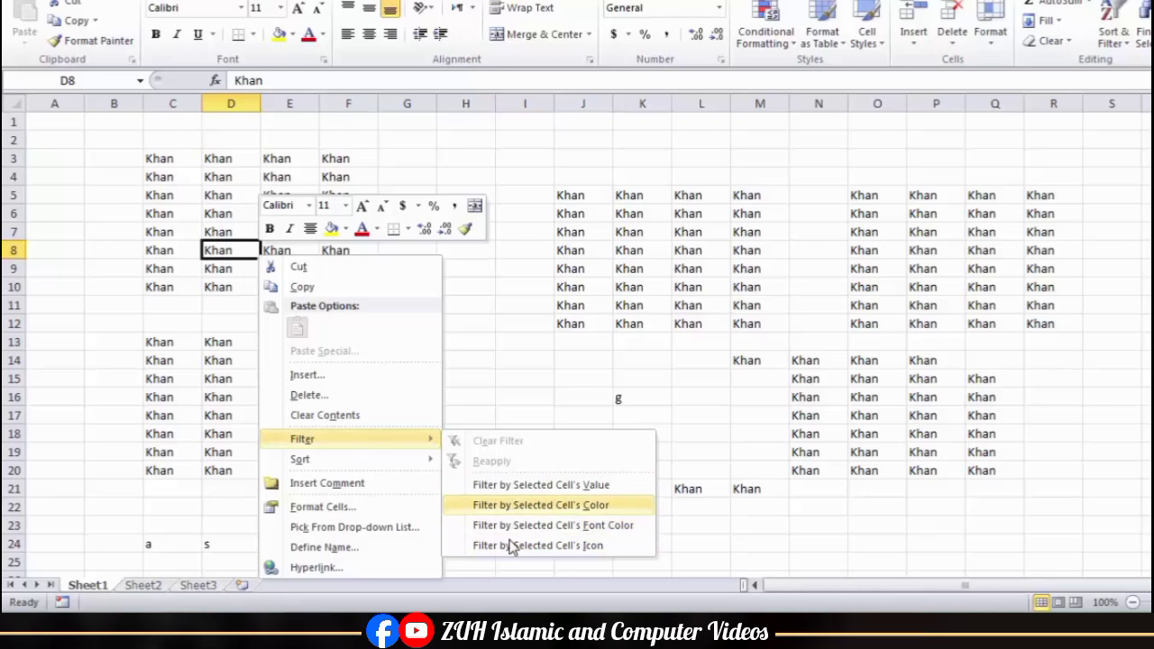
left_click(513, 337)
left_click(253, 288)
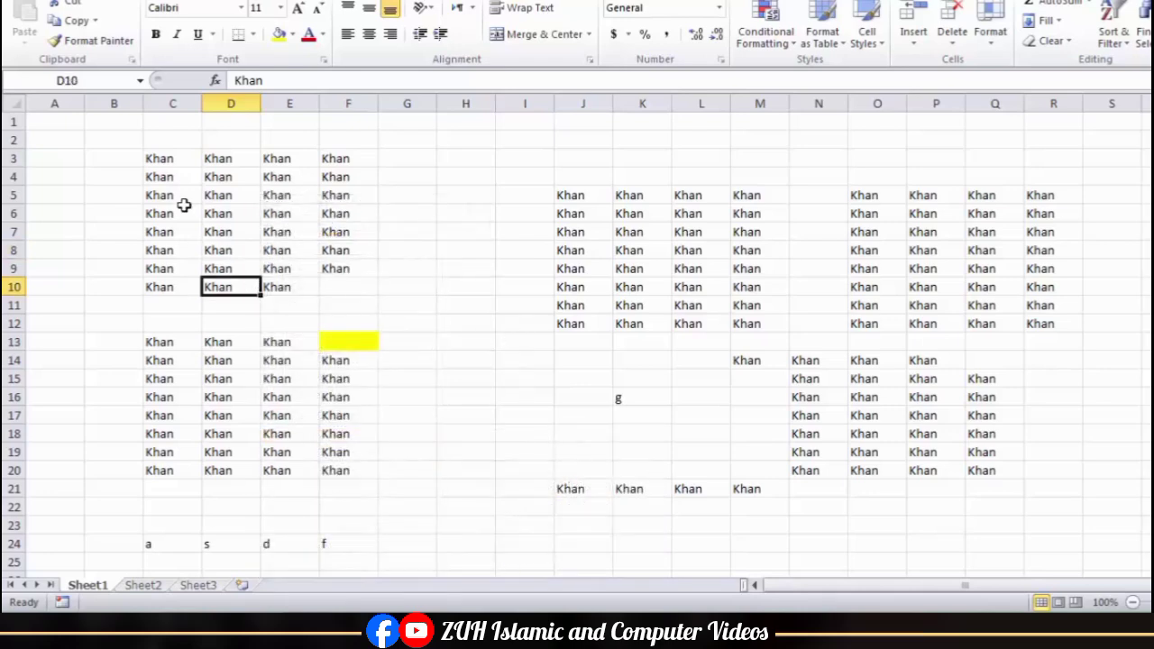
Enter the numbers 1, 2, 3, 4, 5, 2 and 2 down cells C4 to C10
left_click(163, 177)
type("1")
key("Return")
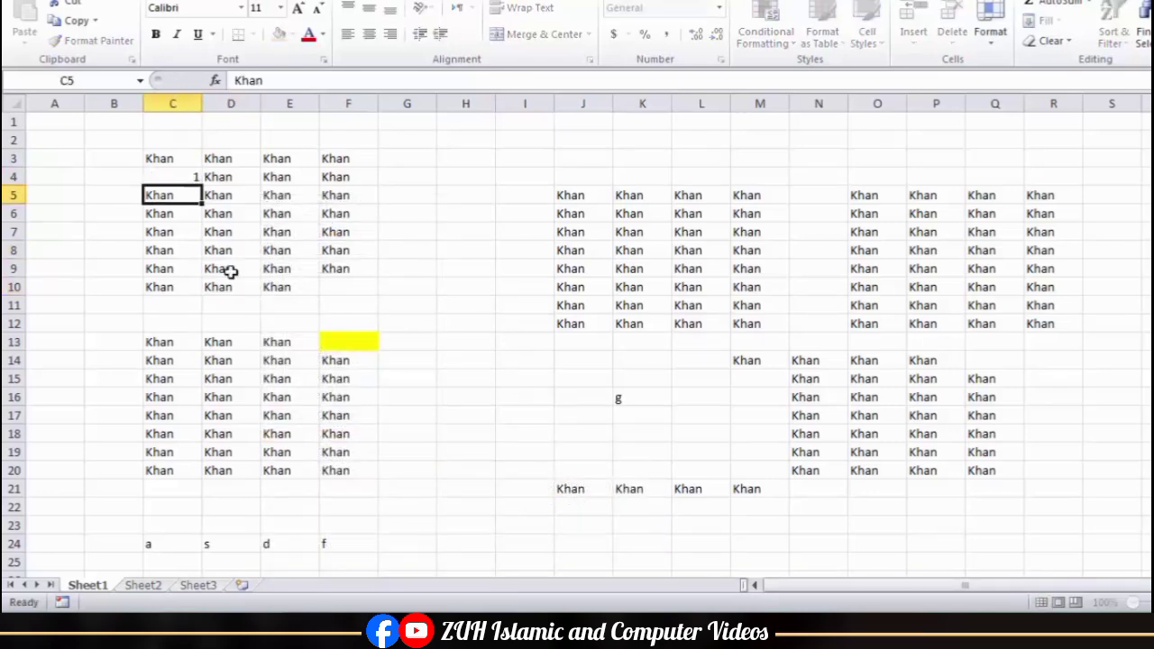
type("2")
key("Return")
type("3")
key("Return")
type("4 5")
key("Return")
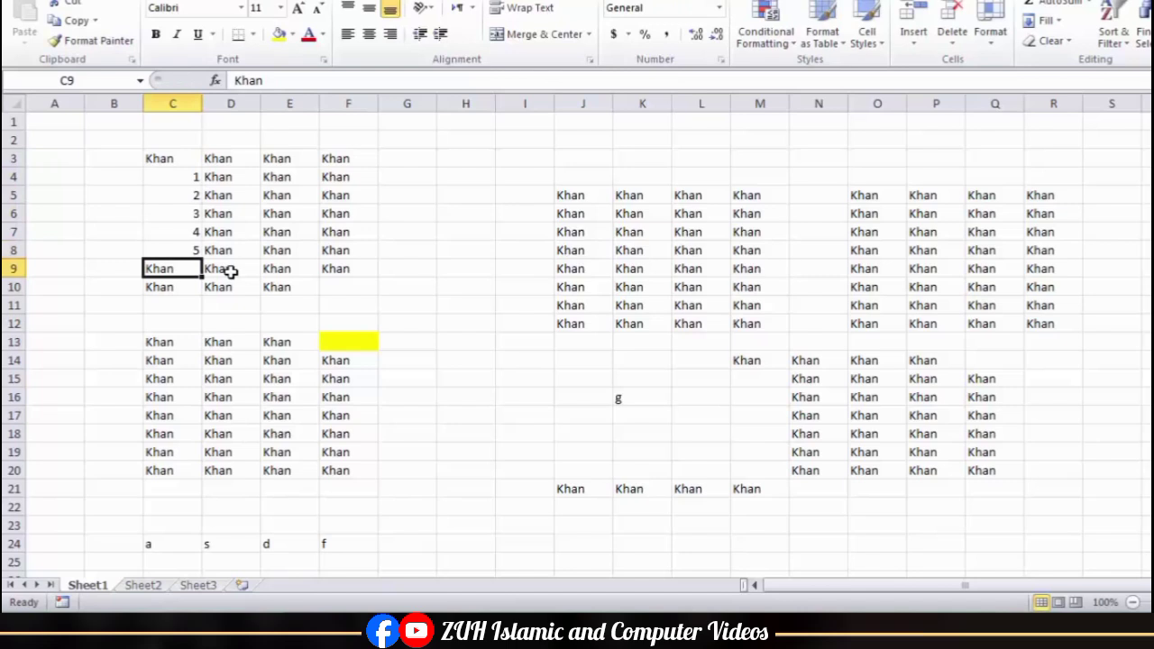
type("2")
key("Return")
type("2")
key("Return")
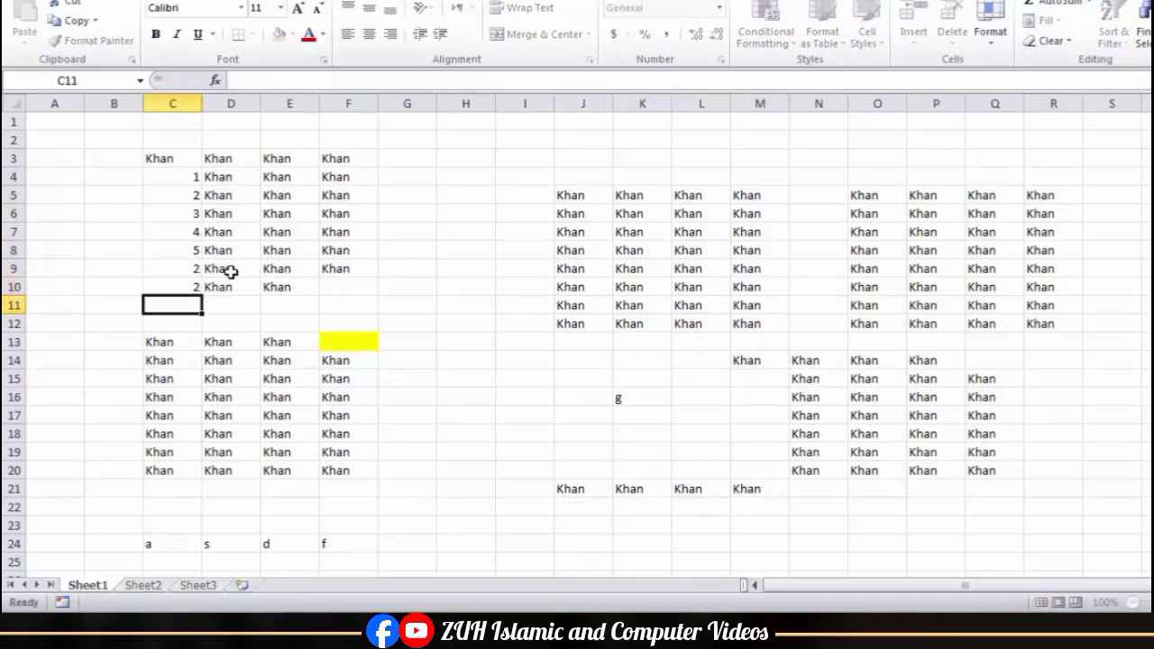
Filter the table at C3 by the value 2 of cell C5
left_click(178, 191)
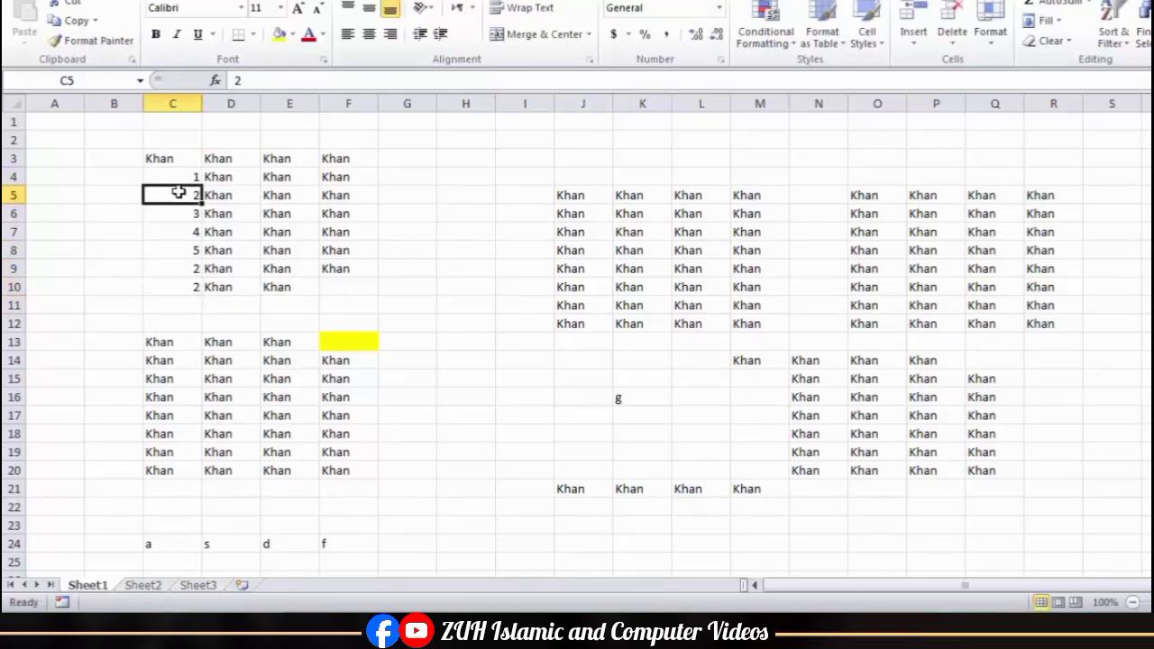
right_click(178, 193)
mouse_move(330, 382)
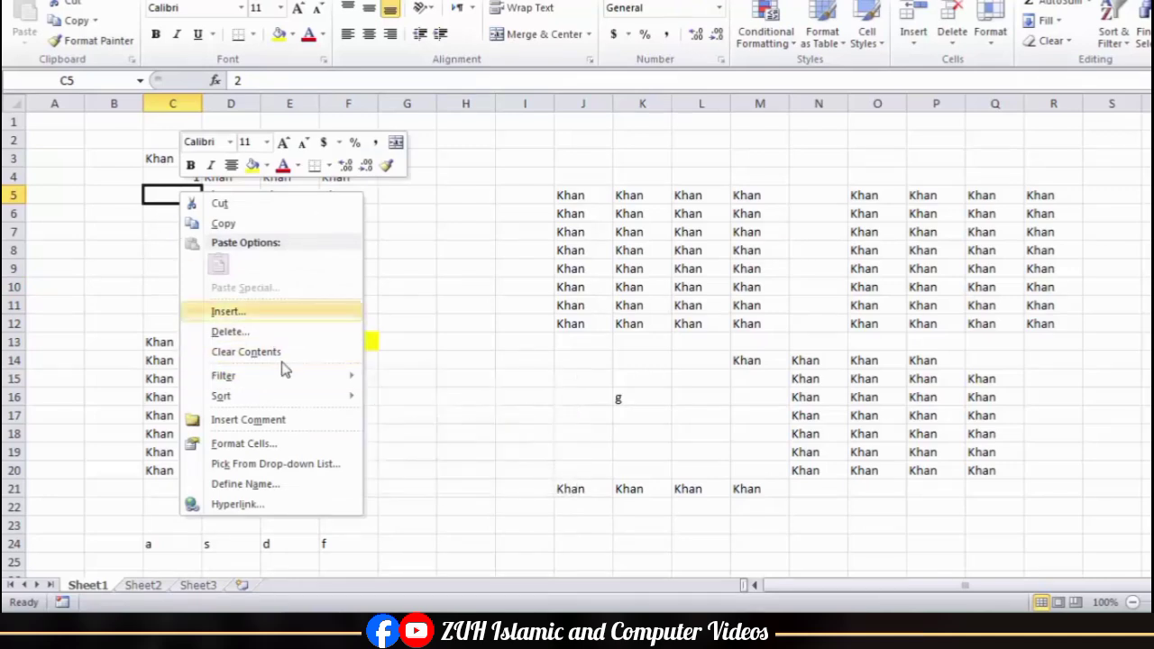
left_click(461, 421)
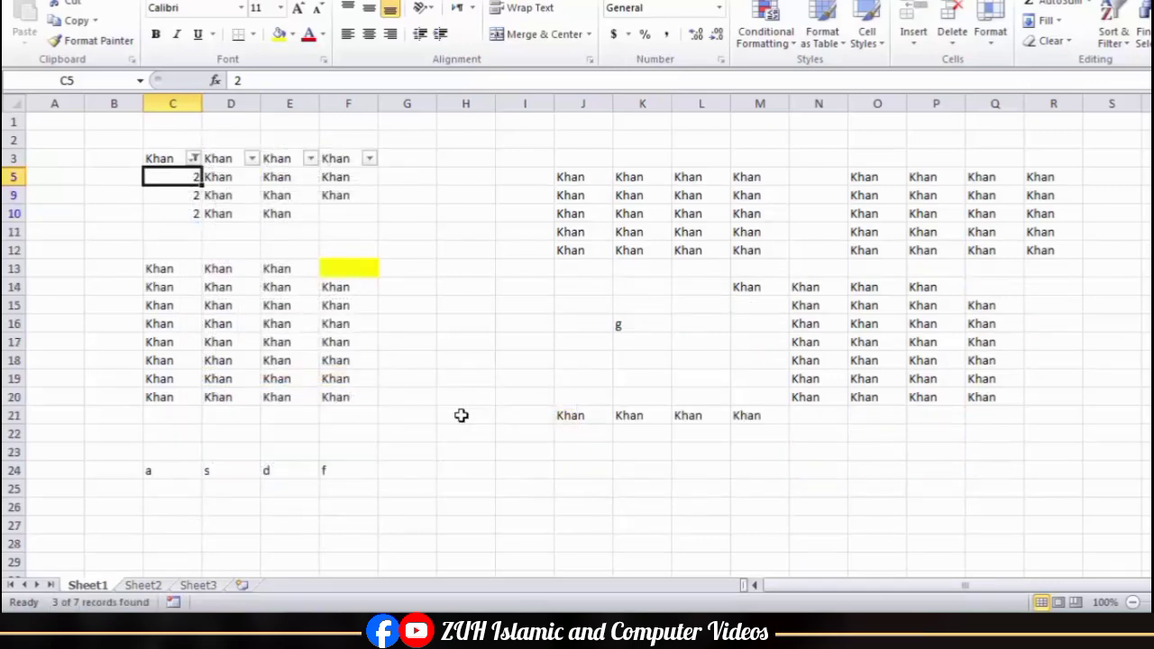
Clear the filter from the table's first column
right_click(185, 177)
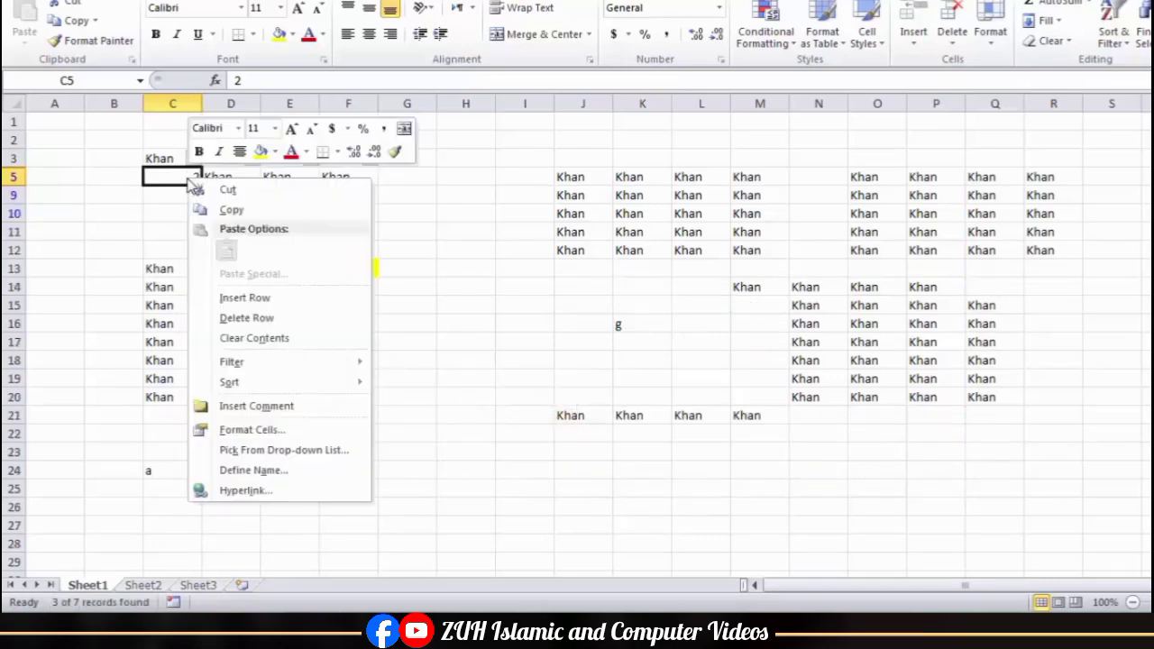
mouse_move(320, 365)
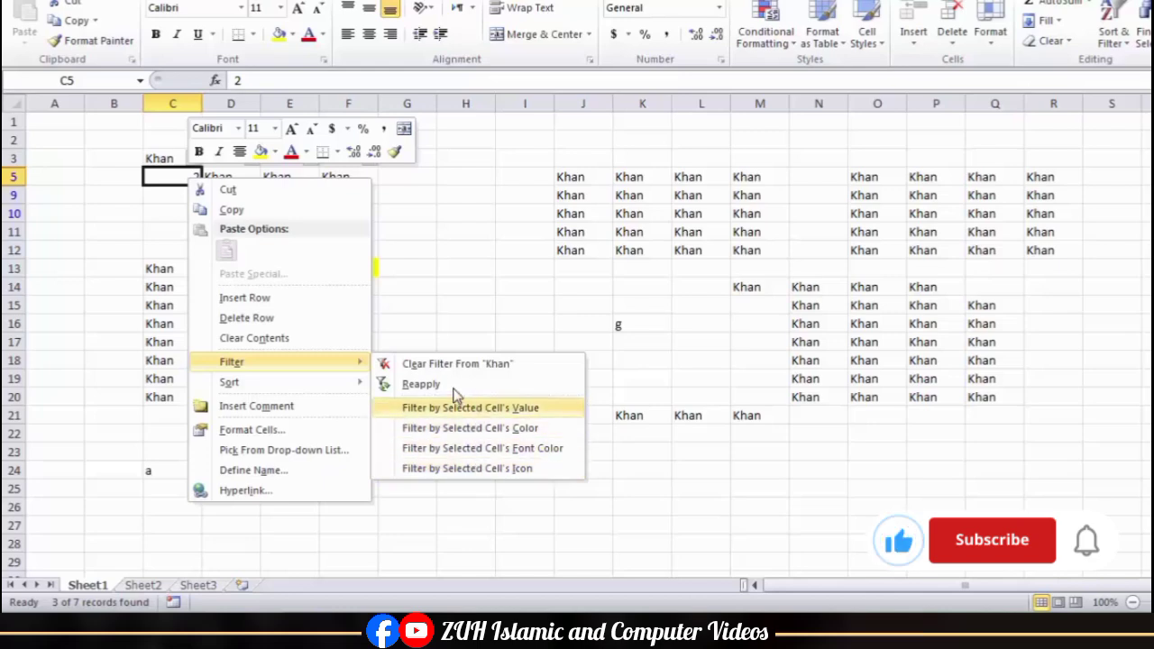
left_click(435, 364)
right_click(190, 197)
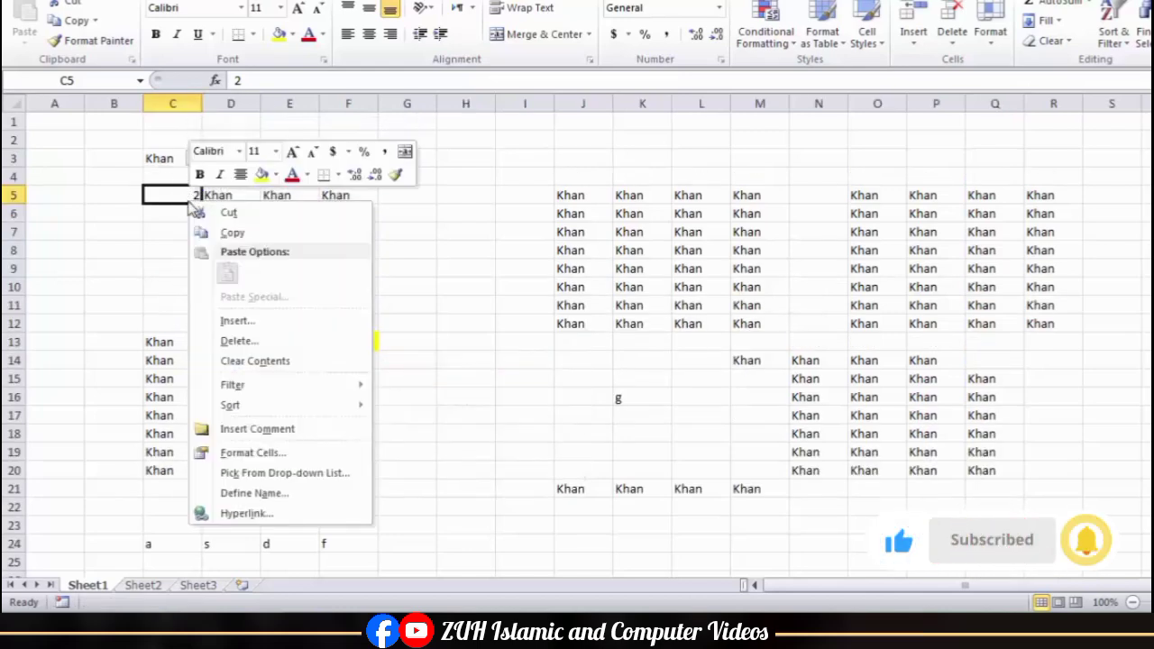
mouse_move(301, 413)
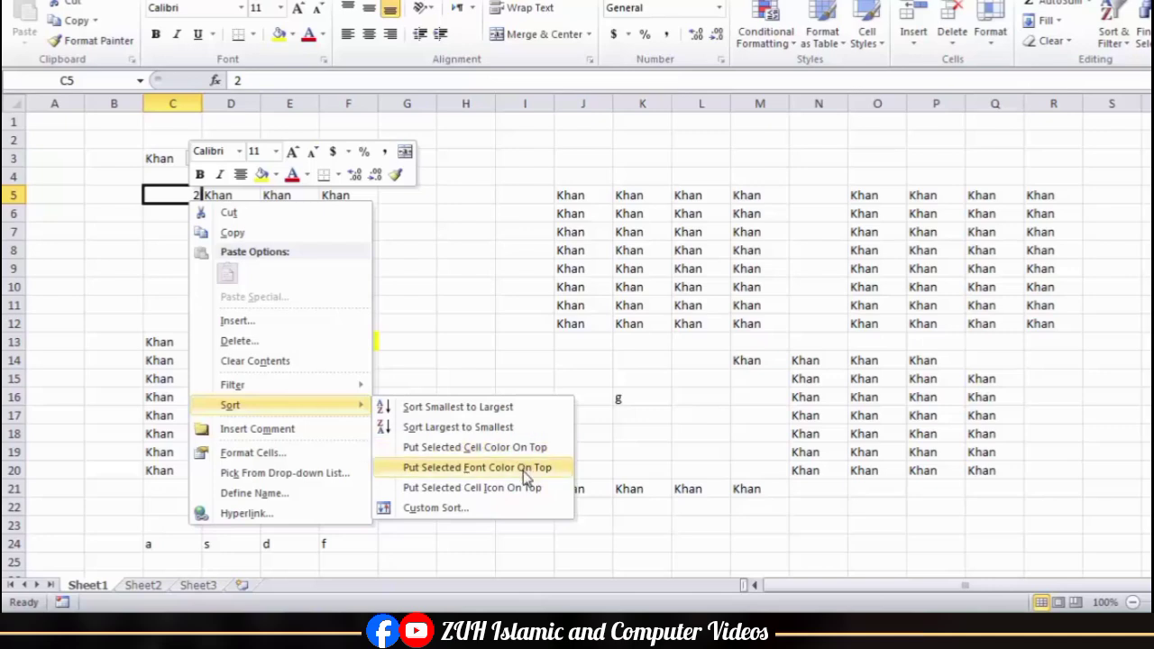
left_click(508, 261)
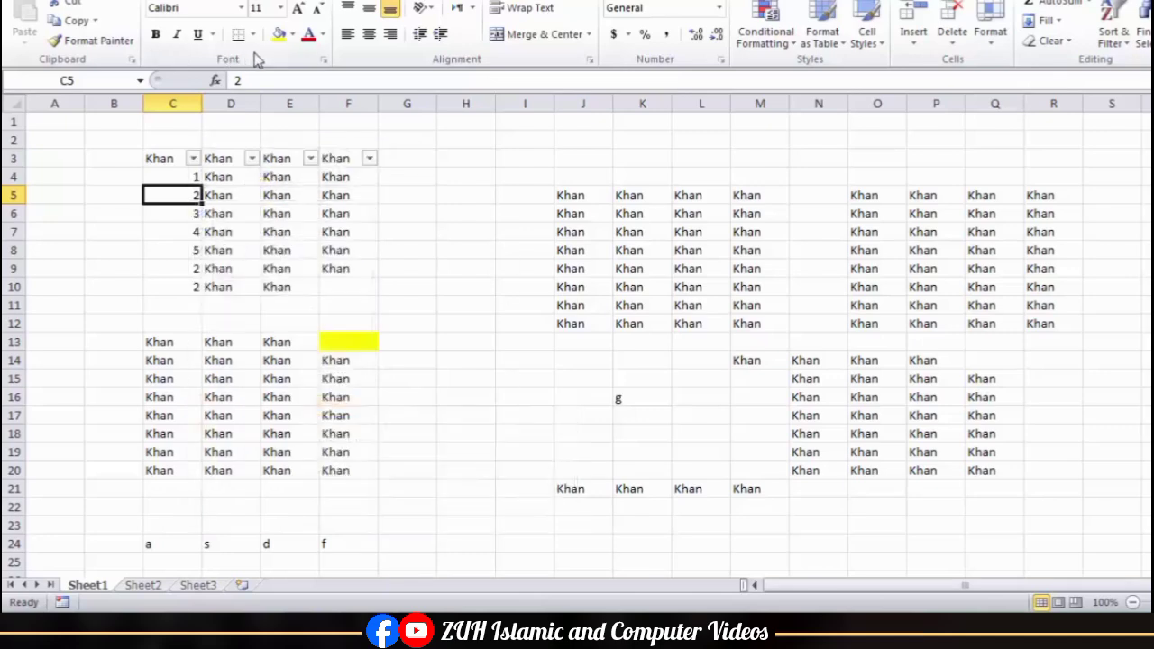
Apply the red font color to the numbers in cells C5, C7 and C8
left_click(307, 34)
left_click(193, 232)
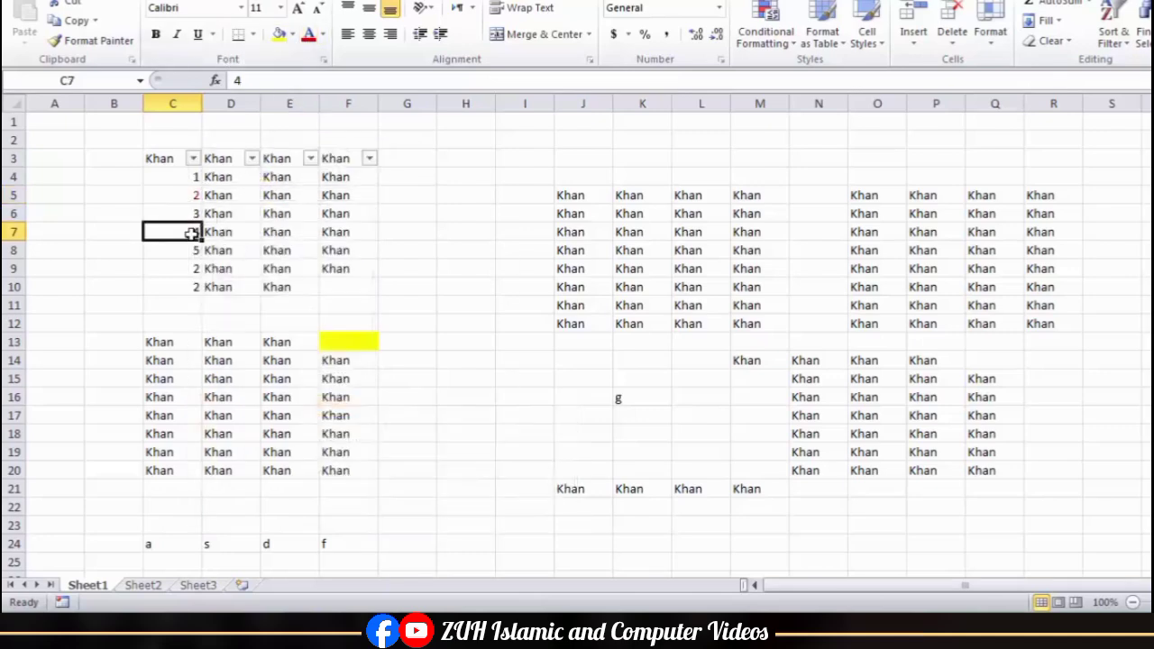
left_click(308, 34)
left_click(193, 250)
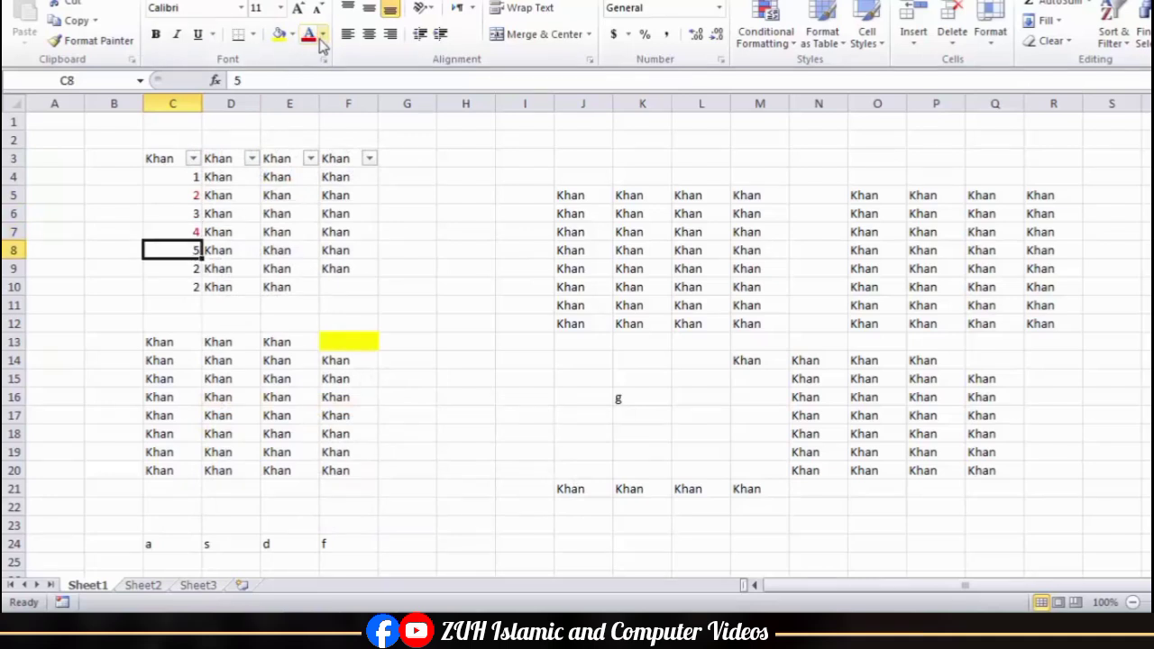
Sort the table by column C, putting the red font color of cell C7 on top
left_click(183, 231)
right_click(185, 235)
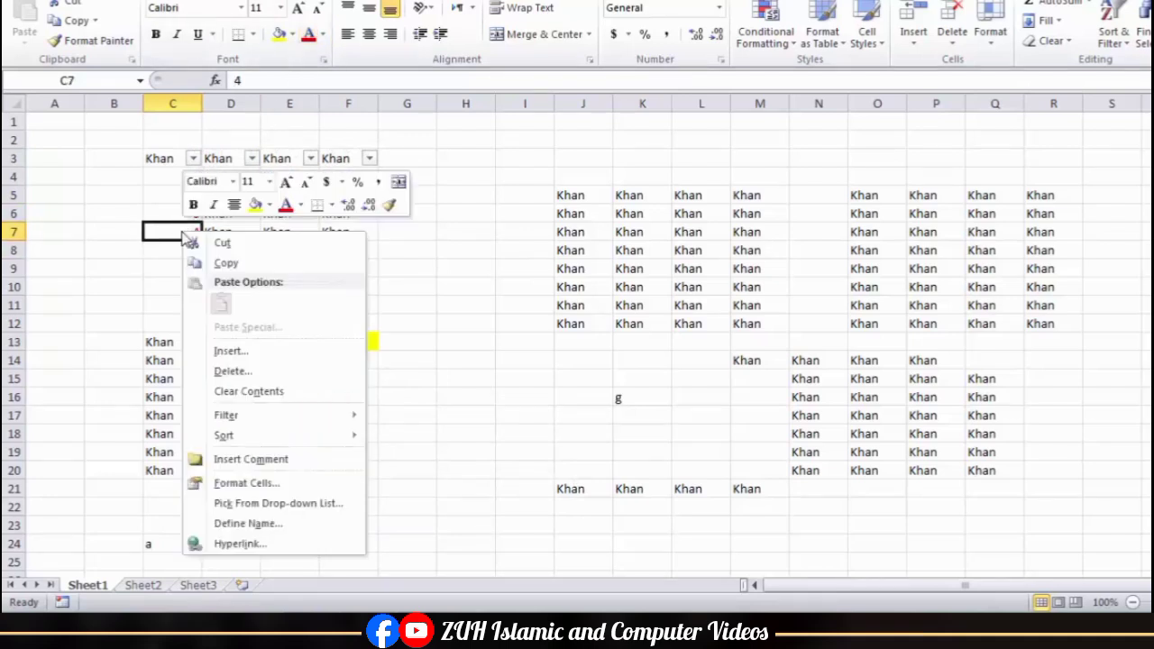
mouse_move(303, 438)
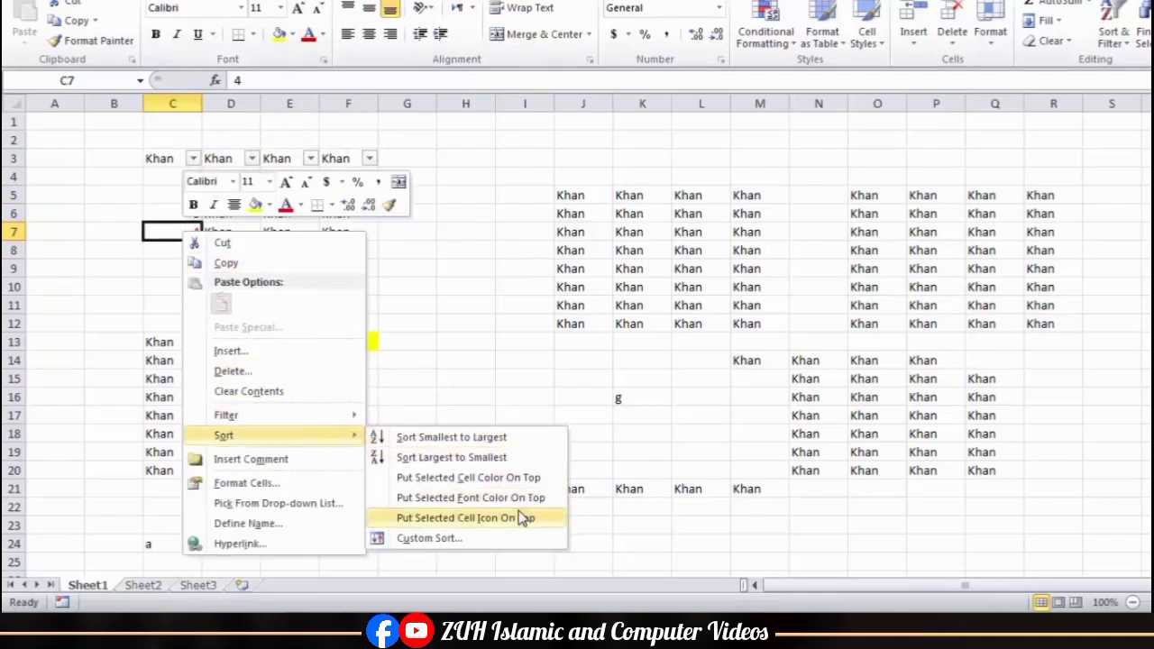
left_click(487, 502)
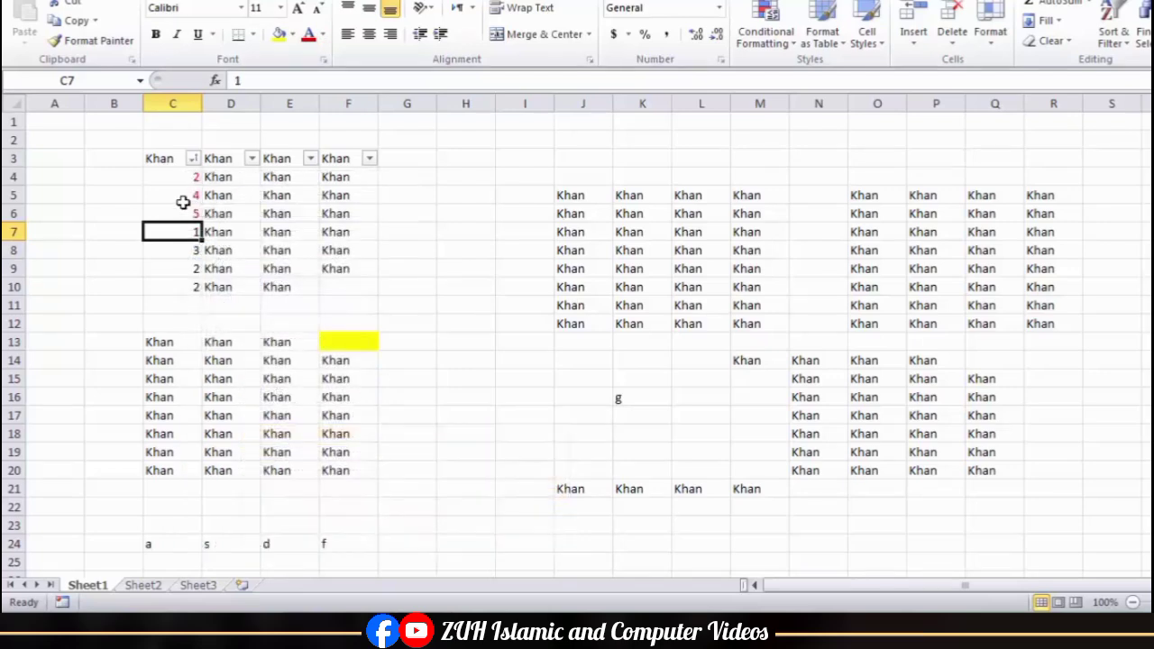
Fill cells C8 and C10 with the yellow fill color
left_click(191, 250)
left_click(280, 34)
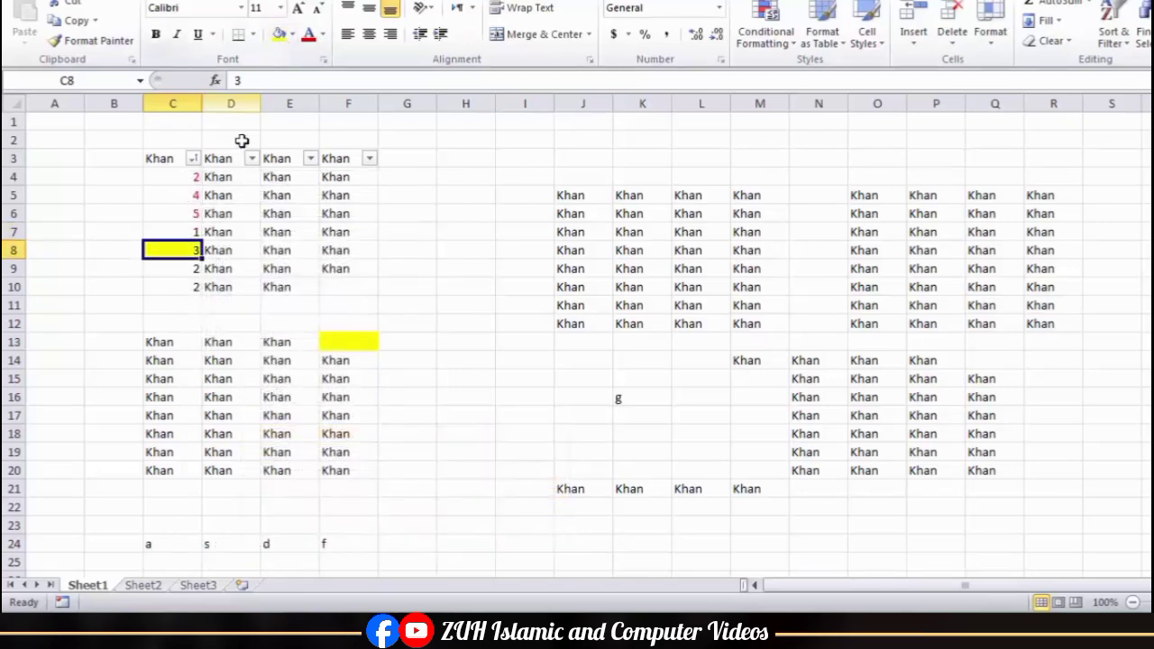
left_click(186, 284)
left_click(279, 33)
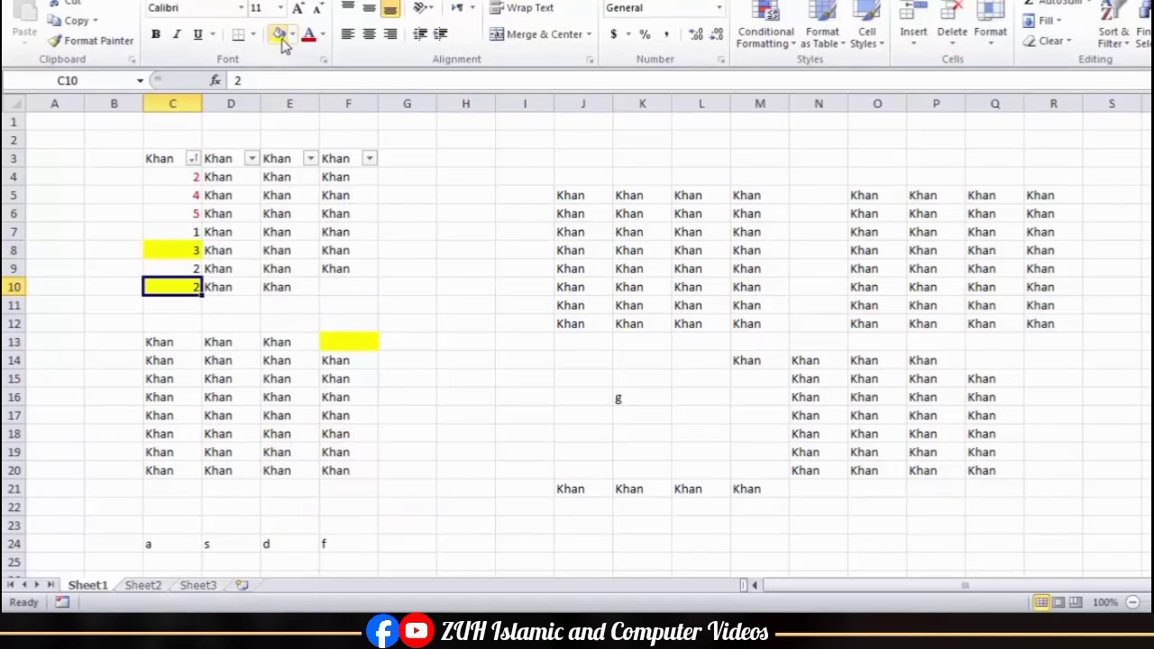
Sort the table by column C, putting the yellow cell color of cell C8 on top
left_click(179, 252)
right_click(179, 256)
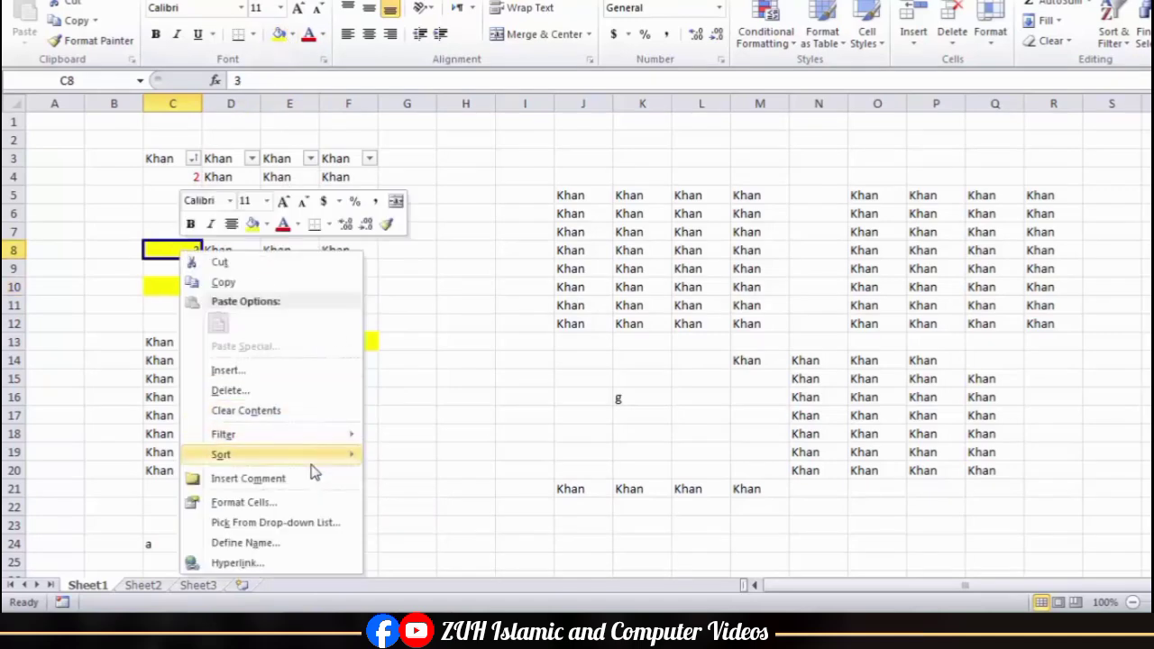
mouse_move(317, 458)
left_click(473, 497)
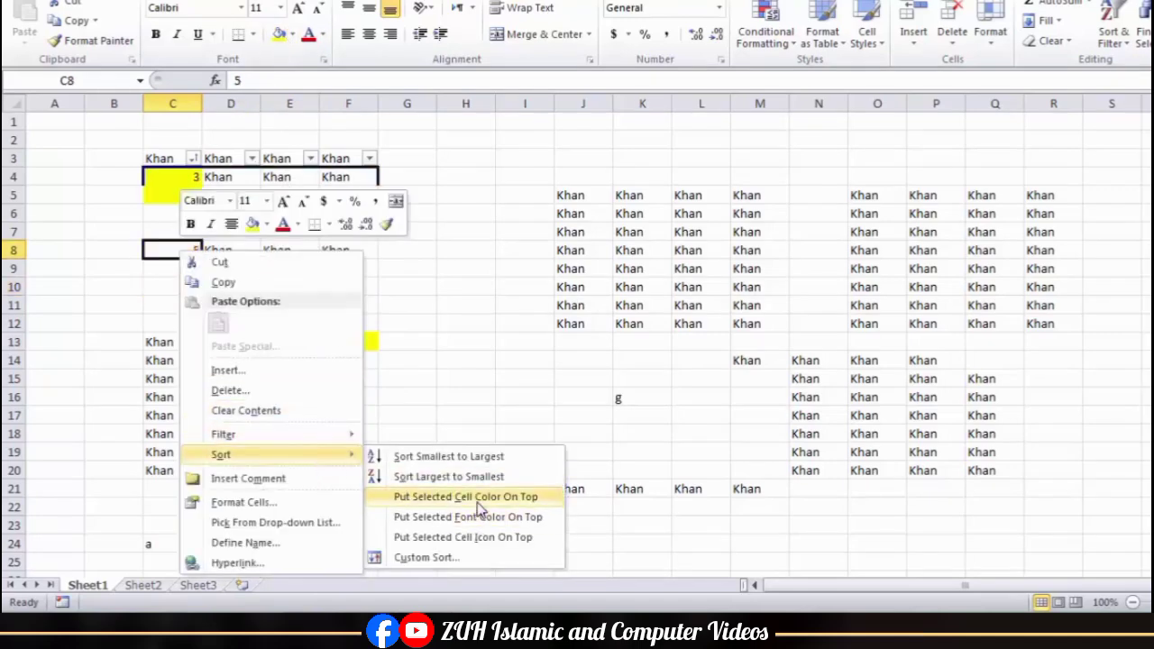
Insert a comment on cell C5 without adding any text, and leave the comment
right_click(174, 200)
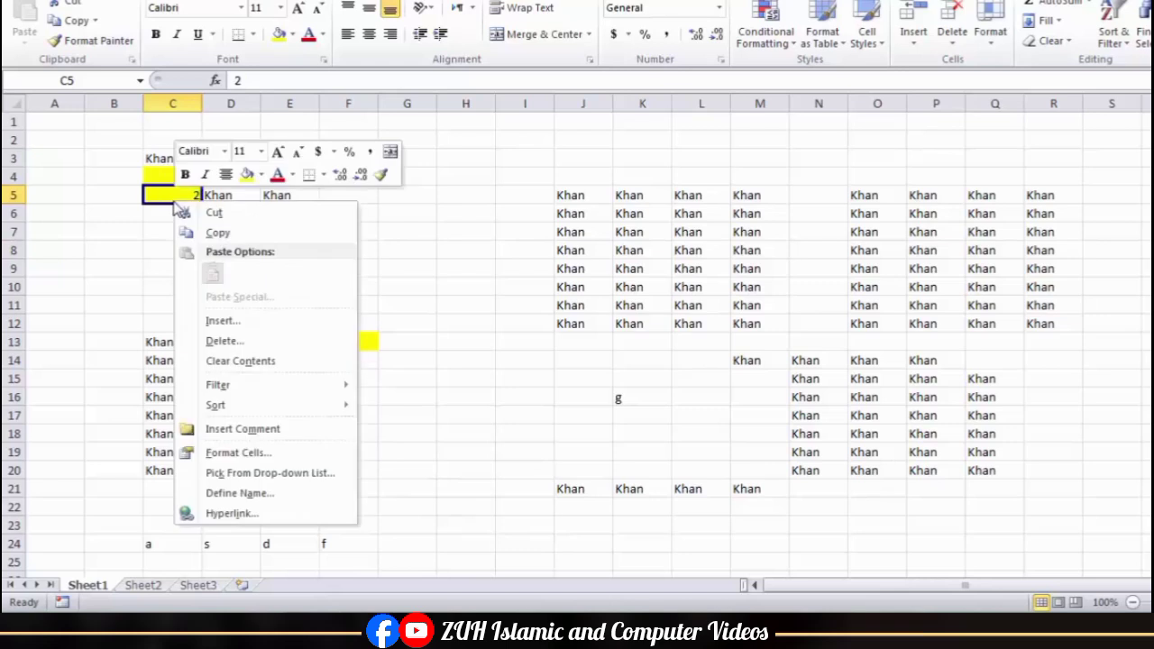
left_click(244, 429)
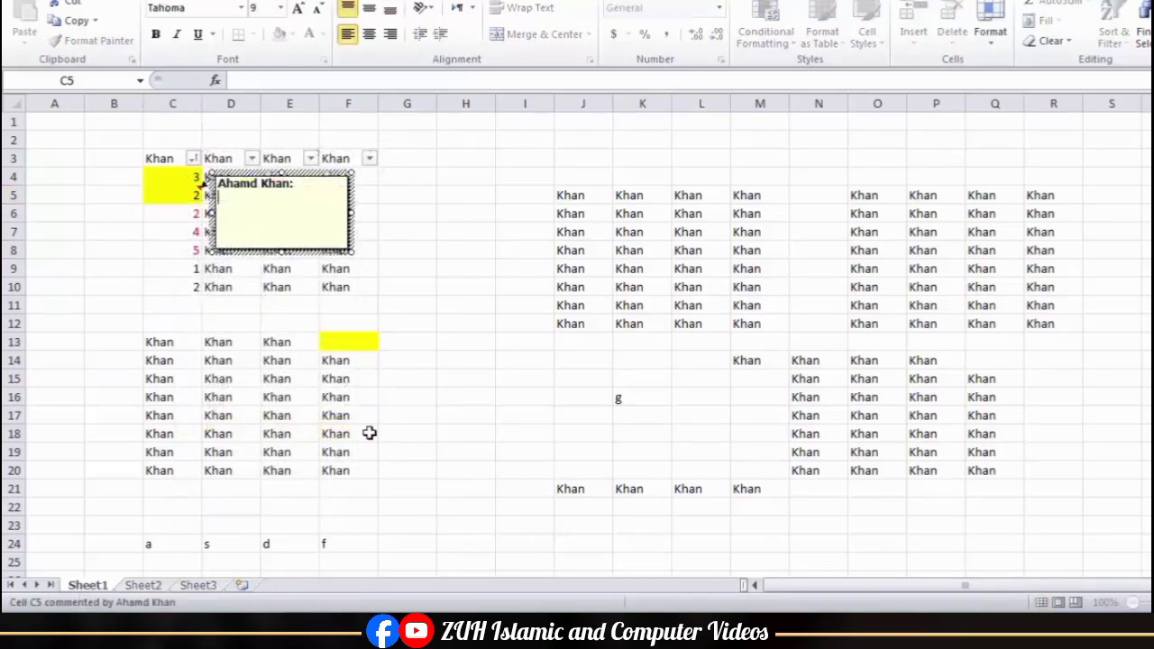
left_click(191, 230)
Examine the alignment, font, border, fill and protection settings in Format Cells for cell C7, and close the dialog without changes
right_click(191, 229)
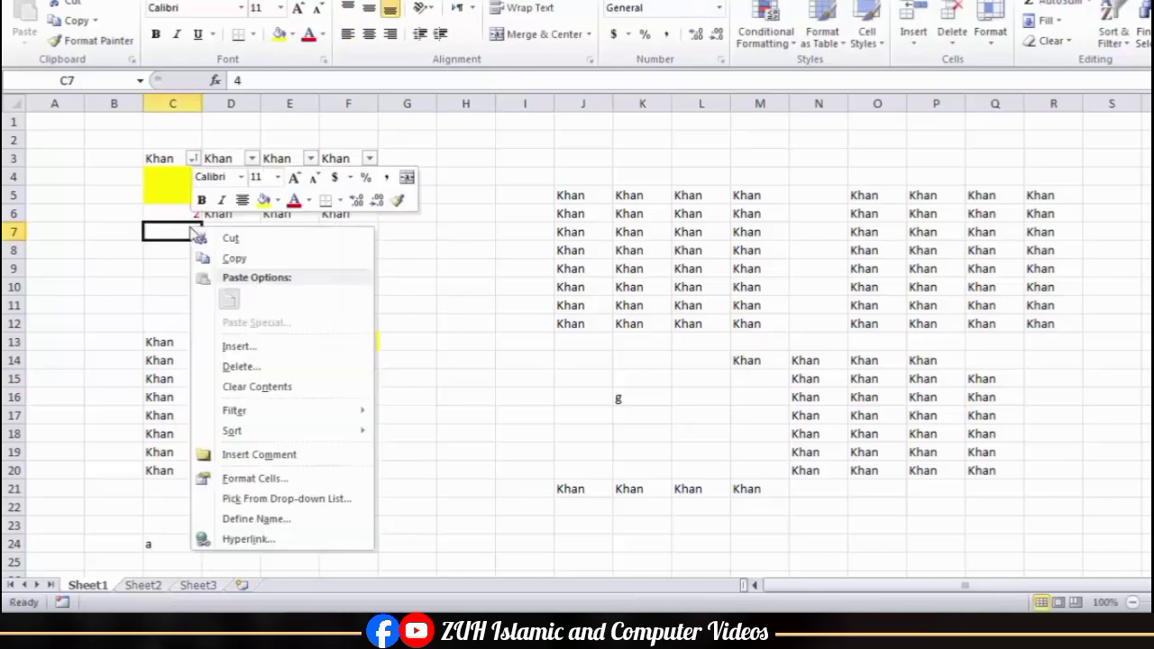
left_click(257, 481)
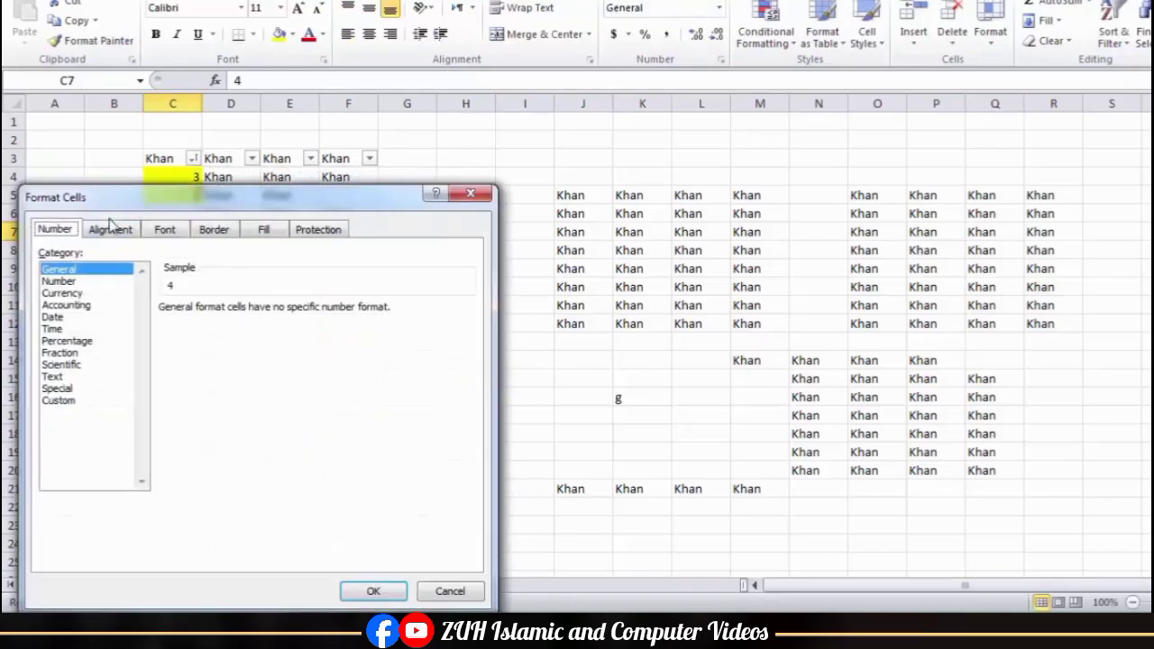
left_click(106, 230)
left_click(164, 230)
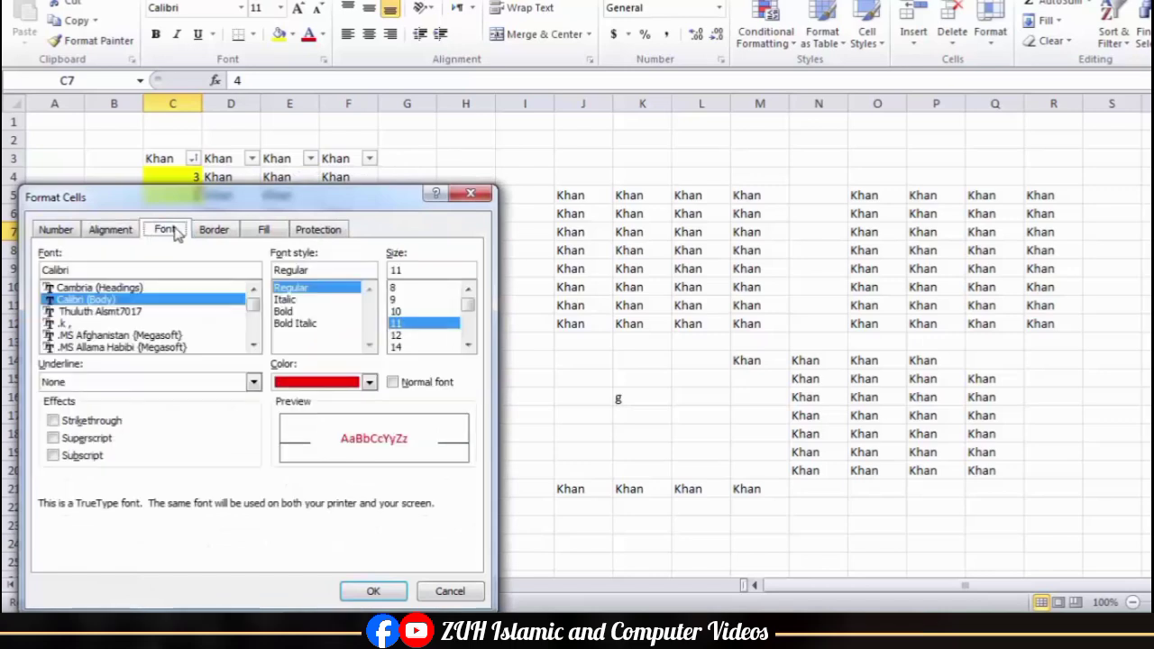
left_click(214, 230)
left_click(262, 230)
left_click(311, 231)
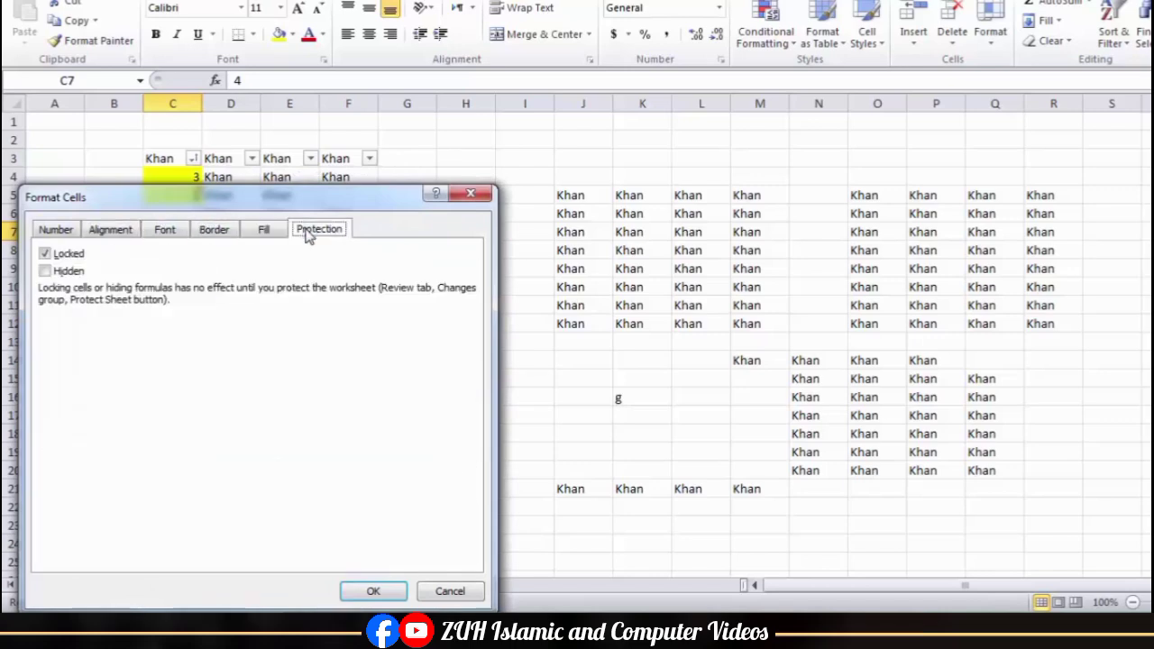
left_click(470, 196)
right_click(177, 200)
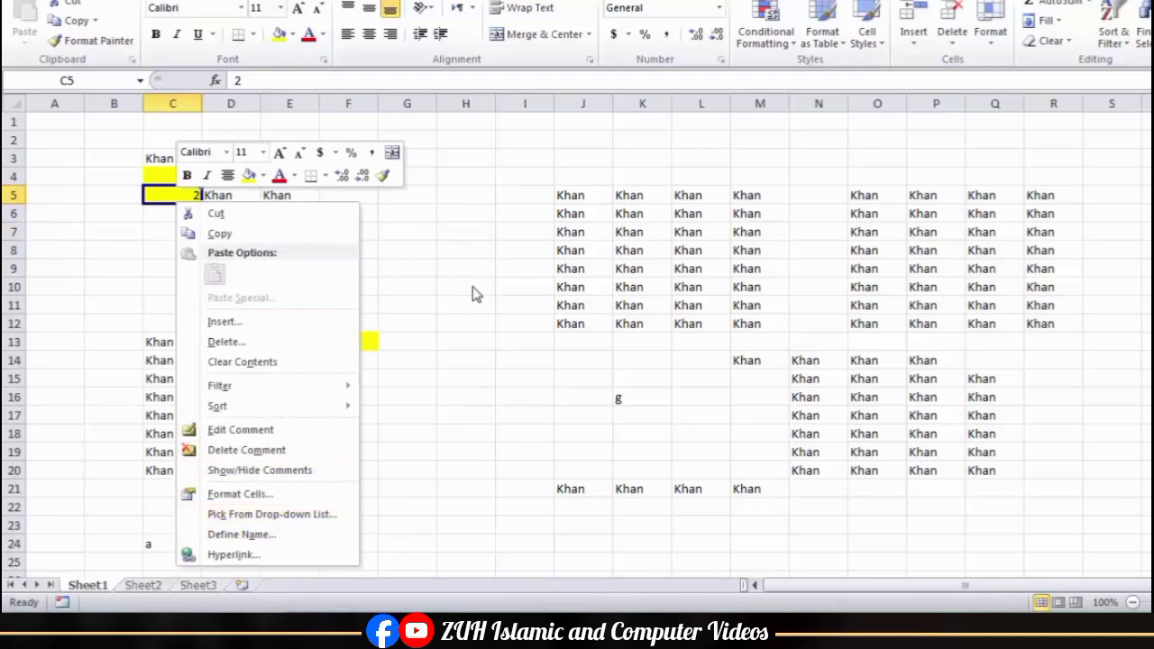
Enter the heading Names in cell G5 and a list of four first names in cells G6 to G9
left_click(407, 196)
type("Names")
key("Return")
type("All")
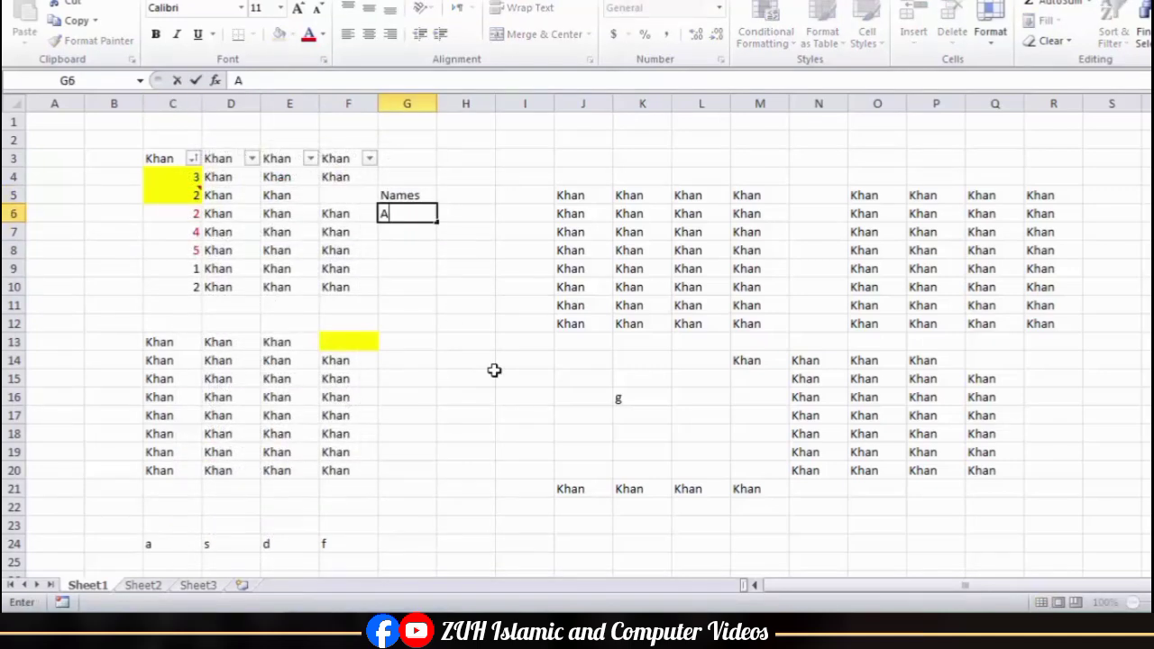
key("Return")
key("Up")
type("Ali")
key("Return")
type("Wali")
key("Return")
type("Tahir")
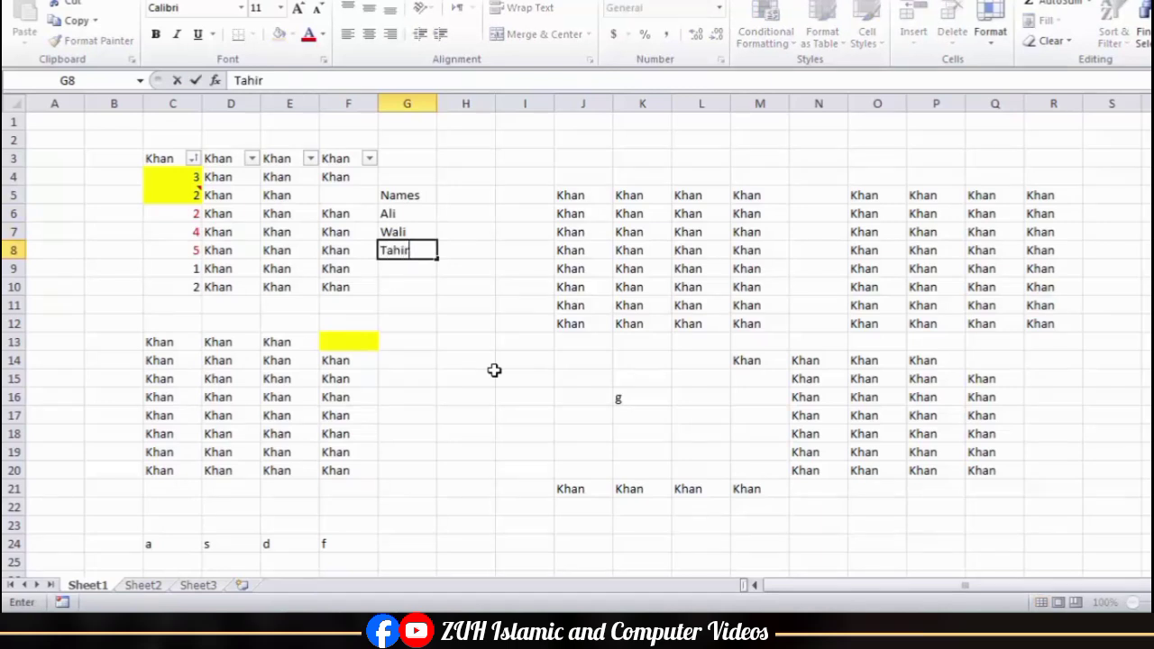
key("Return")
type("Wakeel")
Enter three of the first names from column G, those in G6, G8 and G9, in cells A5 to A7
left_click(66, 195)
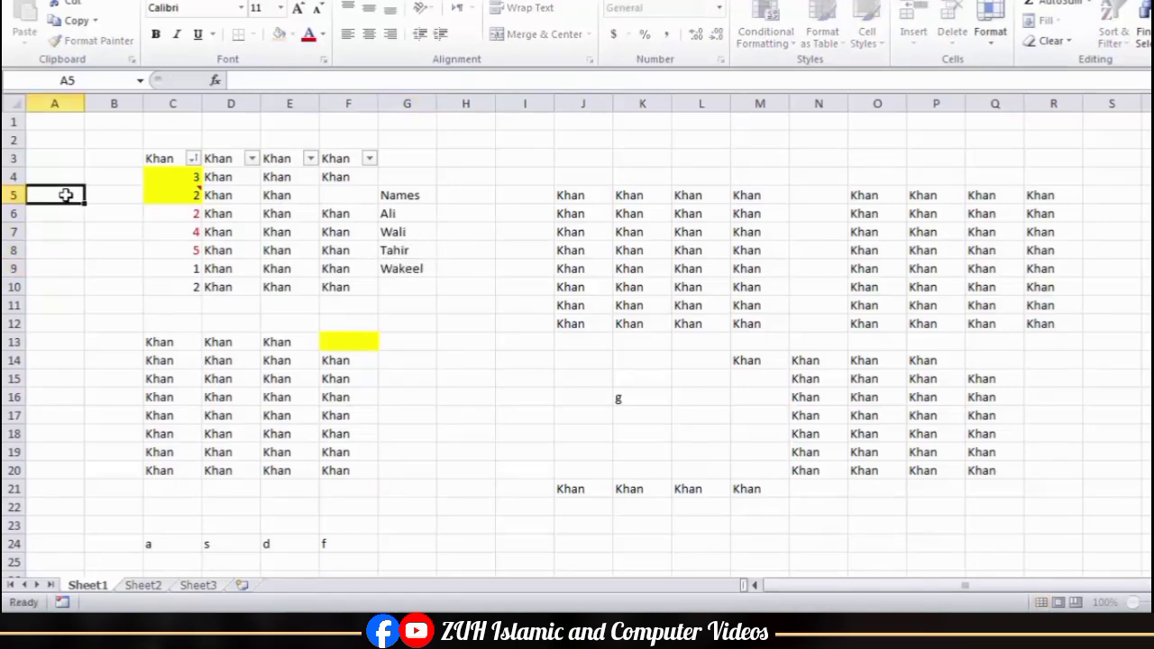
type("Ali")
key("Return")
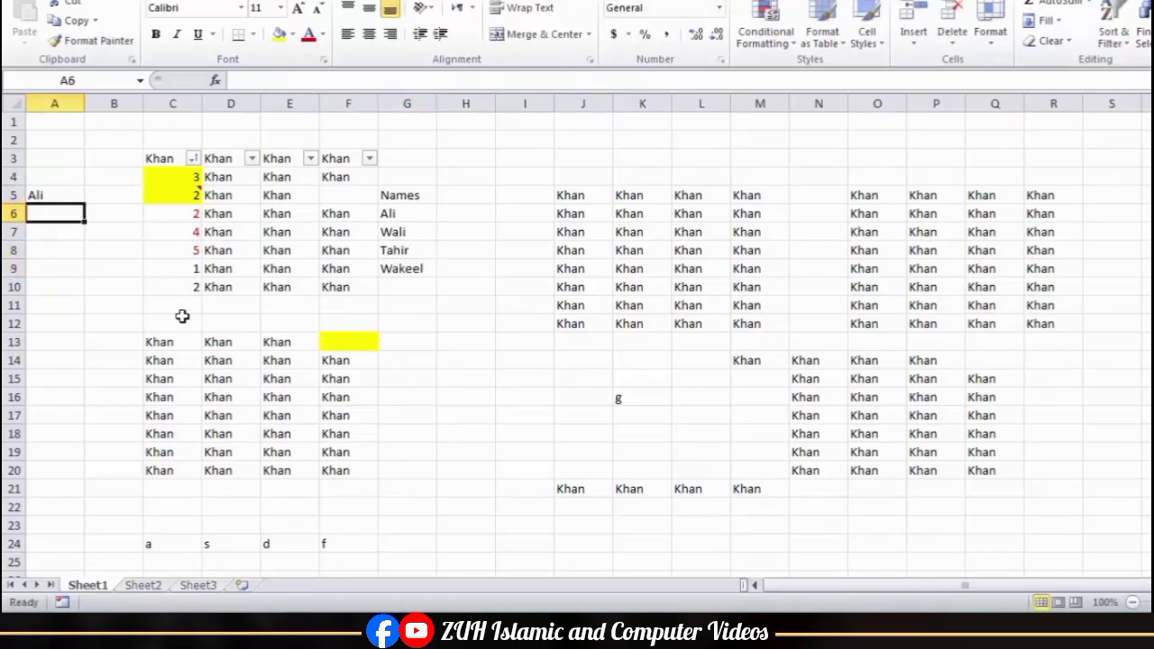
type("Tahir")
key("Return")
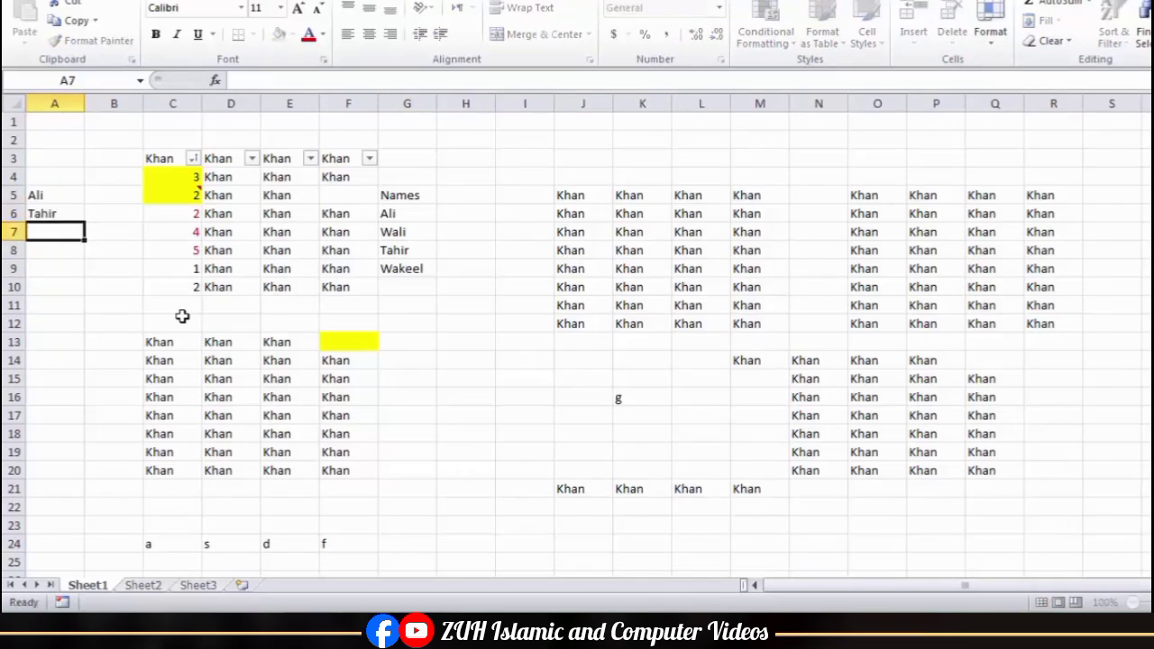
type("Wakeeel")
key("Return")
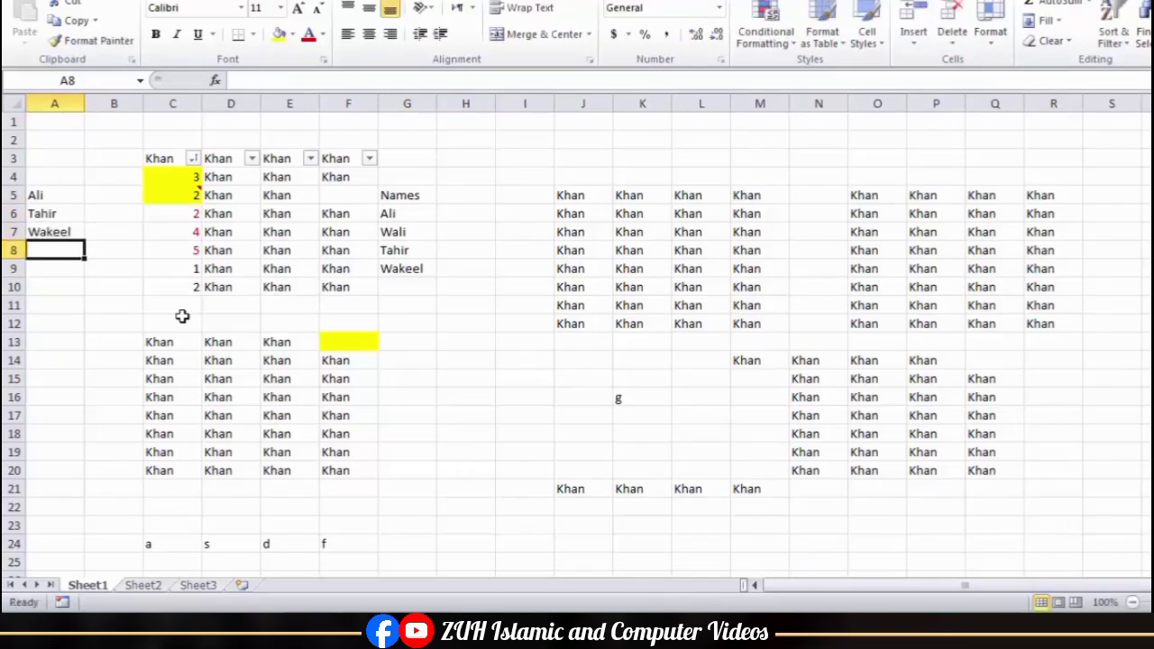
Replace the name in cell G7 with the one in G8, using Pick From Drop-down List
left_click_drag(40, 194, 50, 225)
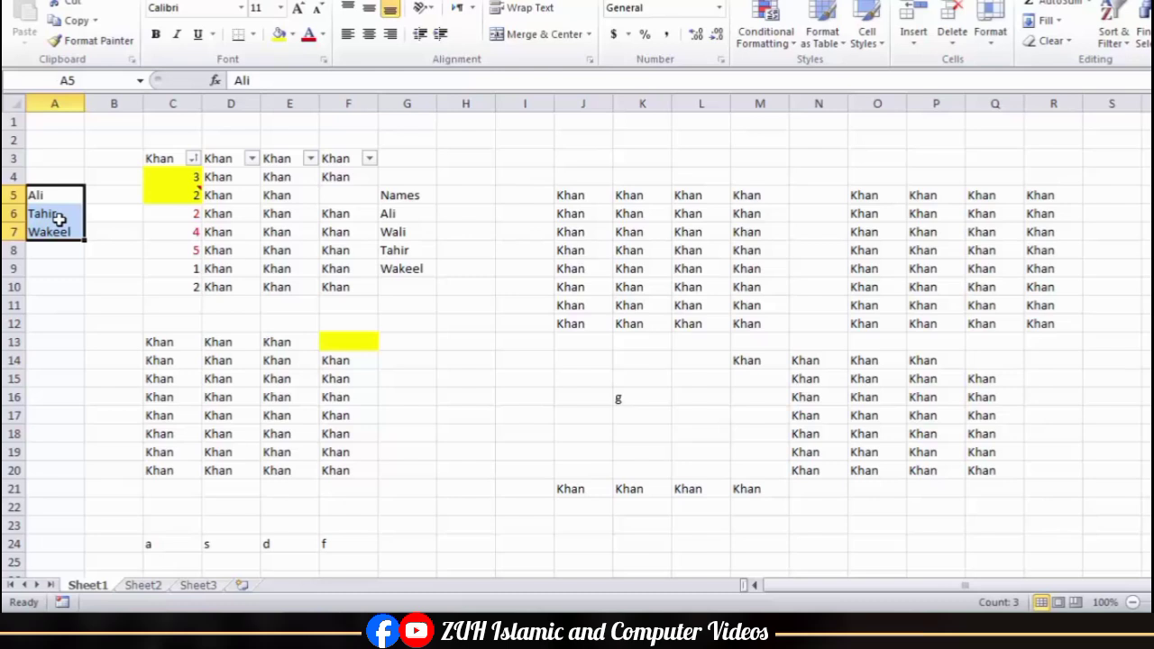
left_click(402, 231)
right_click(401, 232)
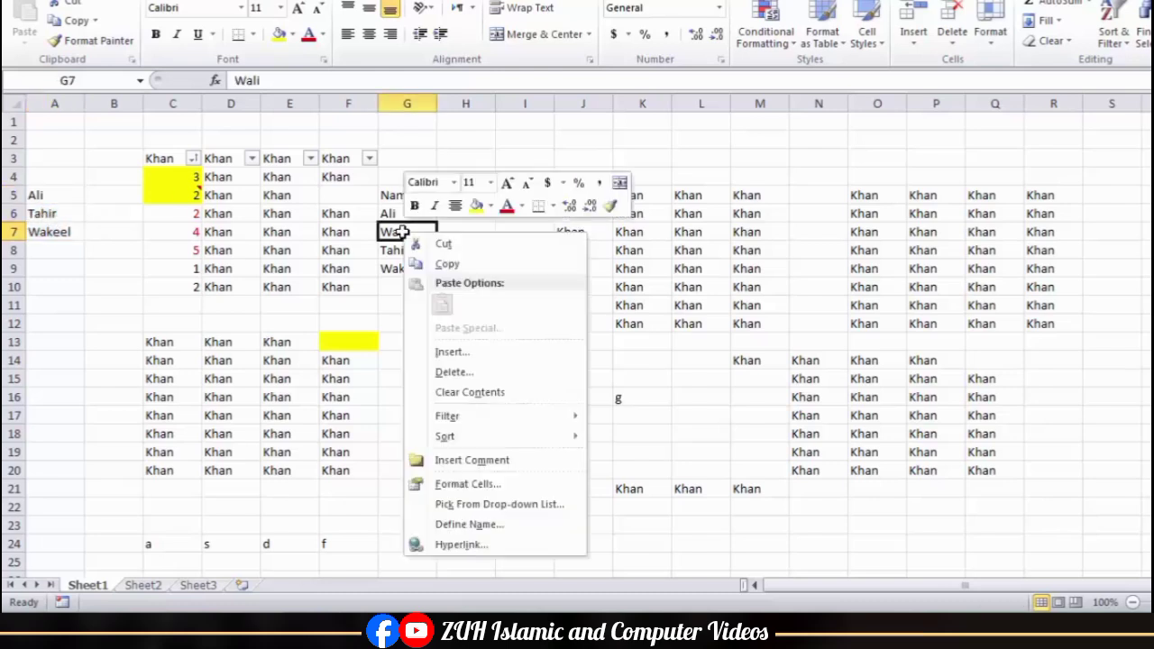
left_click(481, 505)
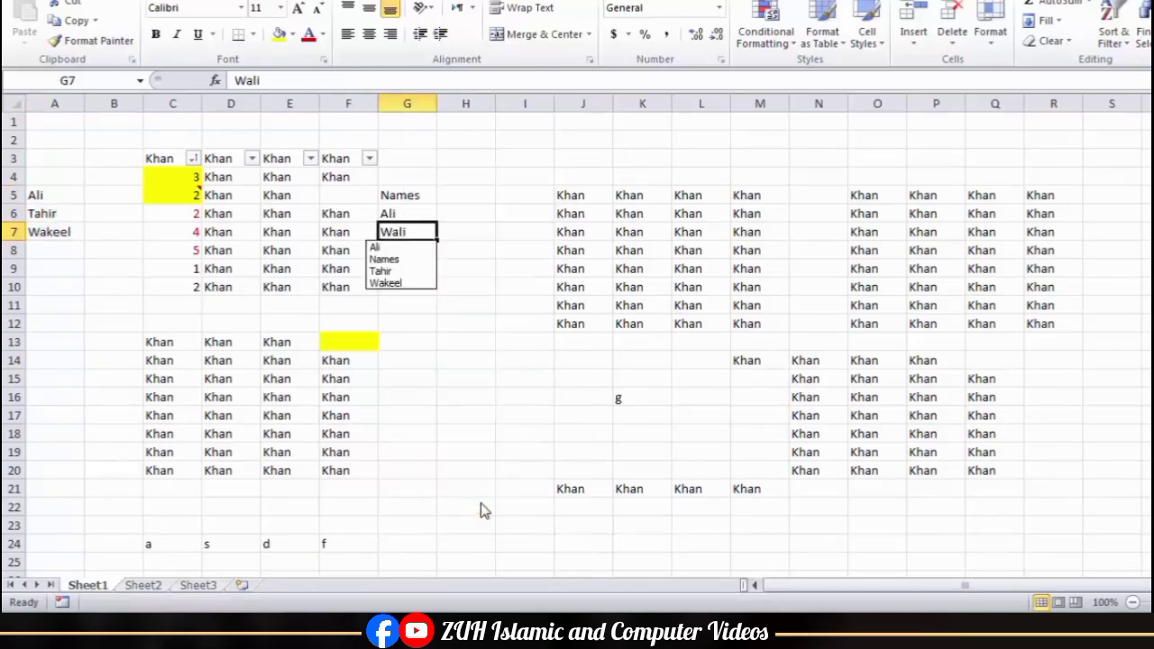
left_click(386, 271)
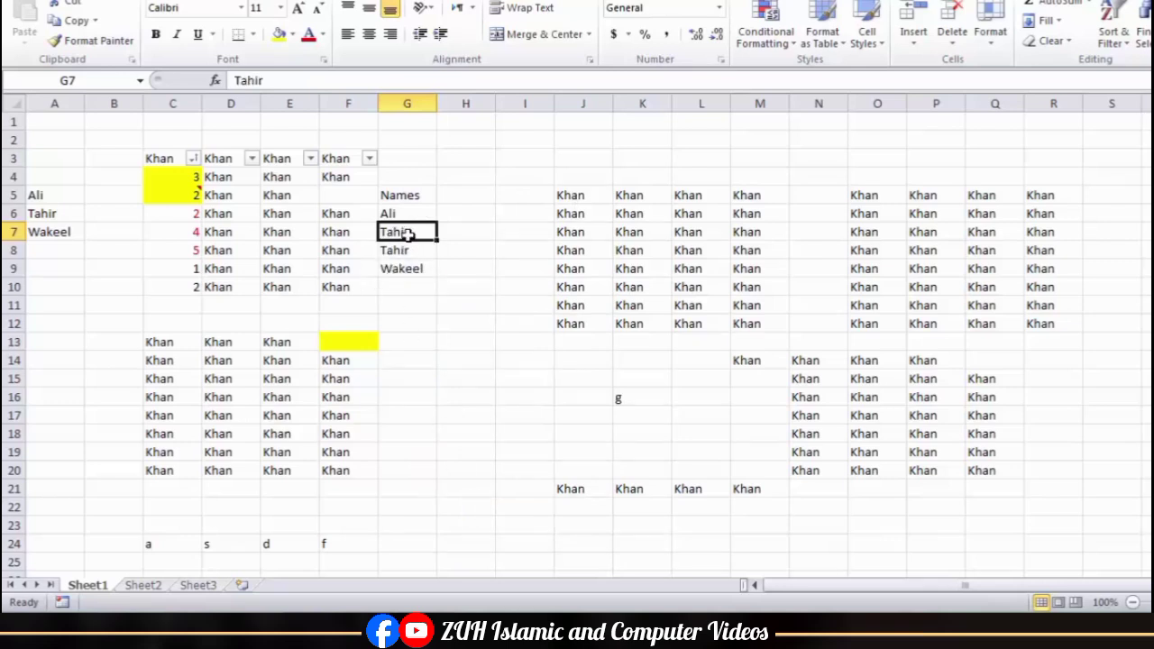
Enter a fifth first name in cell G10 and replace it with the name in G6 using Pick From Drop-down List
left_click(405, 287)
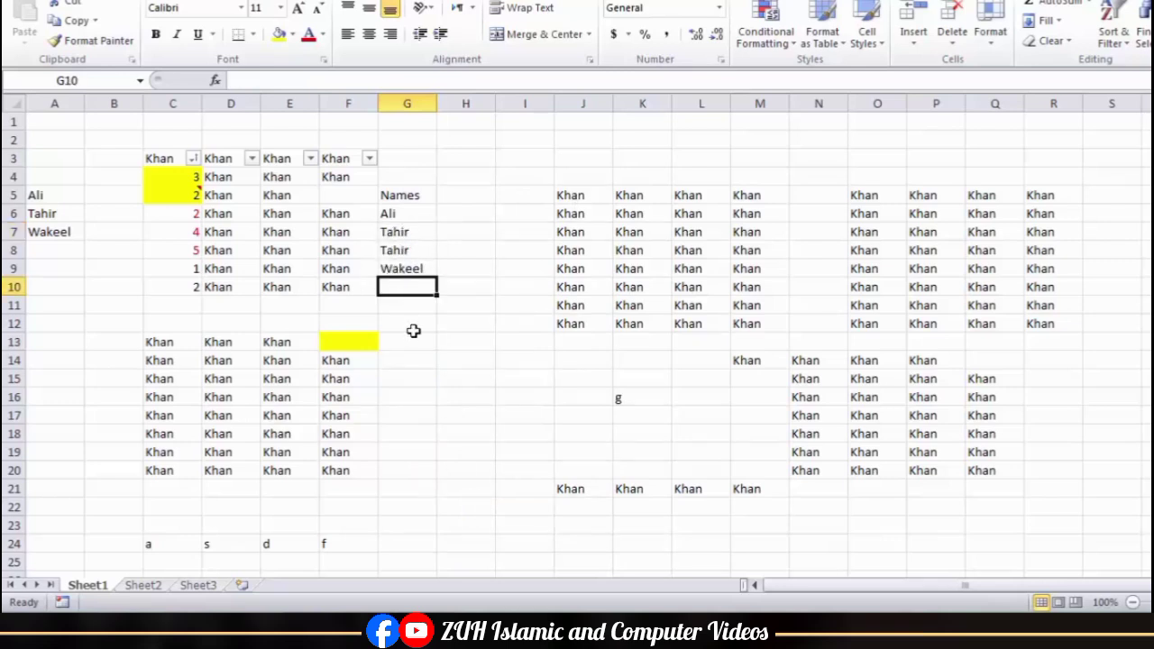
type("Qais")
key("Return")
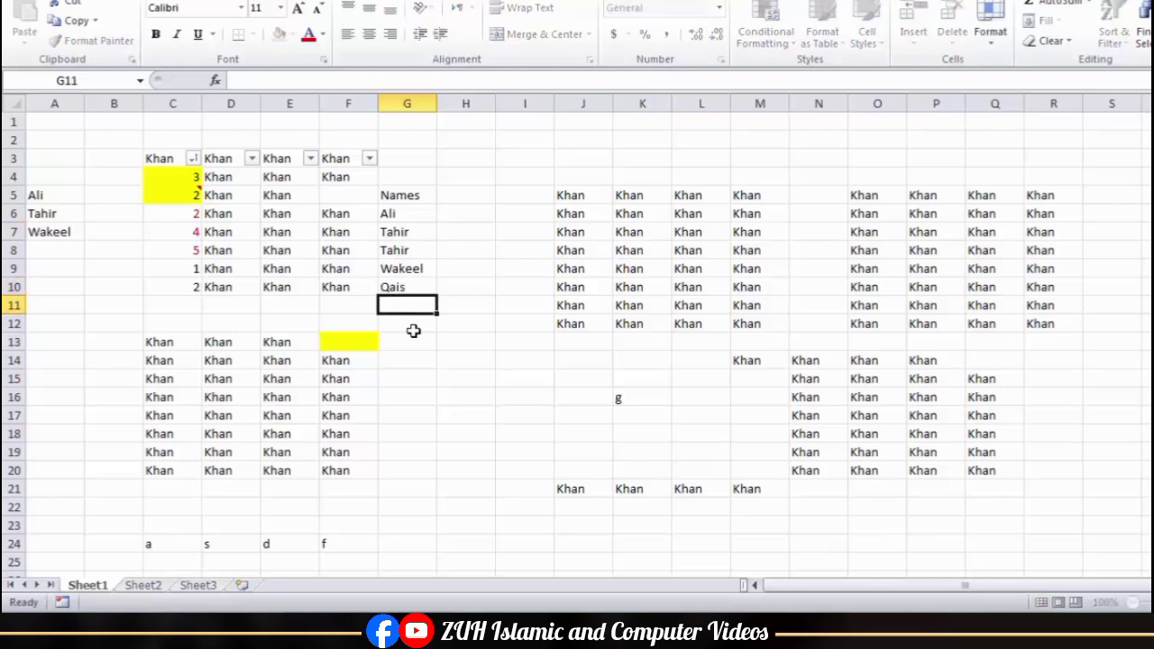
right_click(407, 285)
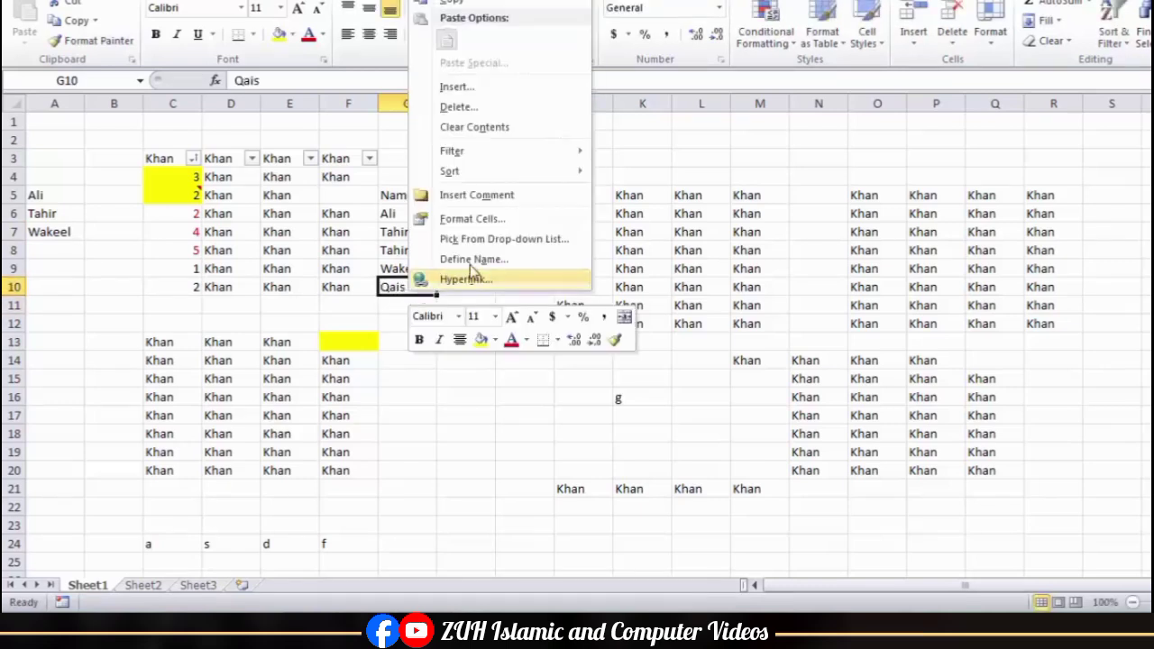
left_click(523, 241)
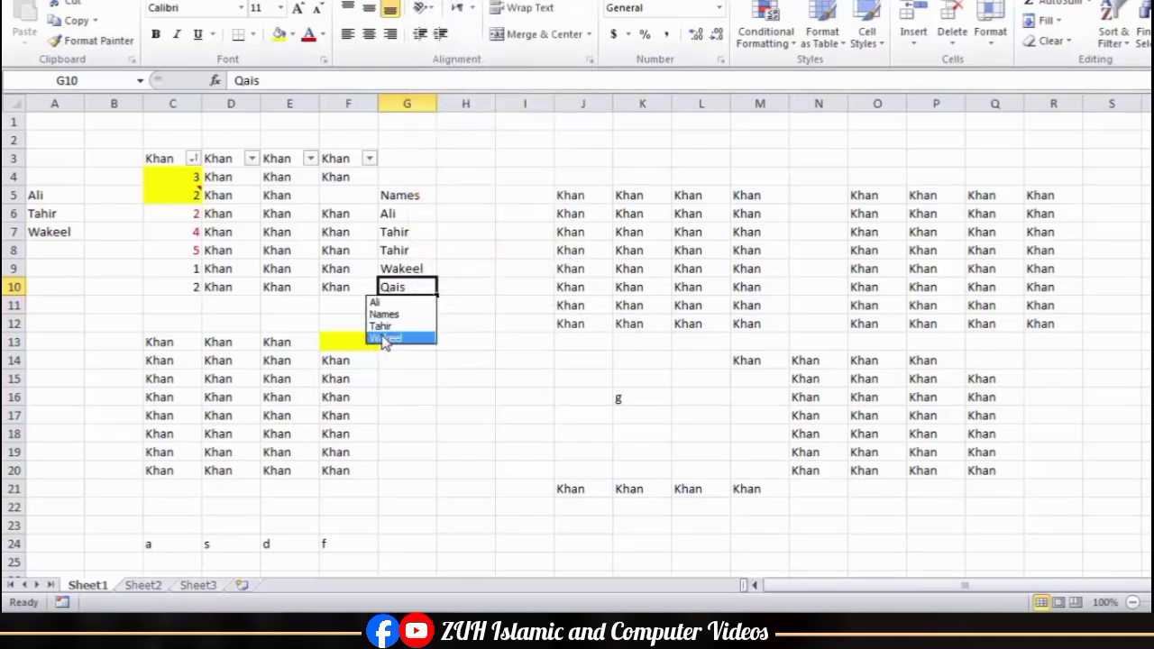
left_click(380, 303)
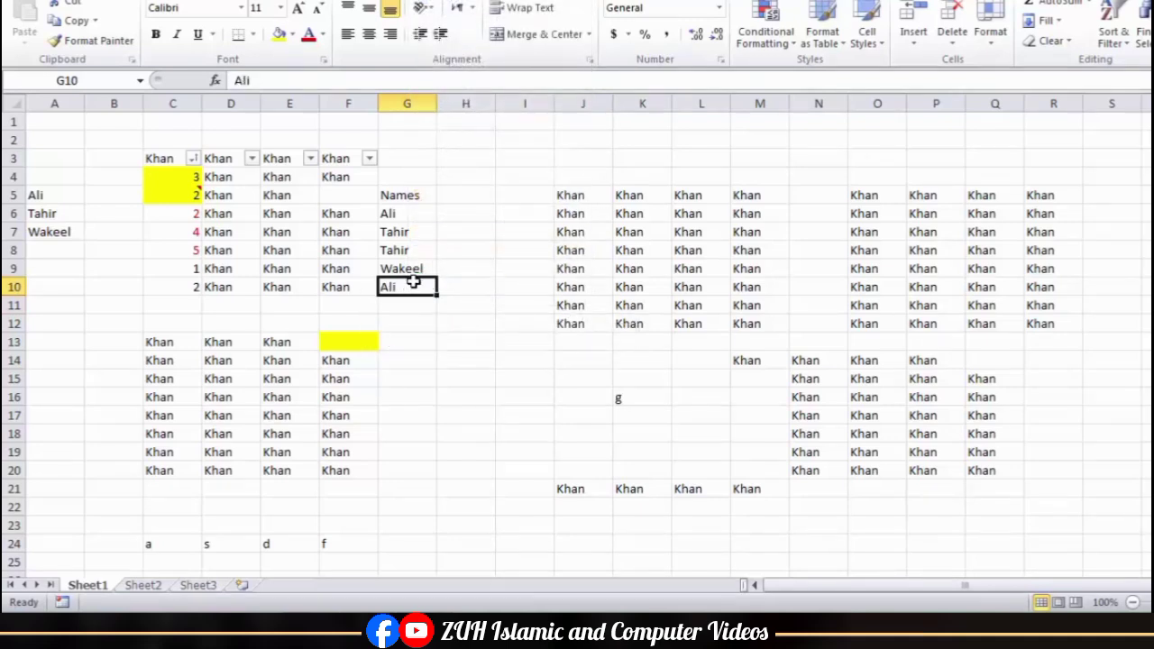
View the Define Name dialog for cell G10, cancel it, and locate the same command among the formula tools
right_click(413, 286)
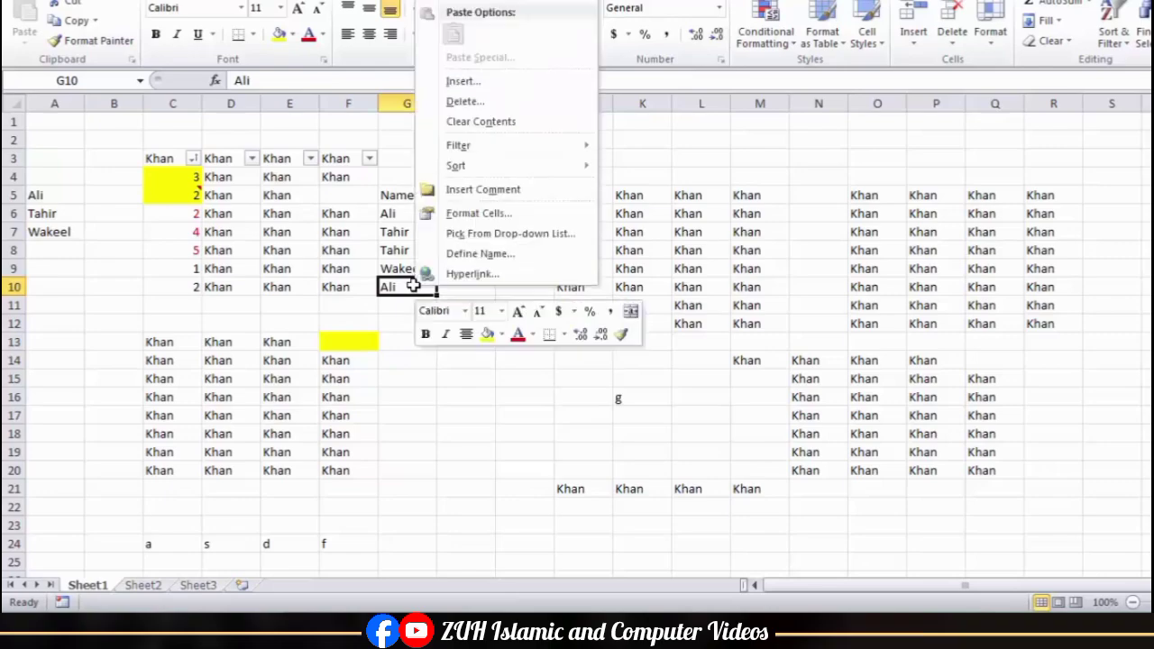
left_click(492, 254)
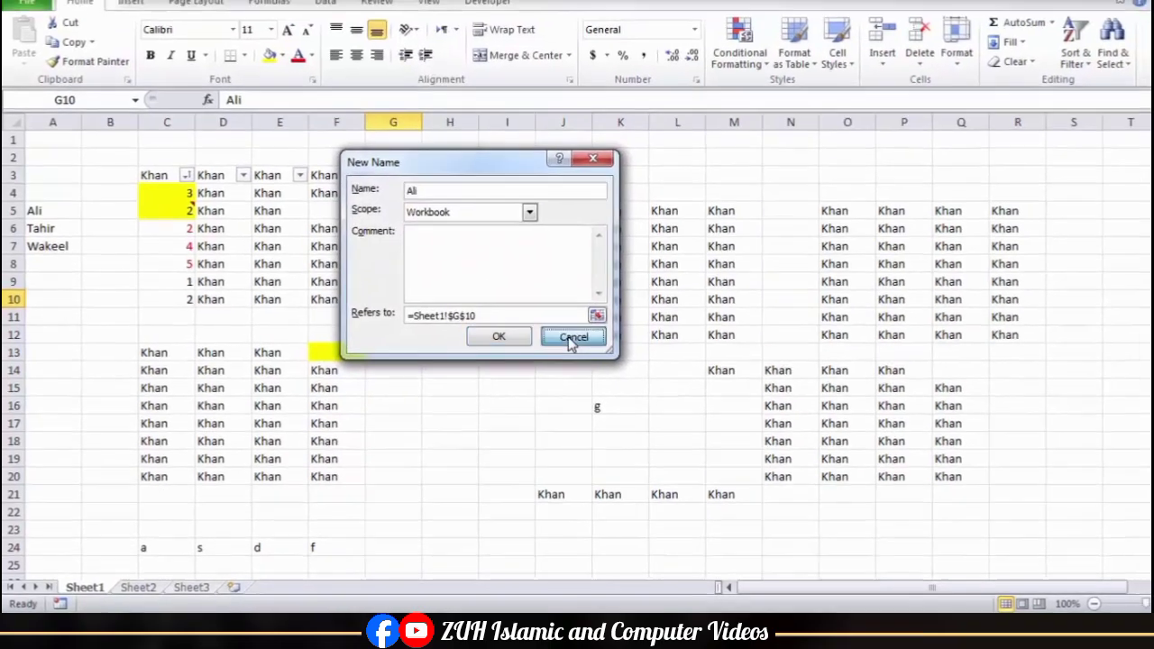
left_click(594, 325)
left_click(278, 0)
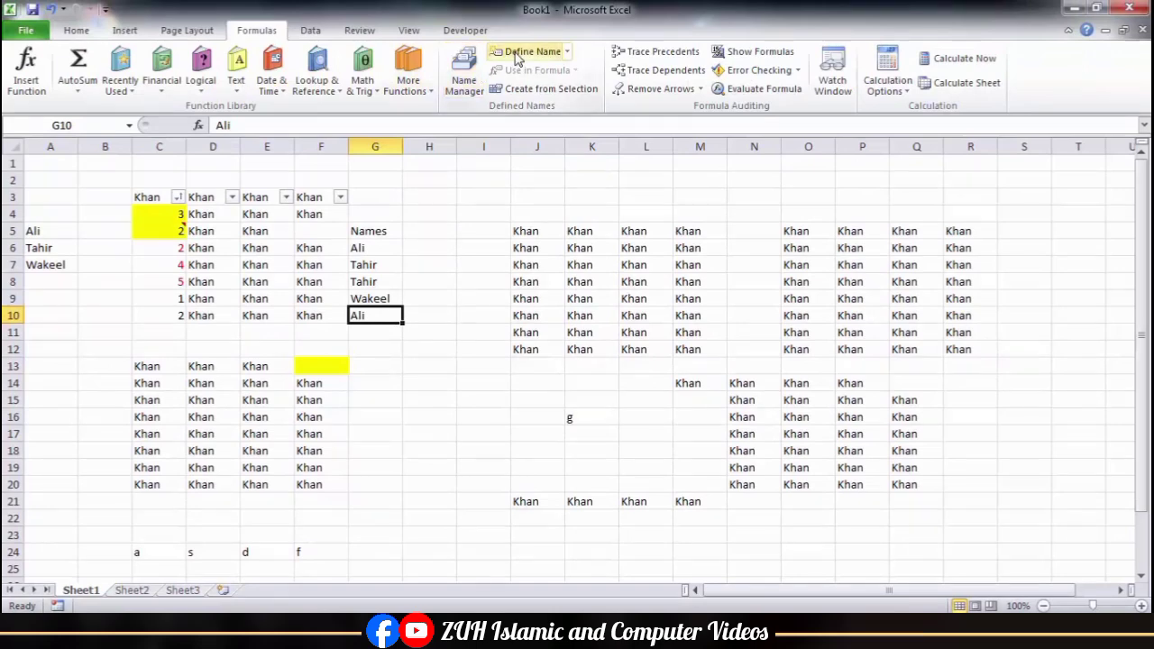
View the Hyperlink dialog for cell G10, close it, and locate the same command among the insert tools
right_click(380, 314)
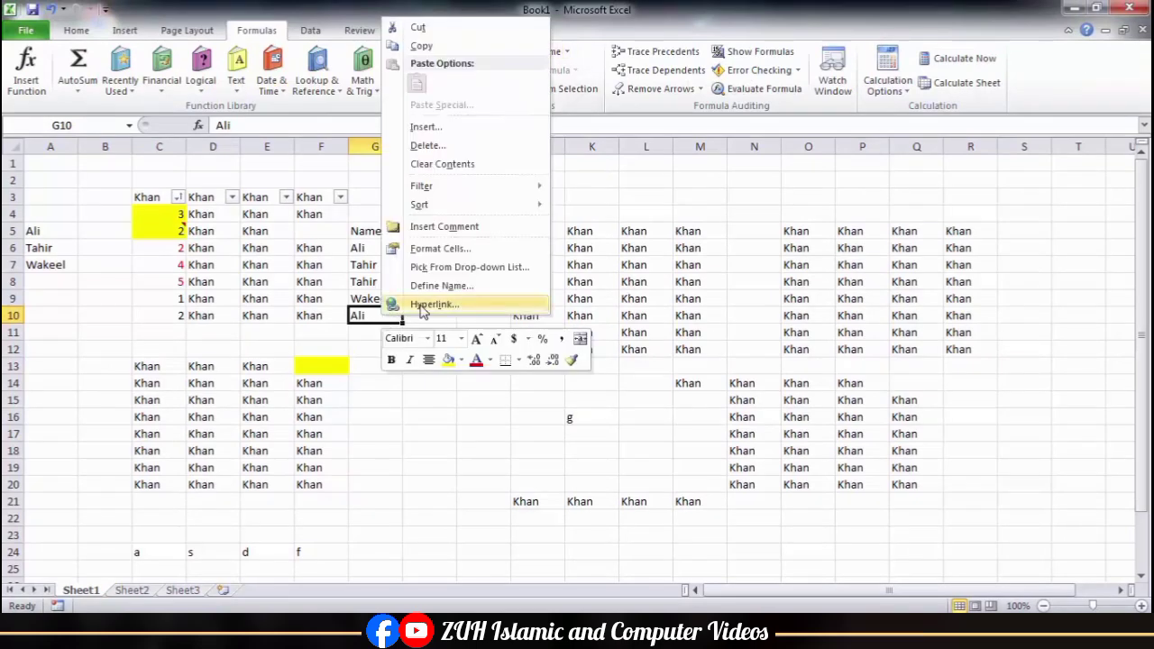
left_click(424, 308)
left_click(631, 420)
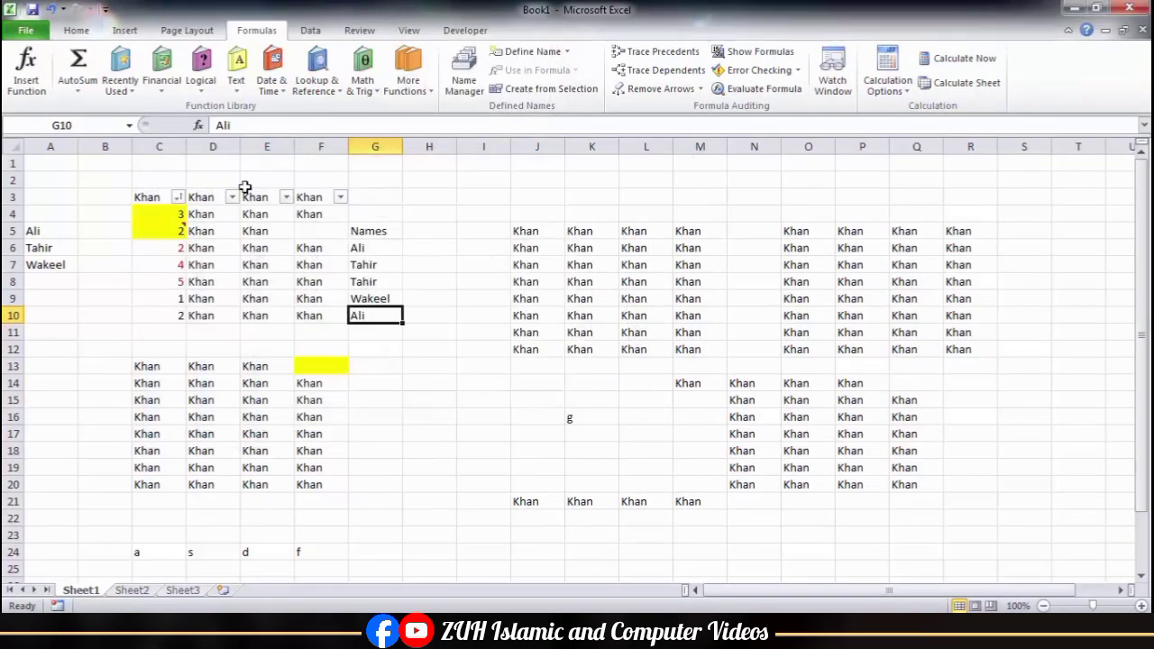
left_click(123, 30)
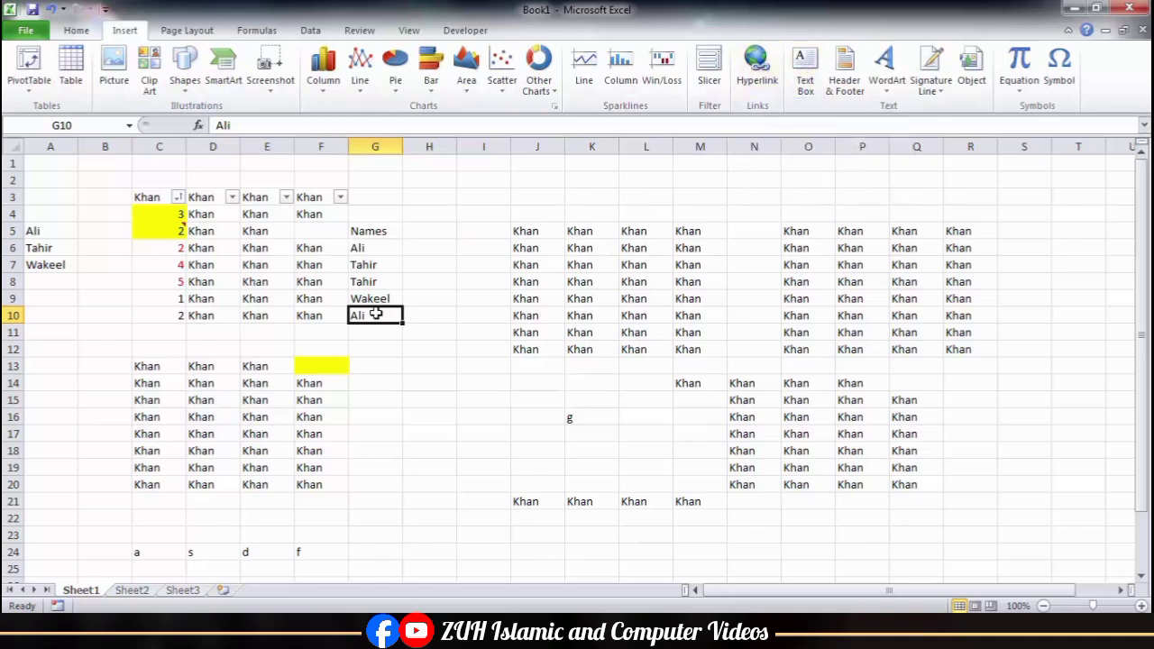
Delete the contents of the names list in cells G5 to G10
left_click_drag(369, 231, 372, 315)
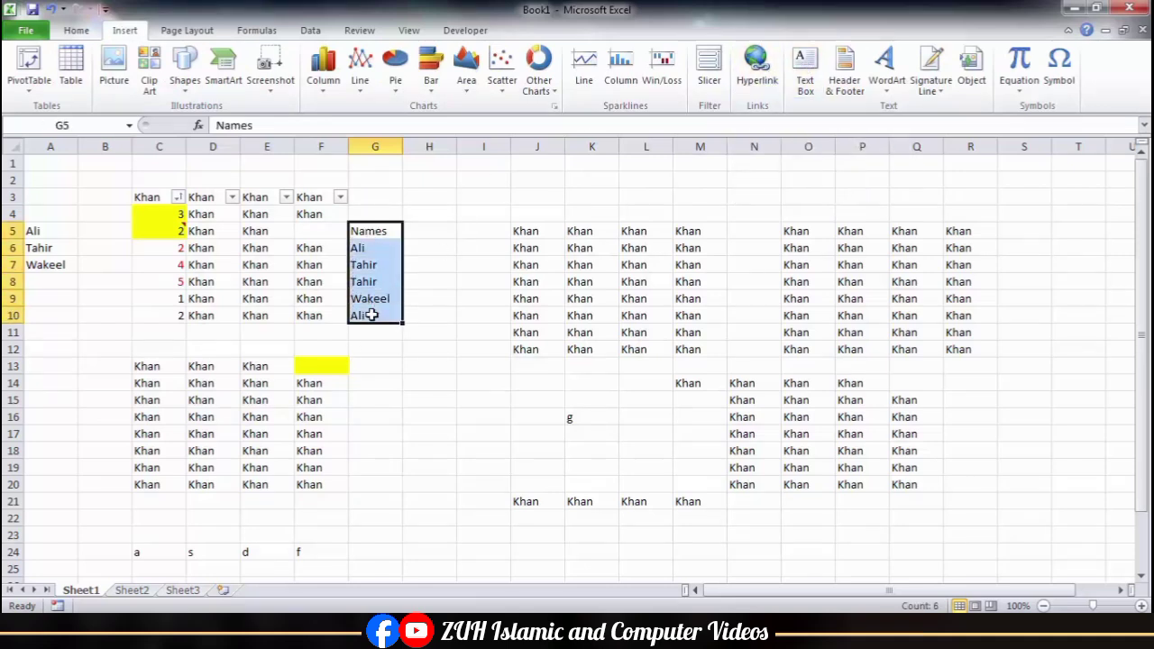
key("Delete")
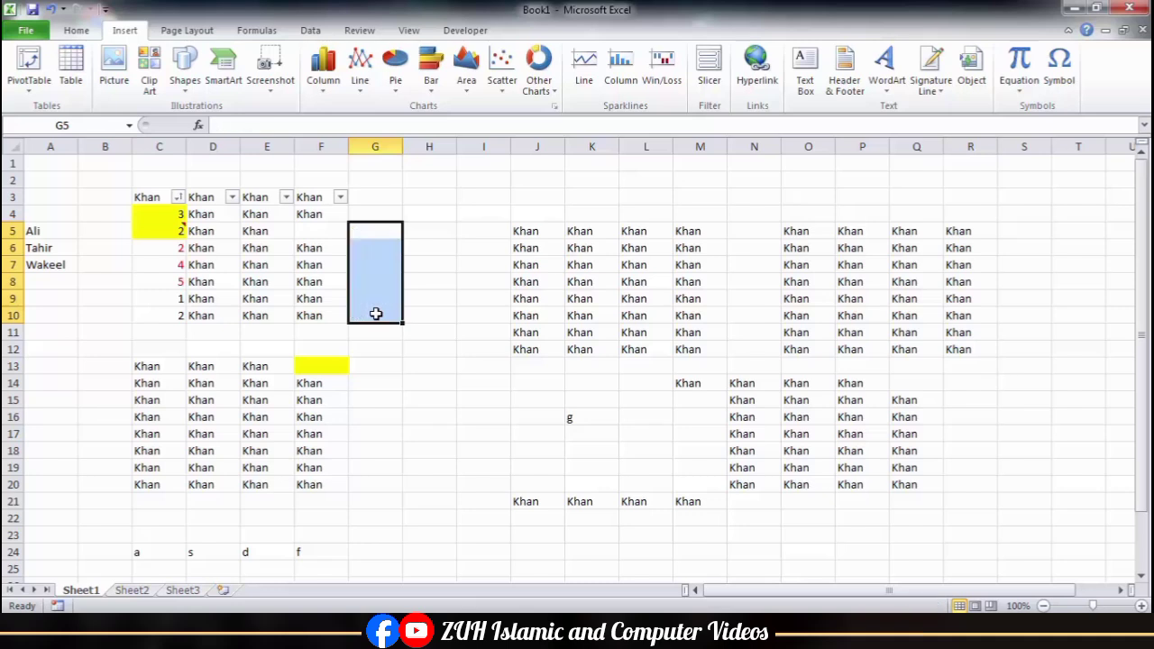
Move the block J5:M12 from Sheet1 to cells F7:I14 on Sheet3, switching sheets during the move
left_click(497, 381)
left_click(404, 301)
left_click(474, 229)
left_click_drag(526, 231, 710, 354)
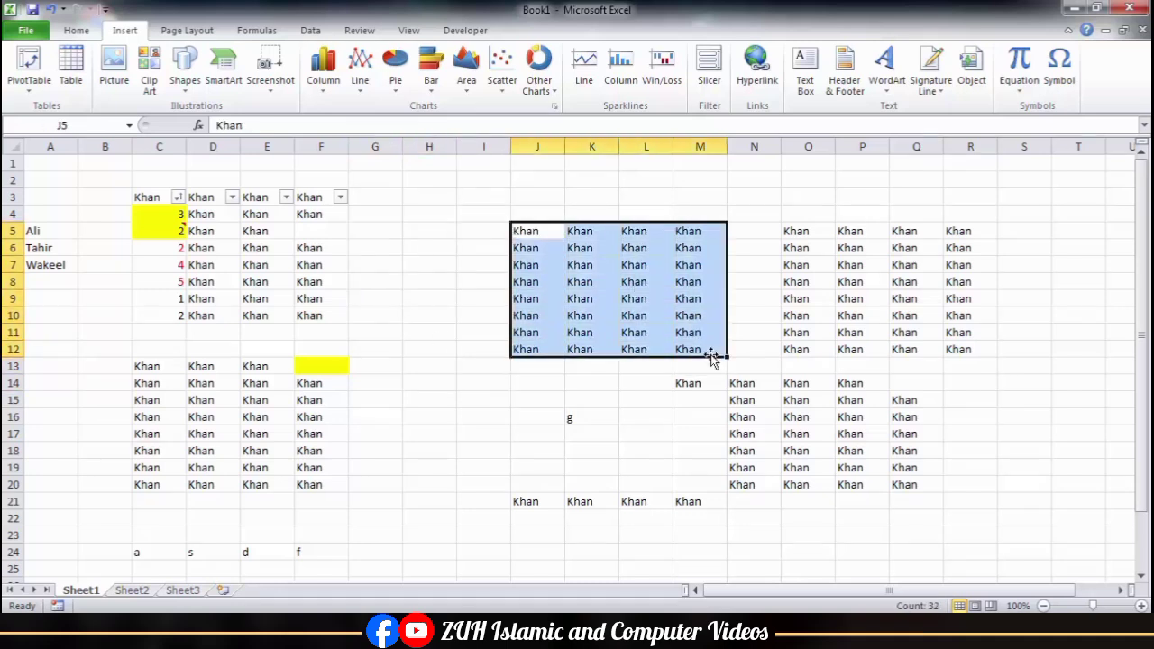
left_click_drag(590, 359, 469, 522)
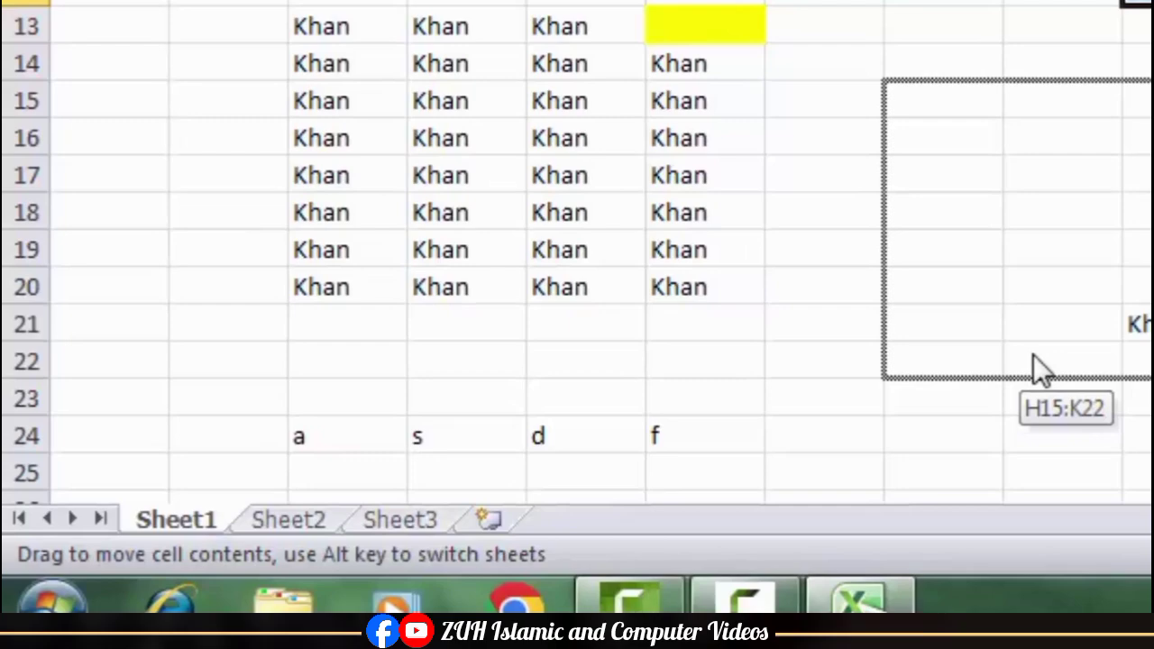
left_click_drag(1033, 354, 808, 522)
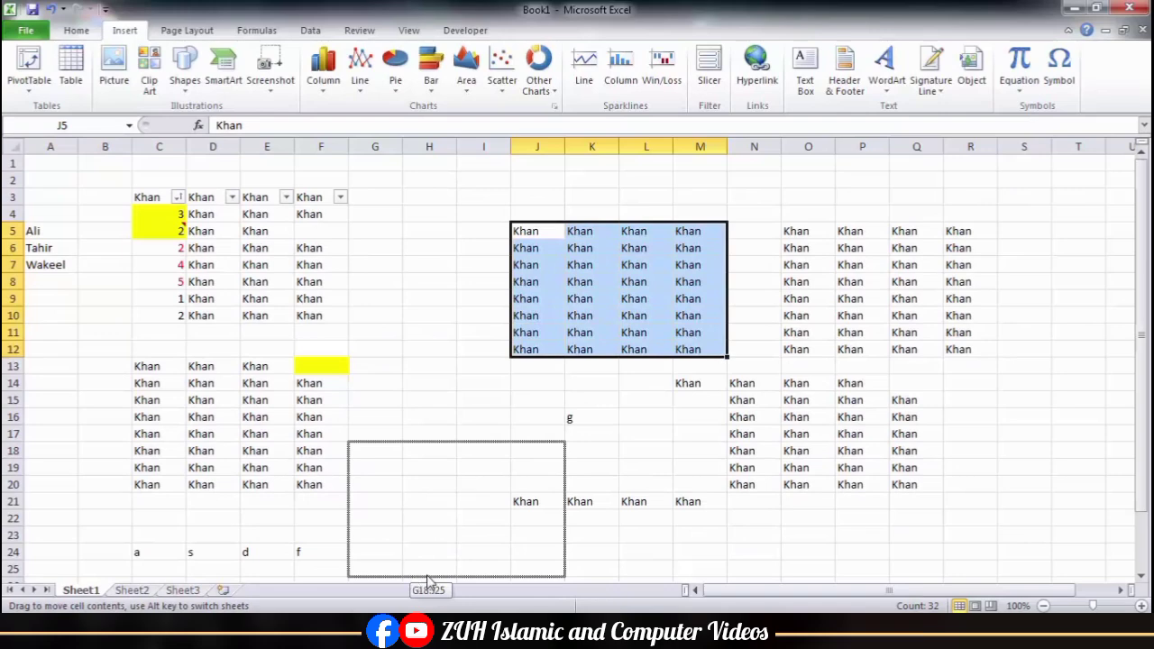
left_click_drag(430, 582, 364, 389)
key("alt")
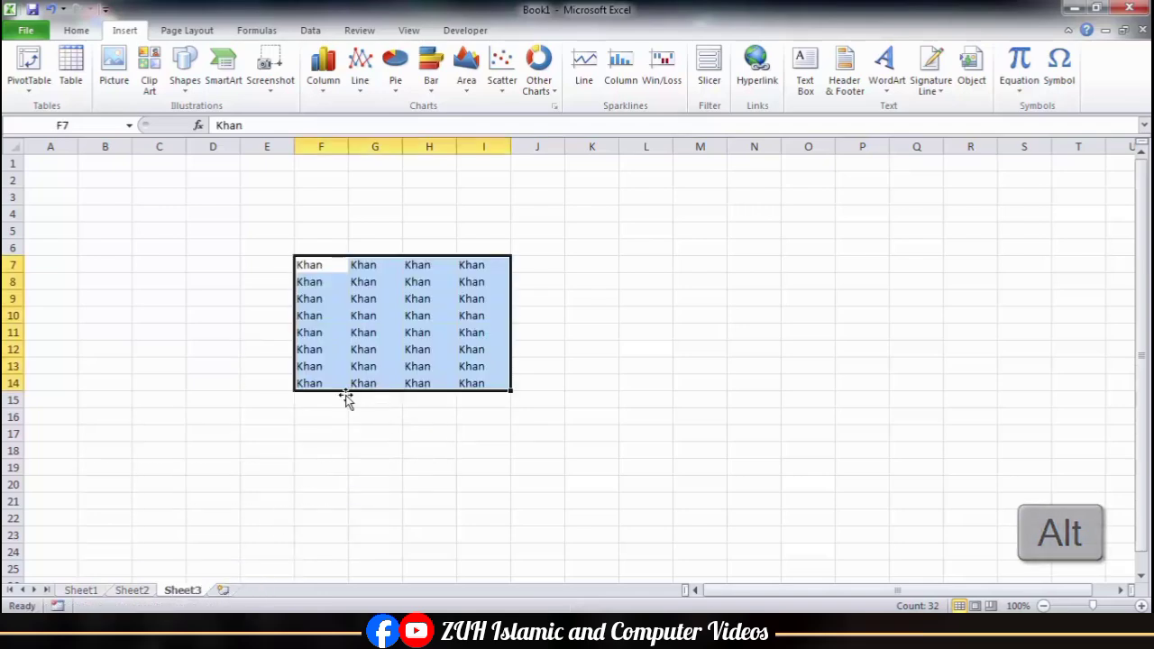
Return to Sheet1 and enter Sunday in cell H7
left_click(80, 590)
left_click(362, 357)
scroll(399, 346, "up", 10)
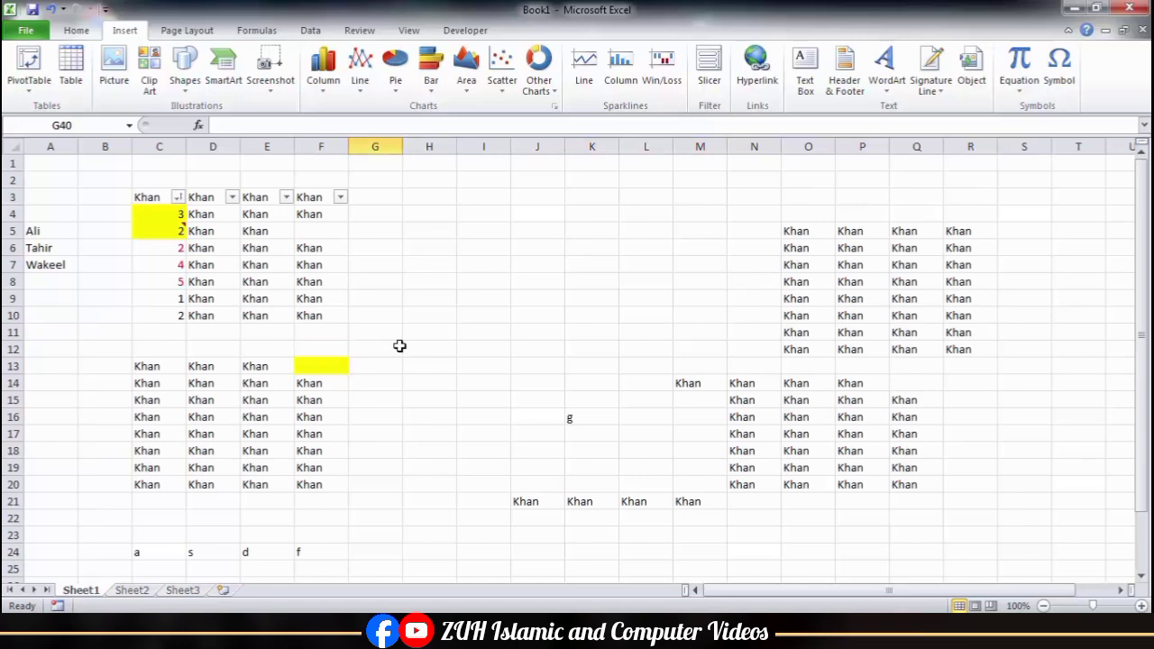
left_click(415, 269)
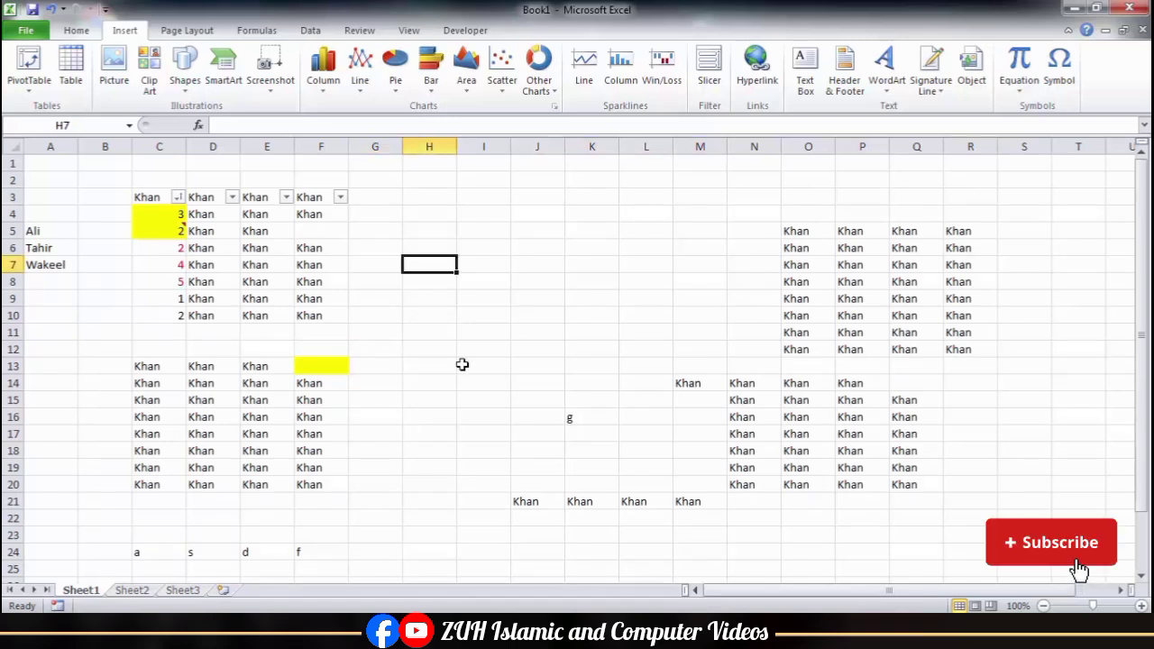
type("Sunday")
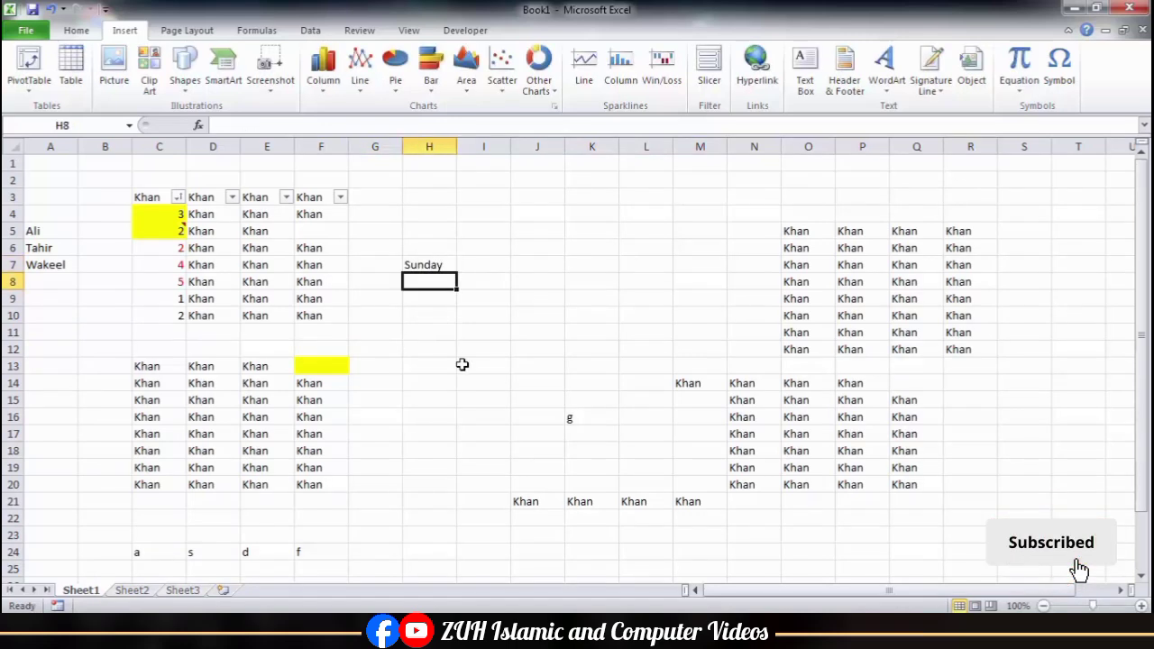
Fill the weekday series from H7 down to H13 and undo the fill
left_click(443, 261)
left_click_drag(457, 273, 458, 375)
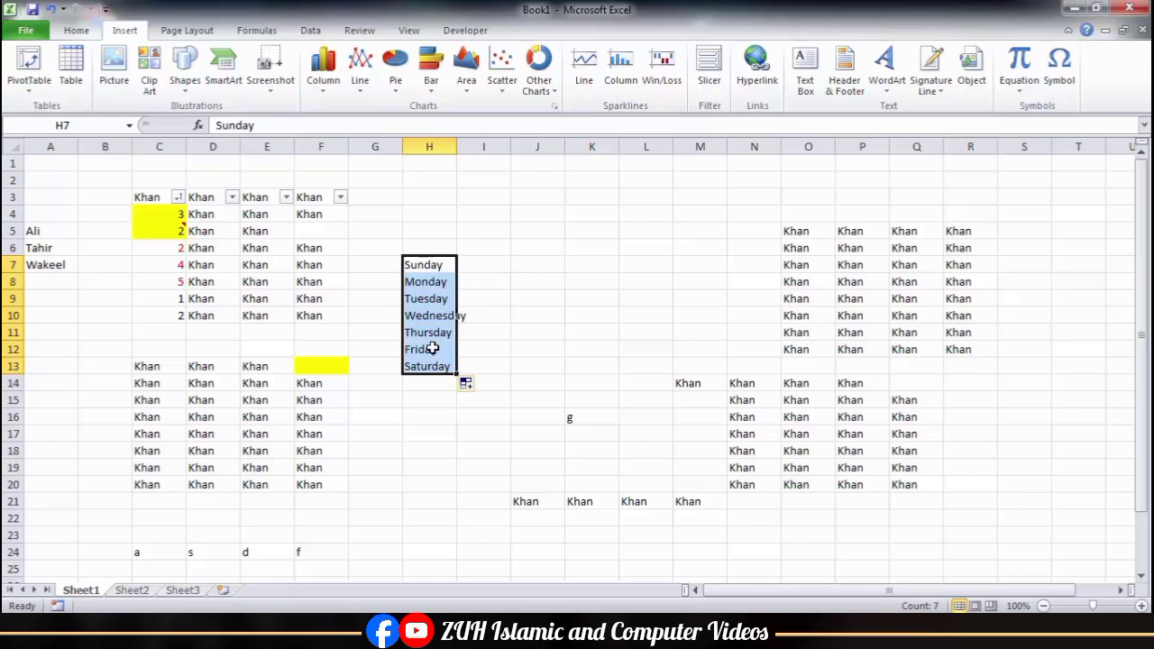
key("ctrl+z")
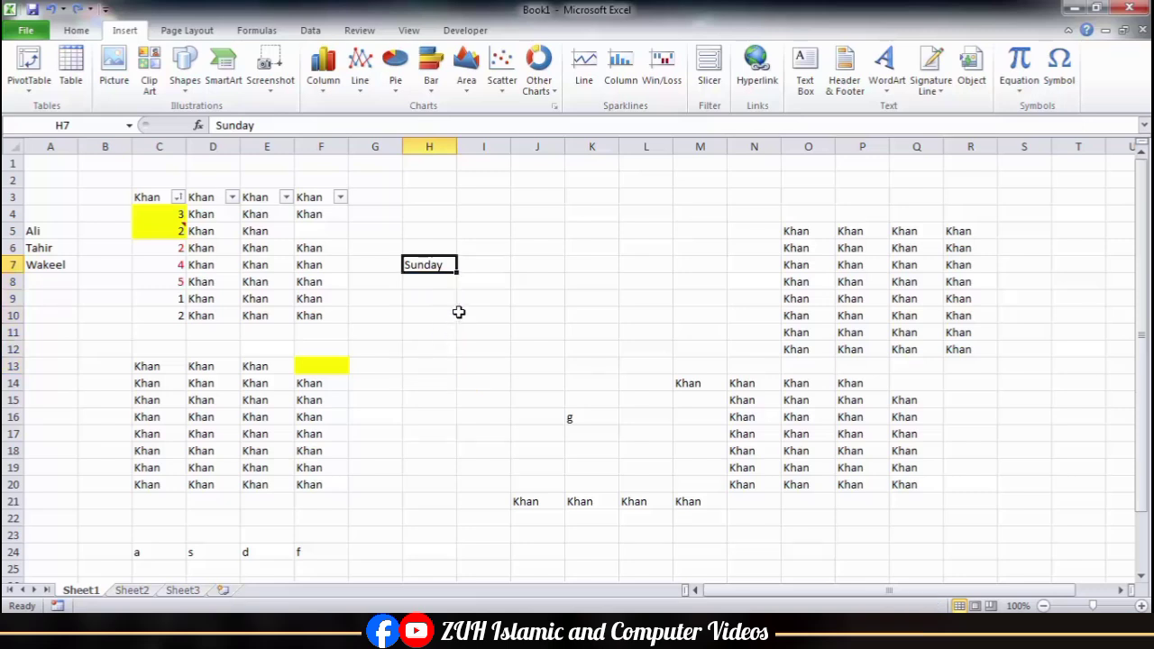
Fill H7 down to H20 with identical copies of Sunday instead of a series, and undo the fill
key("ctrl")
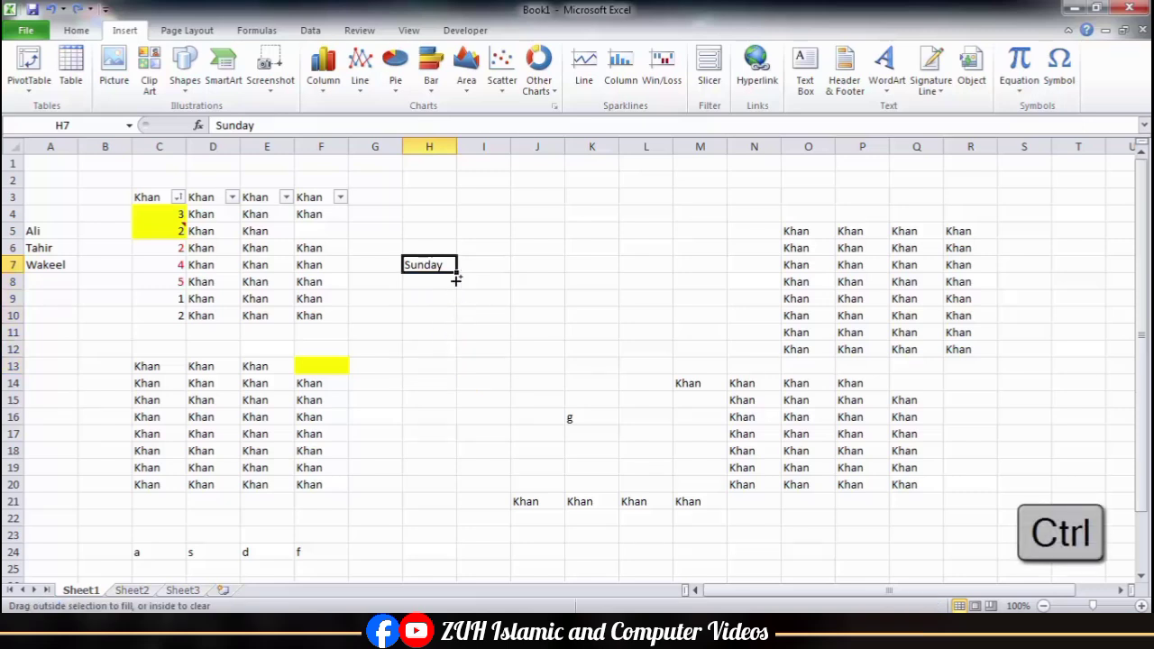
left_click_drag(456, 281, 451, 493)
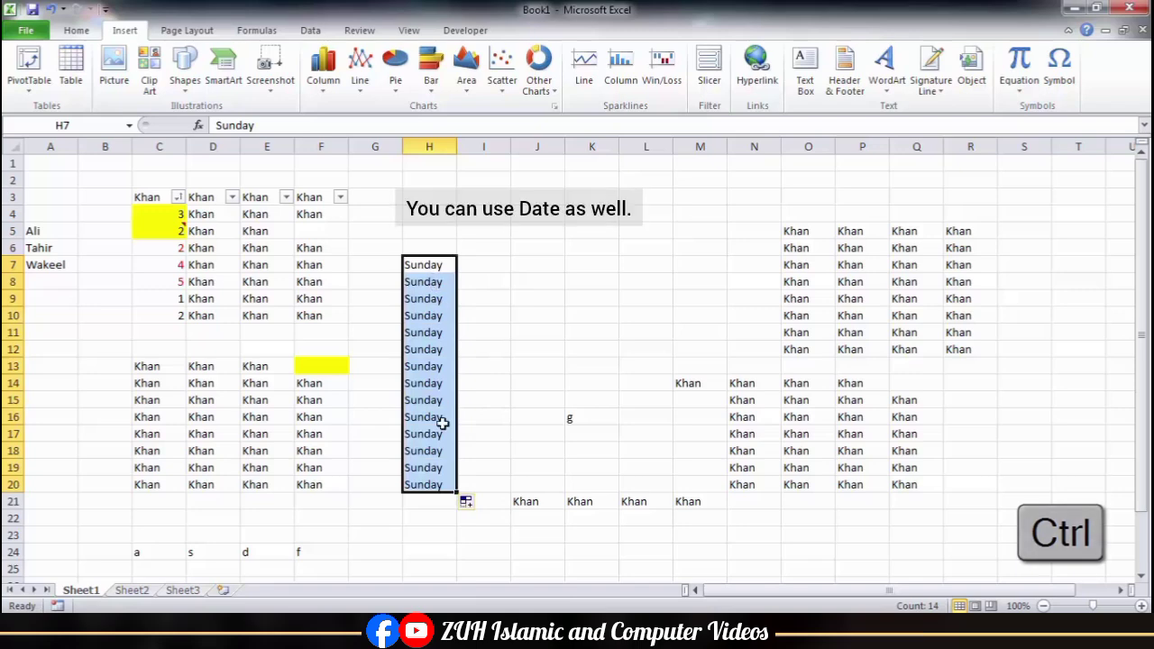
key("ctrl+z")
Fill H7 down to H18 using the Copy Cells fill option and undo the fill
left_click_drag(456, 274, 454, 459)
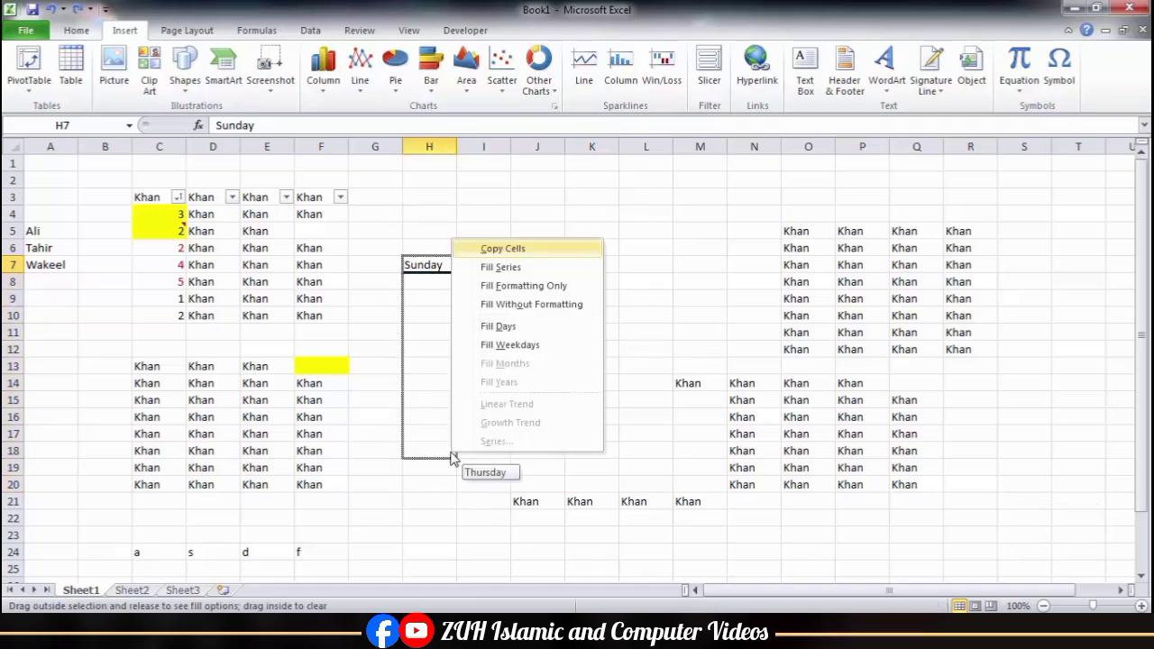
left_click(503, 251)
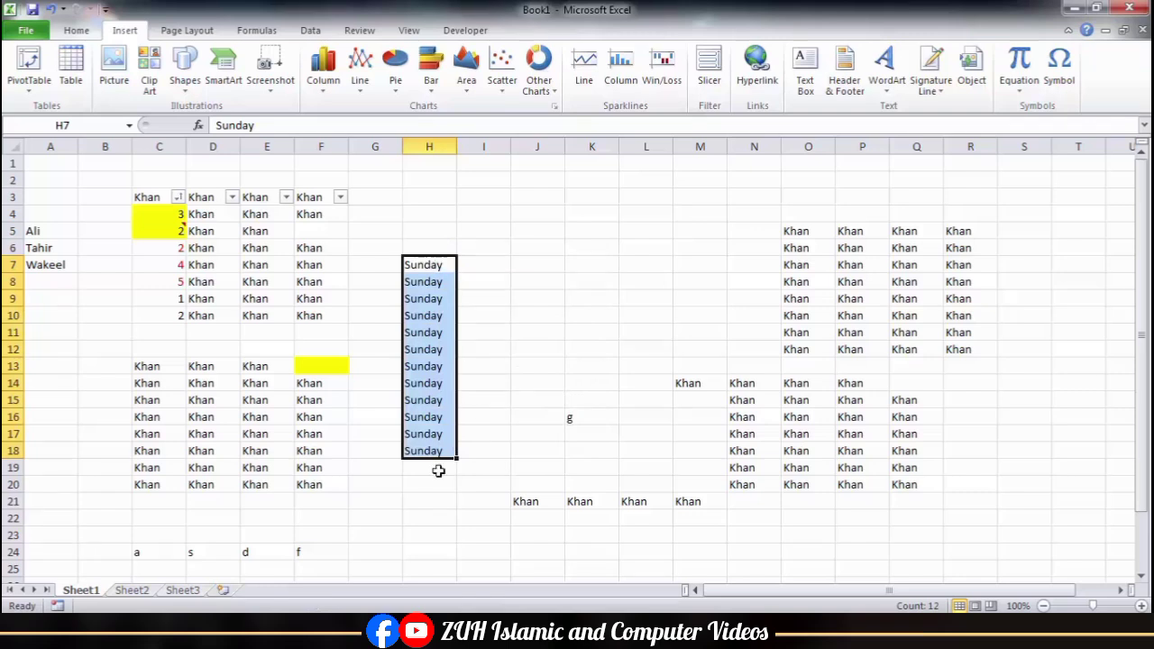
key("ctrl+z")
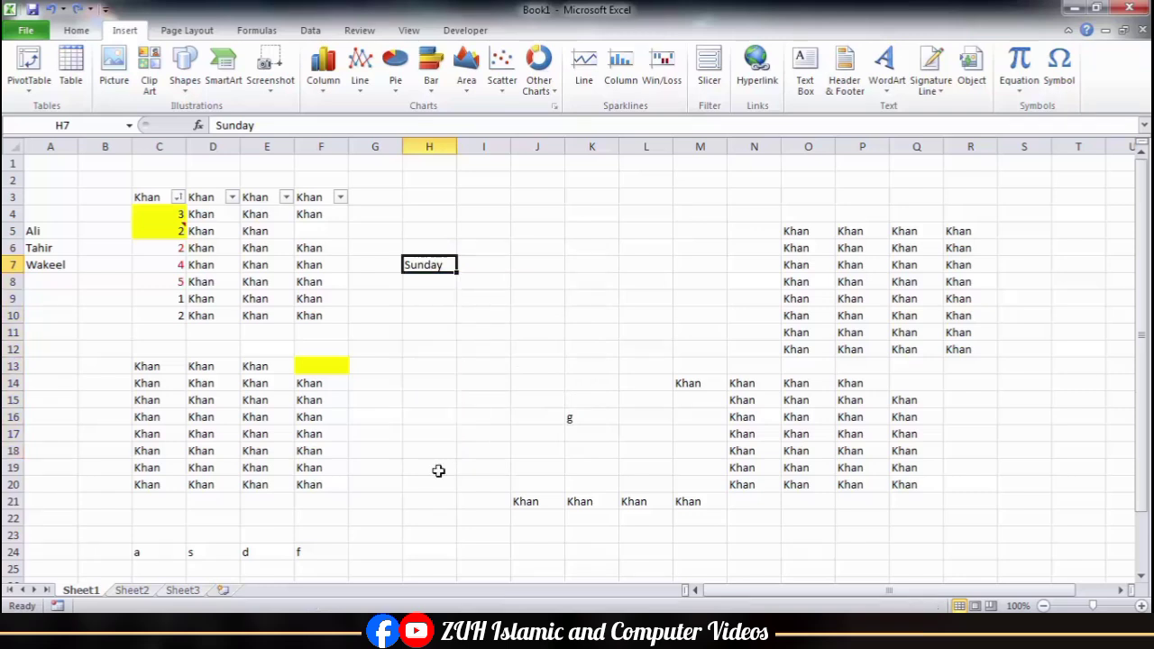
Enter the formula =((5+10-3)*5&"-----"&((4*2-3)*3+5)) in cell H12, keeping the cell selected
left_click(415, 349)
type("=((5+10-3)*")
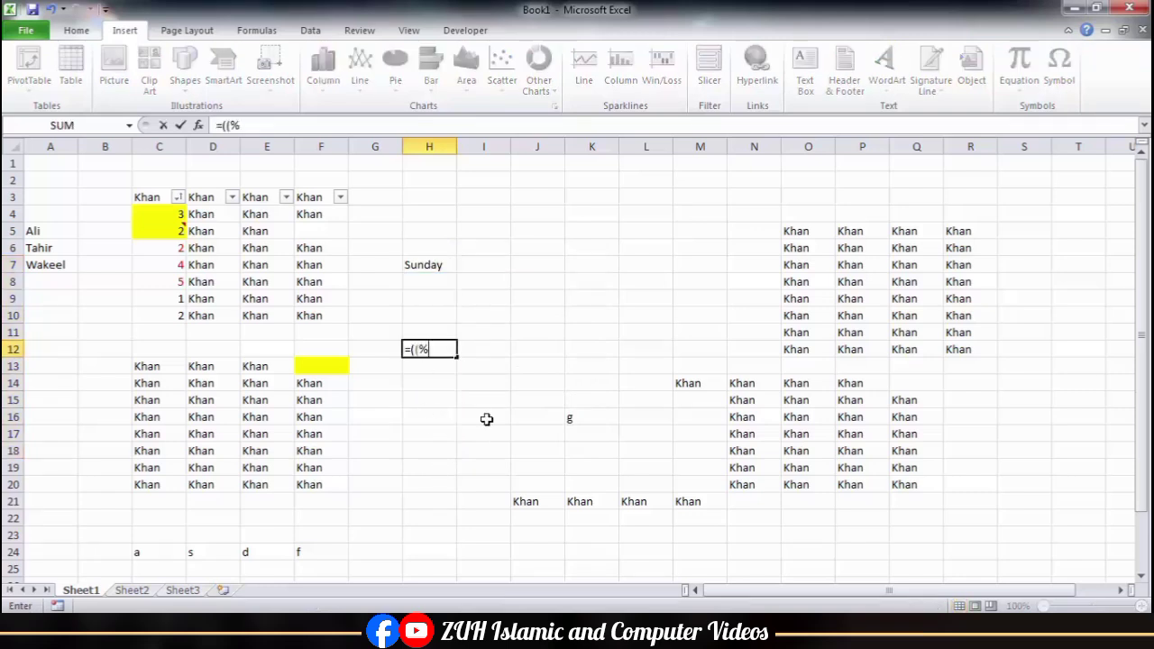
type("5&\"-----\"&((4*2-3)*3+5))")
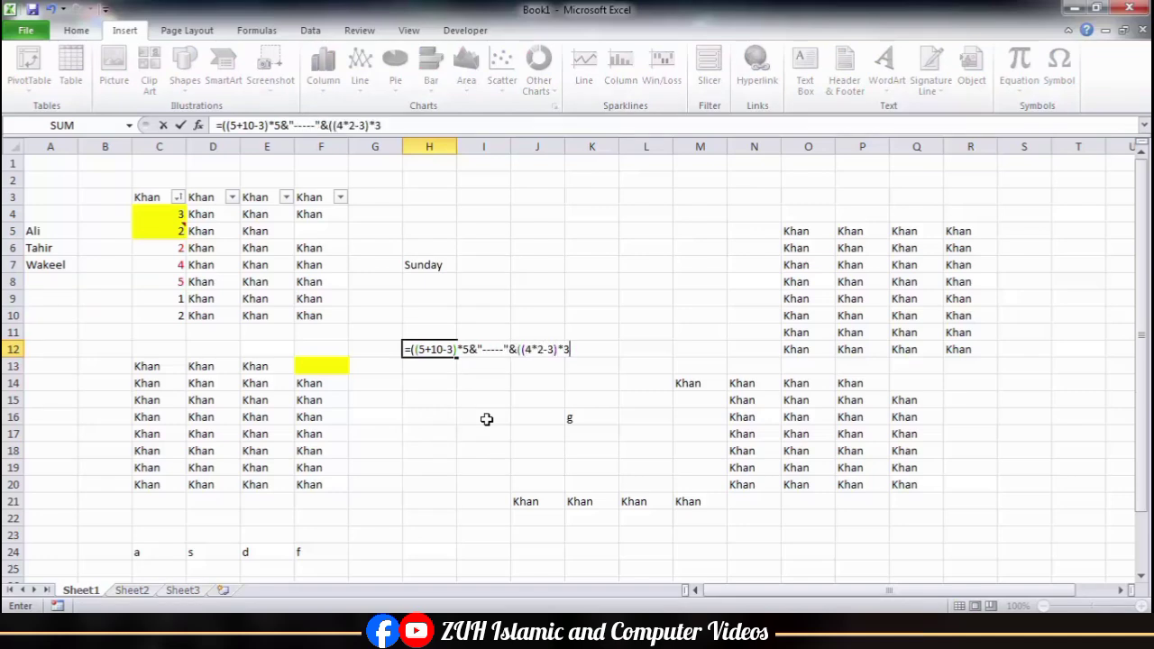
key("ctrl+Return")
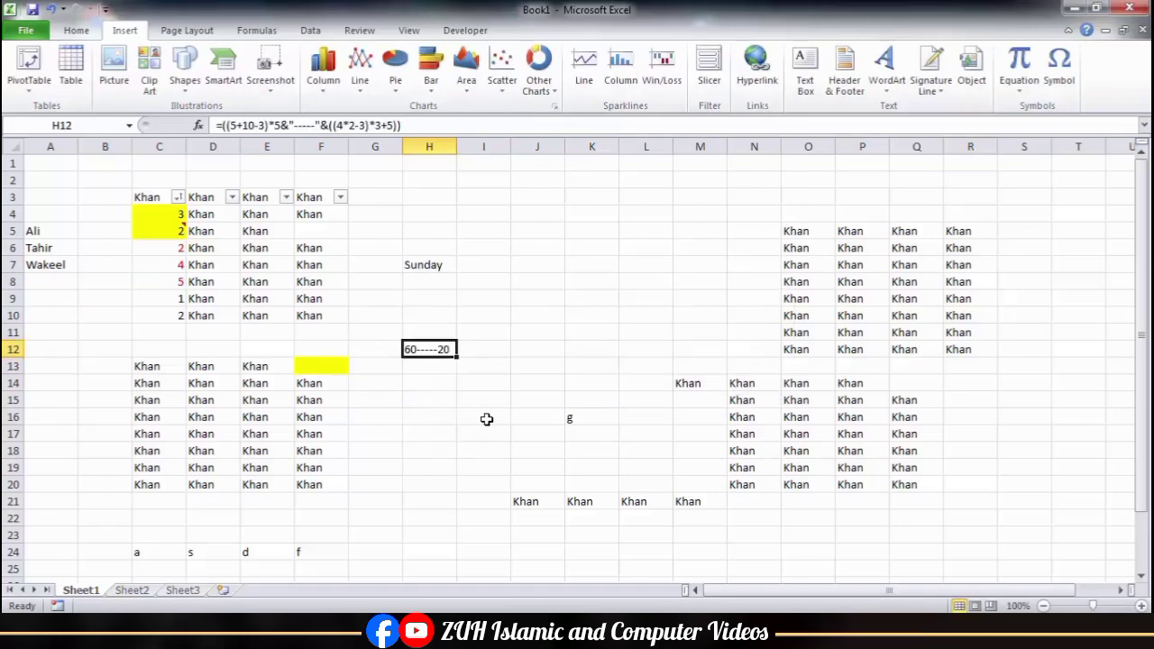
Convert the whole formula in cell H12 to its calculated value with Calculate Now and keep the result
double_click(424, 349)
left_click_drag(405, 349, 614, 425)
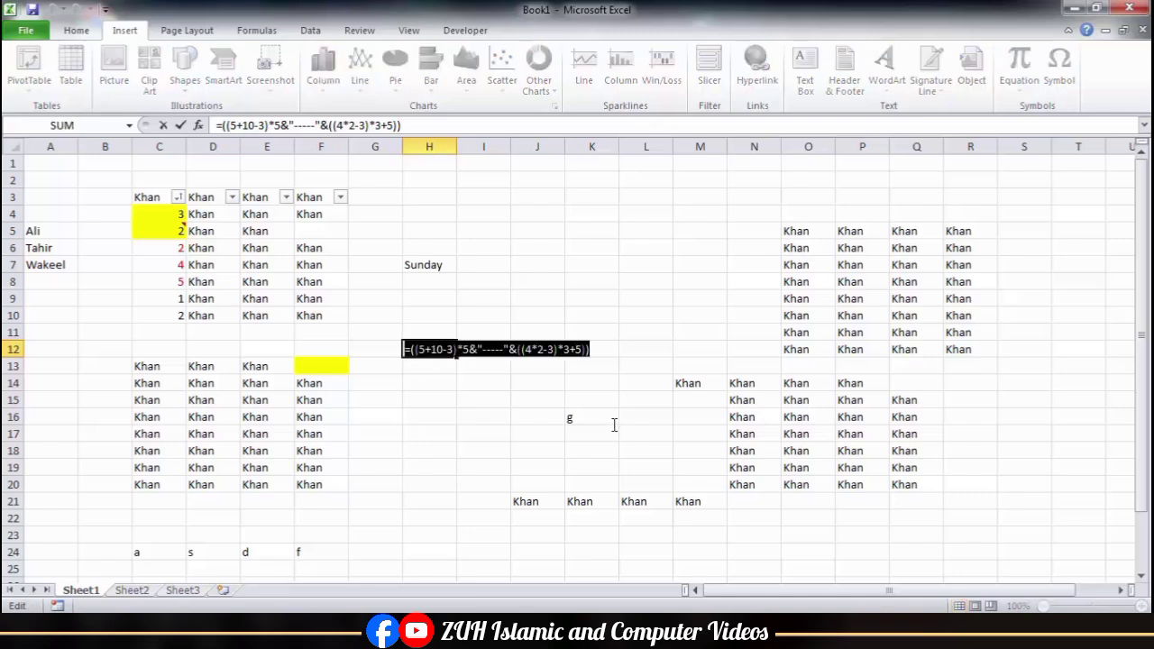
key("F9")
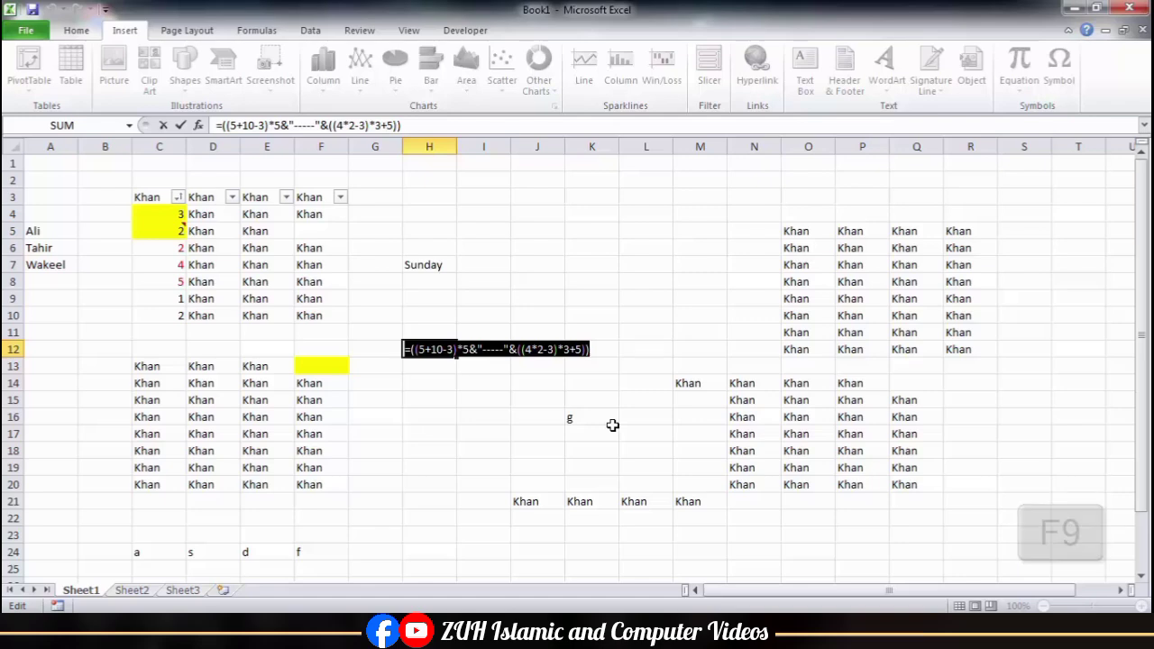
left_click(272, 32)
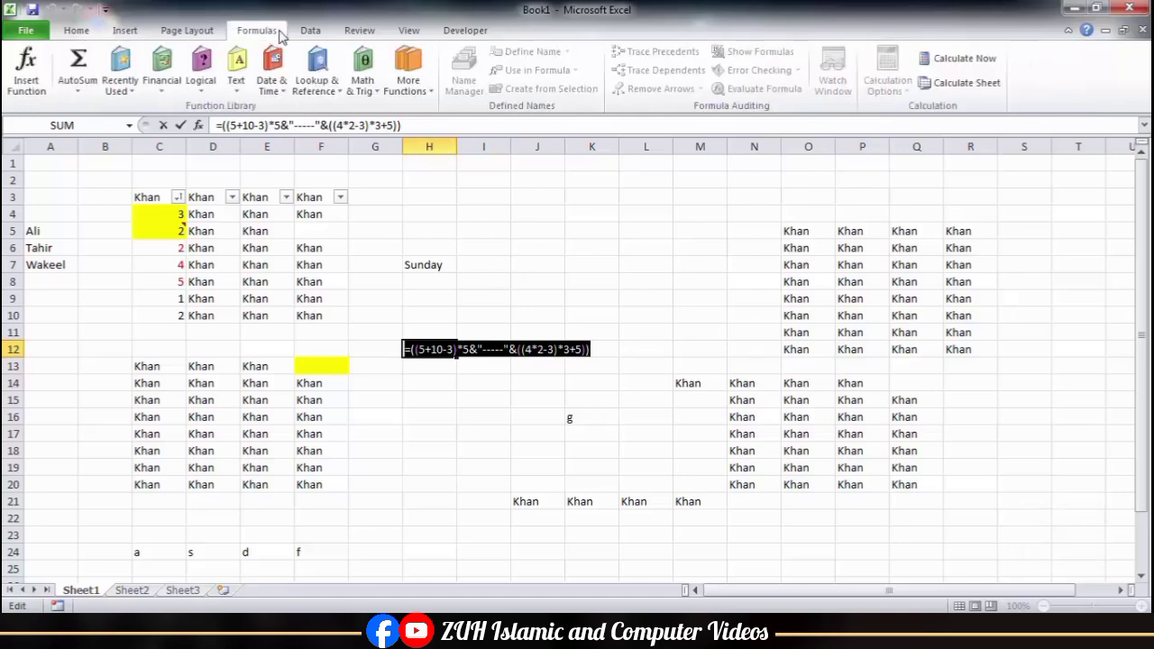
left_click(957, 60)
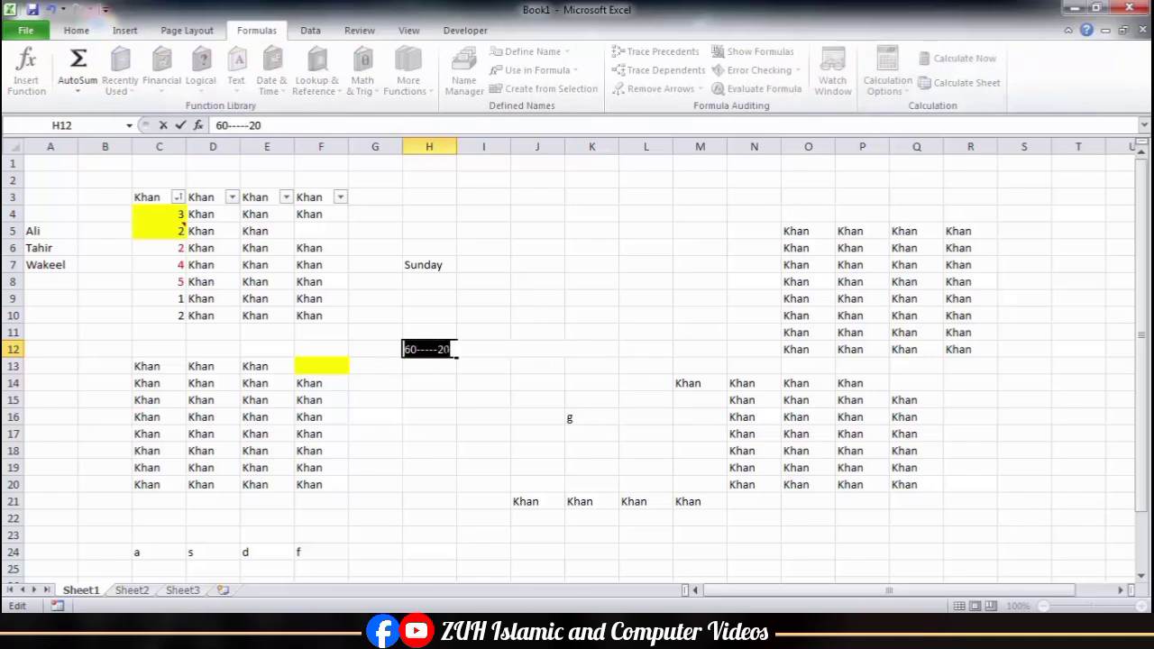
left_click(406, 349)
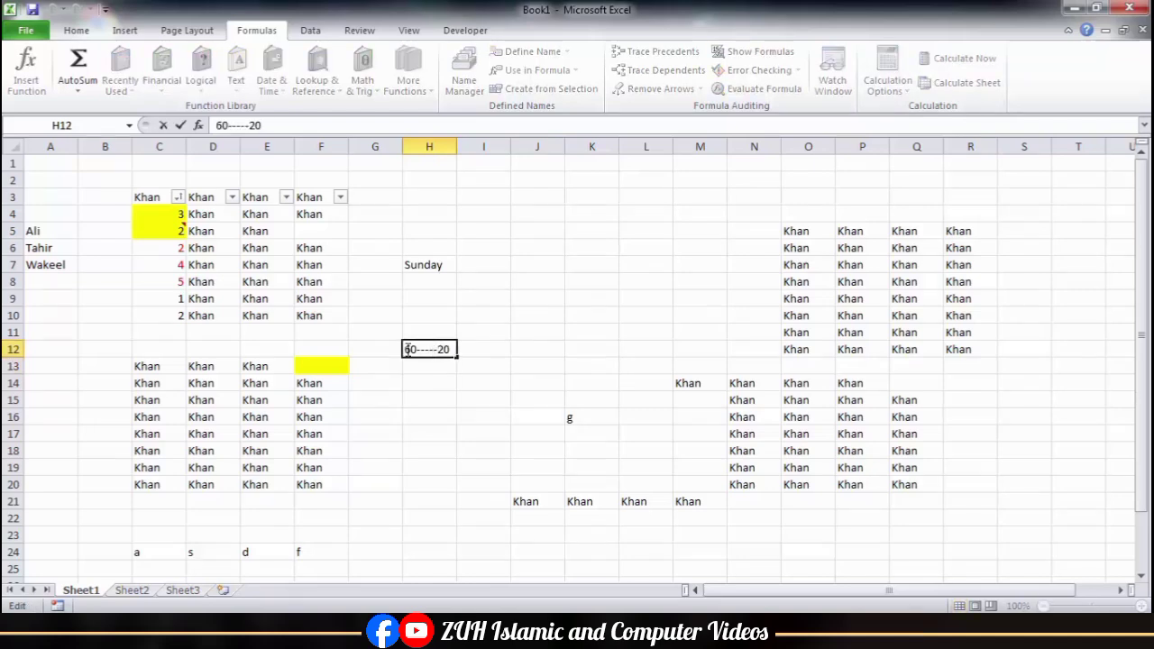
mouse_move(407, 350)
left_mouse_down()
mouse_move(498, 331)
mouse_move(405, 348)
left_mouse_up()
left_click_drag(406, 348, 431, 355)
left_click(430, 402)
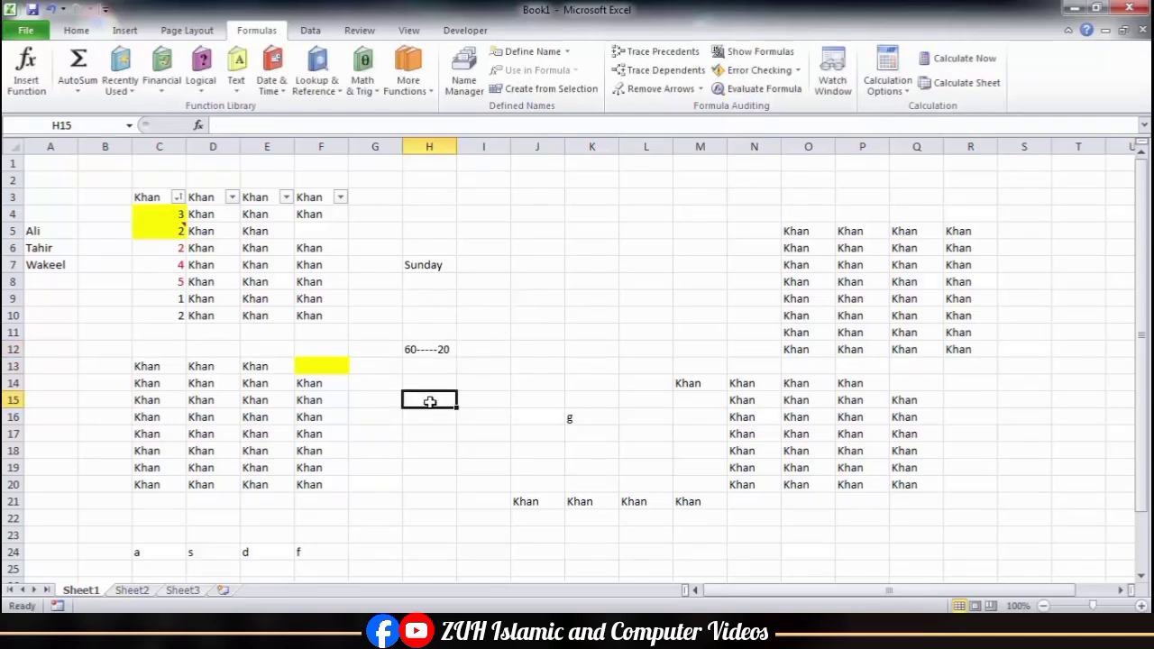
Insert the current time as a static value in cell H15
key("ctrl+shift+;")
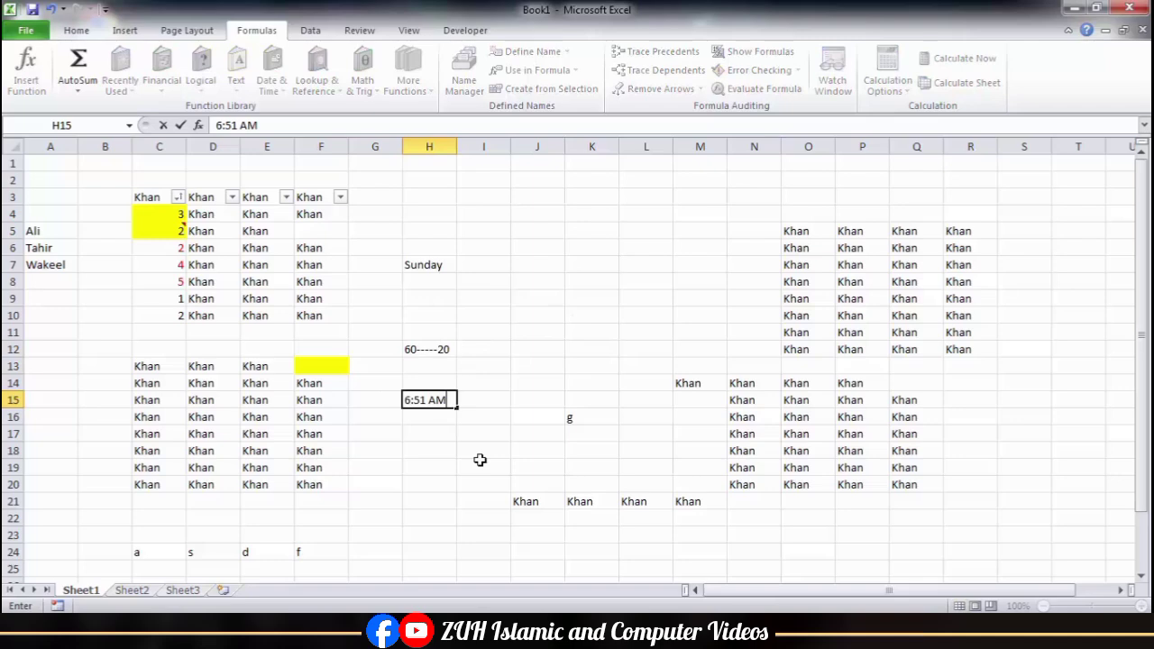
key("Escape")
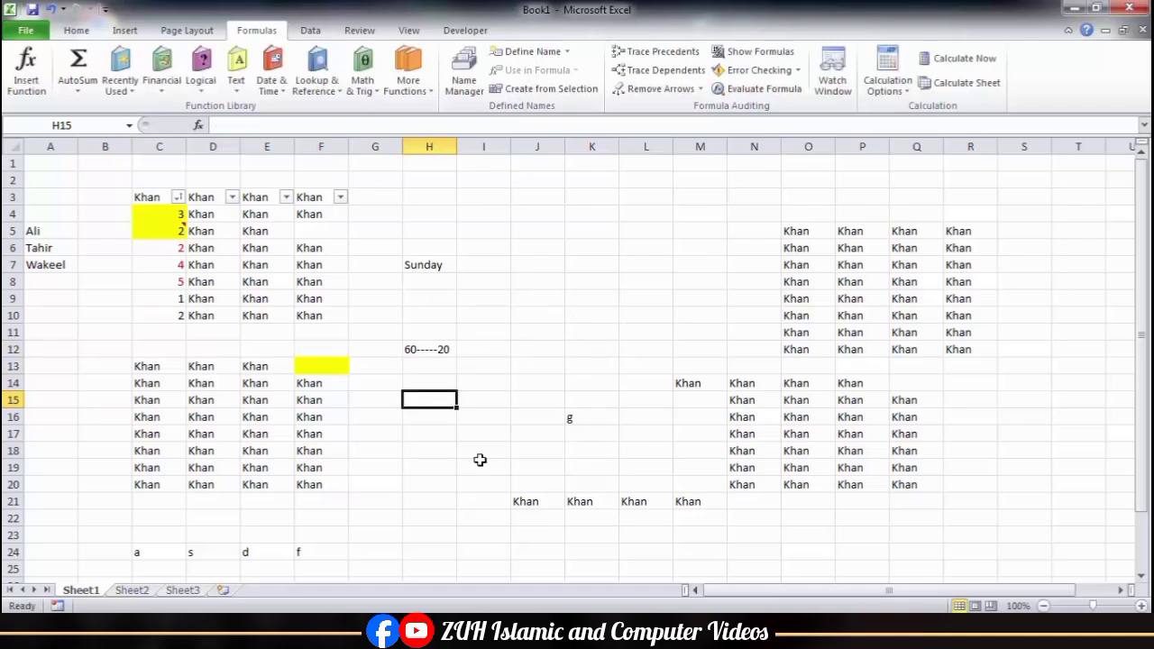
key("ctrl+shift+;")
left_click(483, 402)
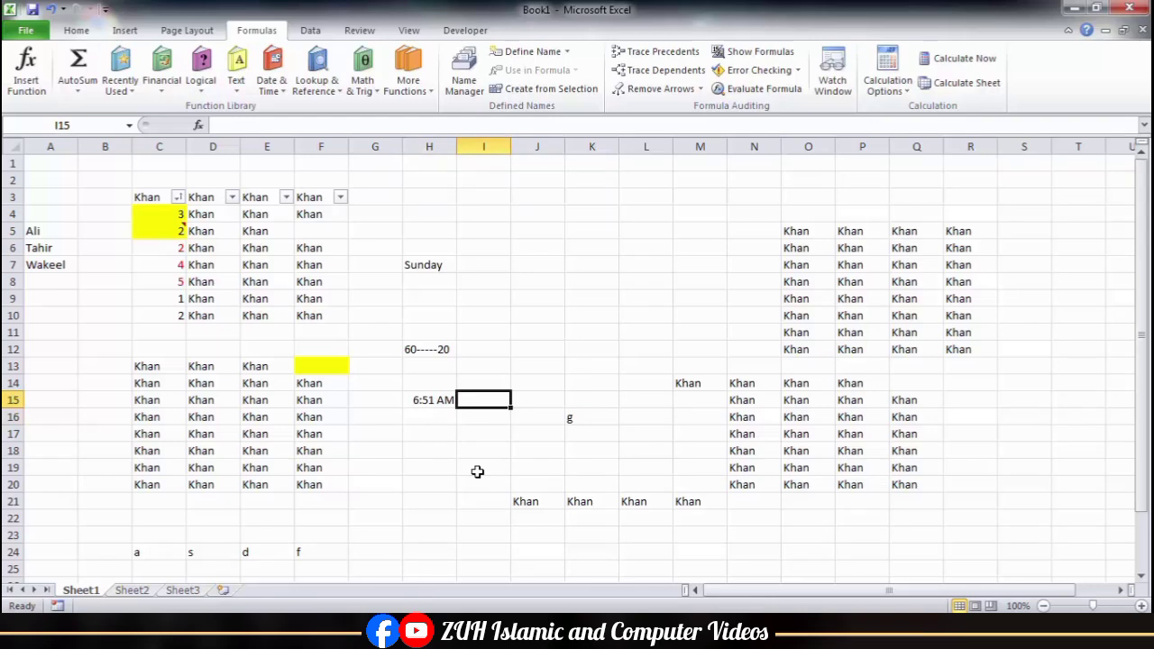
Replace the time in cell H15 with 7:00 AM
key("Left")
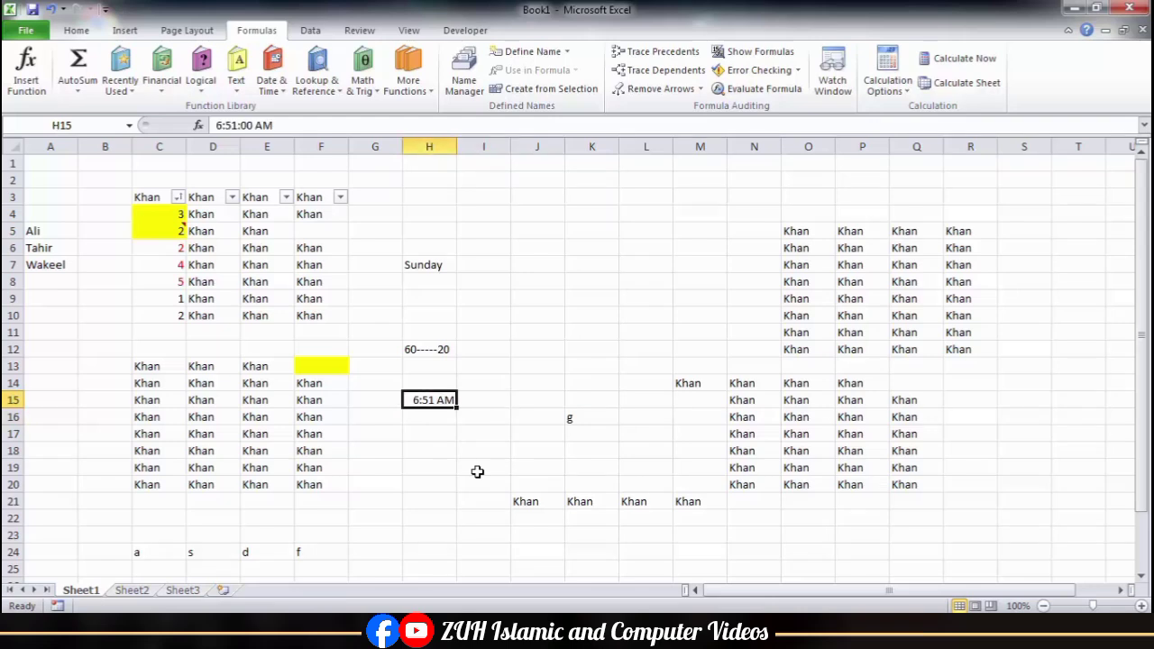
type("7:00 AM")
key("Tab")
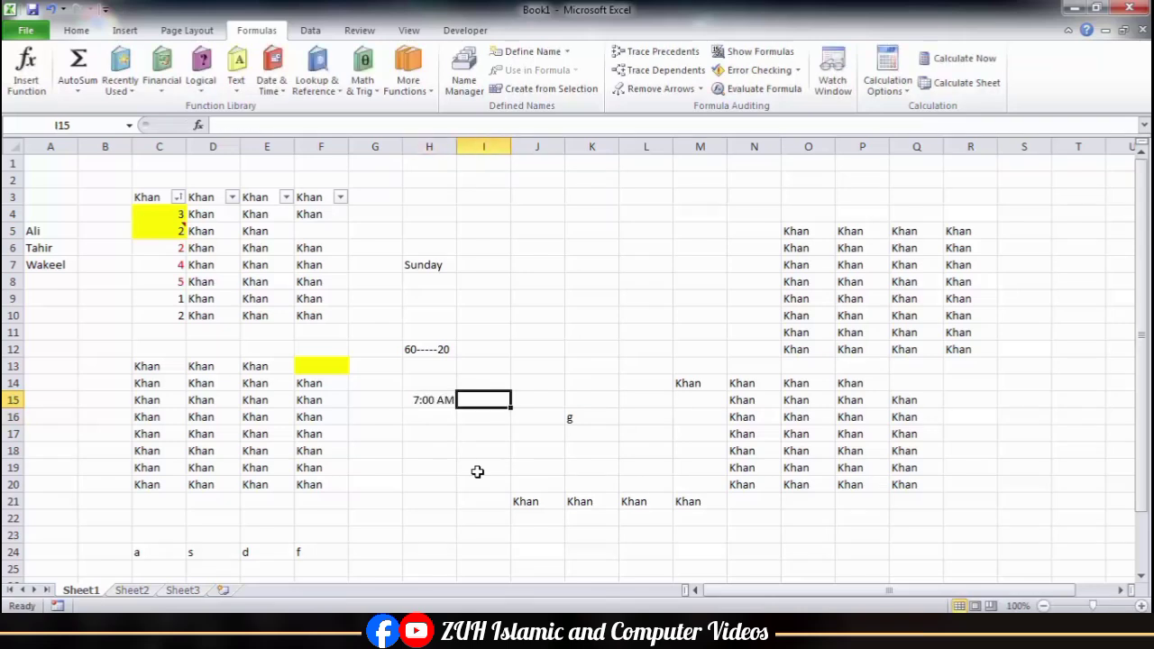
Fill the time from H15 right into I15 and apply the General number format to I15
key("Left")
key("Right")
key("Left")
key("shift+Right")
key("ctrl+r")
key("Right")
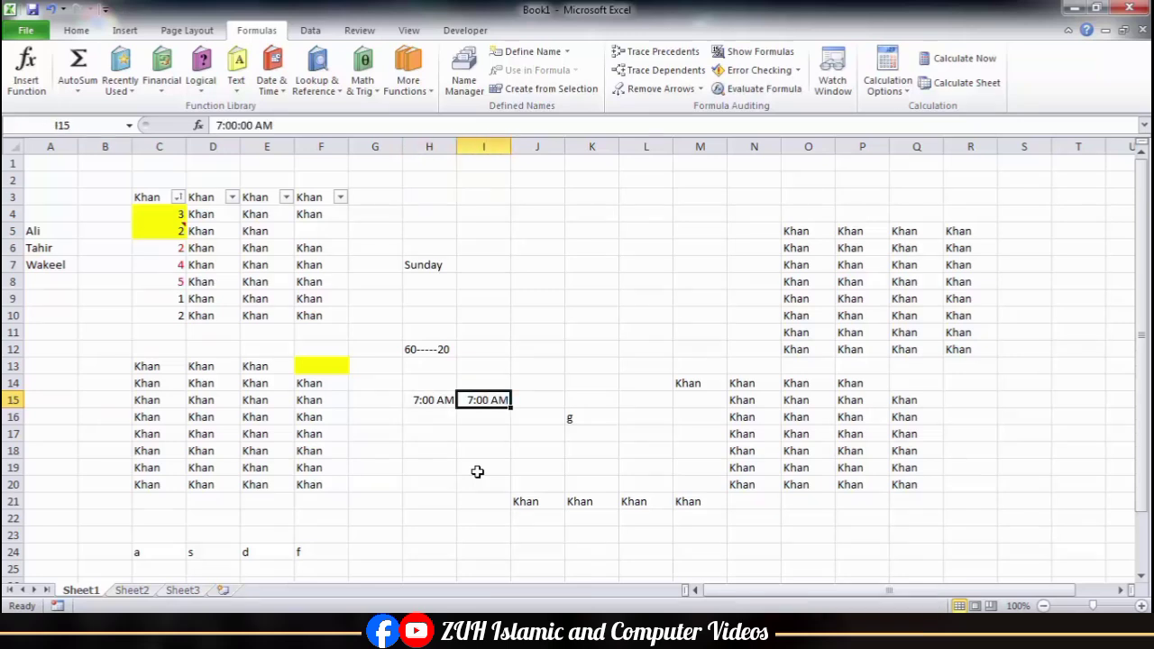
key("ctrl+shift+grave")
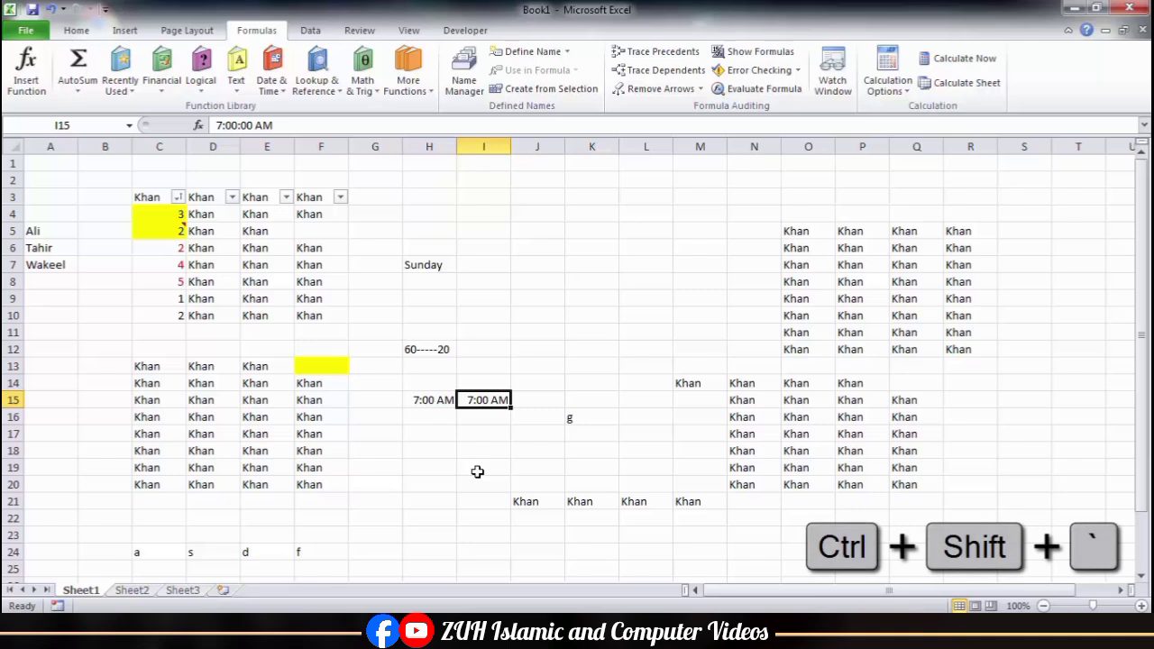
key("ctrl+shift+grave")
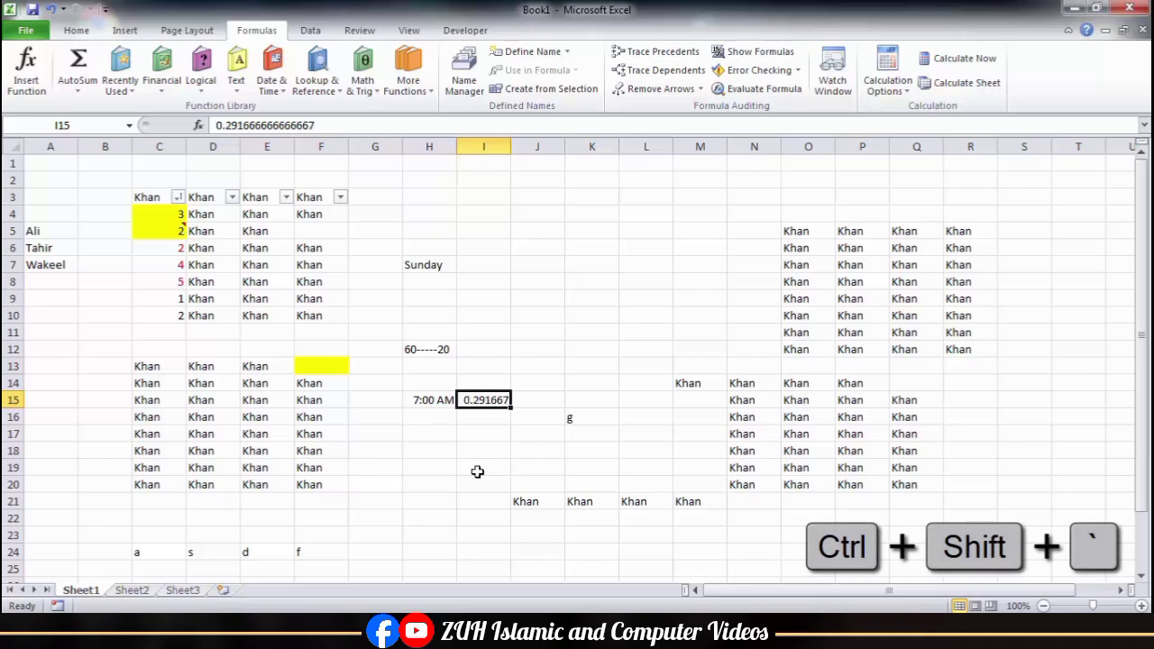
Enter the formula =I15*24 in cell J15 to convert the decimal time to hours
key("Right")
type("=")
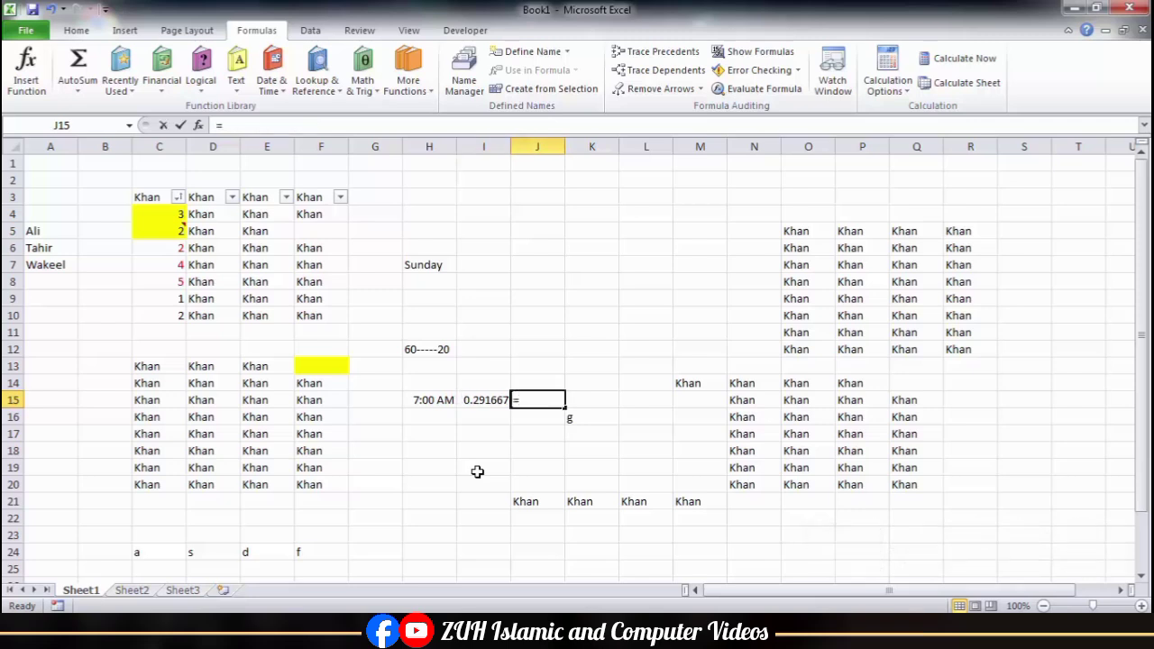
key("Left")
type("*24")
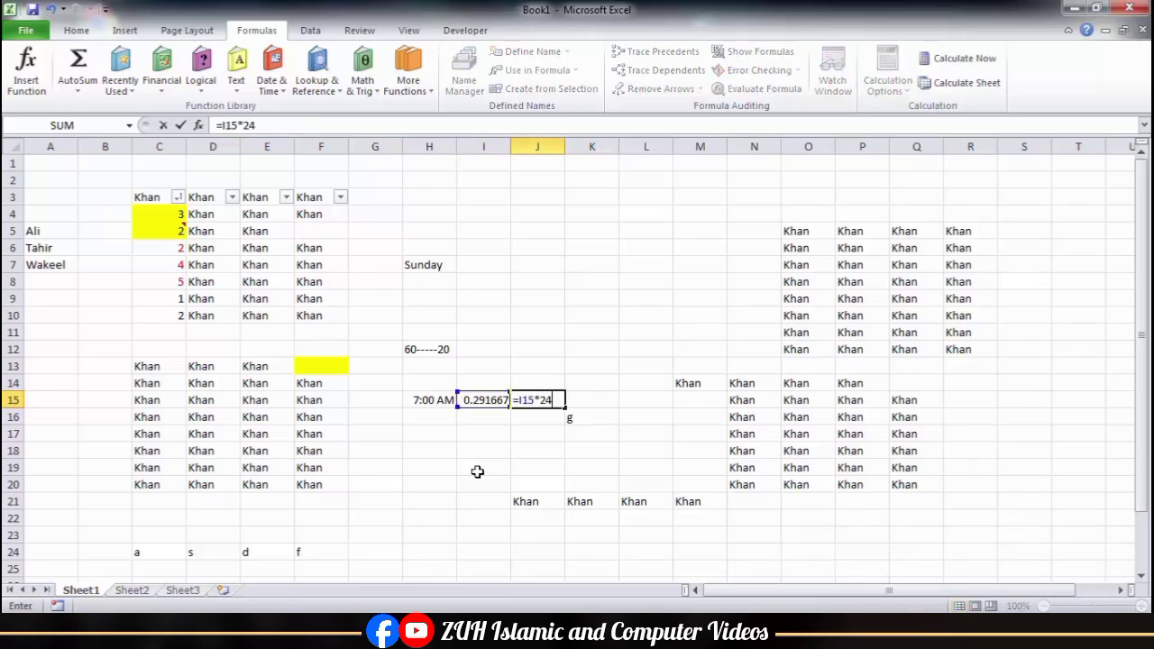
key("Return")
key("Up")
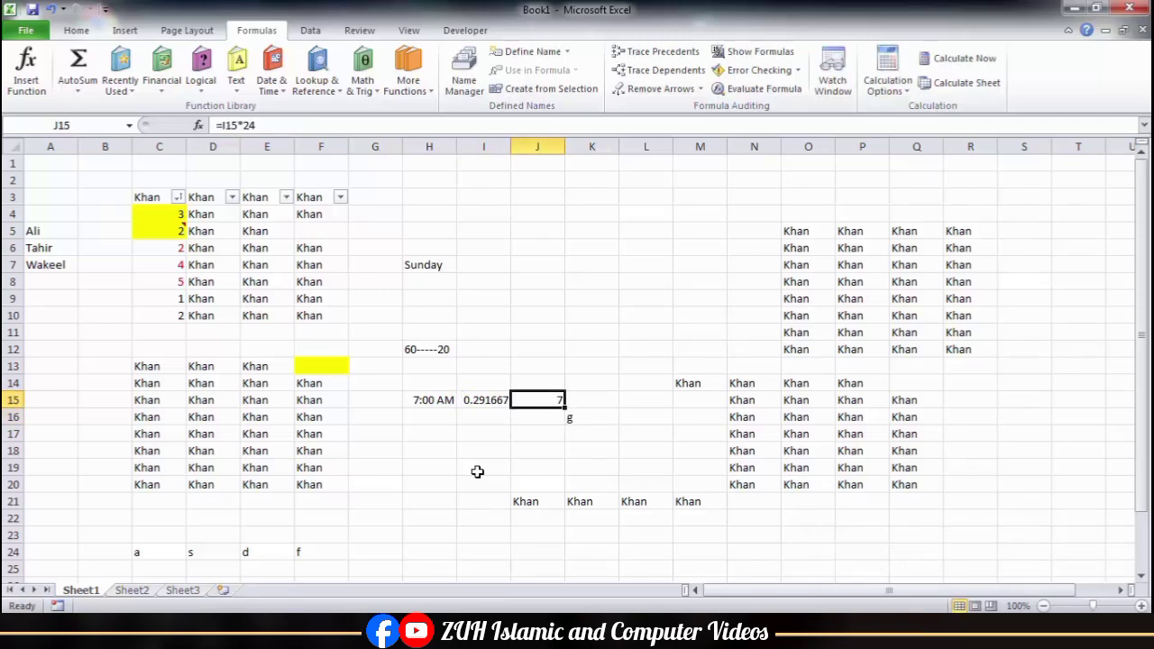
key("Left")
key("Left")
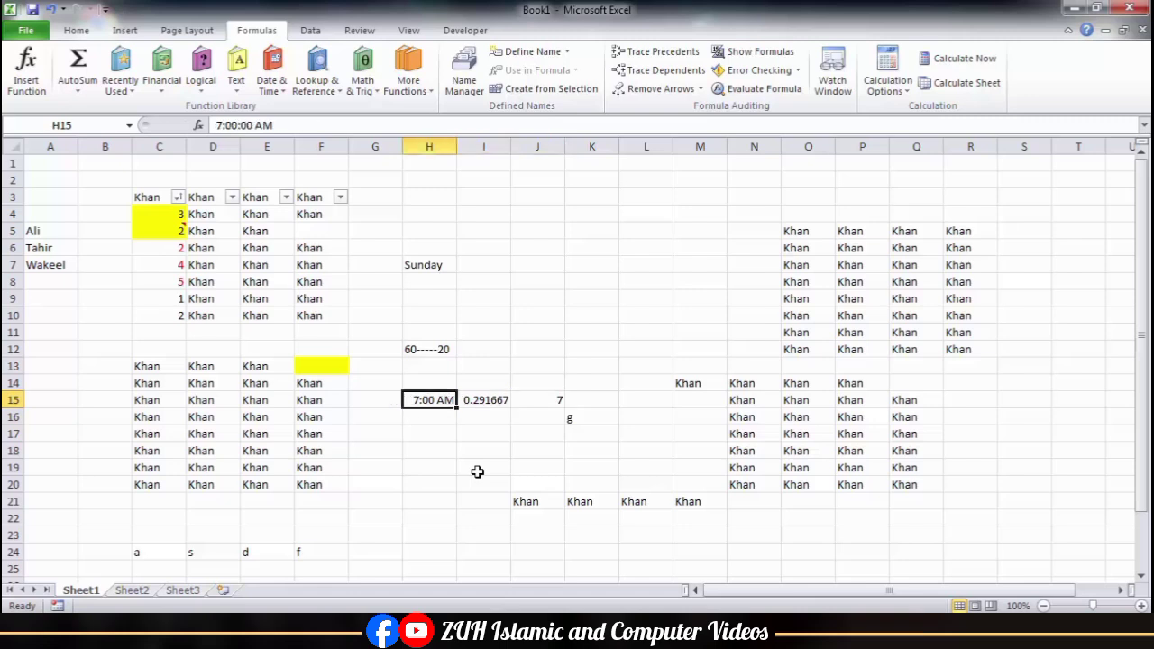
Replace the time in cell H15 with 6:30 AM
type("6:30")
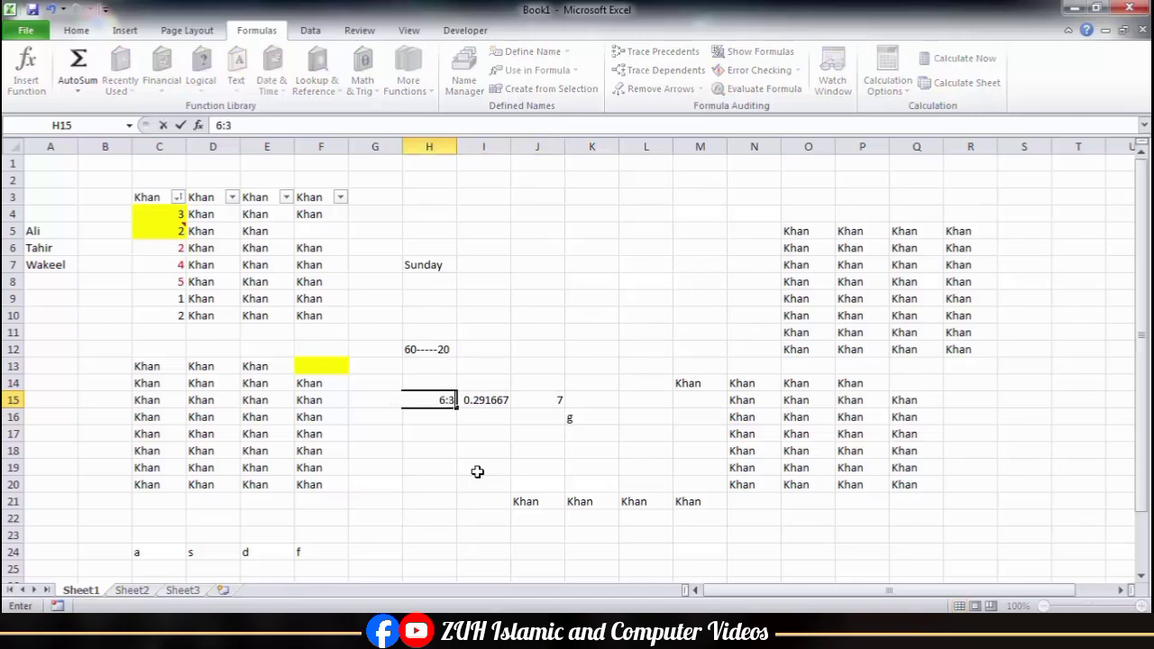
key("Return")
key("Up")
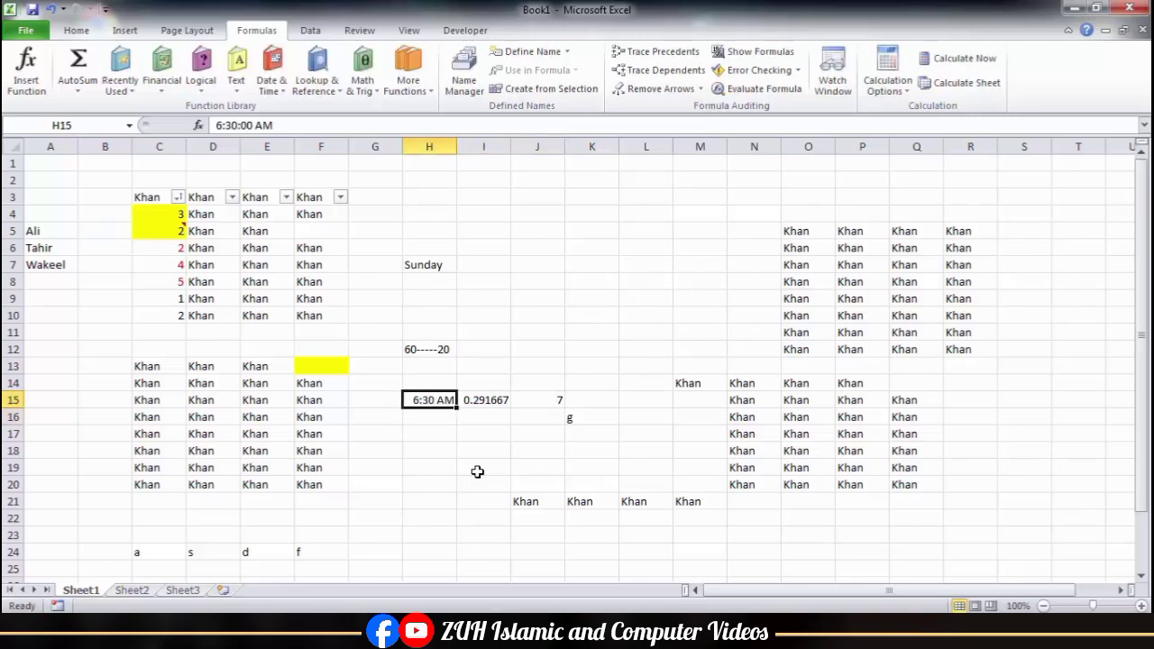
Fill the 6:30 AM time from H15 right into I15 and apply the General number format to I15
key("shift+Right")
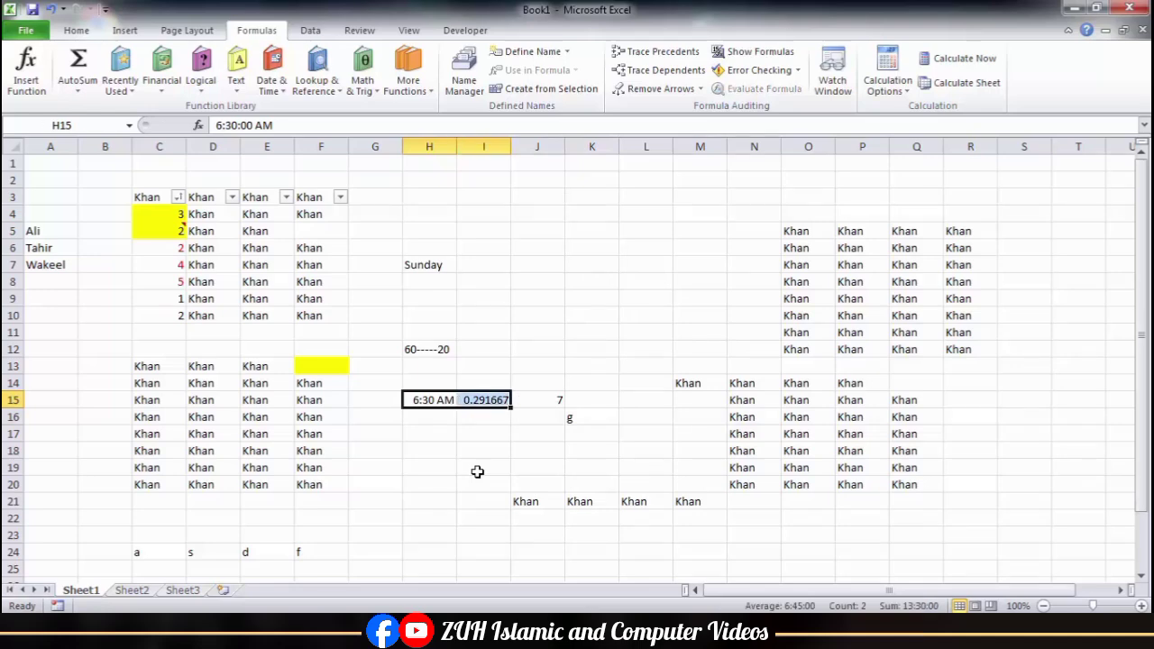
type("R")
key("Escape")
key("ctrl+r")
key("Right")
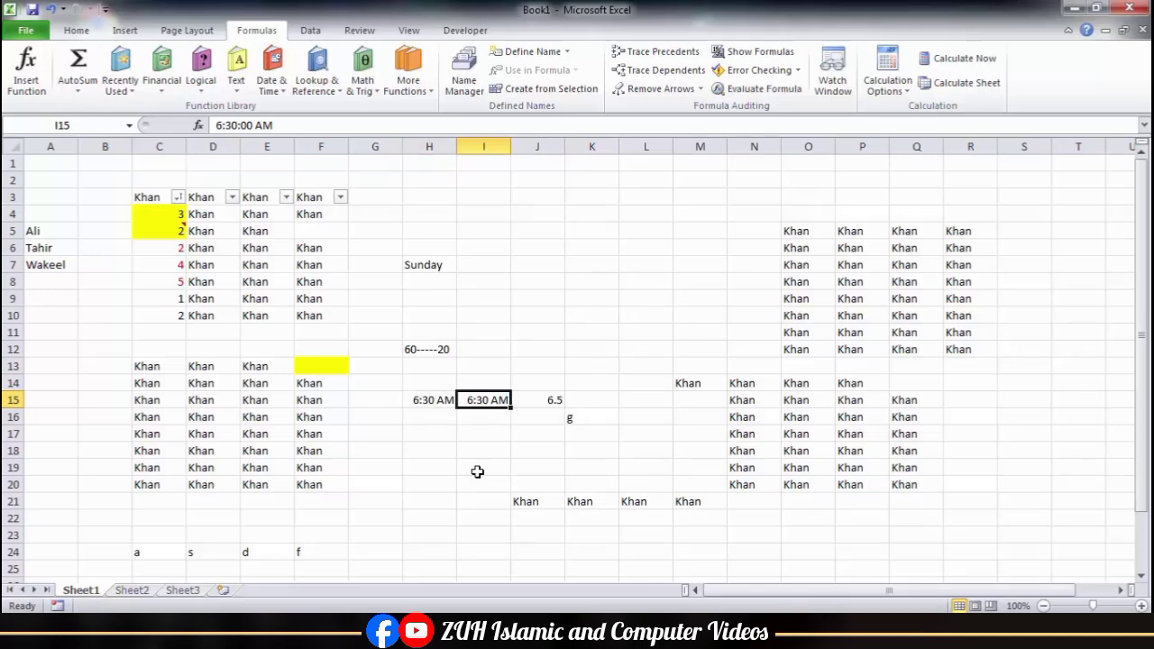
key("ctrl+shift+asciitilde")
key("Right")
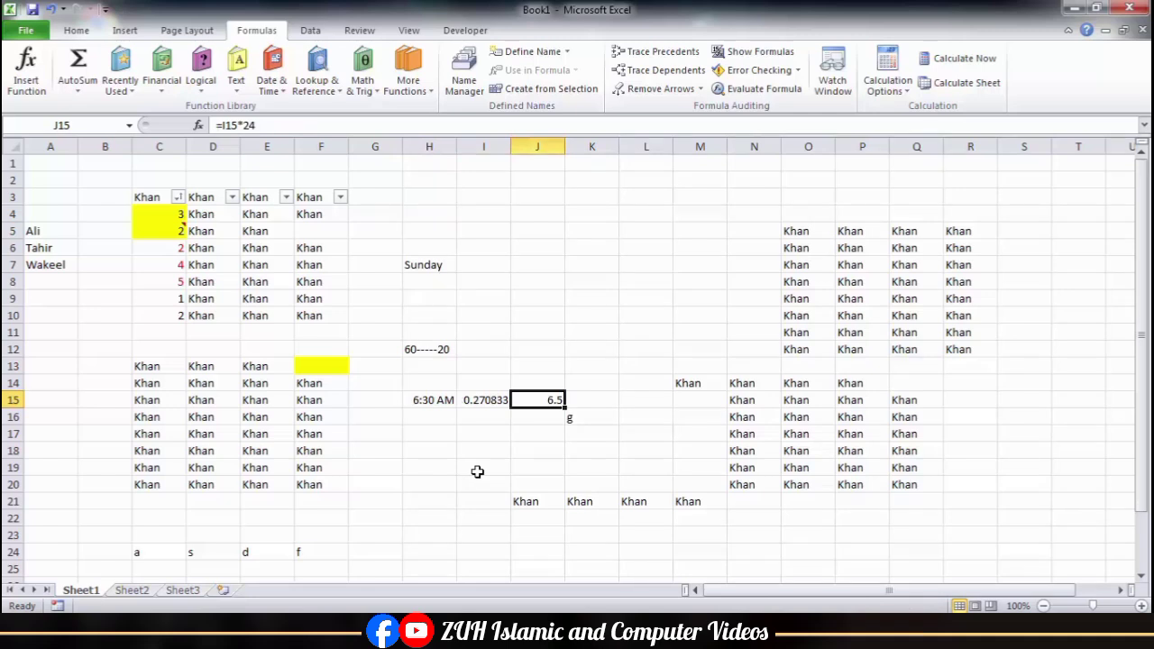
Replace the time in cell H15 with 6:15 AM
key("Left")
key("Left")
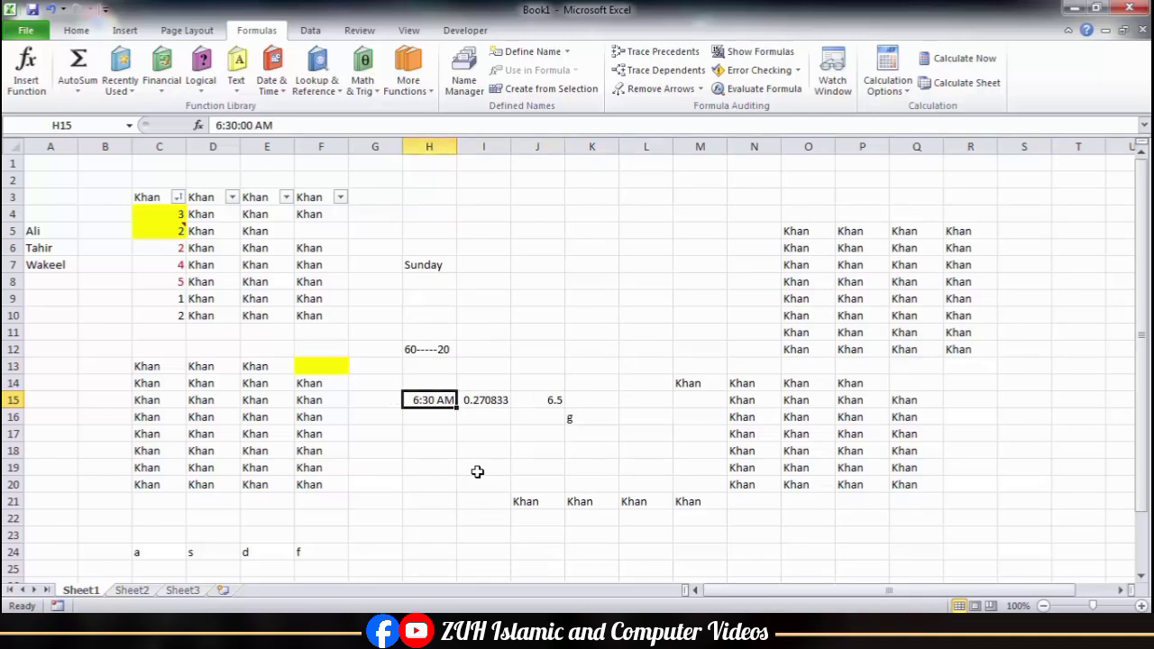
type("6:3")
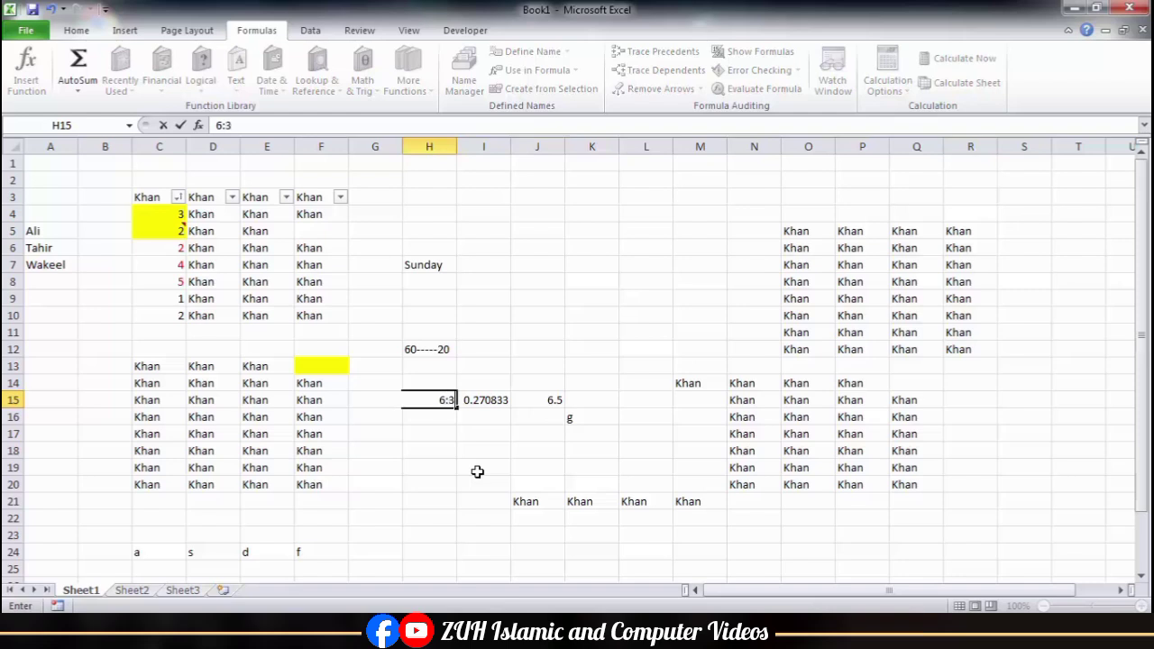
key("BackSpace")
type("15")
key("Return")
key("Right")
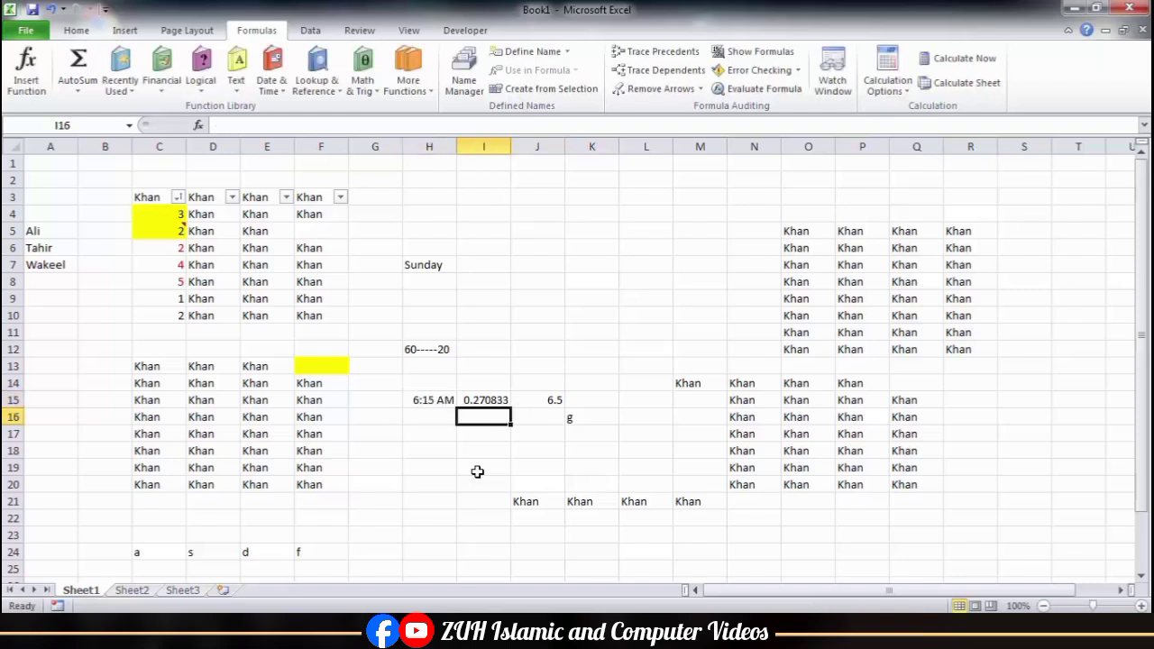
Fill the 6:15 AM time from H15 right into I15 to update the hours formula in J15
key("Left")
key("Up")
key("shift+Right")
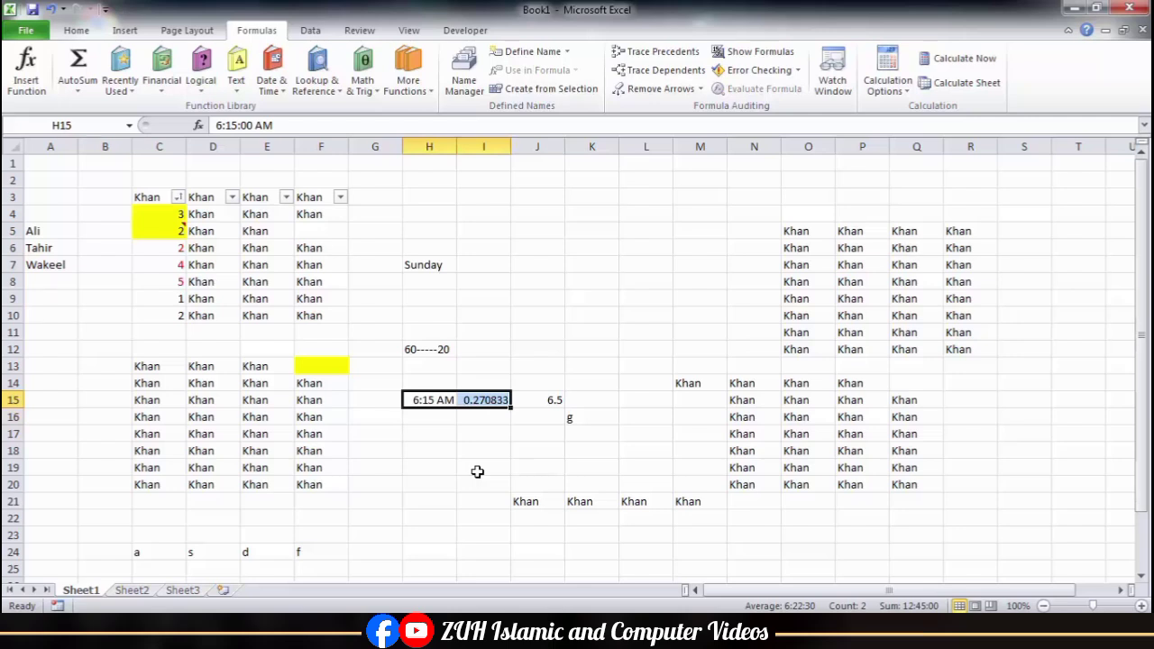
key("ctrl+r")
key("Right")
key("Right")
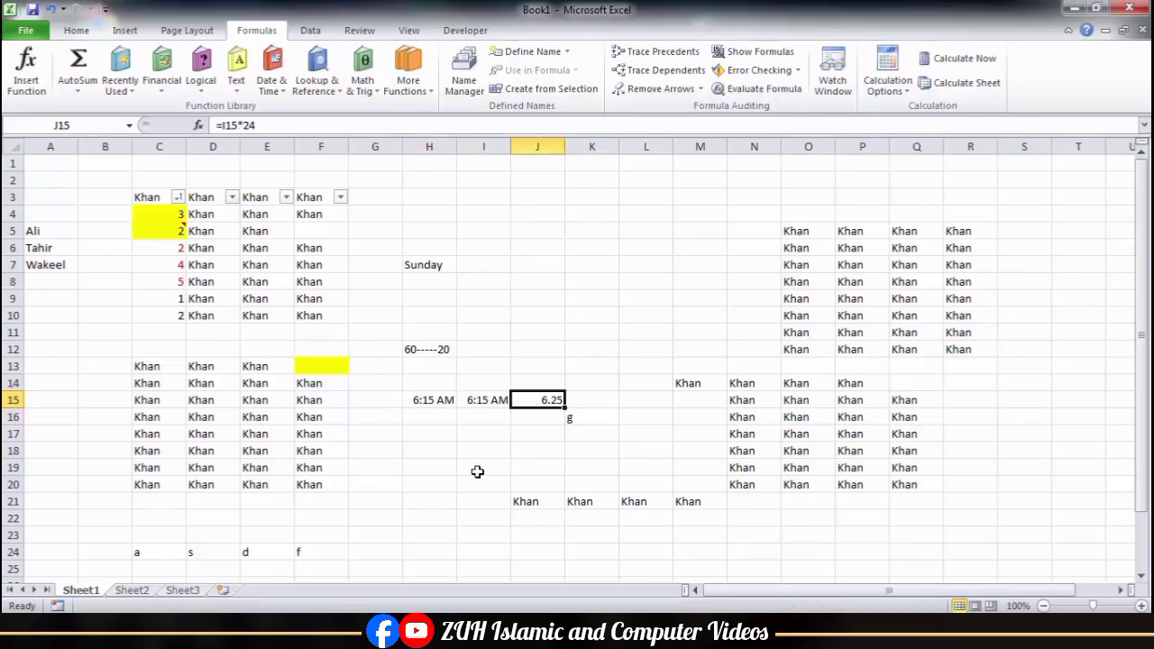
Compare the time entries in H15 and I15 with the hours formula in J15
key("Left")
key("Right")
key("Left")
key("Right")
key("Left")
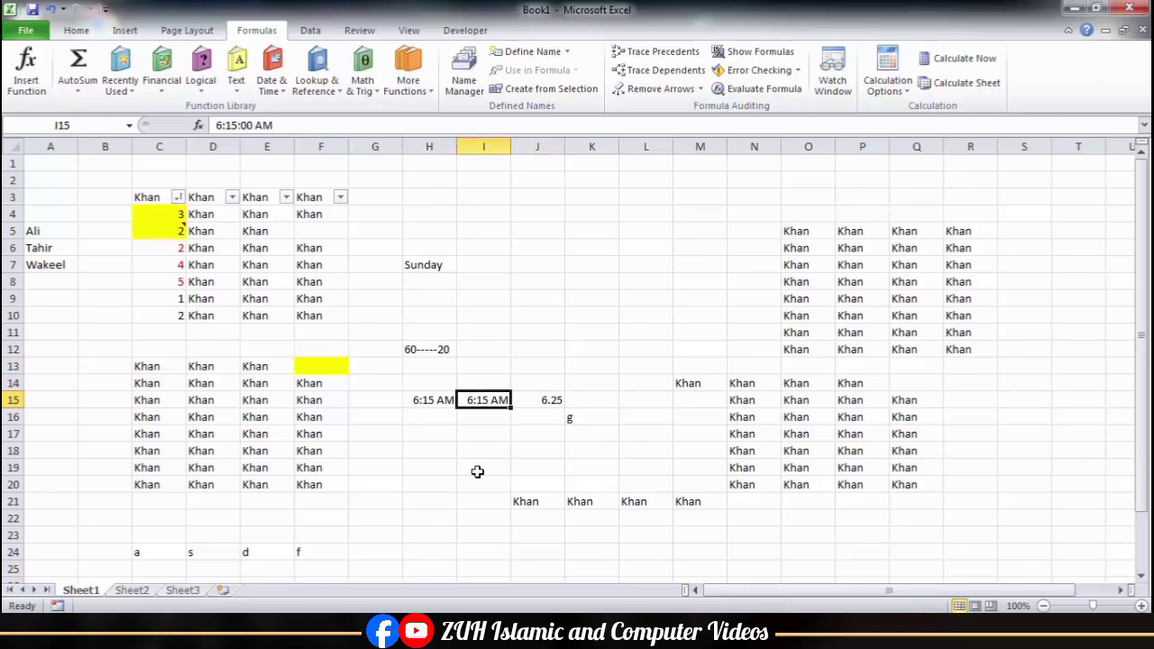
key("Right")
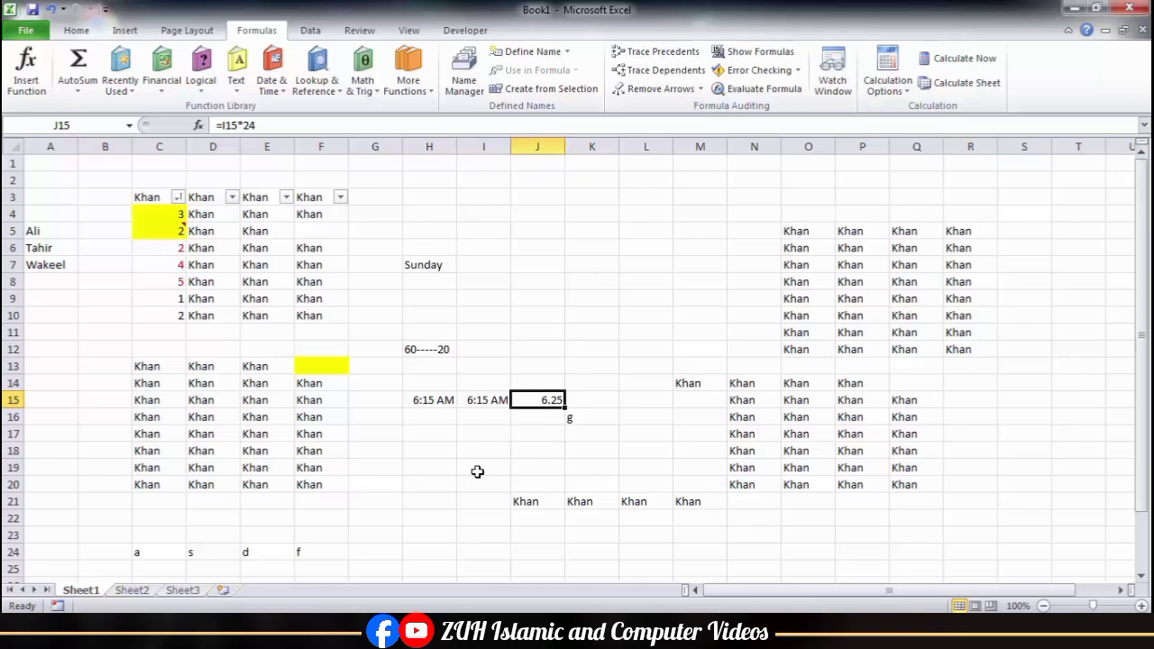
key("Left")
key("Left")
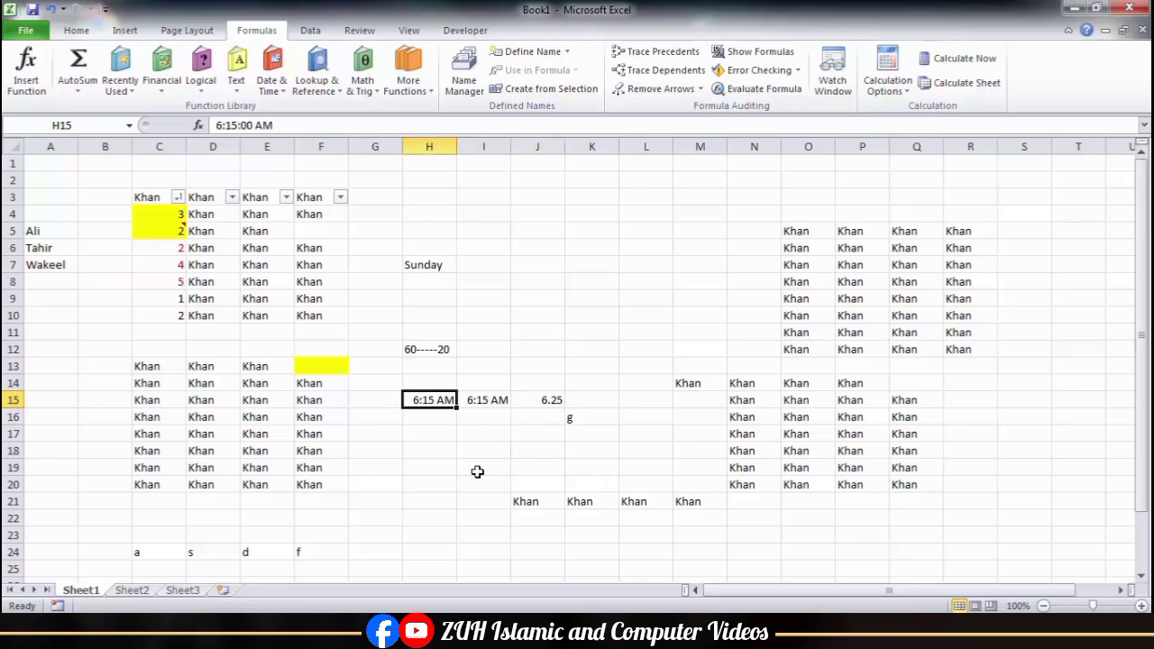
key("Right")
key("Left")
Set cell H15 to 12:00 and fill it right into I15, dismissing the Windows color scheme prompt
type("12:00")
key("Return")
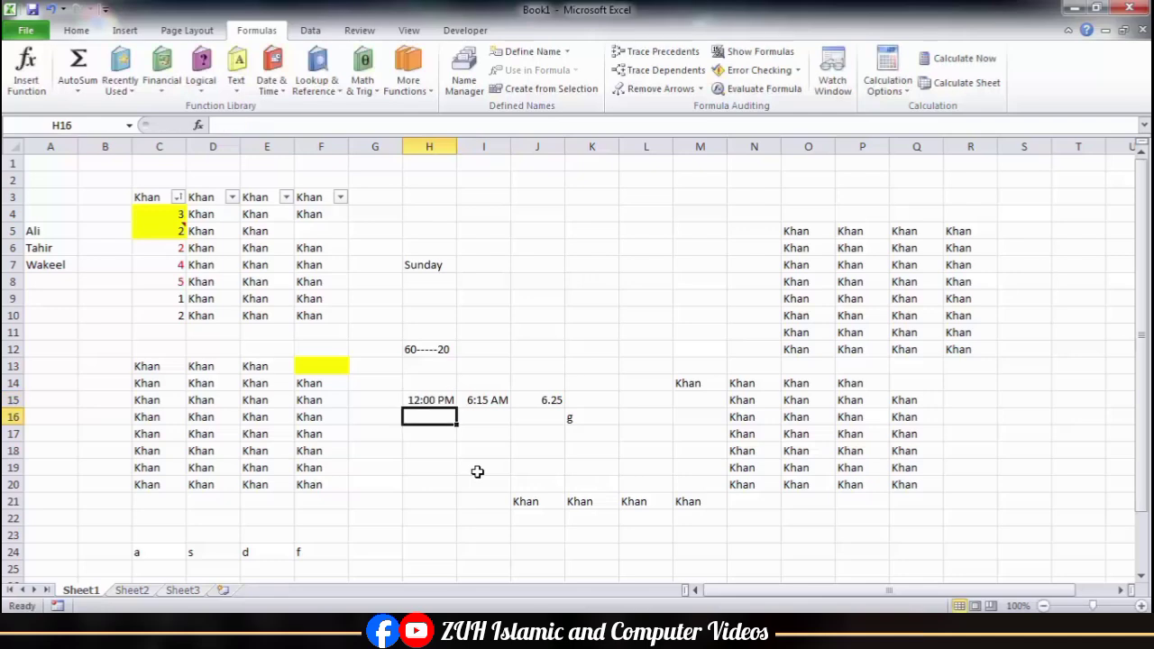
key("Up")
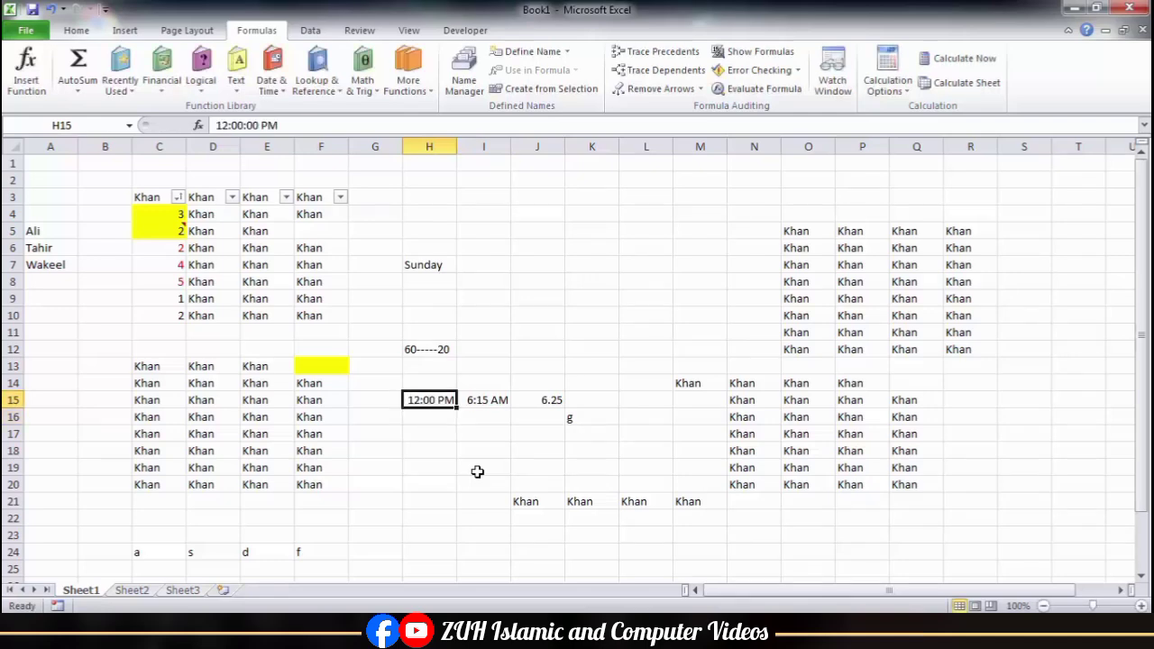
key("shift+Right")
key("ctrl+r")
key("Right")
key("Right")
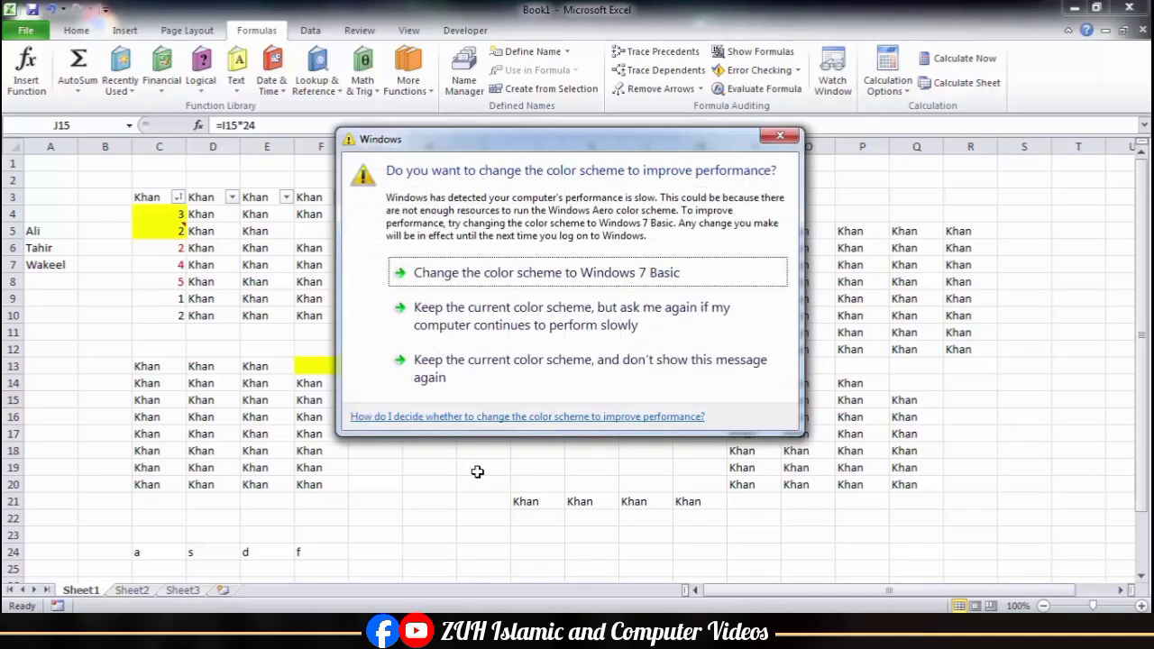
key("Escape")
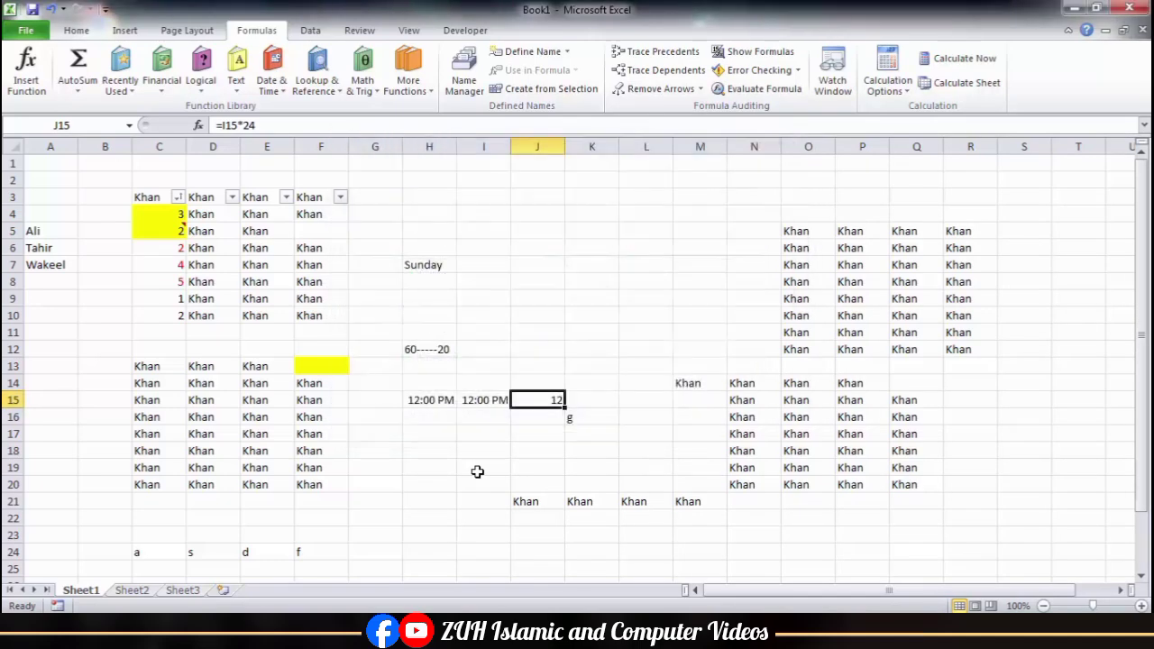
Clear the contents of the block starting at B12 and extending across to column S
left_click_drag(95, 346, 1005, 571)
key("Delete")
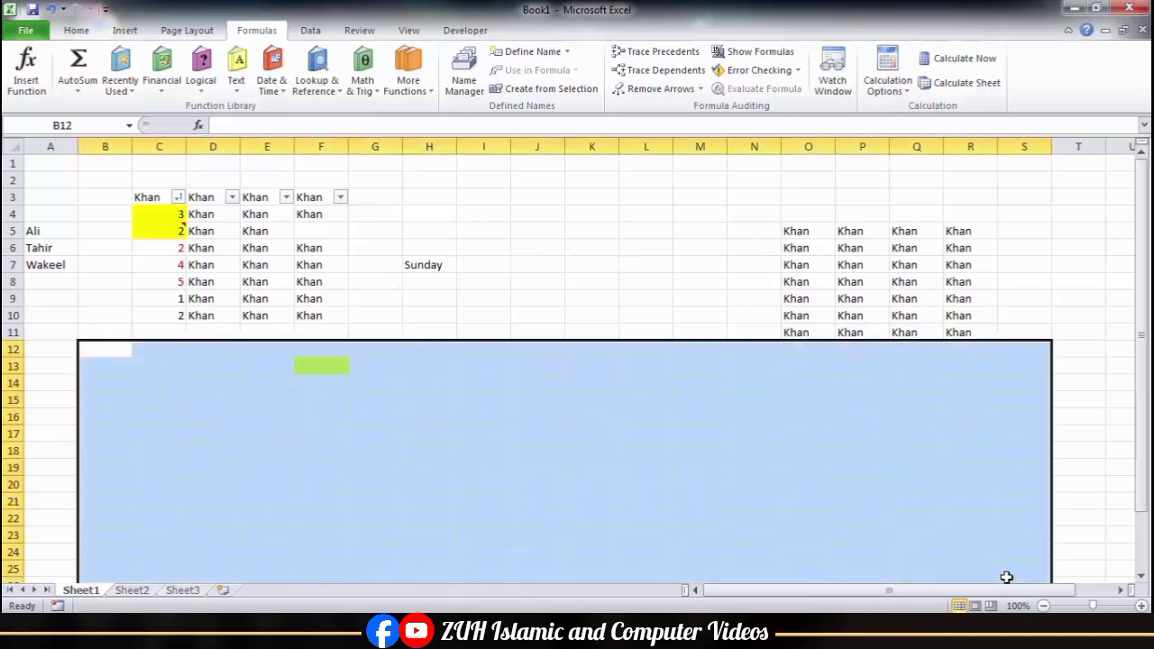
left_click(105, 365)
List the cell modes Ready, Edit, Enter, Point and End Mode down cells A14 to A18
left_click(54, 382)
type("Ready")
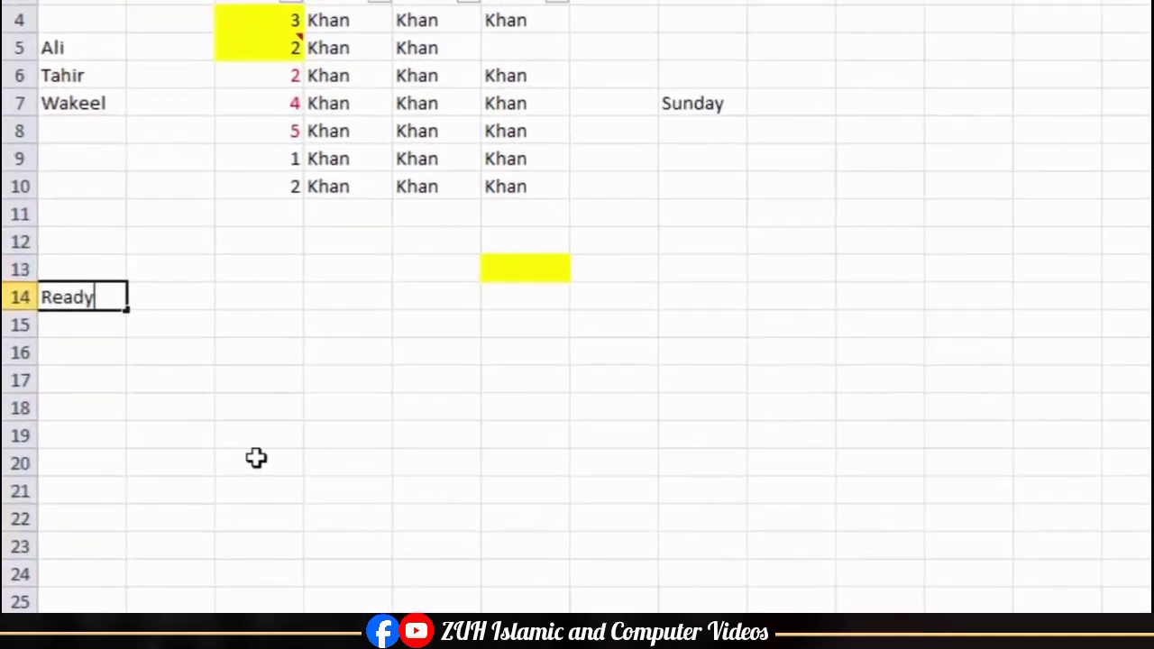
key("Return")
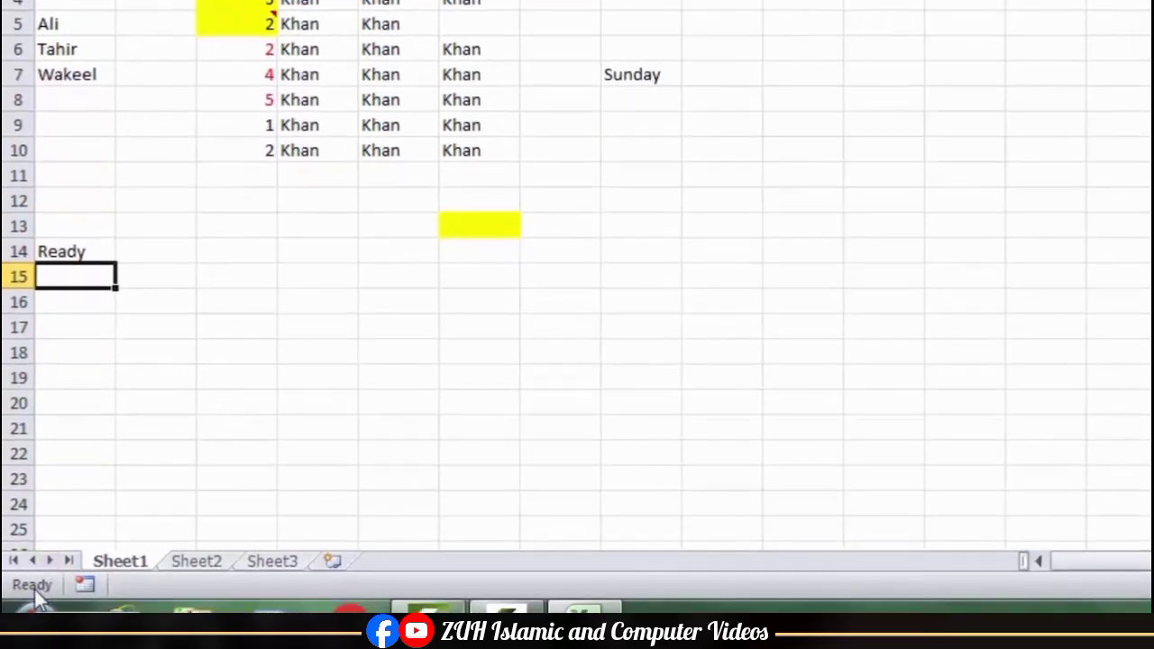
type("Edit")
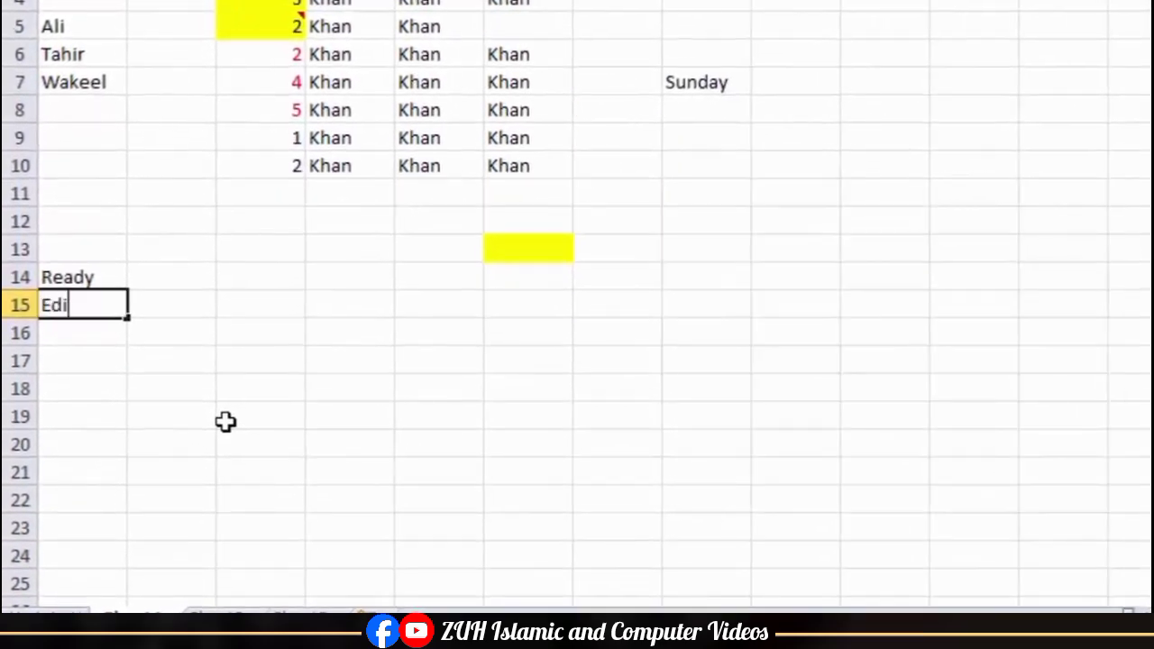
key("Return")
type("Ent")
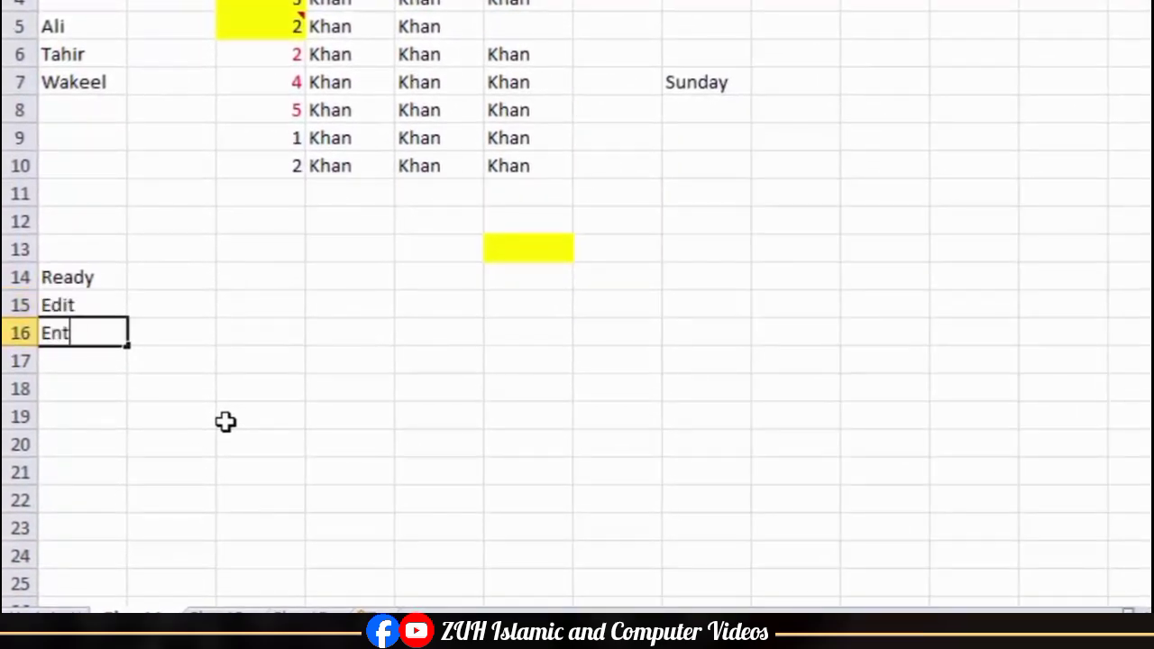
type("er")
key("Return")
type("Point")
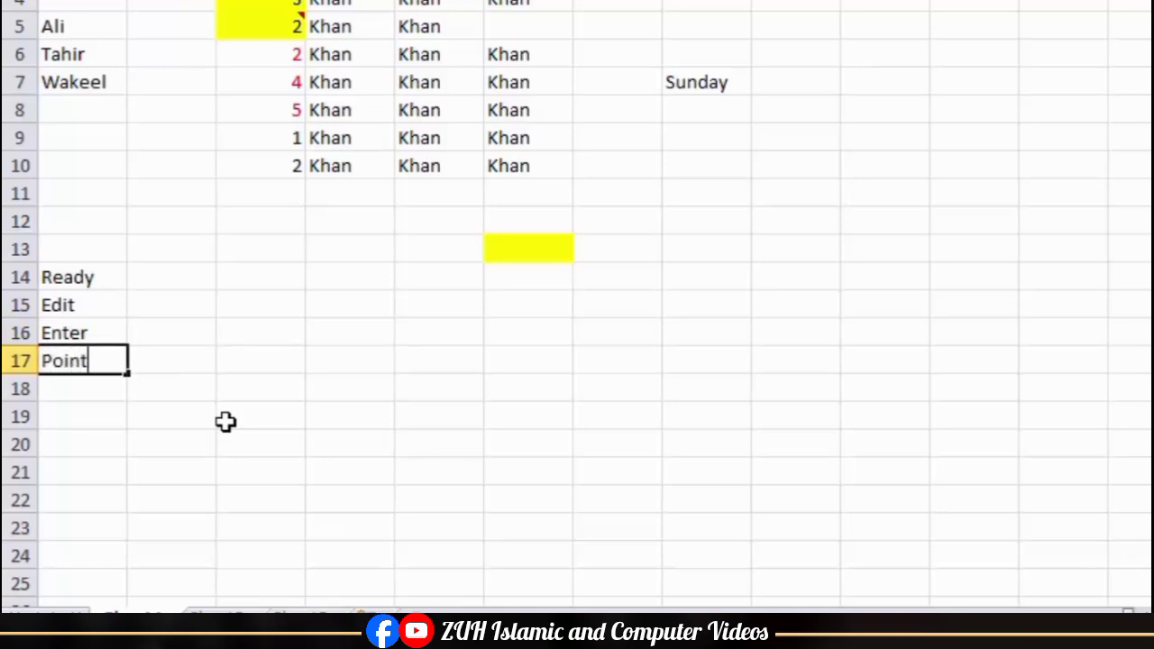
key("Return")
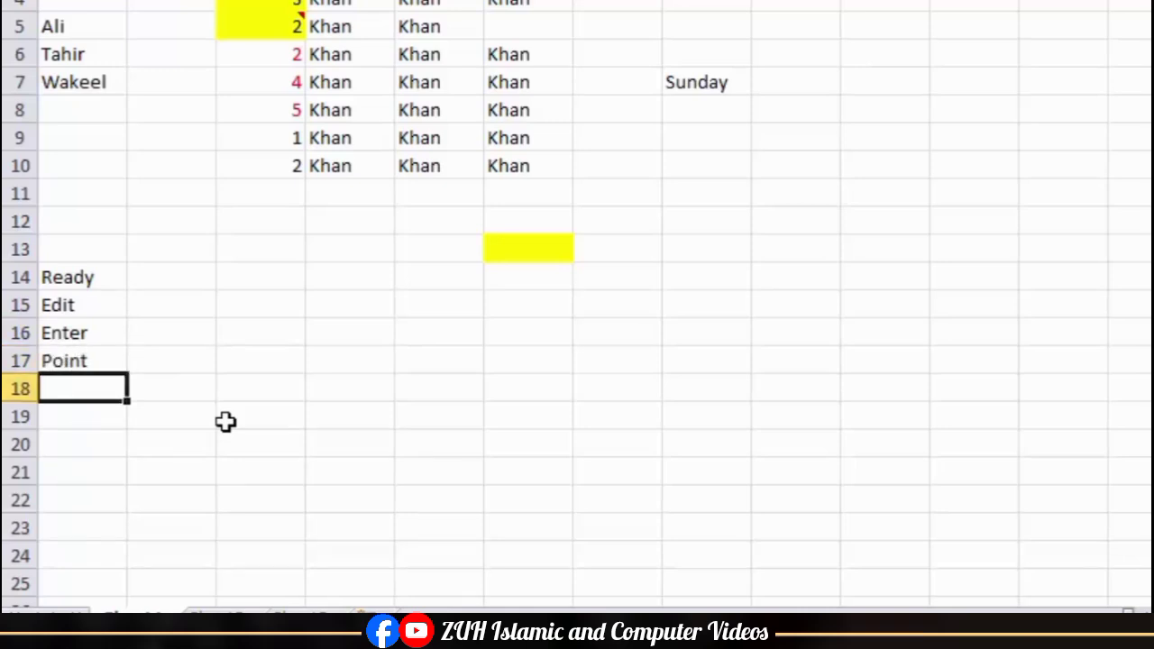
type("End Mode")
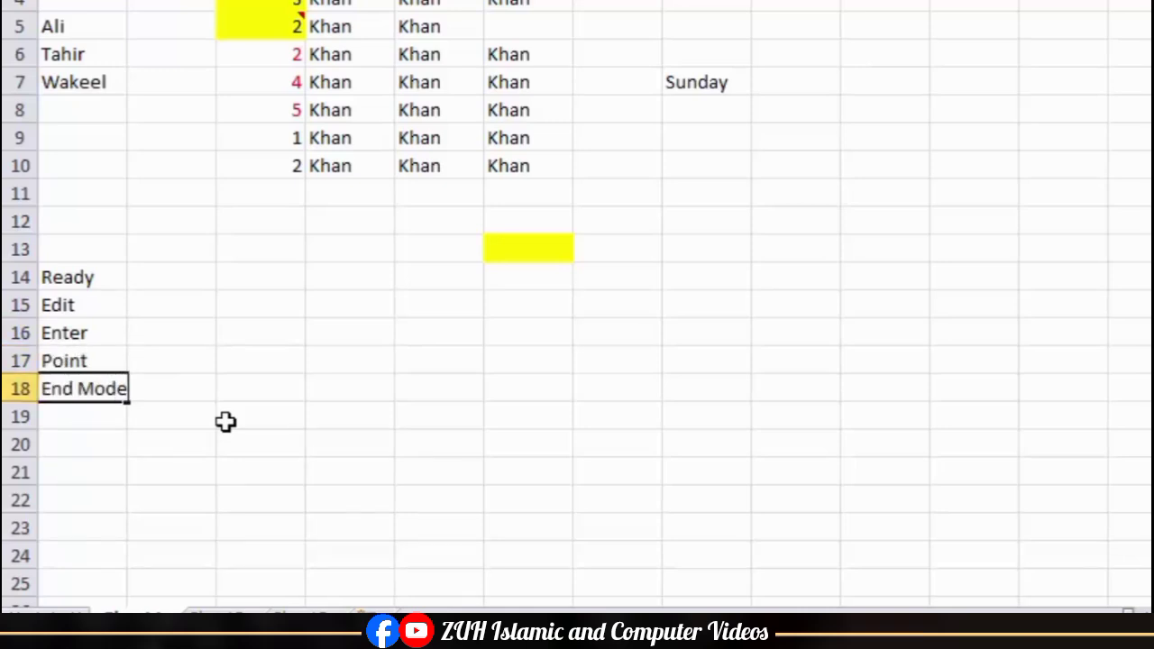
key("Tab")
Move among the empty cells beside the mode list to examine how Ready mode behaves
key("Up")
key("Up")
key("Up")
key("Up")
key("Down")
key("Down")
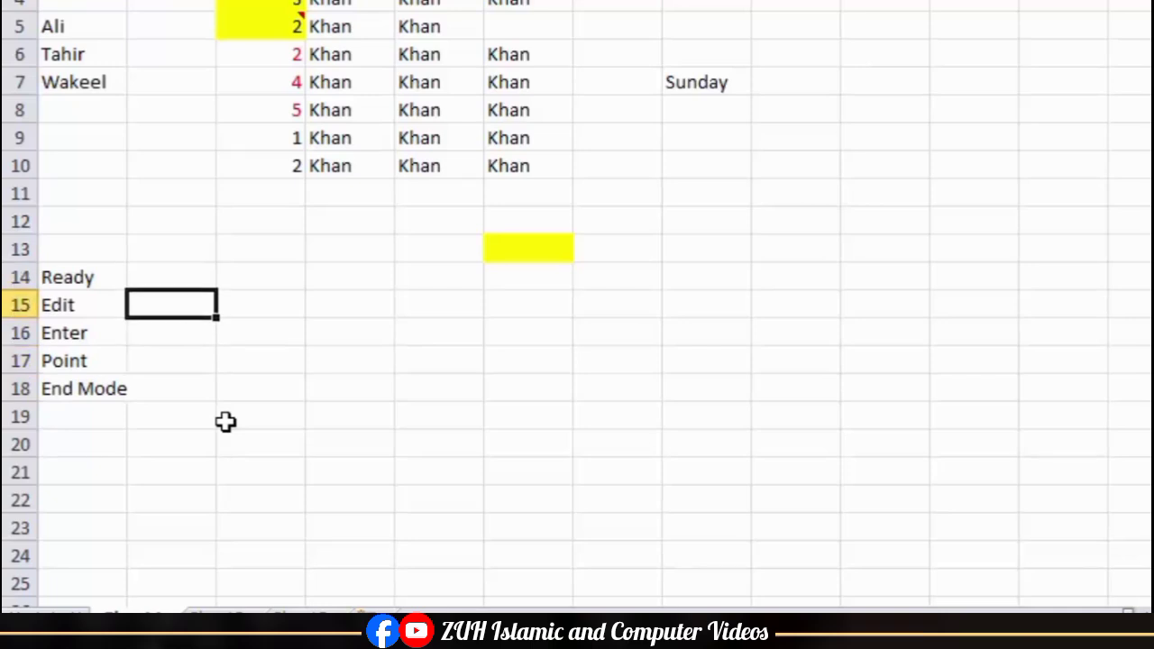
key("Right")
key("Up")
key("Up")
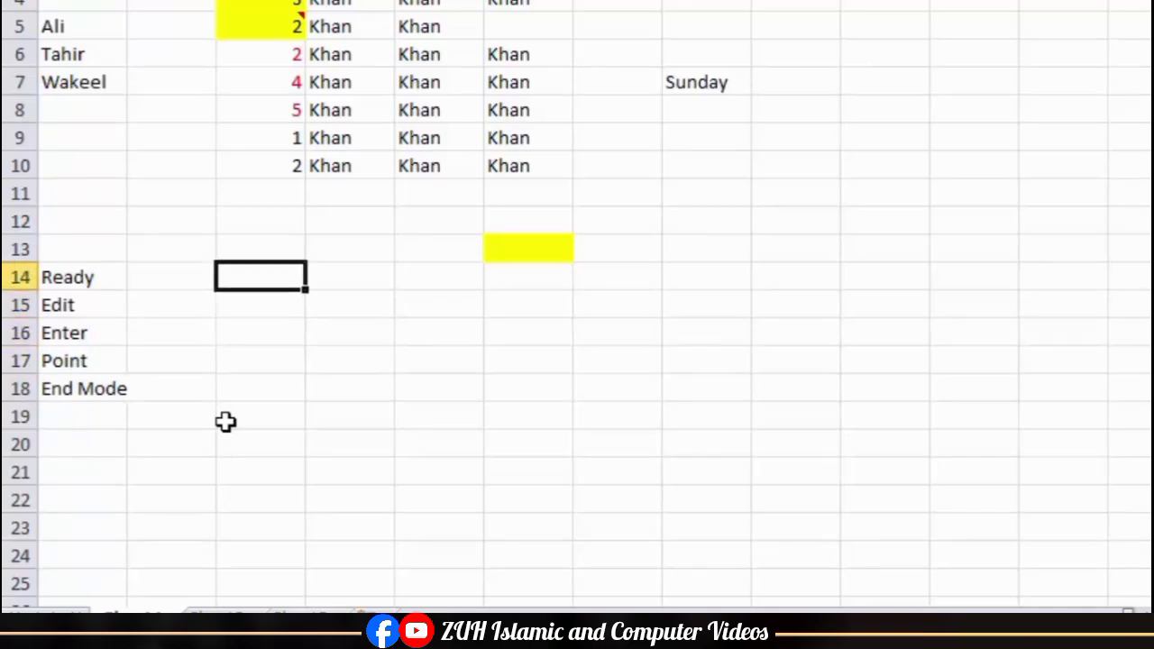
key("Left")
key("Right")
key("Left")
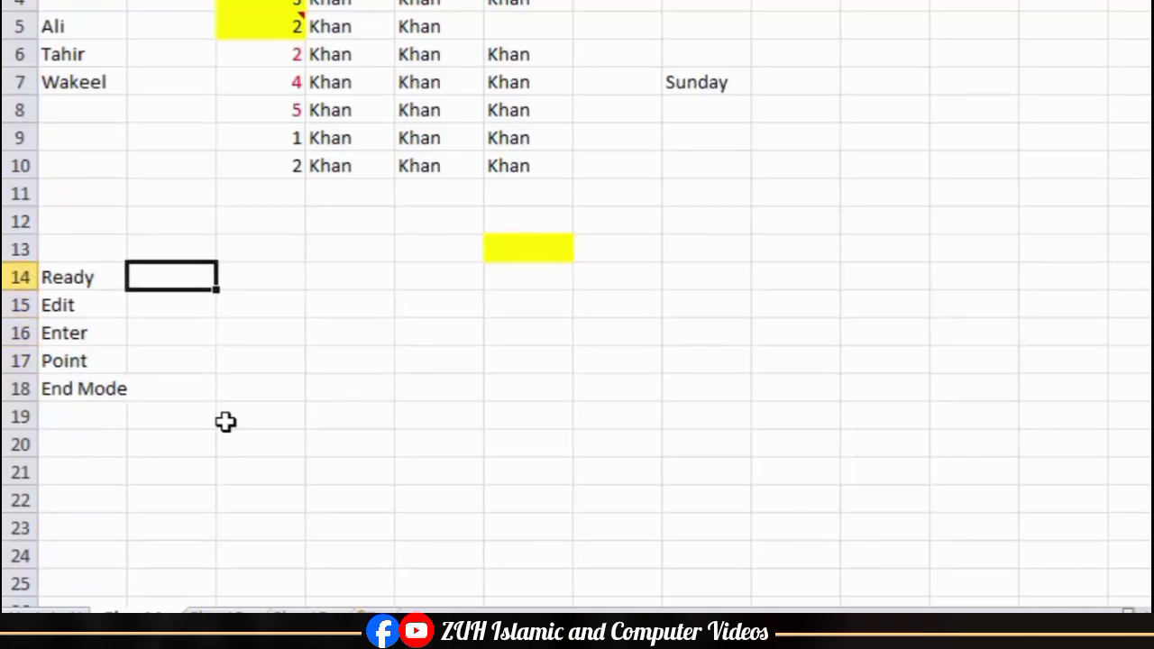
Put cell B15 into Edit mode and enter a sample name
key("Down")
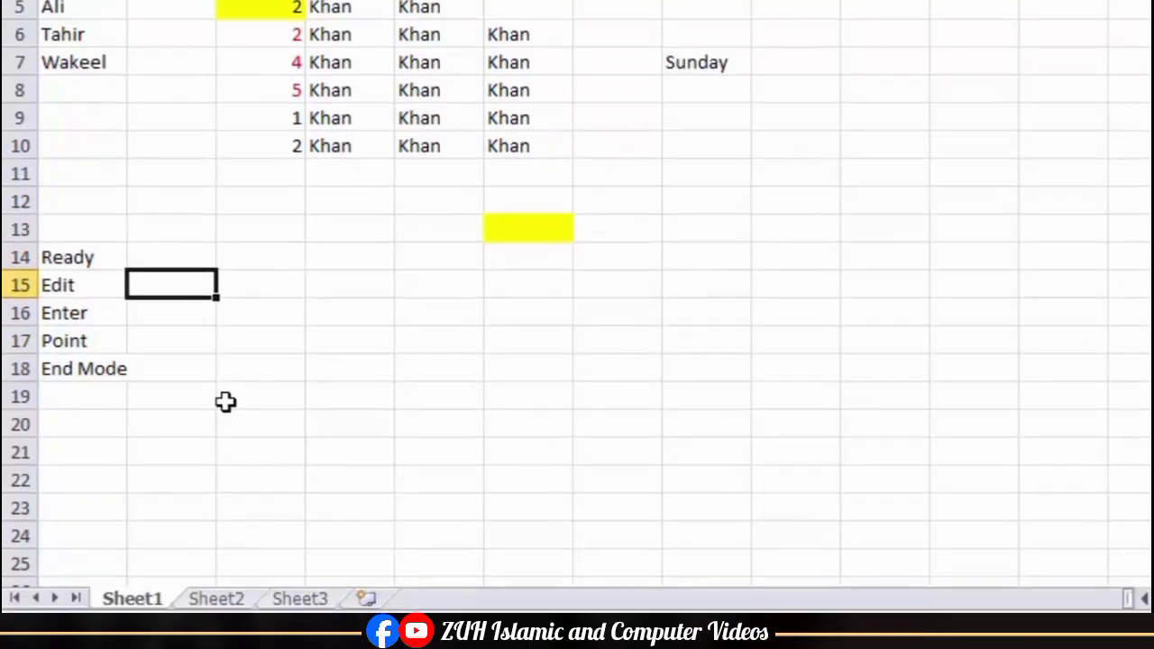
key("F2")
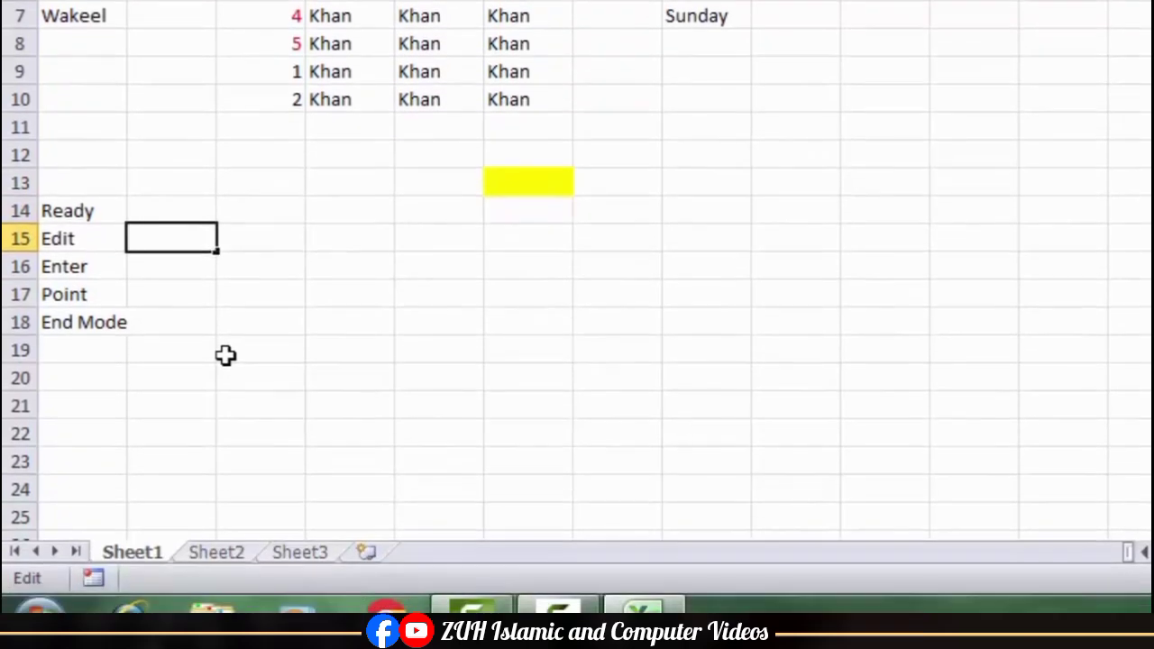
type("Ahmad")
key("Return")
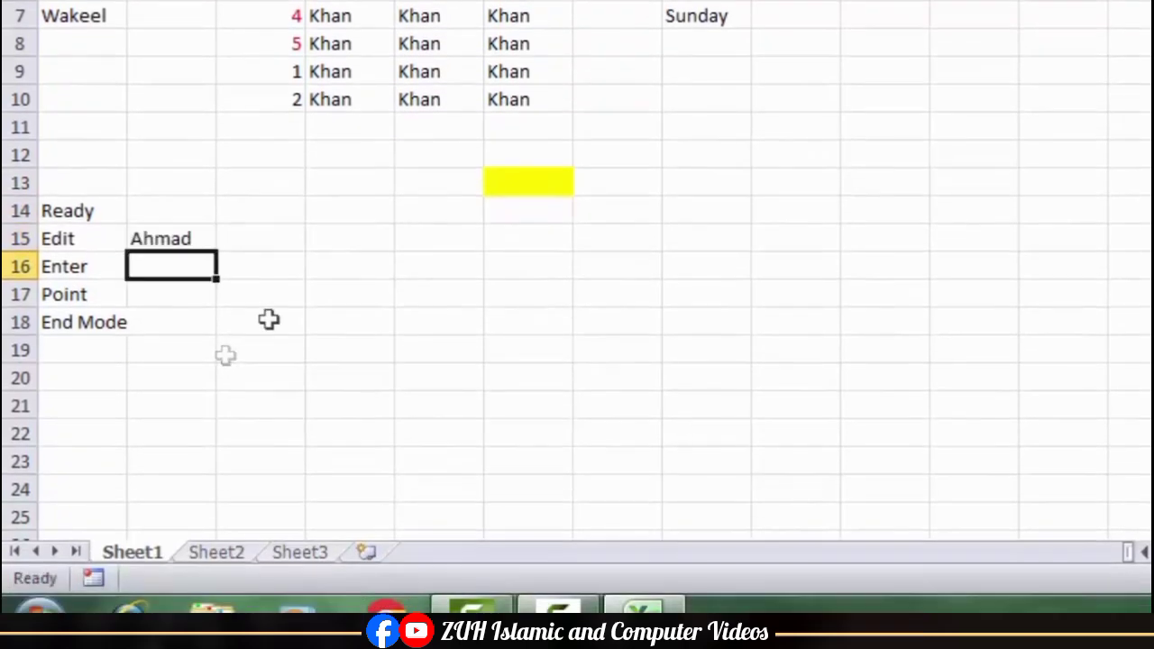
Start an entry in cell B16 to check the Enter mode status, and cancel it
double_click(186, 268)
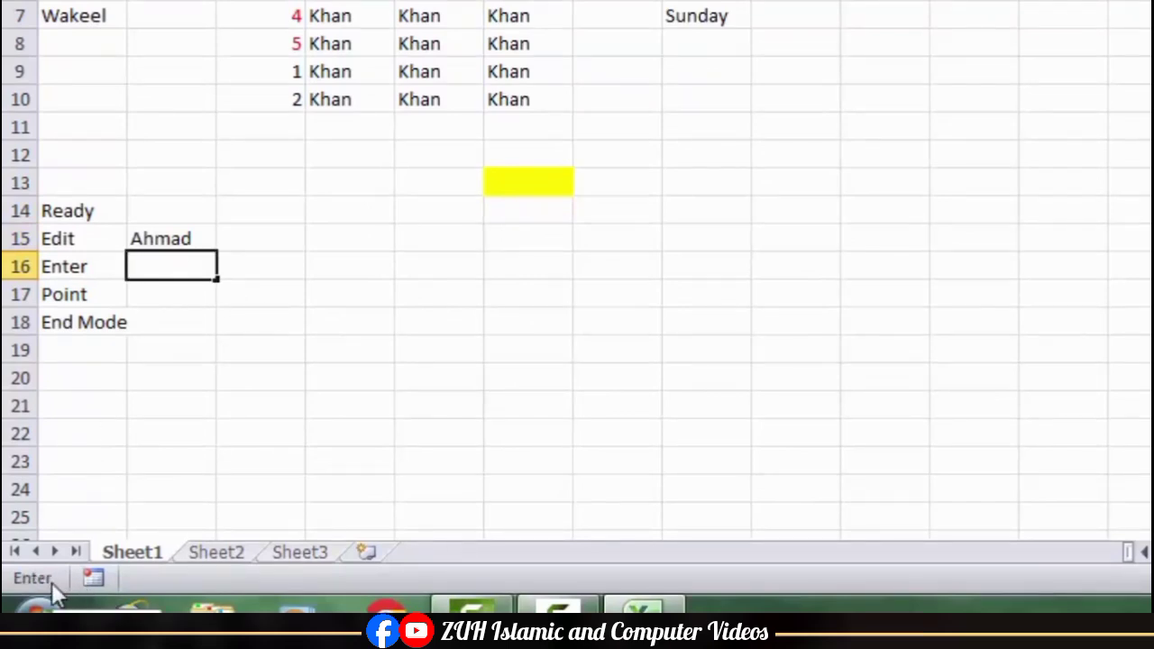
key("Escape")
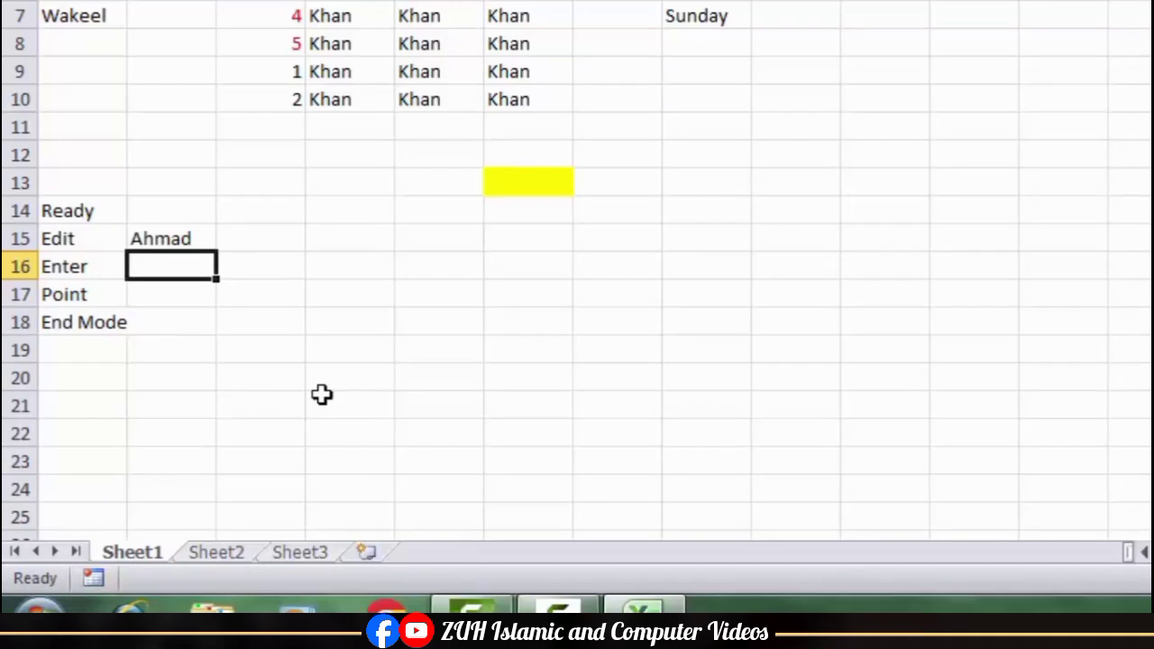
Enter the formula =SUM(C6+C7) in cell C16, picking C6 and C7 in Point mode
key("Right")
type("=sum")
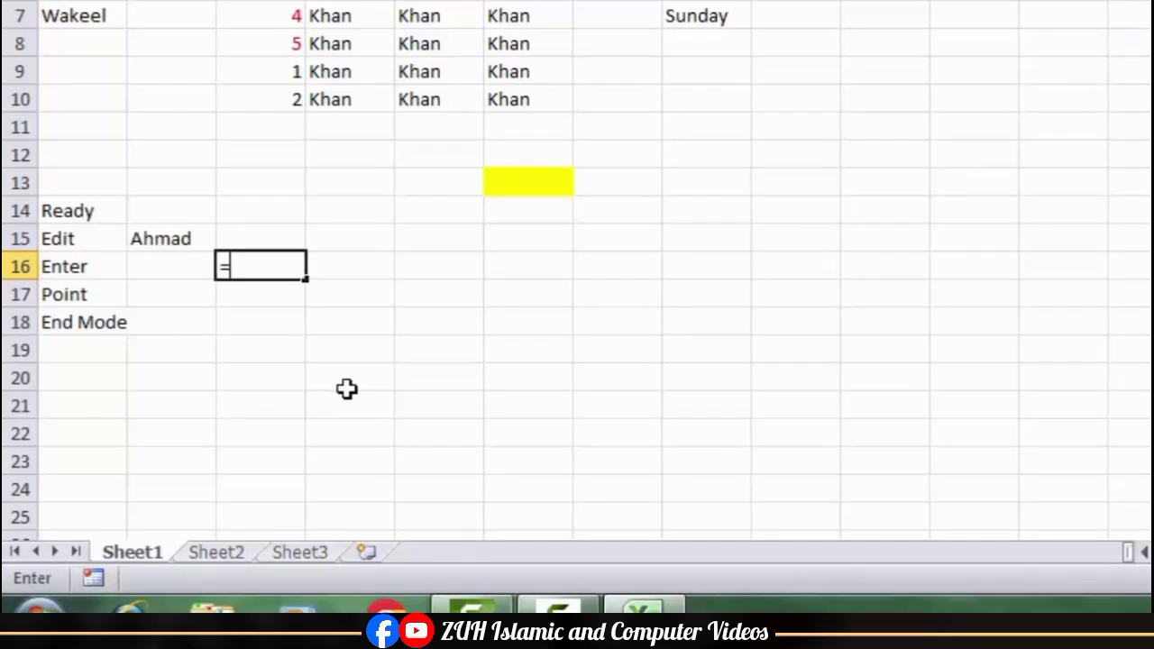
key("Tab")
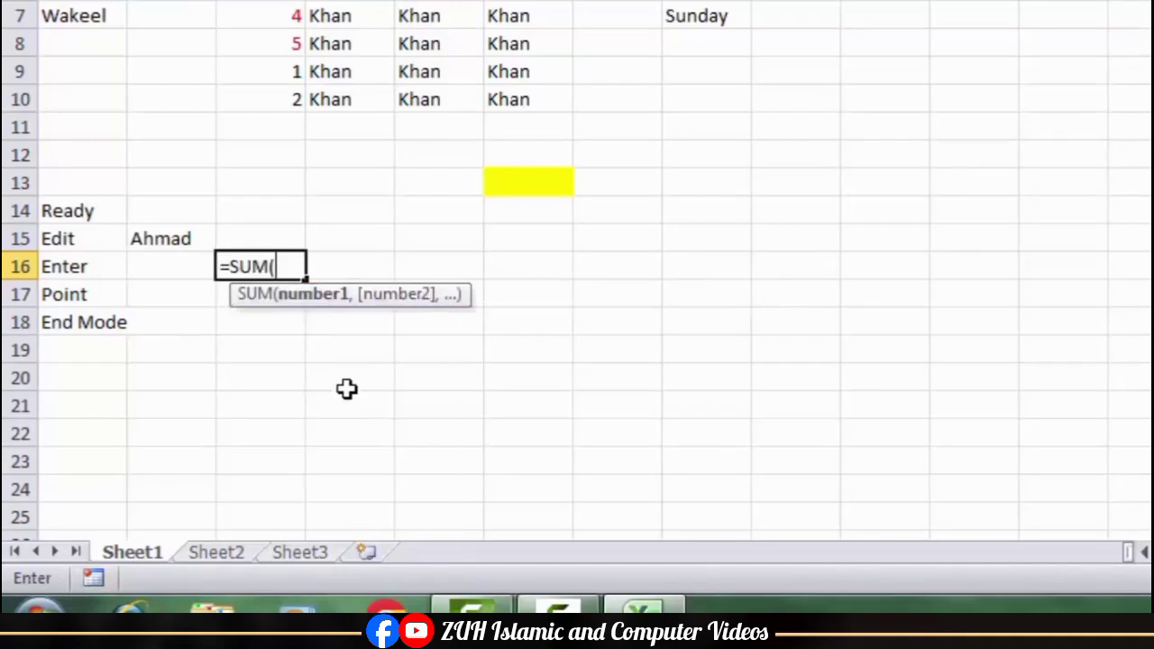
left_click(280, 4)
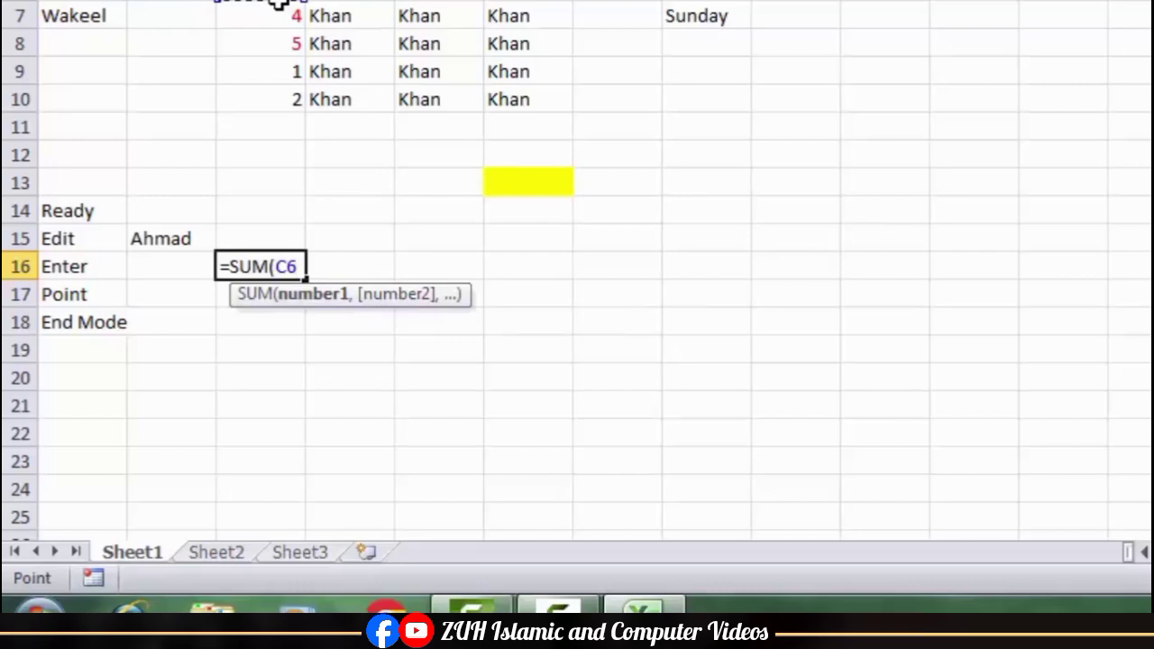
type("+")
left_click(275, 16)
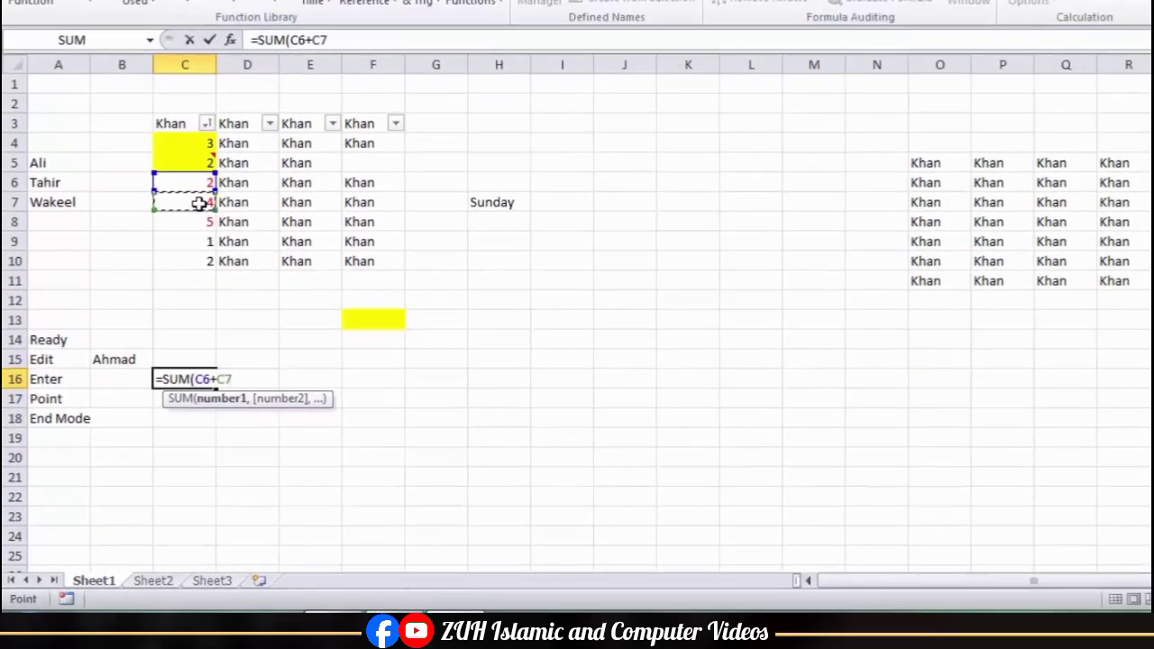
type(")")
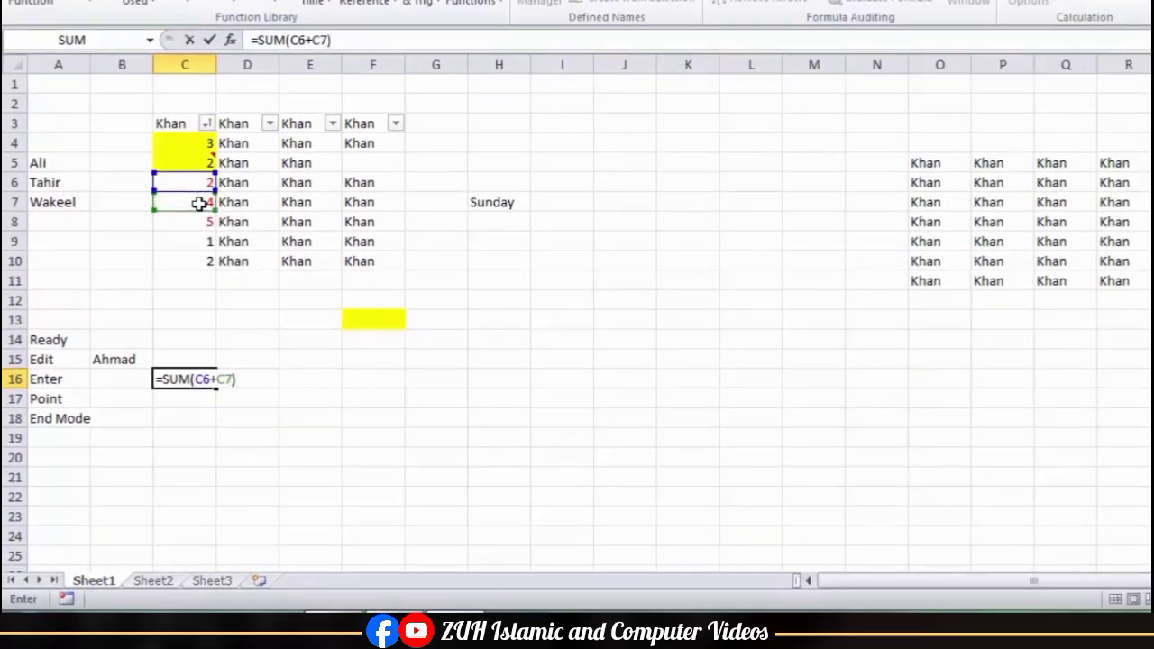
key("Return")
Put the C16 formula into Edit mode and move the insertion point back and forth through its references
key("Up")
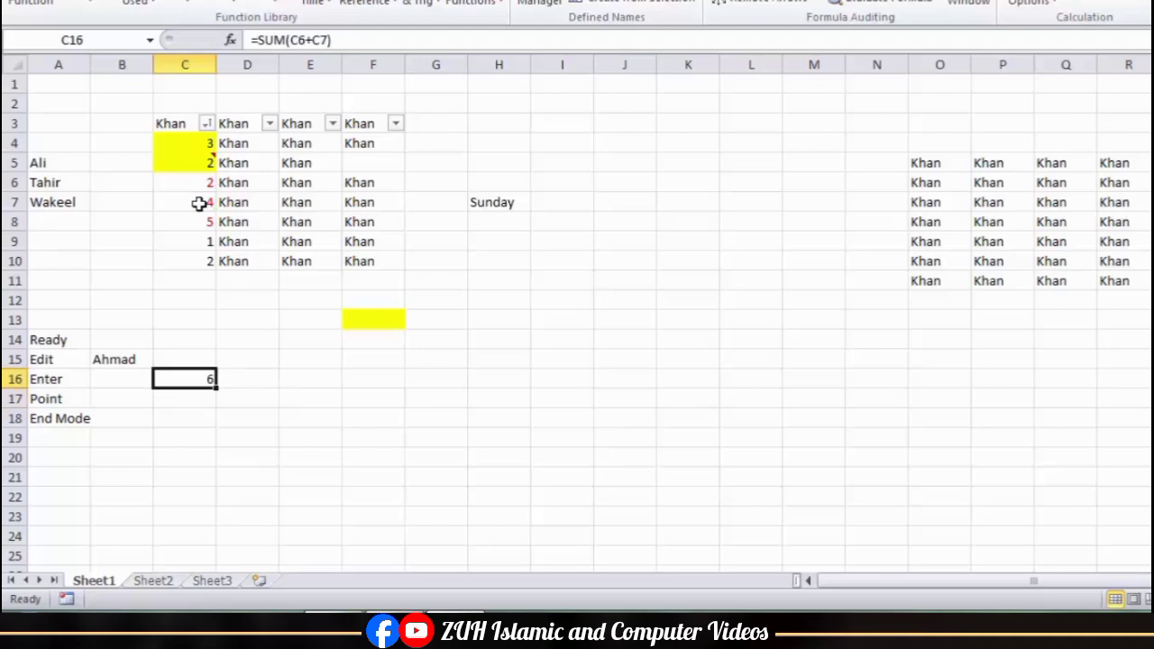
key("F2")
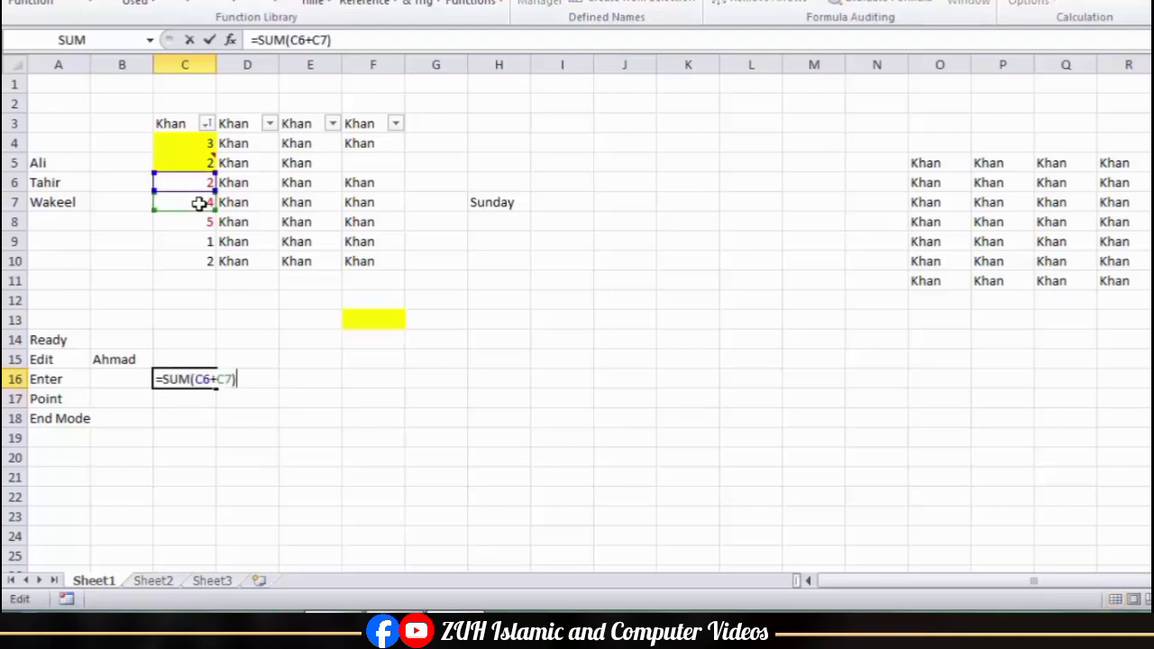
key("Left")
key("Left")
key("Left")
key("Left")
key("Left")
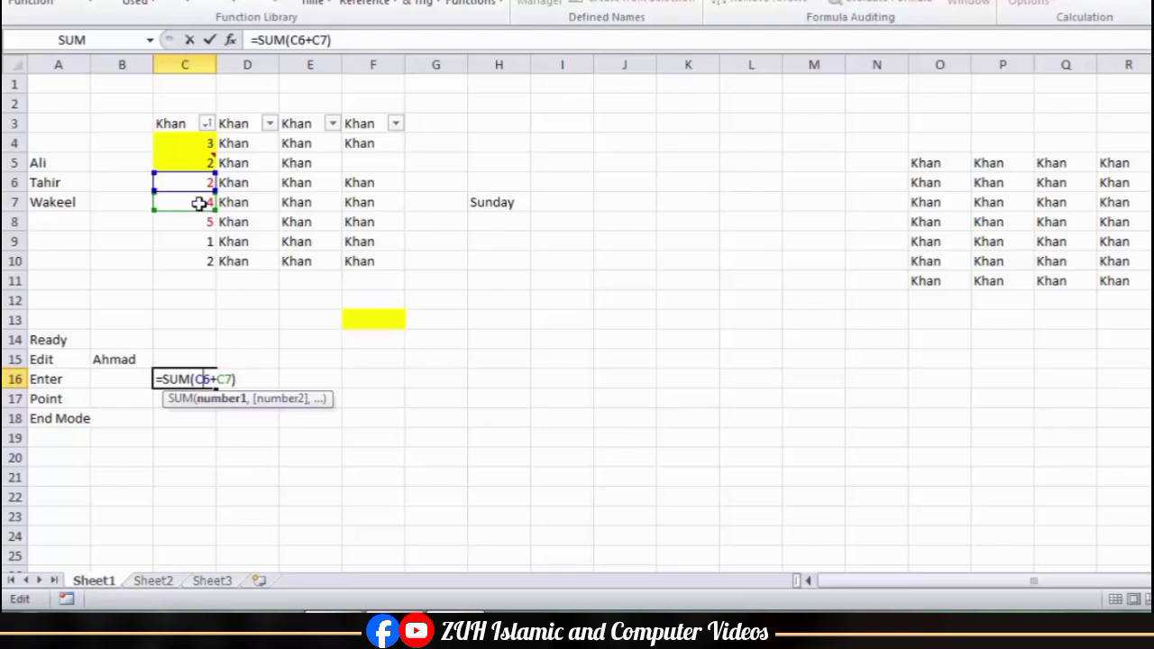
key("Right")
key("Right")
key("Right")
key("Left")
key("Left")
key("Left")
key("Left")
key("End")
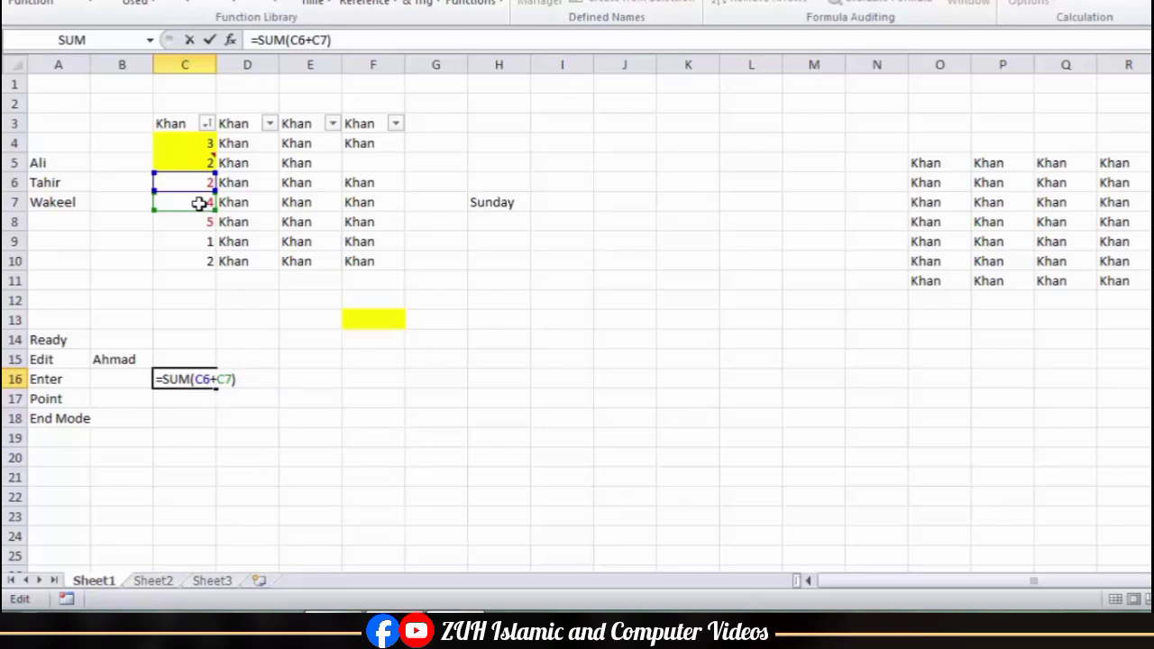
Add +C8 to the end of the C16 formula, switching to Point mode to pick the cell
type("+")
key("Left")
key("Left")
key("Left")
key("Right")
key("Right")
key("Right")
key("F2")
key("Up")
key("Up")
key("Up")
key("Up")
key("Up")
key("Up")
key("Up")
key("Up")
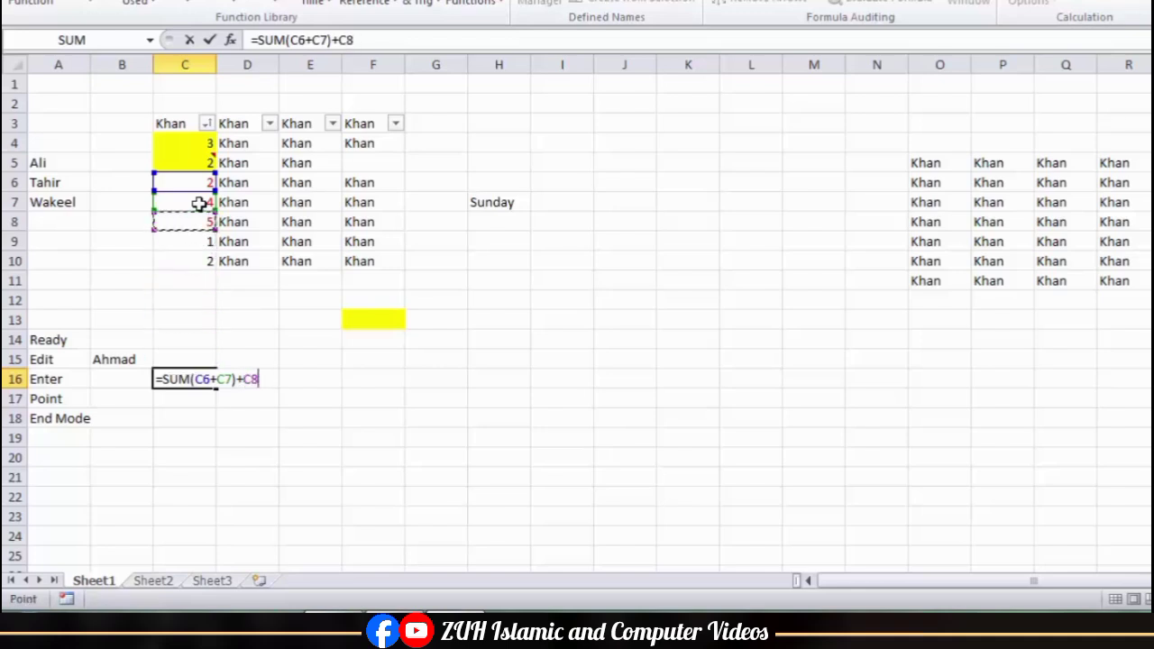
Extend the C16 formula with +C9 in Point mode and complete the entry
type("+")
key("Up")
key("Up")
key("Up")
key("Up")
key("Up")
key("Up")
key("Up")
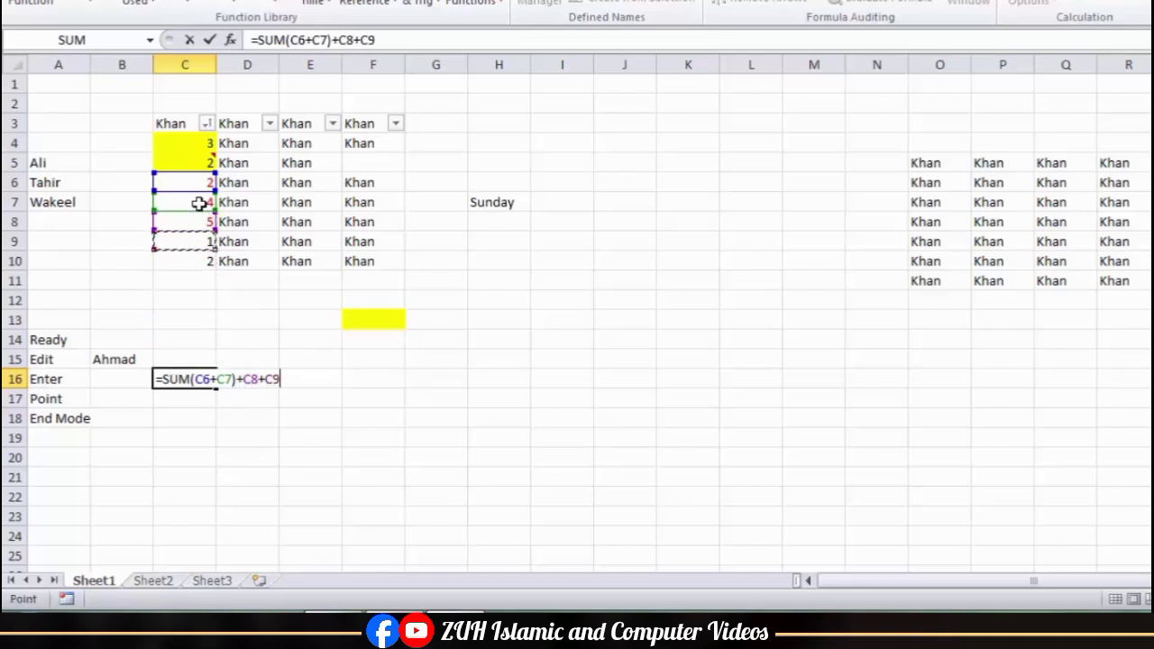
key("Return")
Reopen the C16 formula in Edit mode and delete the C8+C9 references, keeping the plus sign after SUM(C6+C7)
key("Up")
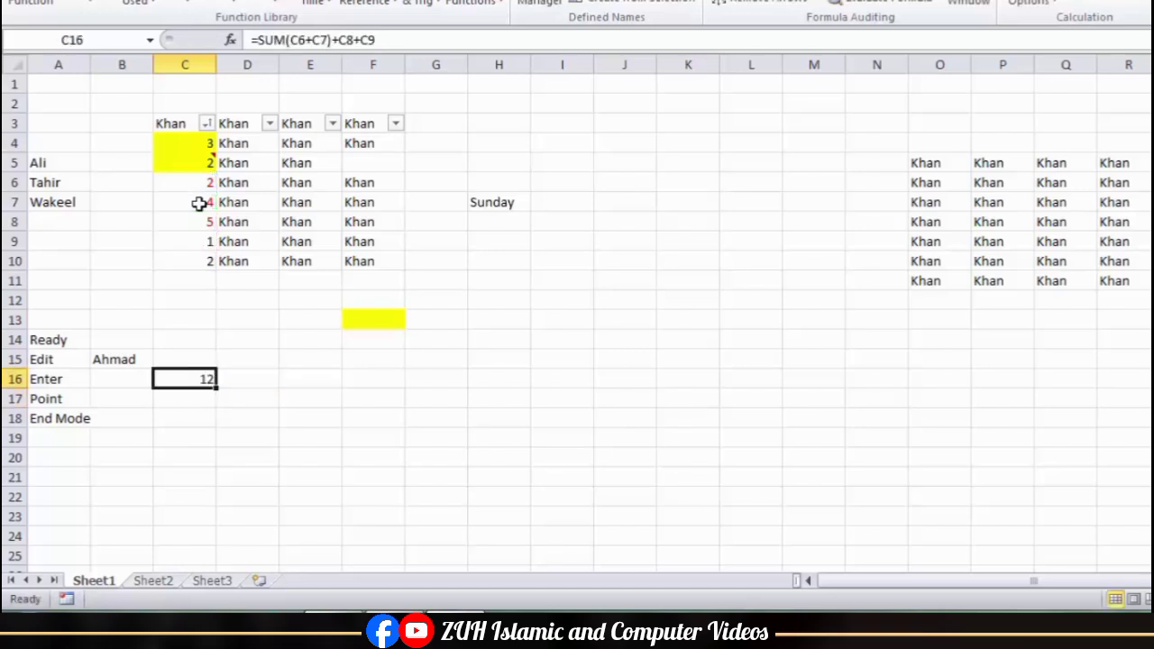
key("F2")
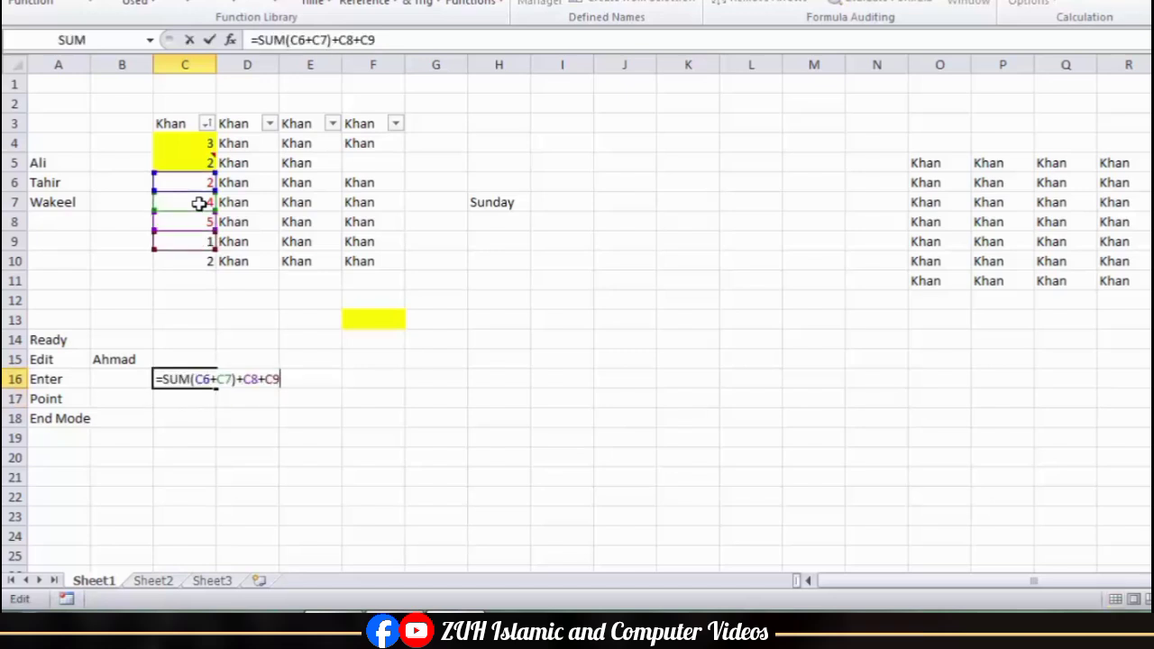
key("Left")
key("Delete")
key("BackSpace")
key("BackSpace")
key("BackSpace")
key("BackSpace")
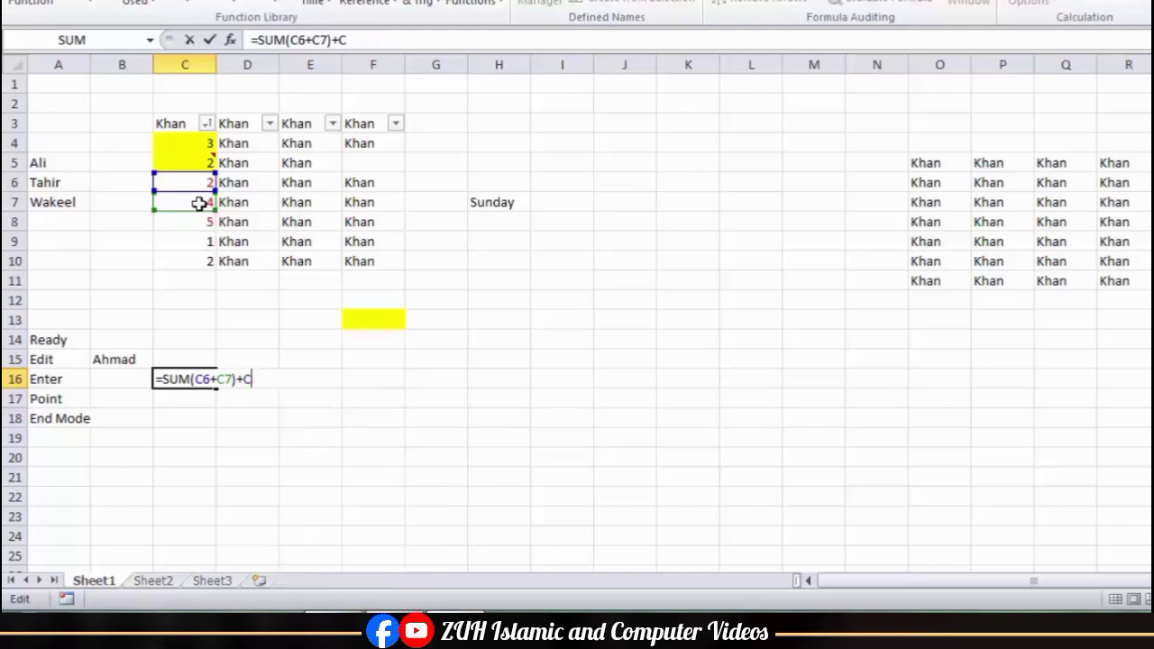
Move the insertion point through the remaining C16 formula and back to its end in Edit mode
key("Left")
key("Left")
key("Left")
key("Left")
key("Left")
key("Left")
key("Right")
key("Right")
key("Right")
key("Right")
key("Right")
key("Right")
Switch to Point mode and pick C10, completing the C16 formula as =SUM(C6+C7)+C10
key("F2")
key("Up")
key("Up")
key("Up")
key("Up")
key("Up")
key("Up")
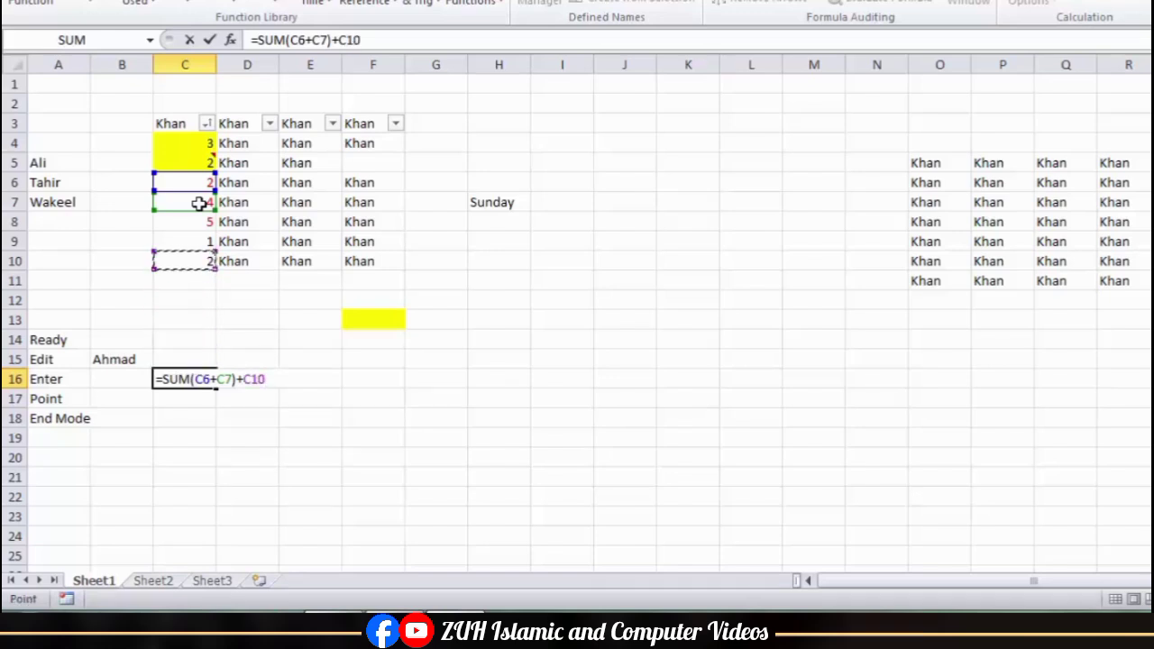
key("Return")
Edit the C16 formula again and append +C9 by picking the cell in Point mode
key("Left")
key("Up")
key("Left")
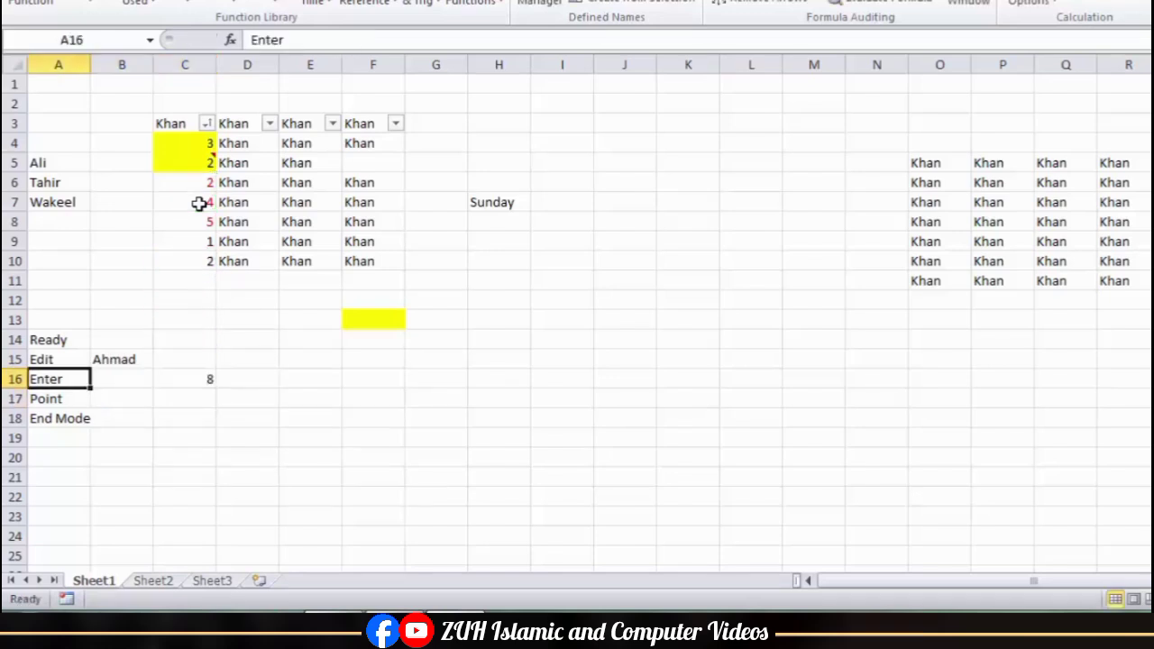
key("Down")
key("Right")
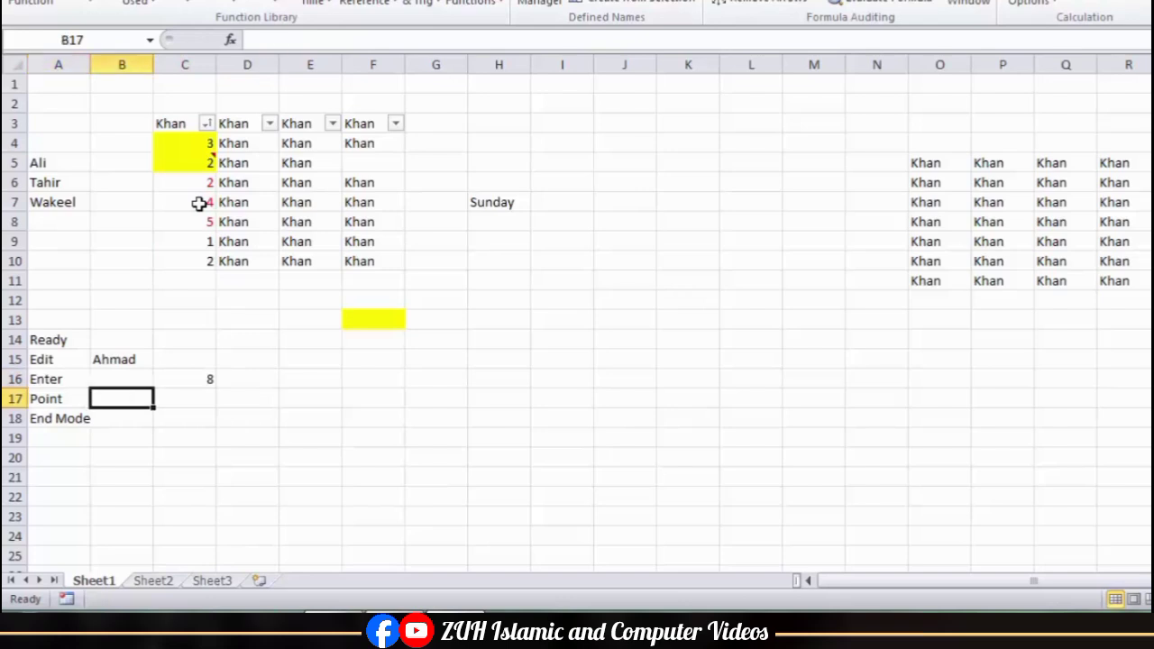
key("Right")
key("Up")
key("F2")
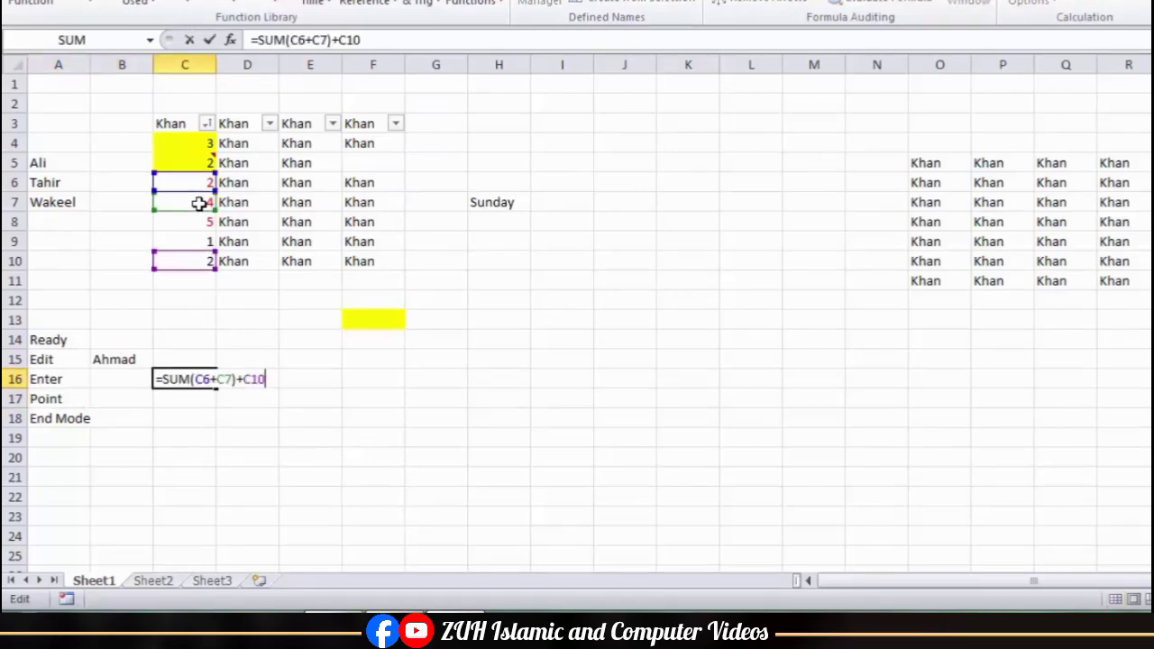
type("+")
key("F2")
key("Up")
key("Up")
key("Up")
key("Up")
key("Up")
key("Up")
key("Up")
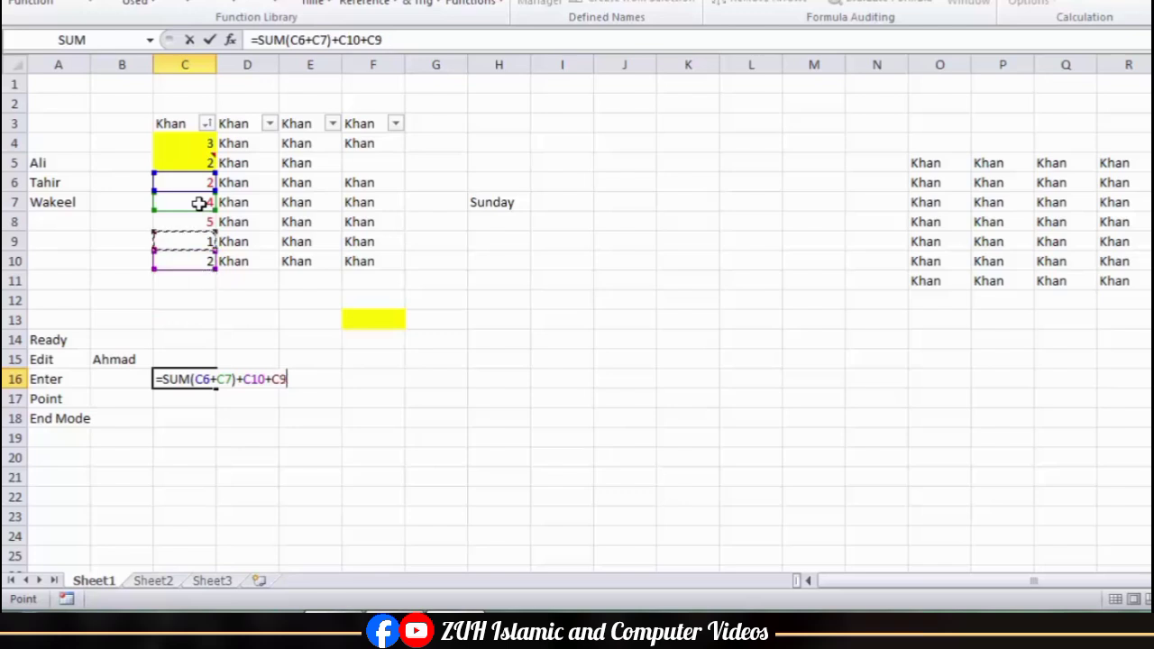
key("Return")
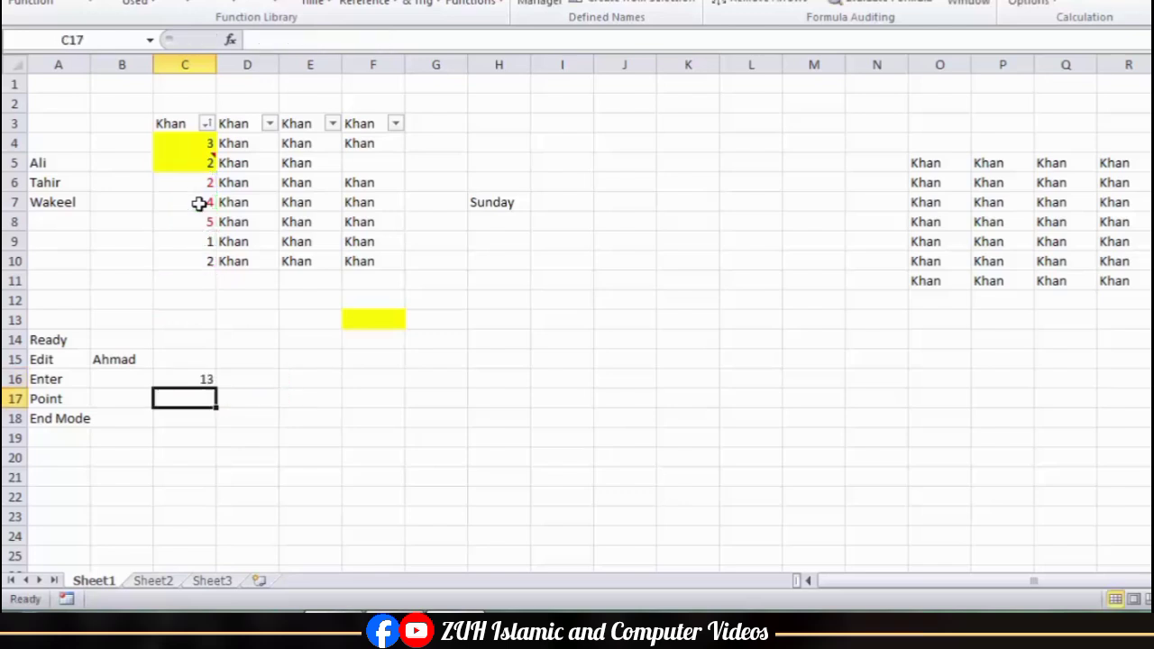
Use End mode from C18 to jump to the sheet's last row, last column, first row and back to A1
key("Left")
key("Left")
key("Down")
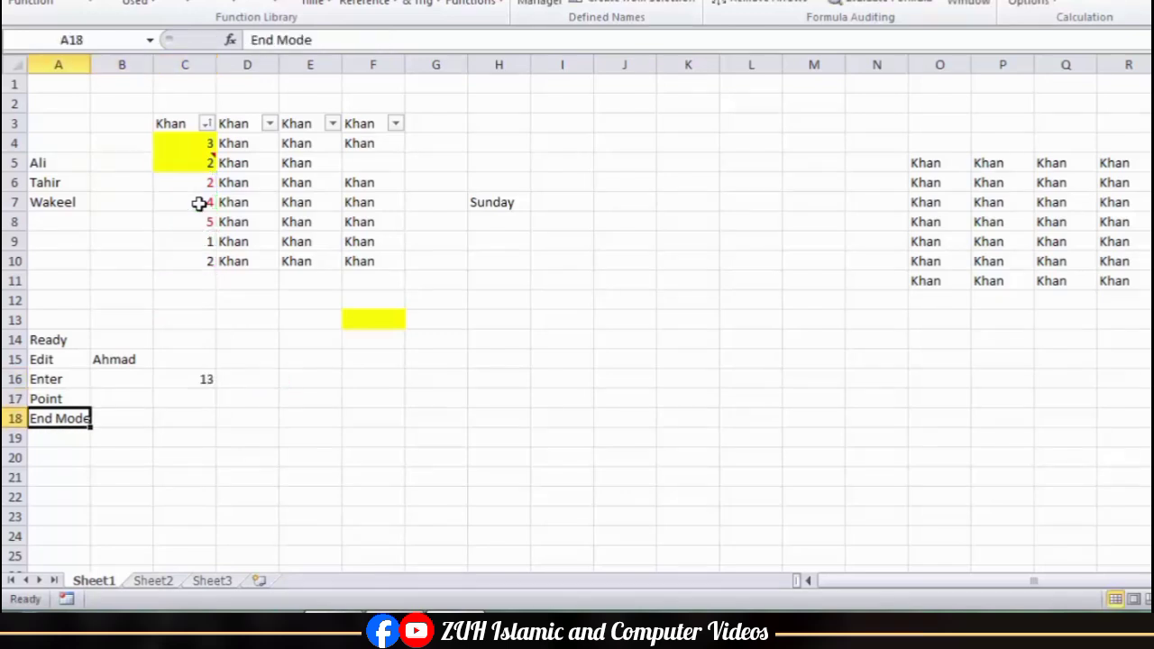
key("Right")
key("Right")
key("End")
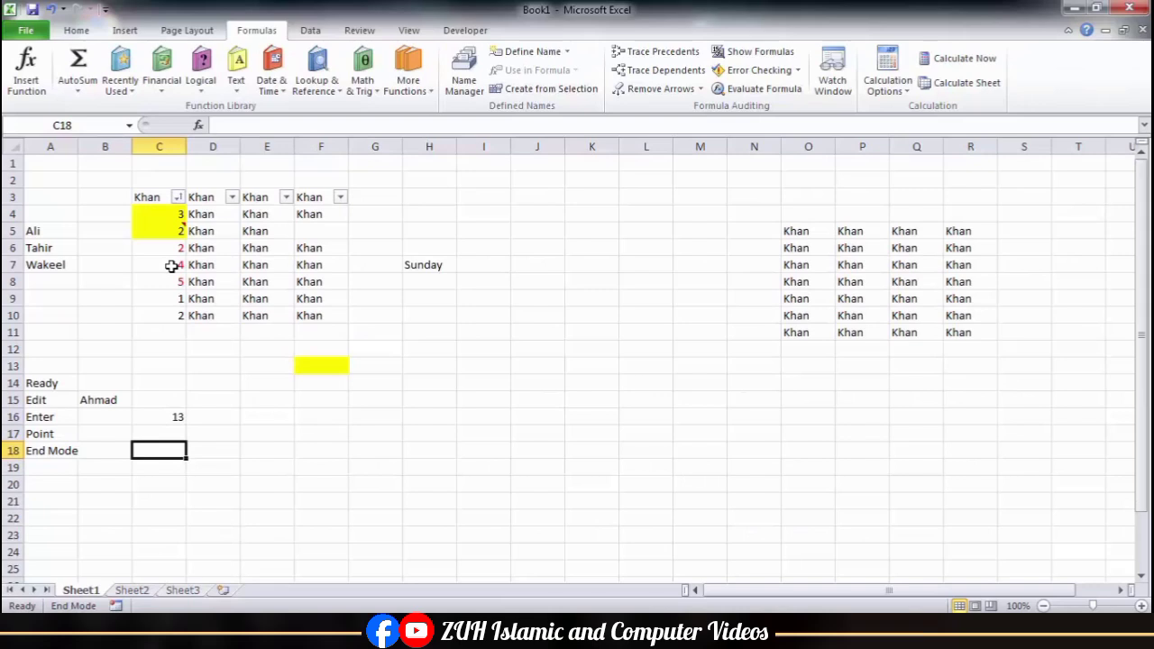
key("Down")
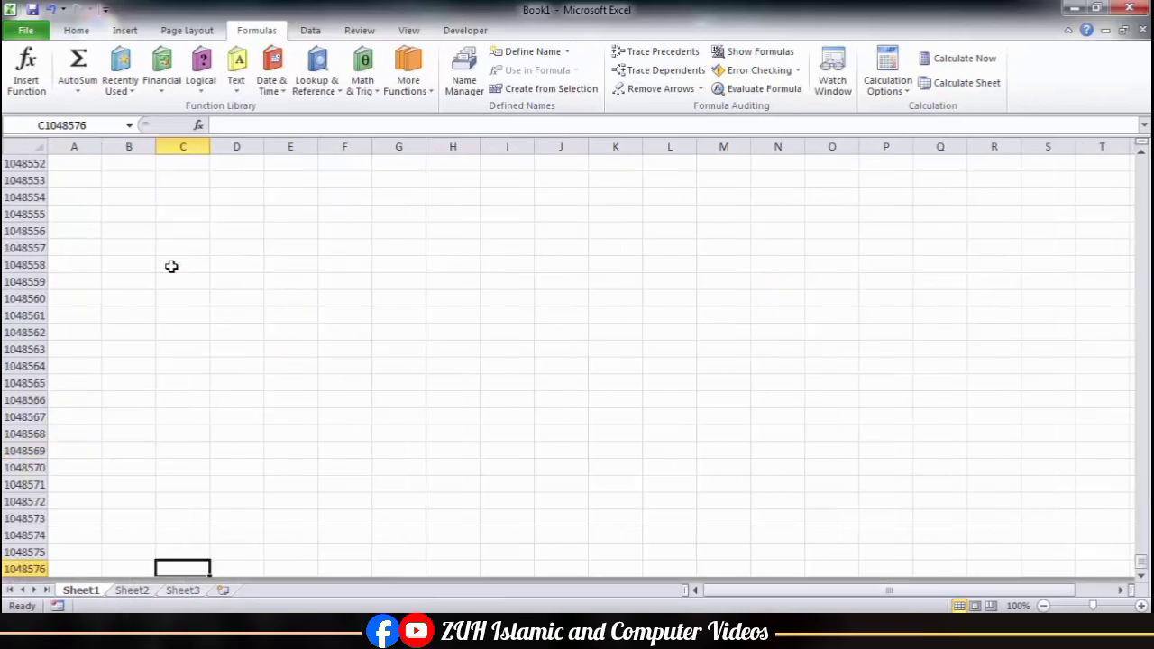
key("End")
key("Right")
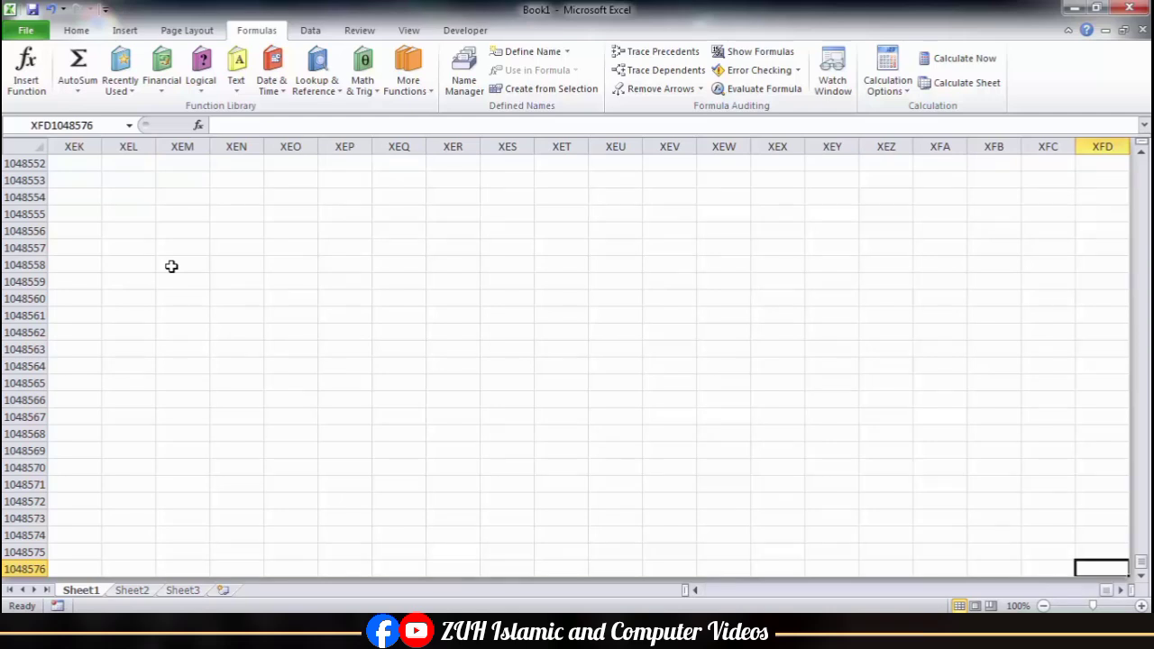
key("End")
key("Up")
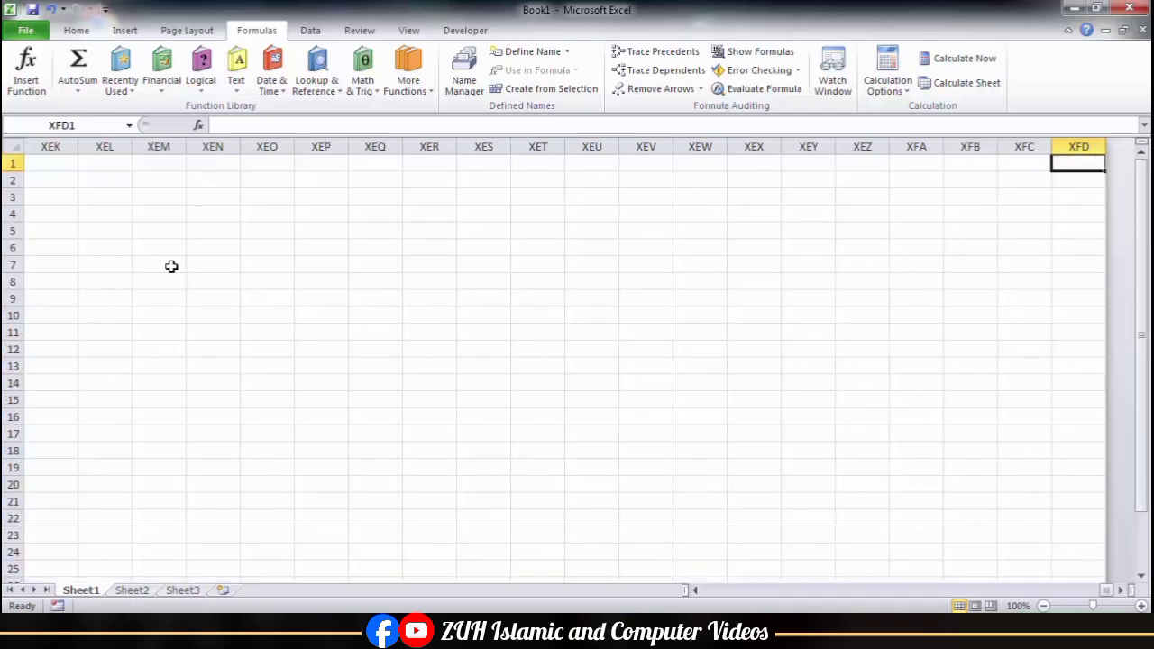
key("End")
key("Left")
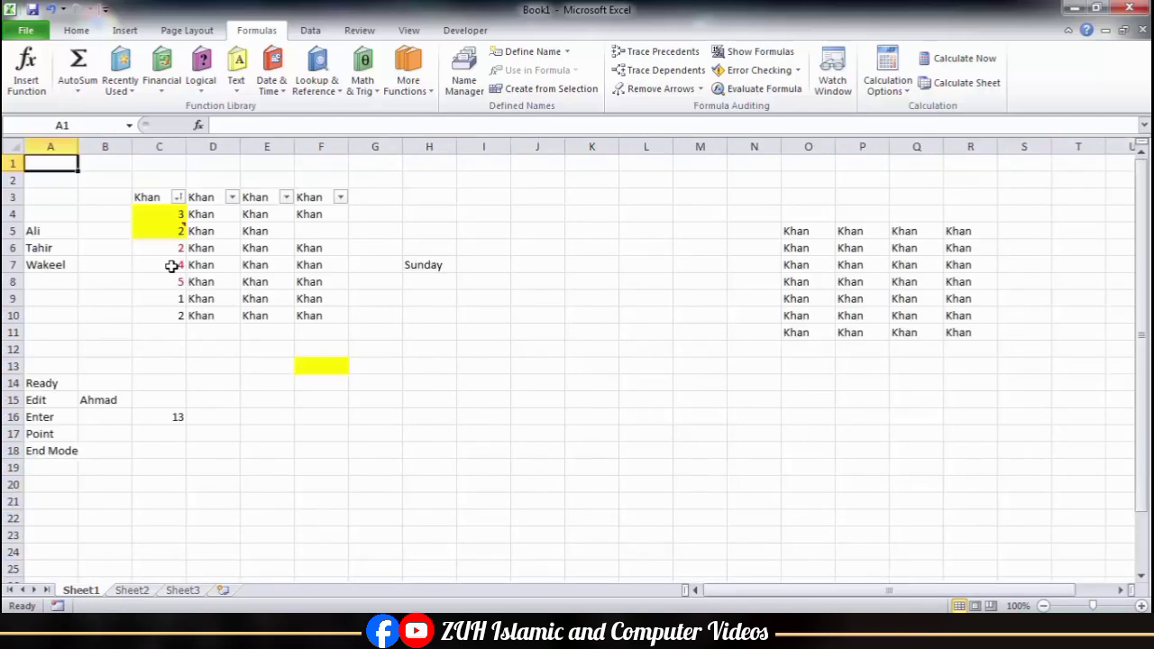
Step down column A in End mode through the edges of each data block to the last row
key("End")
key("Down")
key("End")
key("Down")
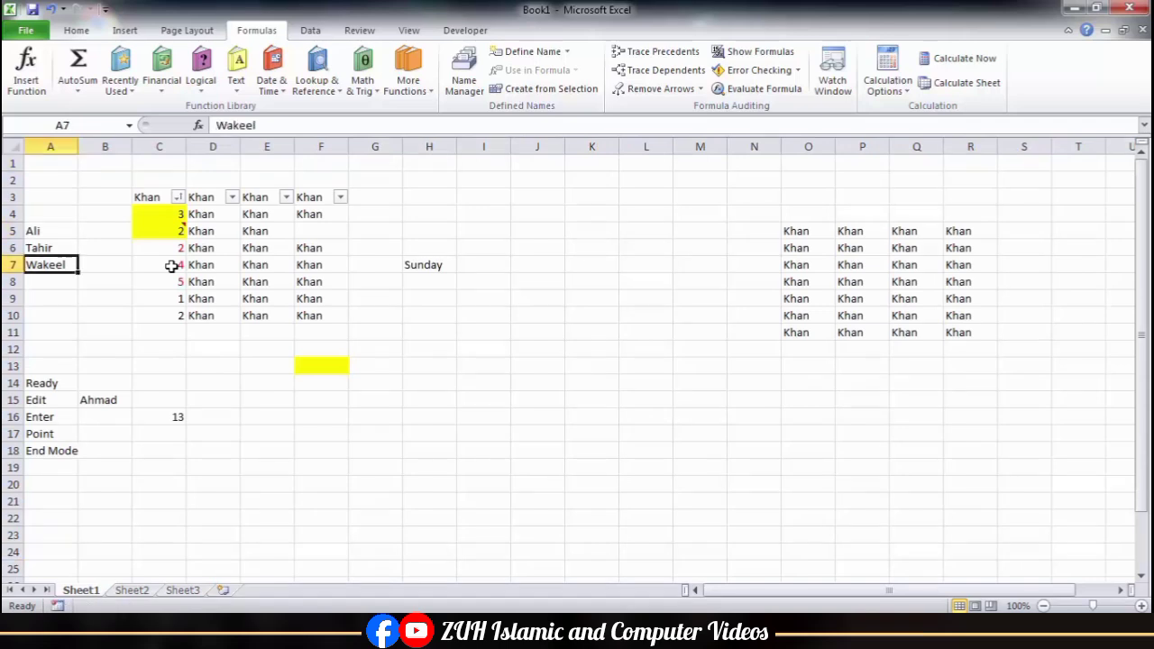
key("End")
key("Down")
key("End")
key("Down")
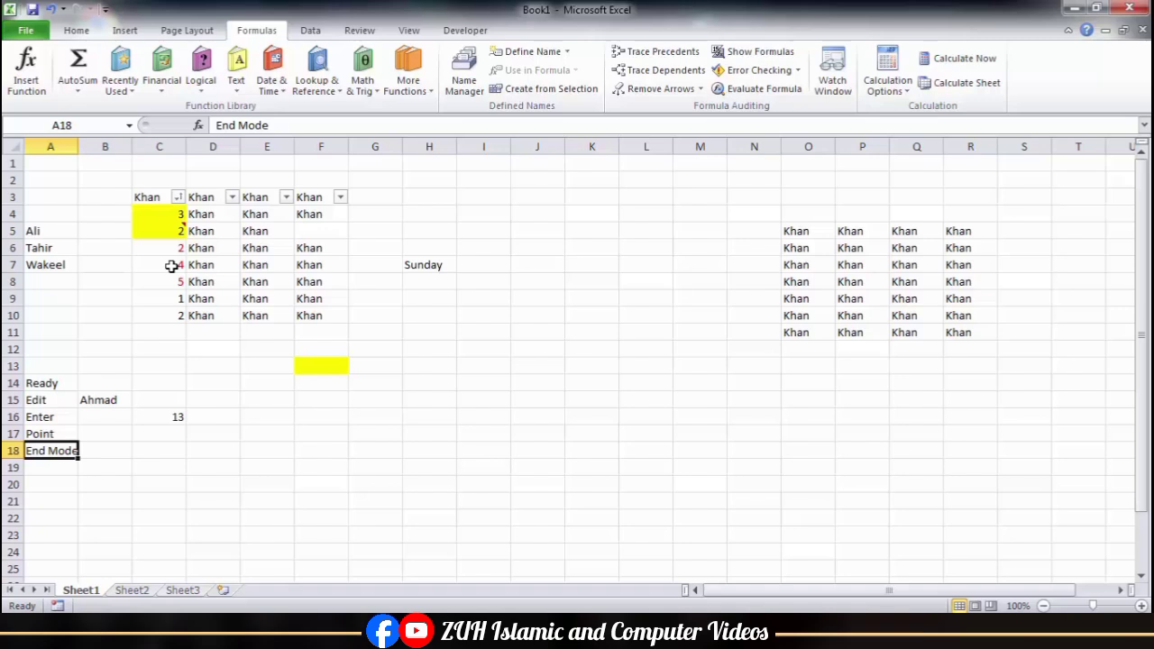
key("End")
key("Down")
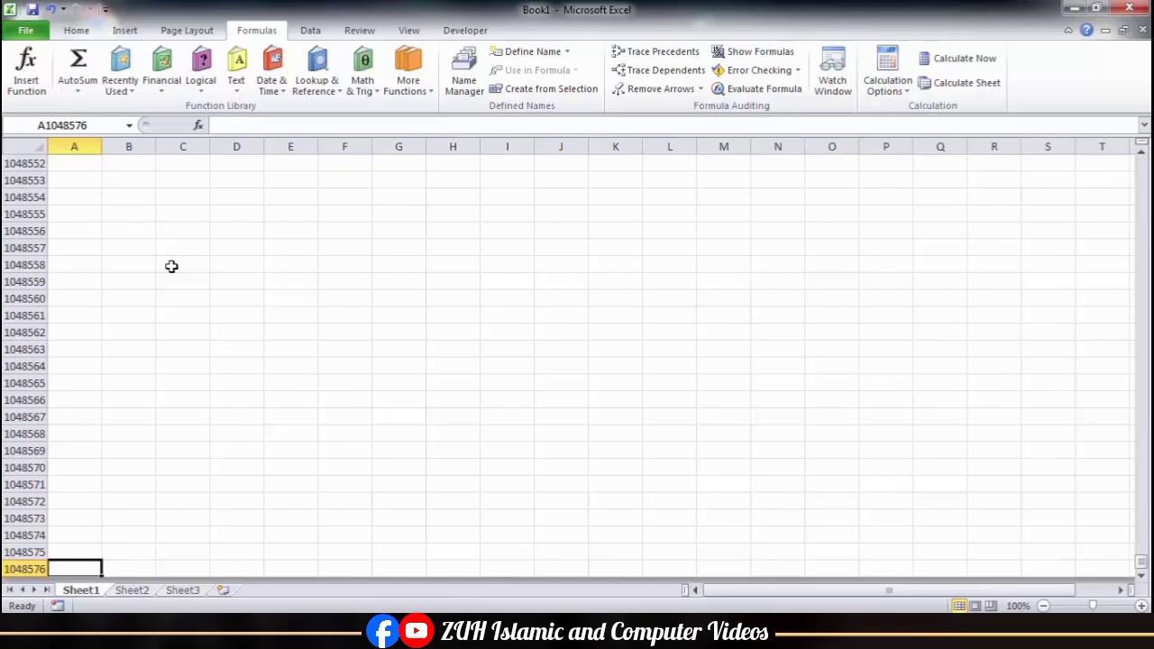
Jump up column A from the last row through the data block edges to cell A1
key("ctrl+Up")
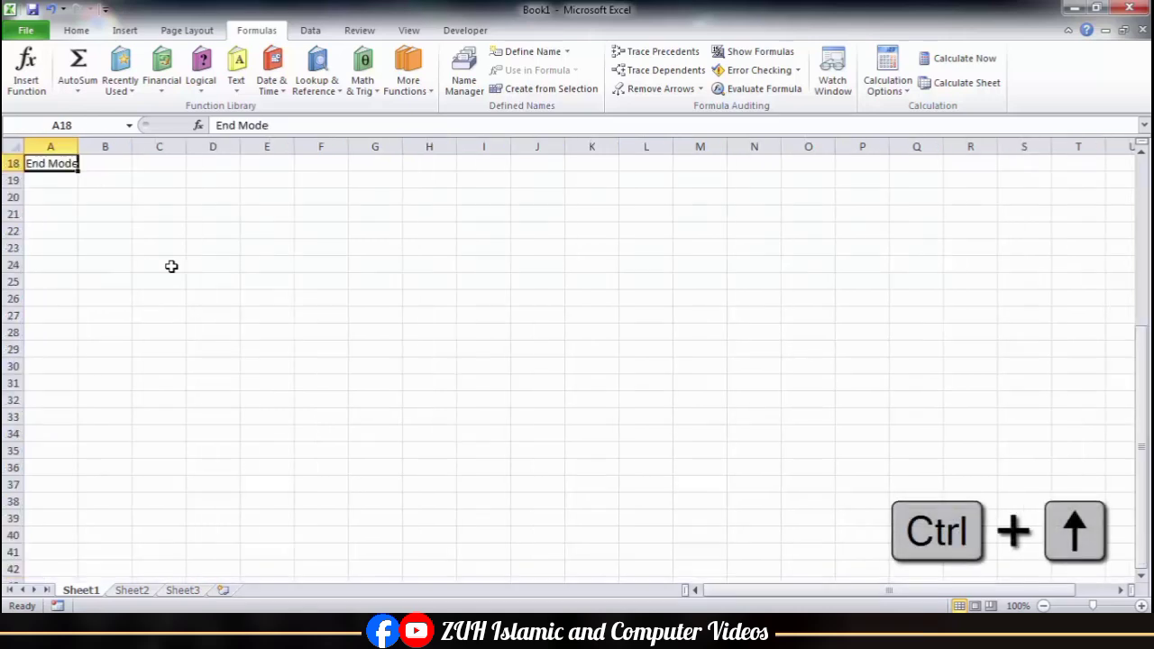
key("ctrl+Up")
key("ctrl+Up")
key("ctrl+Up")
key("ctrl+Up")
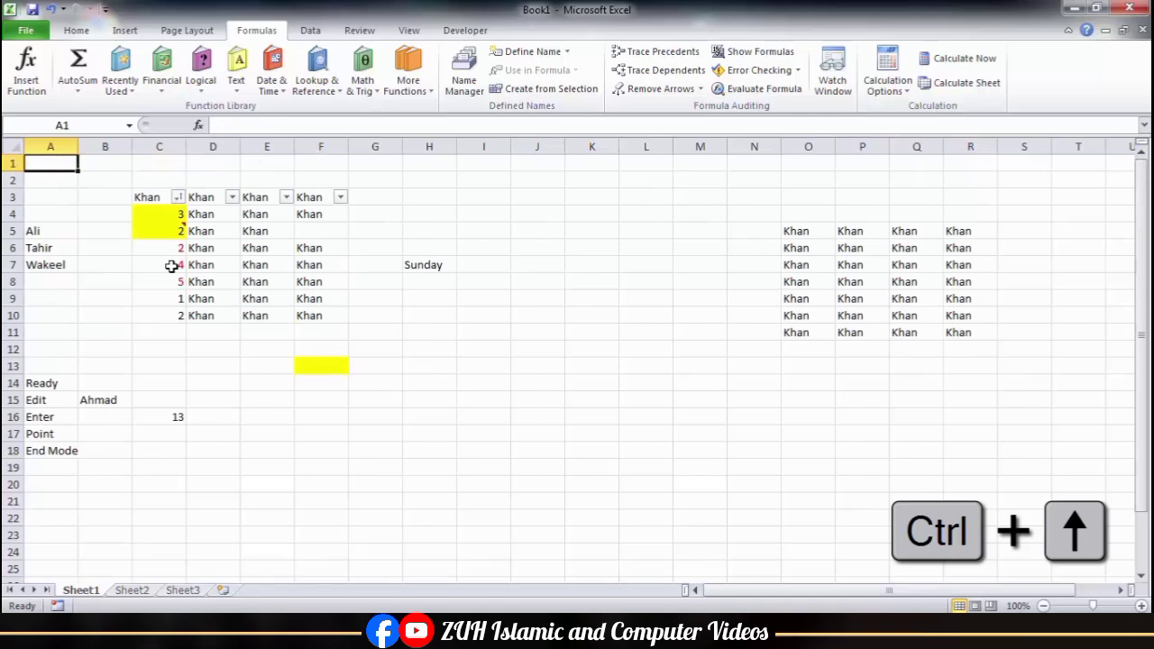
Jump down column A from A1 through the data block edges to row 1048576
key("ctrl+Down")
key("ctrl+Down")
key("ctrl+Down")
key("ctrl+Down")
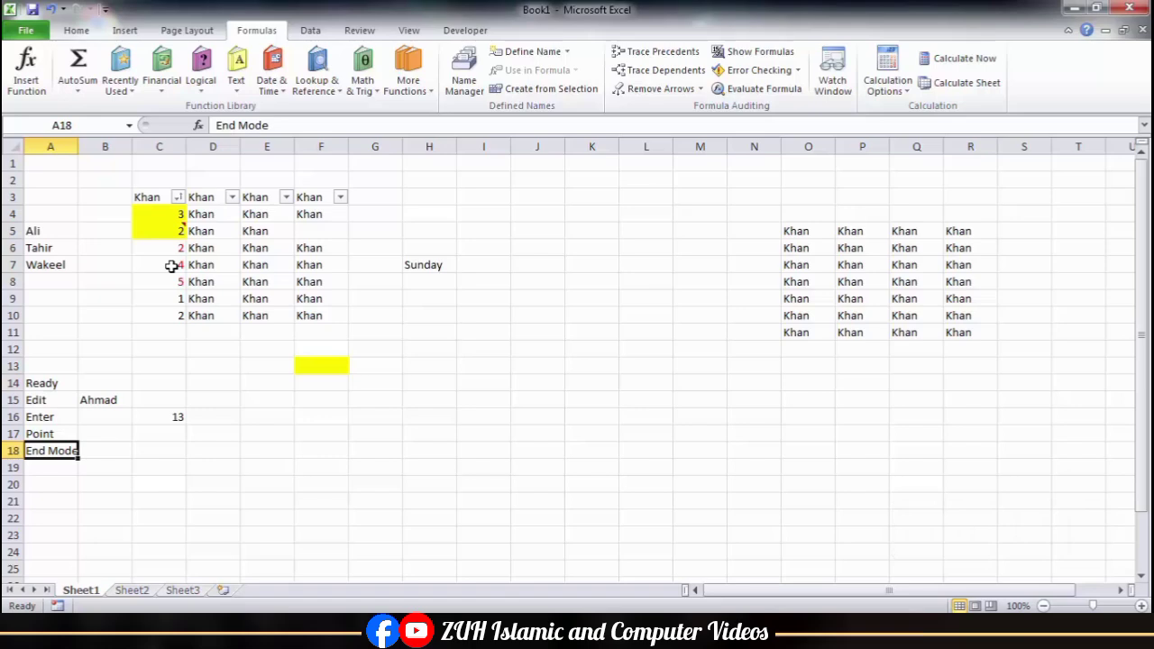
key("ctrl+Down")
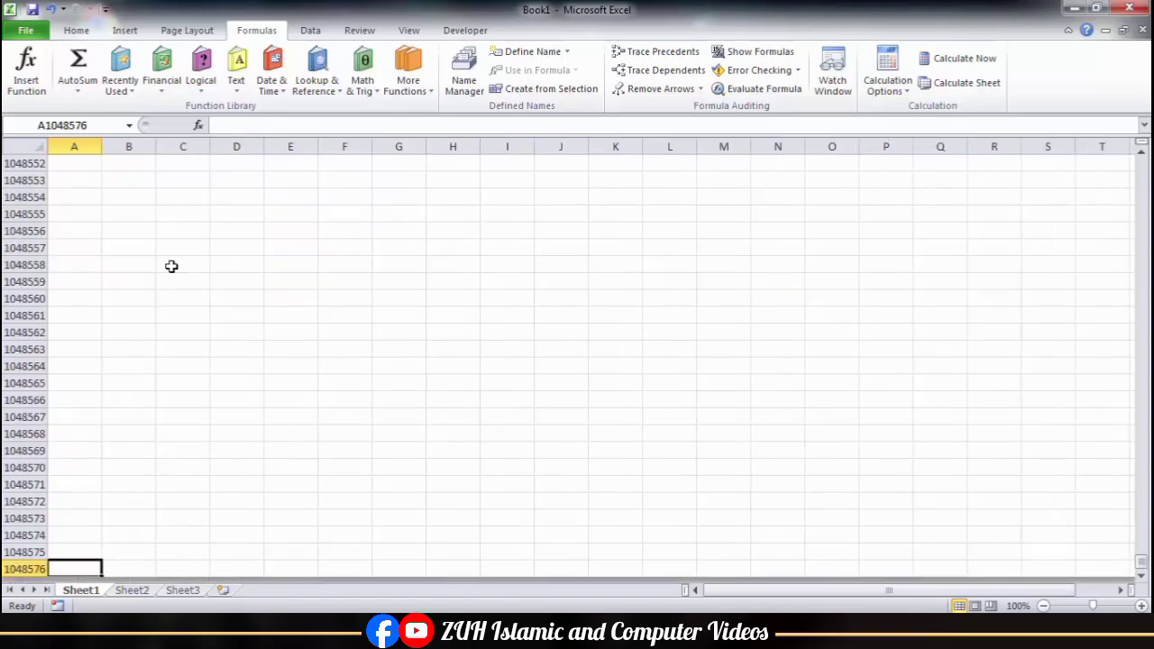
Jump between the last row and A18 in column A, and return to cell A1
key("ctrl+Up")
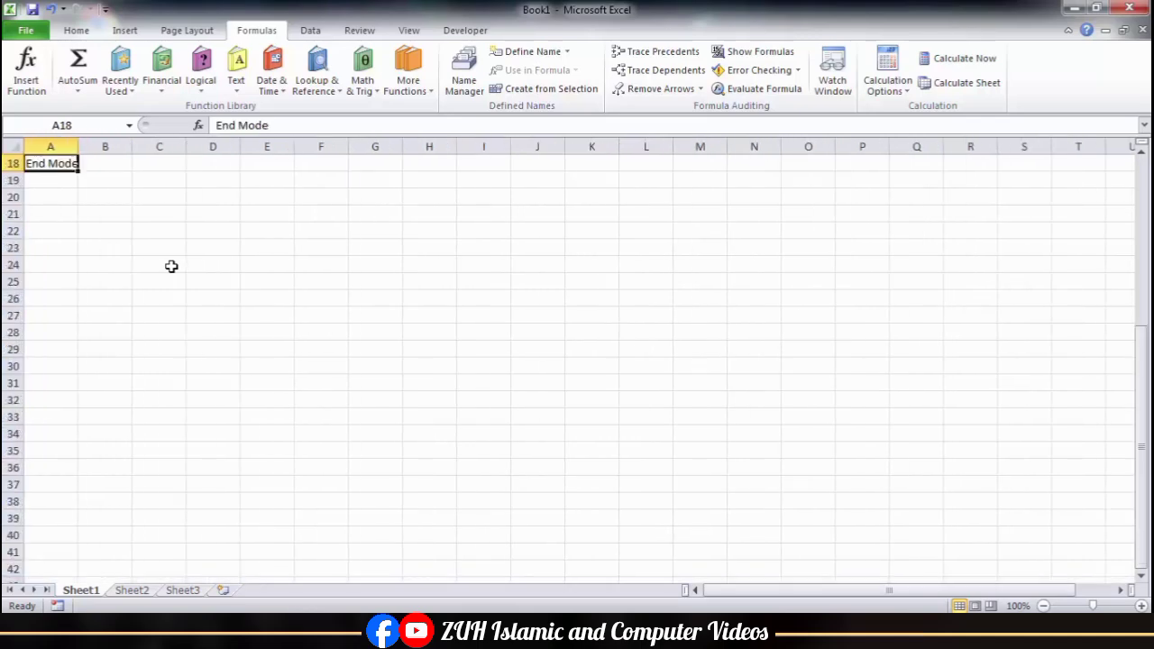
key("ctrl+Down")
key("ctrl+Up")
key("ctrl+Home")
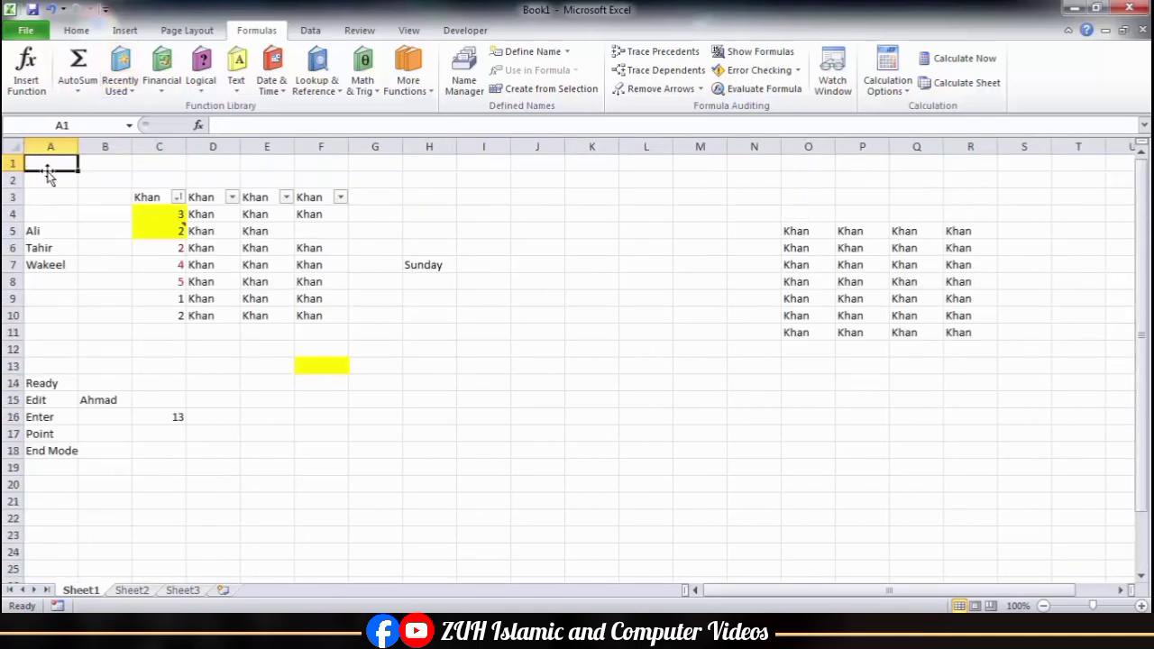
Step down column A from A1 to A18 in End mode, pausing at A4, A7 and A13
key("End")
key("Down")
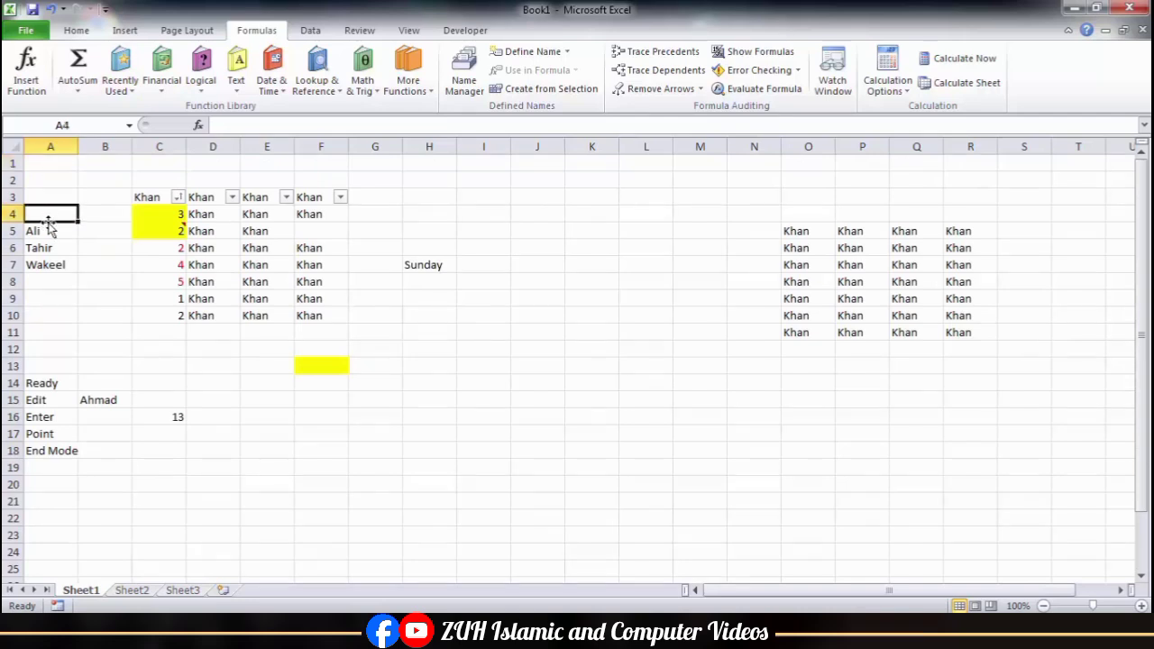
key("End")
key("Down")
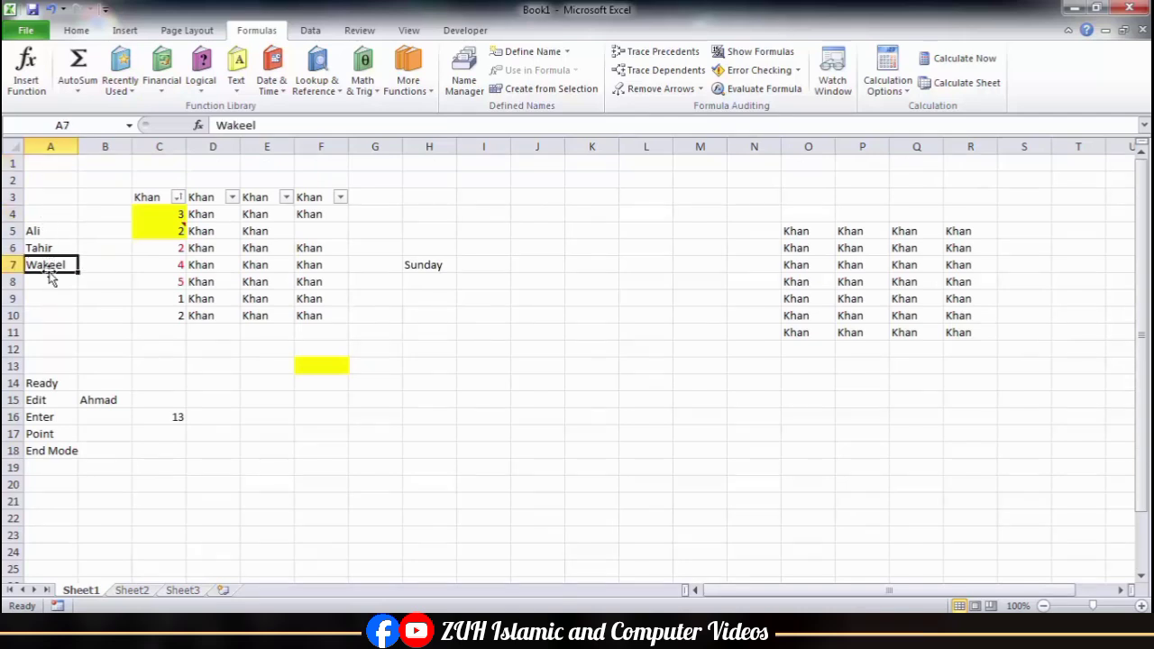
key("End")
key("Down")
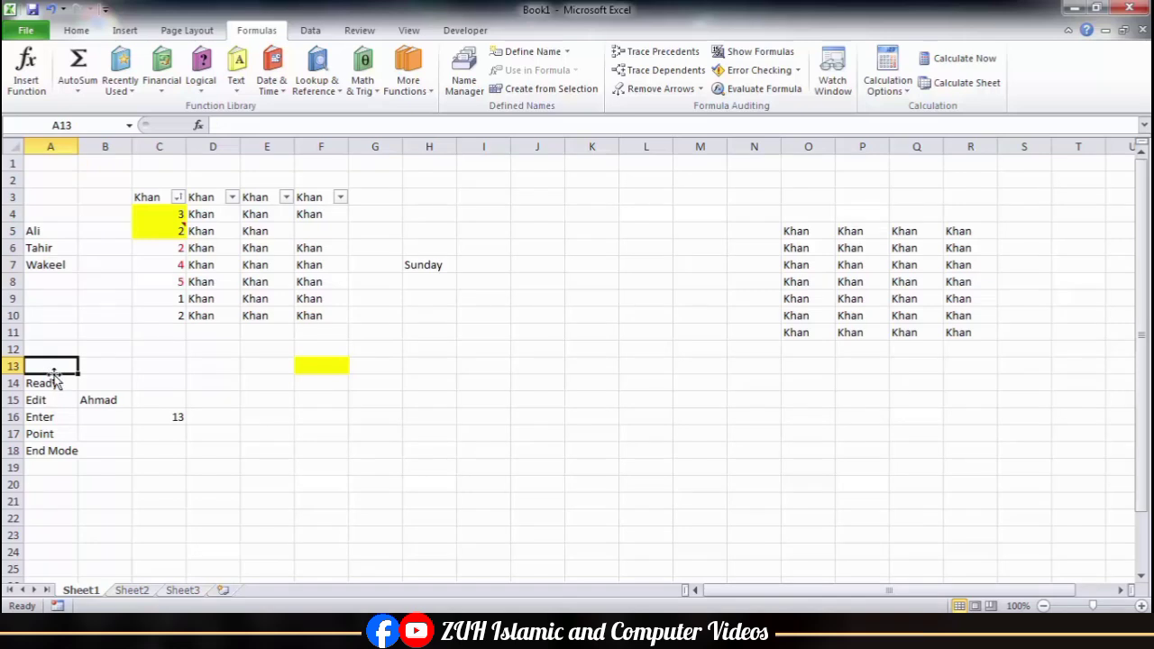
key("End")
key("Down")
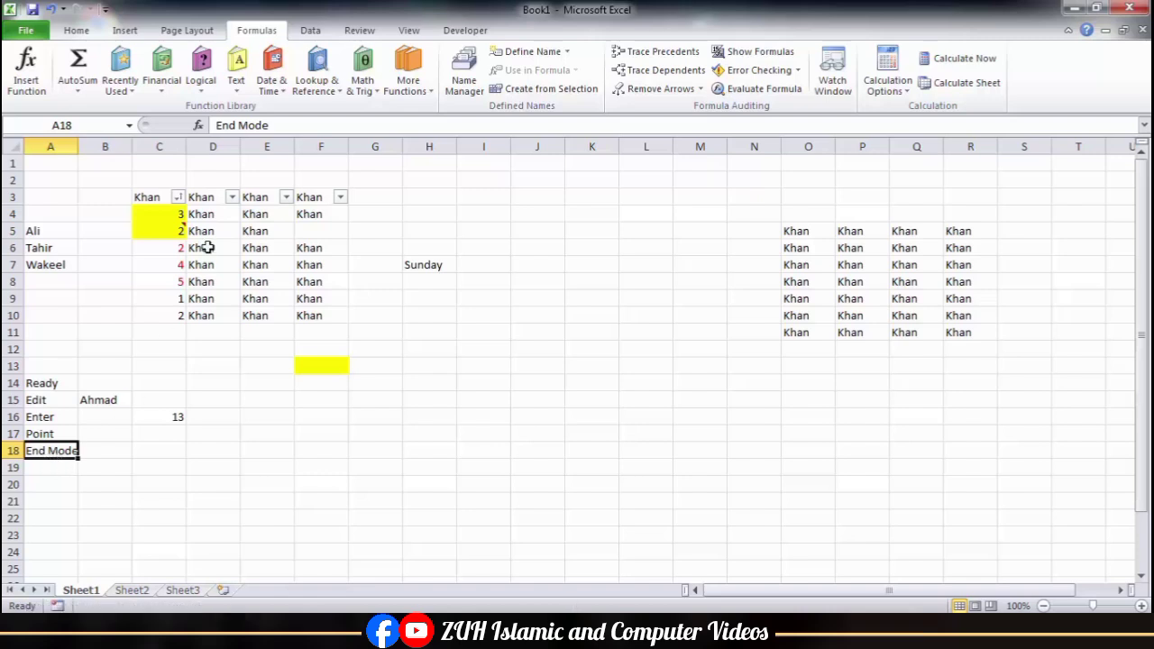
Move down column C from C10 to C15, and select cell C16
left_click(180, 315)
key("Down")
key("Down")
key("Down")
key("Down")
key("Down")
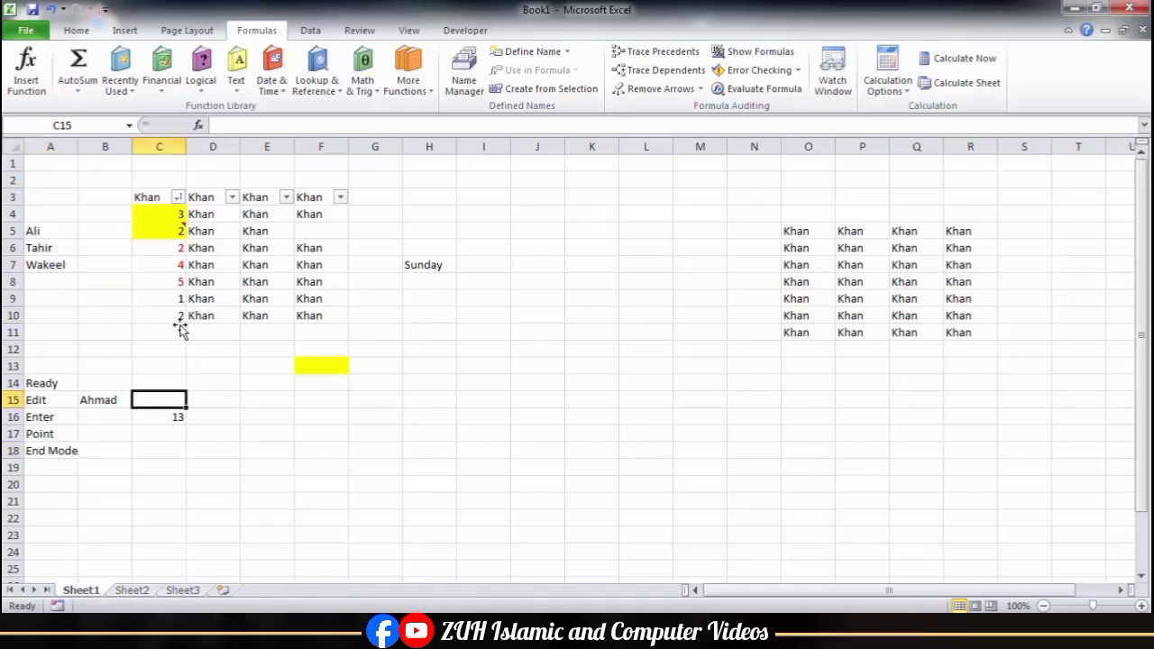
left_click(174, 414)
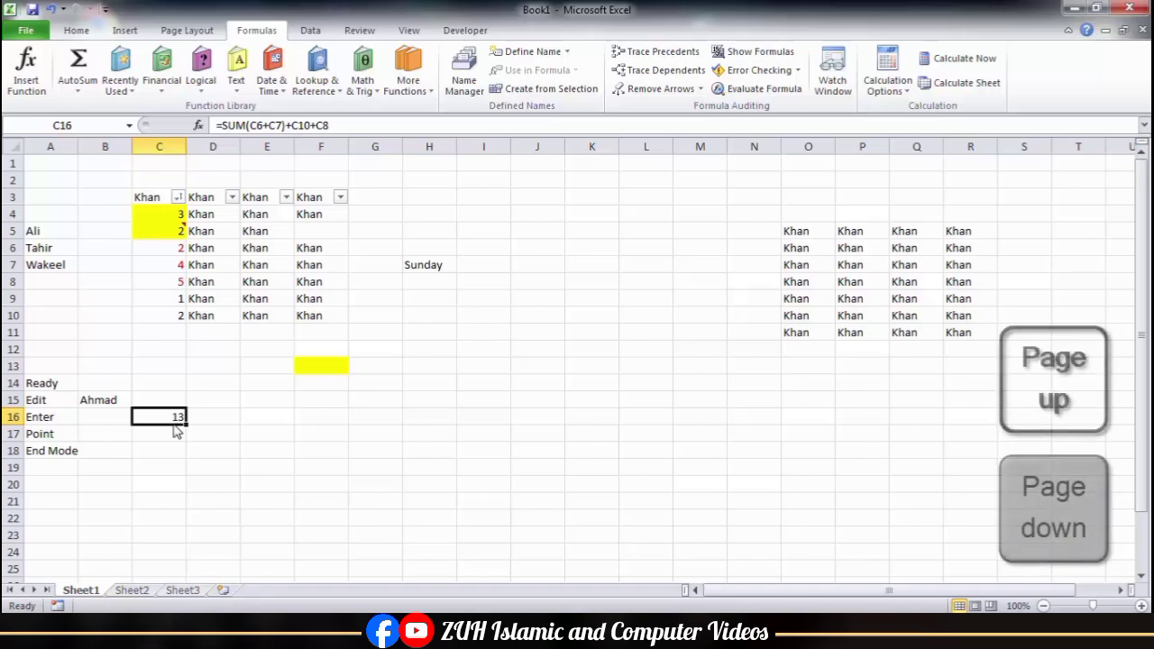
Move down column C from C16 several full screens at a time
key("Page_Down")
key("Page_Down")
key("Page_Down")
key("Page_Down")
key("Page_Down")
key("Page_Down")
key("Page_Down")
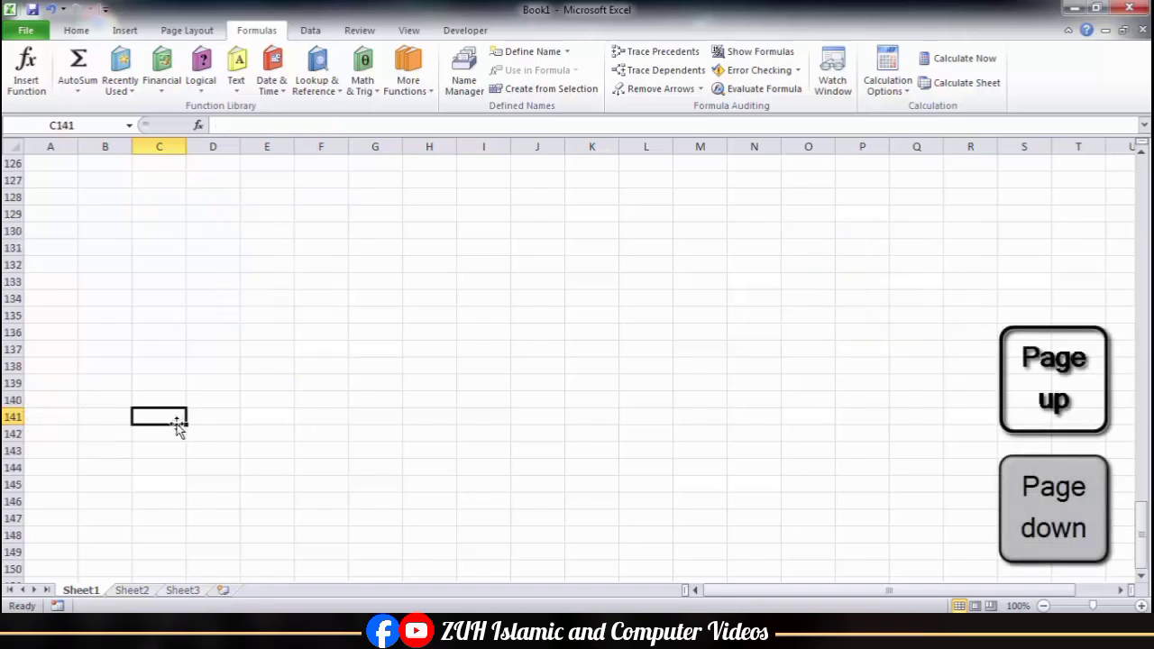
Move back up column C one full screen at a time to cell C16
key("Page_Up")
key("Page_Up")
key("Page_Up")
key("Page_Up")
key("Page_Up")
key("Page_Up")
key("Page_Up")
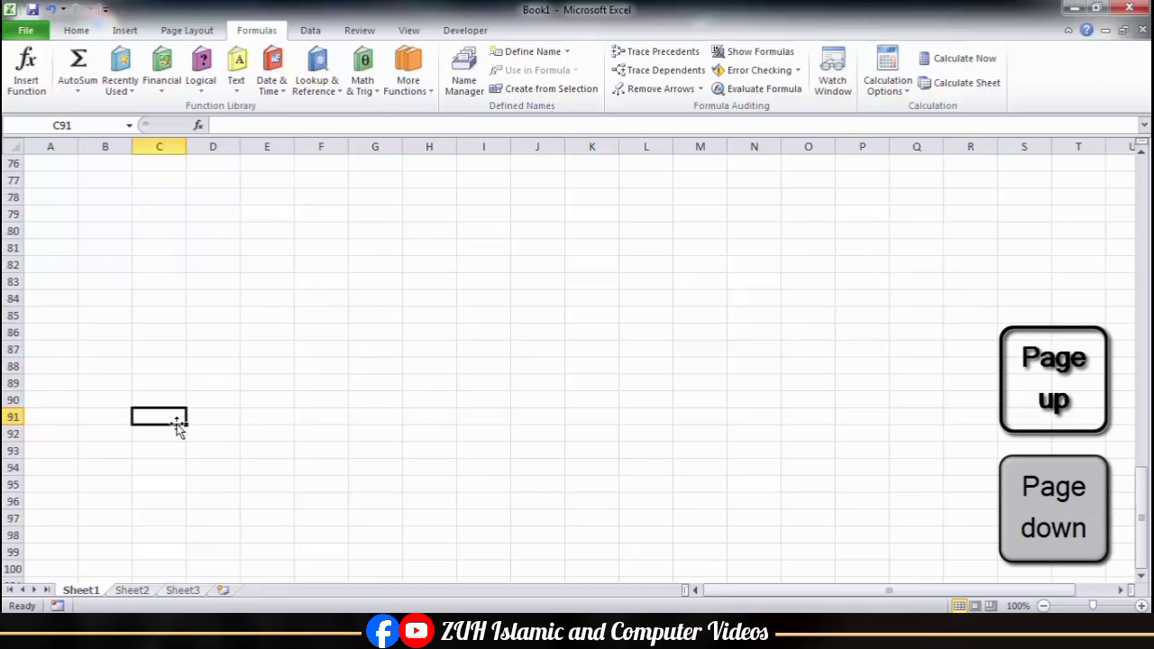
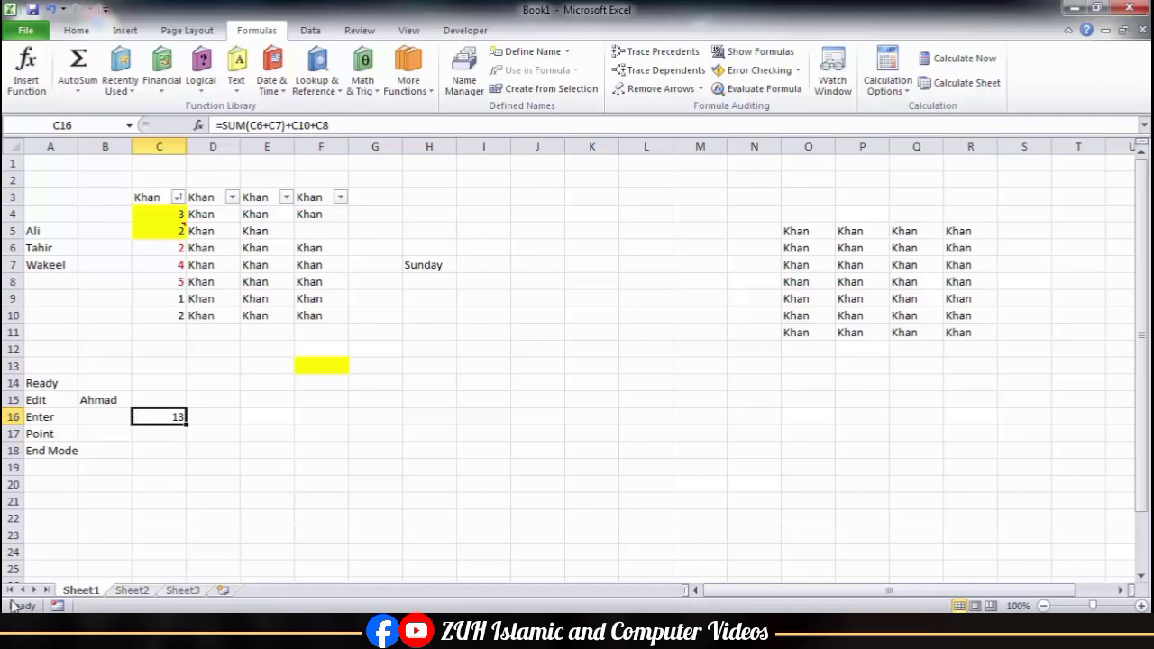
Select cell B1 and move down column B one full screen at a time to B176
left_click(105, 164)
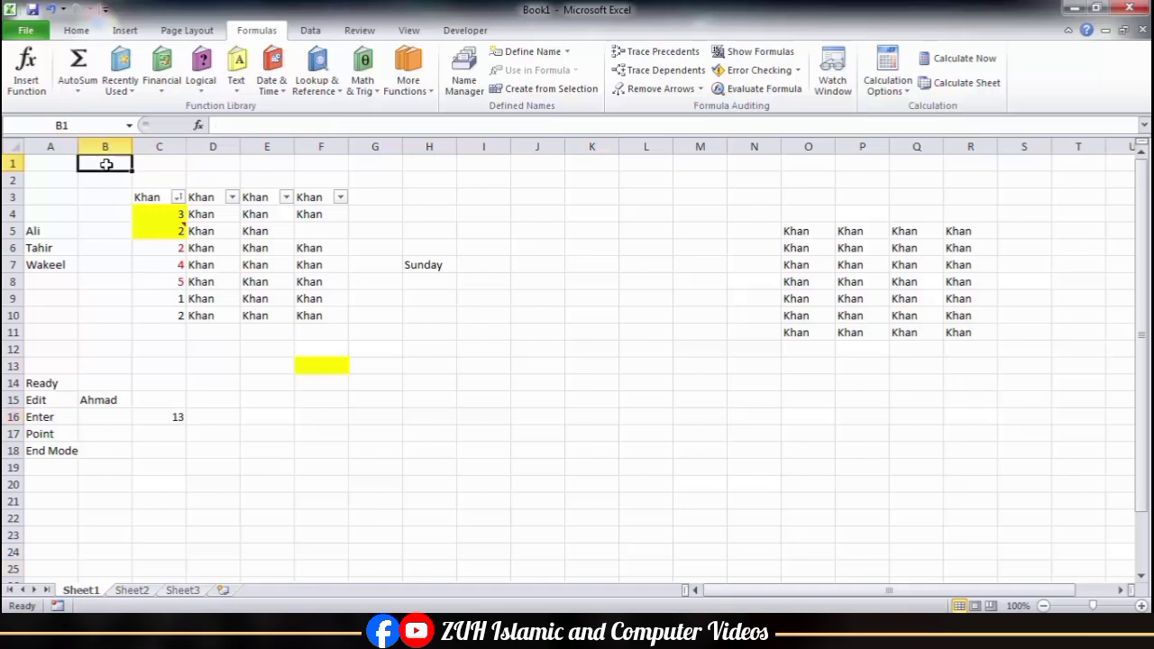
key("Page_Down")
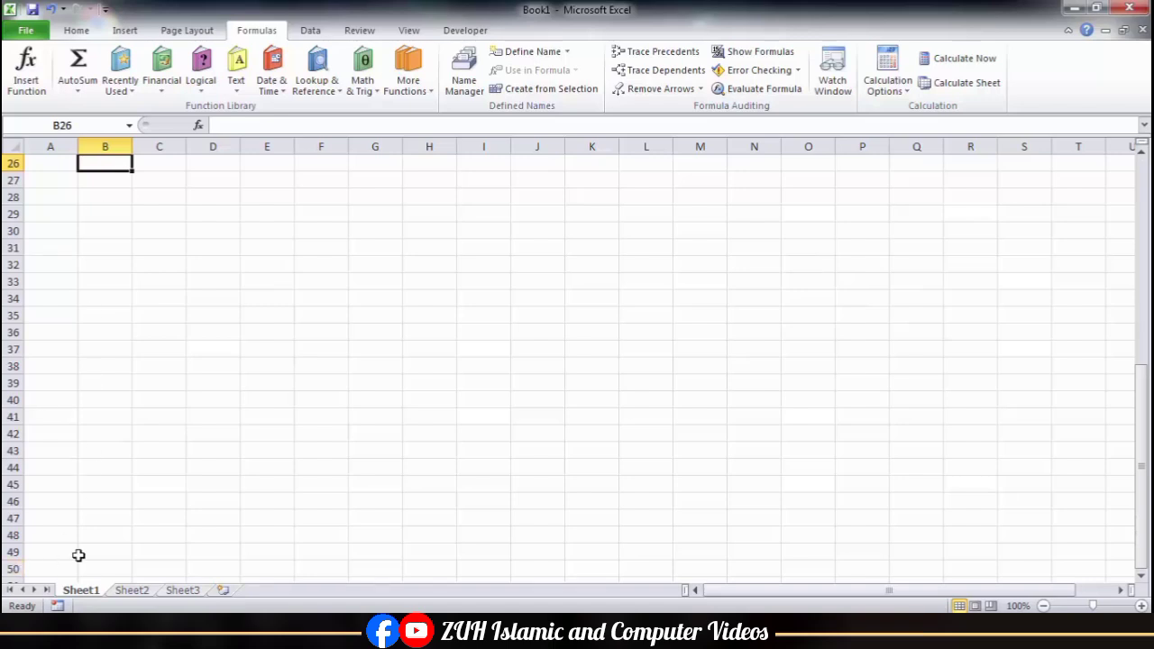
key("Page_Down")
key("Page_Down")
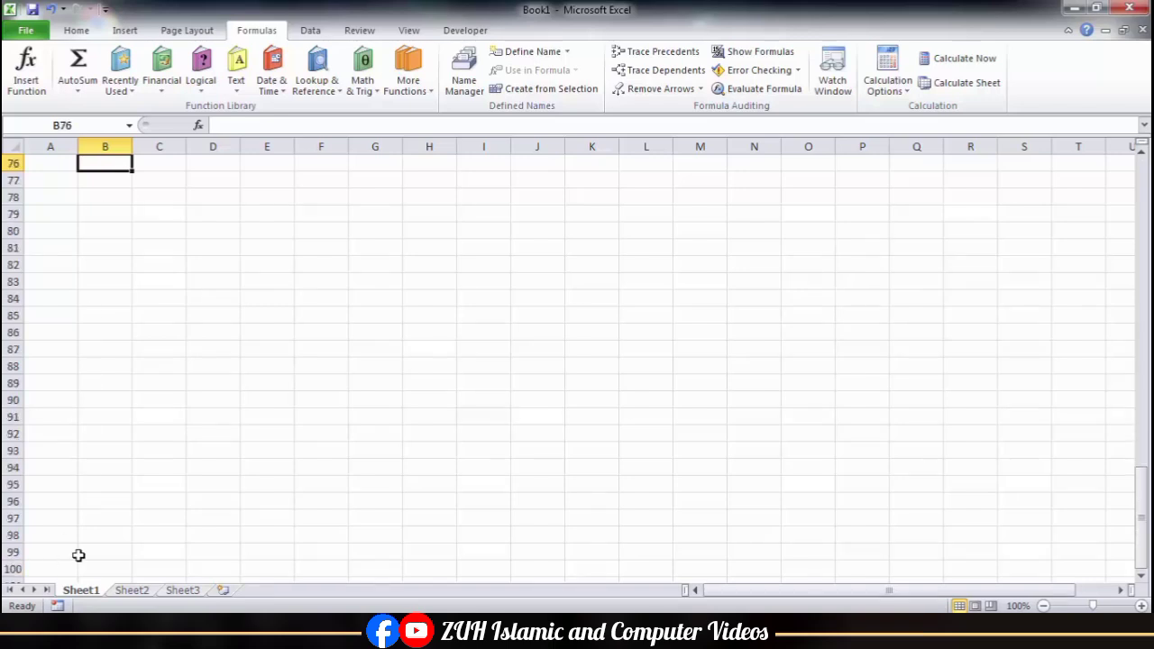
key("Page_Down")
key("Page_Down")
key("Page_Down")
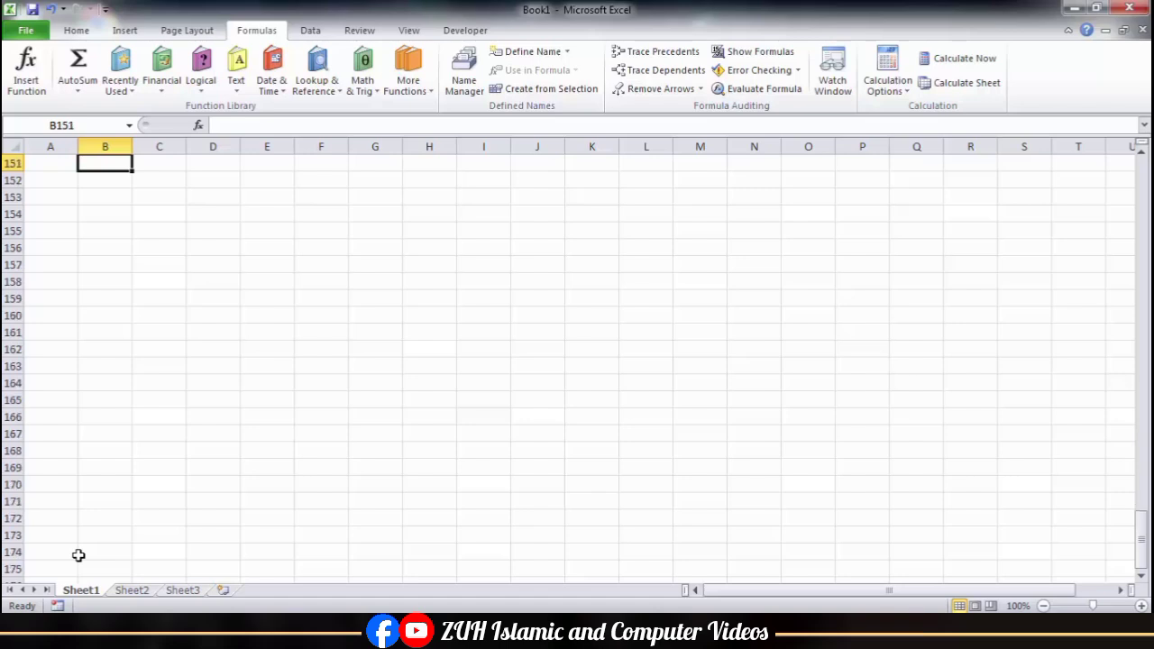
key("Page_Down")
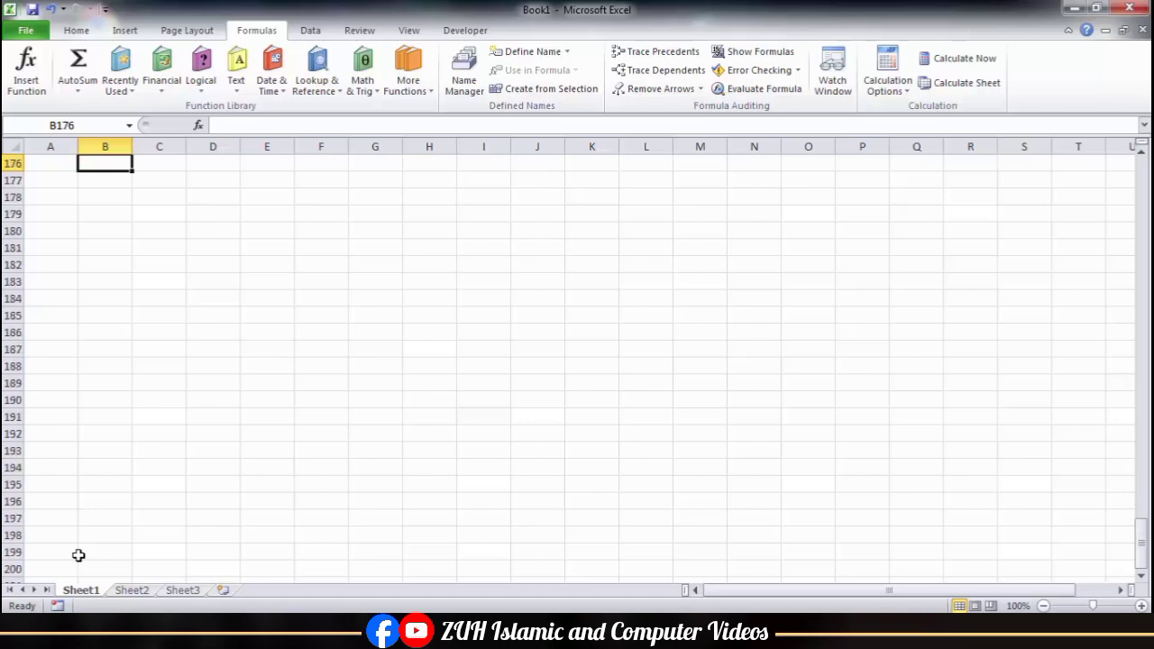
Zoom the sheet to 160% around the data and select cell D1
left_click(137, 248)
scroll(137, 248, "up", 20)
scroll(137, 248, "up", 20)
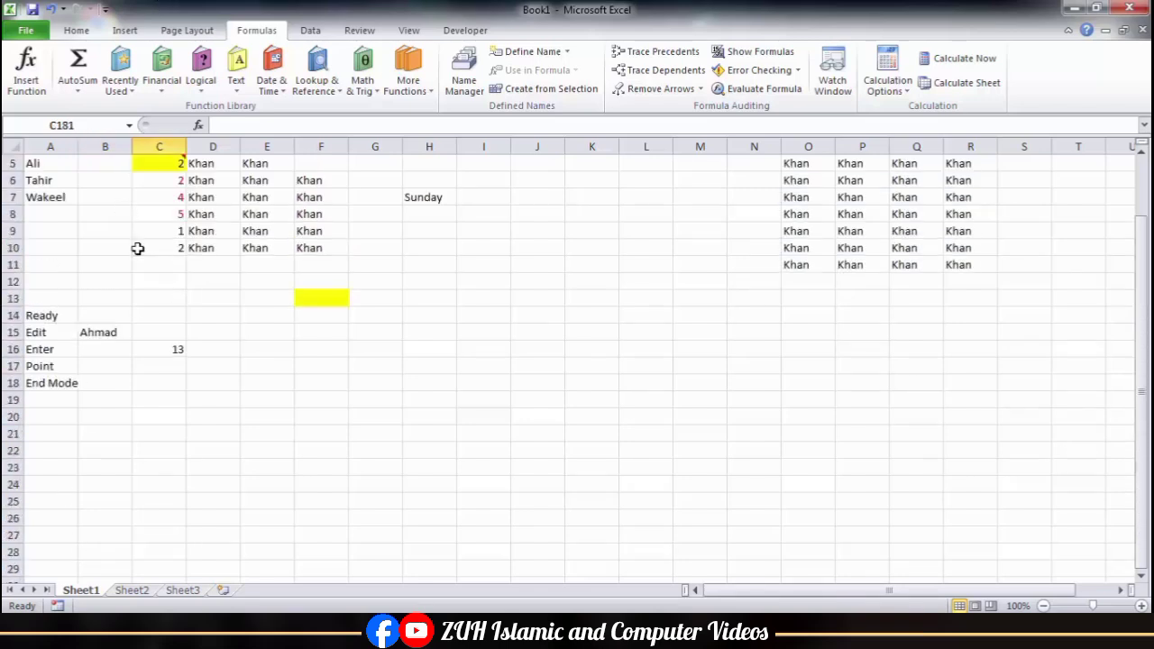
left_click(131, 227)
scroll(132, 227, "up", 4)
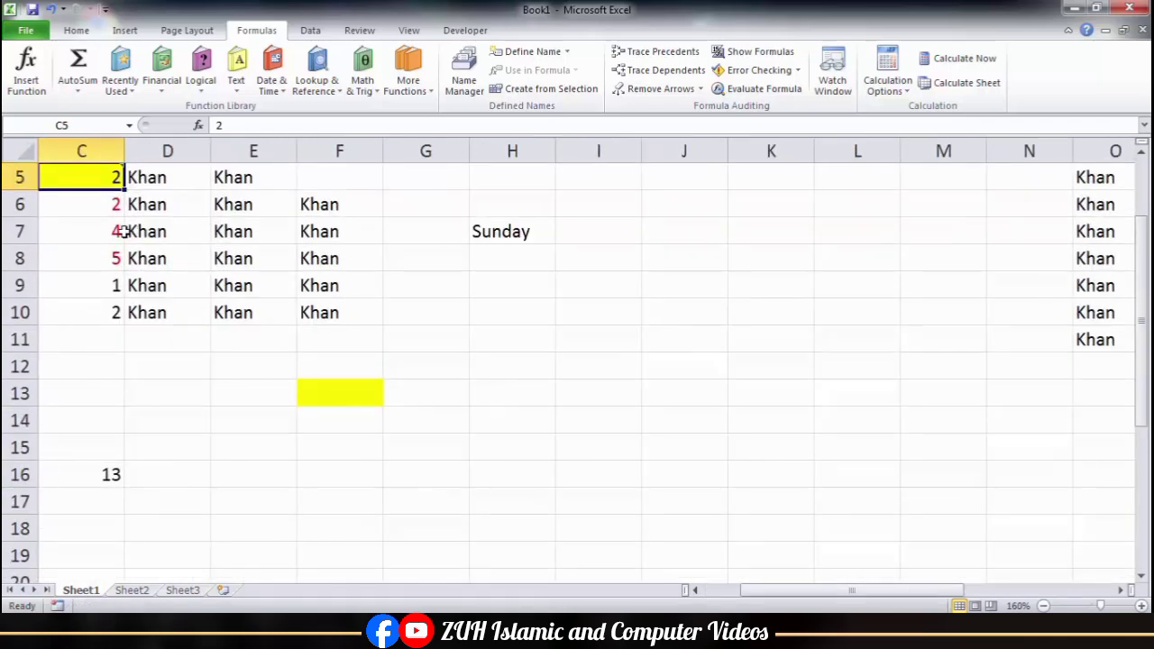
scroll(186, 290, "up", 2)
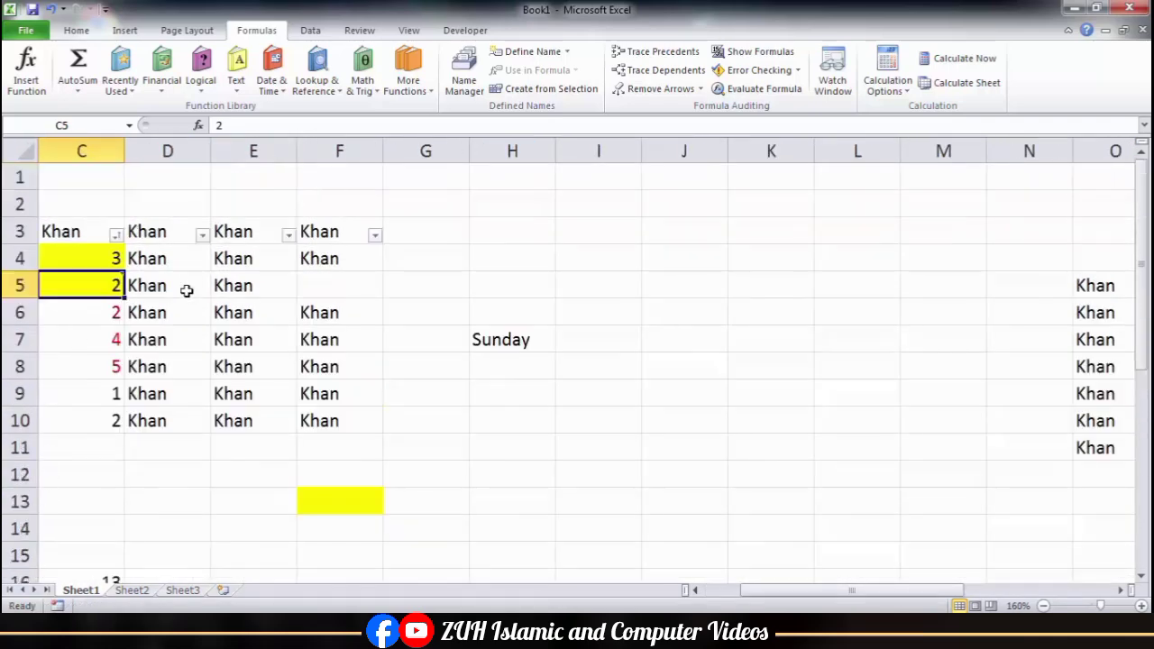
left_click(159, 180)
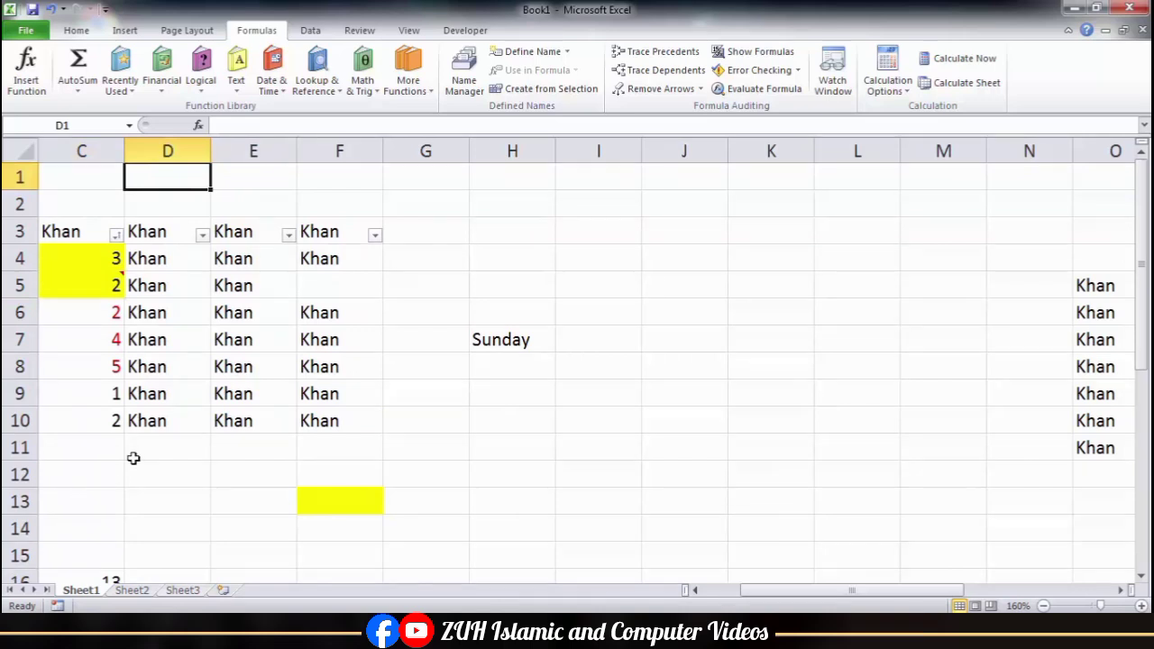
Move down column D from D1 to D76 by full screens, and return the view to the first rows
key("Page_Down")
key("Page_Down")
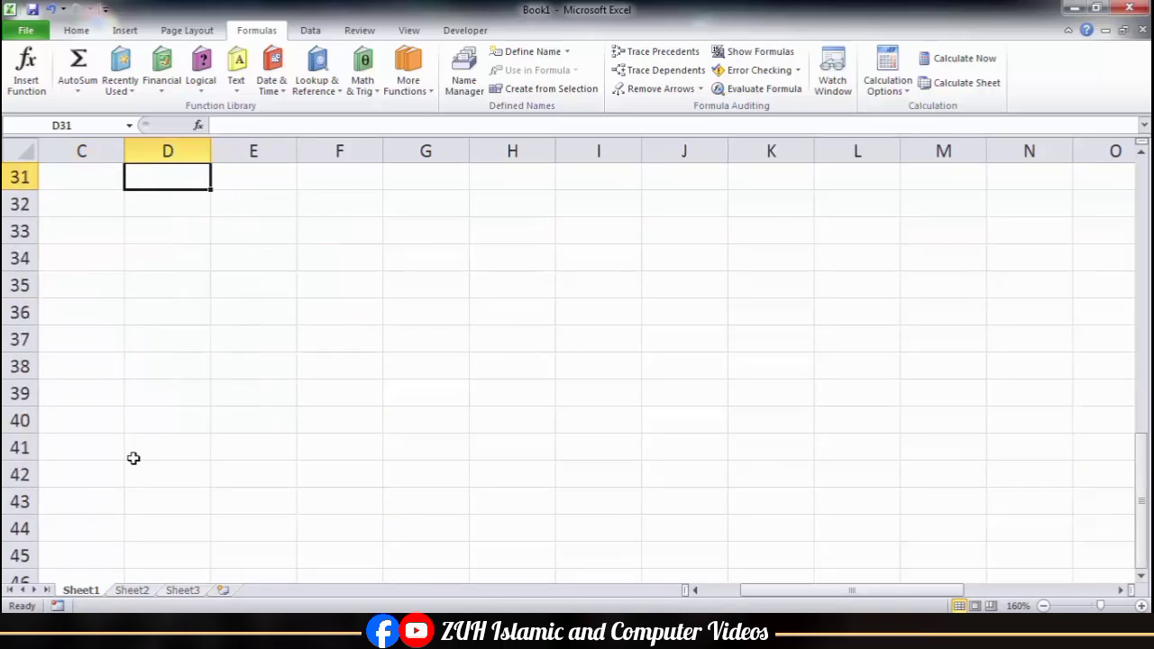
key("Page_Down")
key("Page_Down")
key("Page_Down")
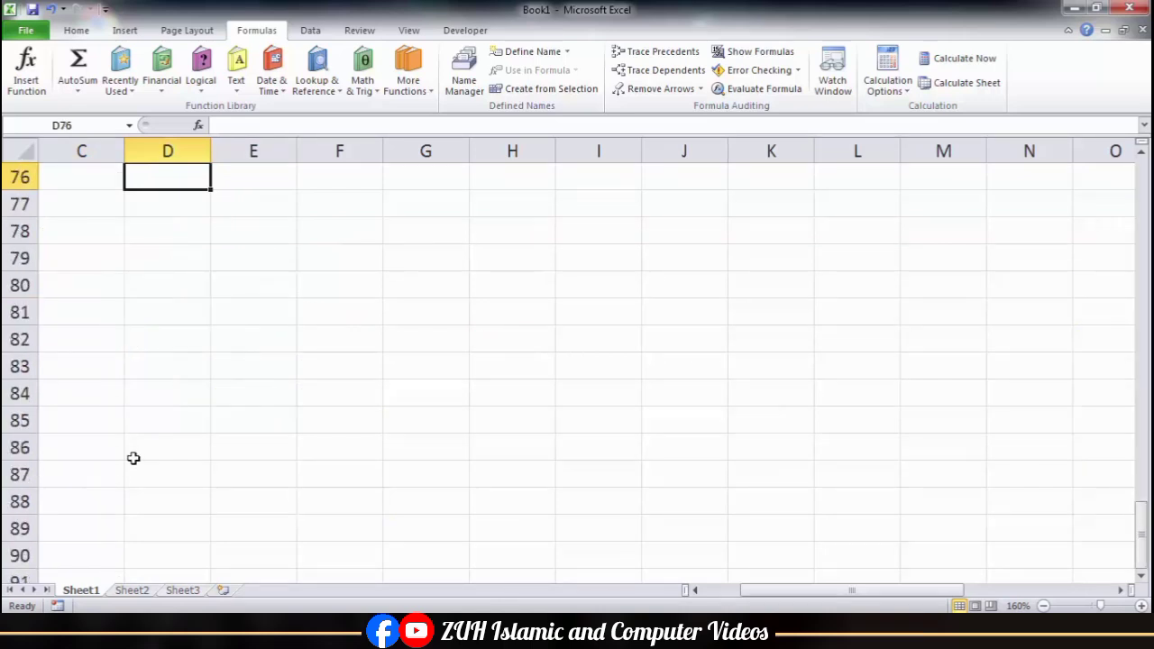
scroll(133, 458, "up", 20)
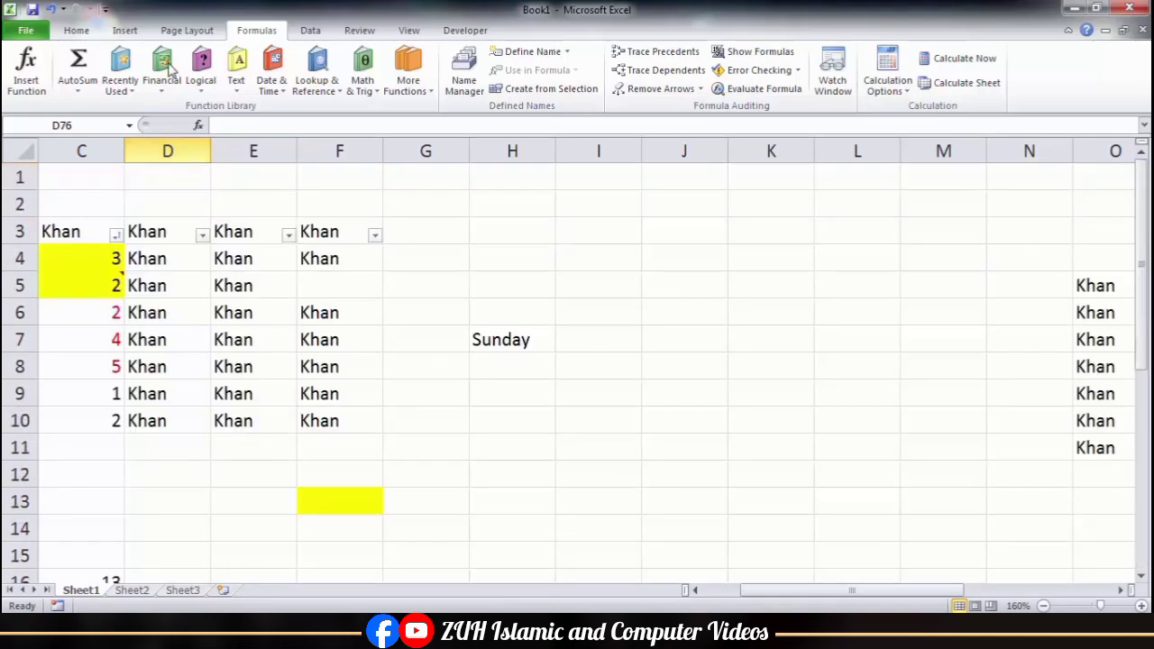
Switch the sheet to Page Layout view and select cell D1
left_click(408, 33)
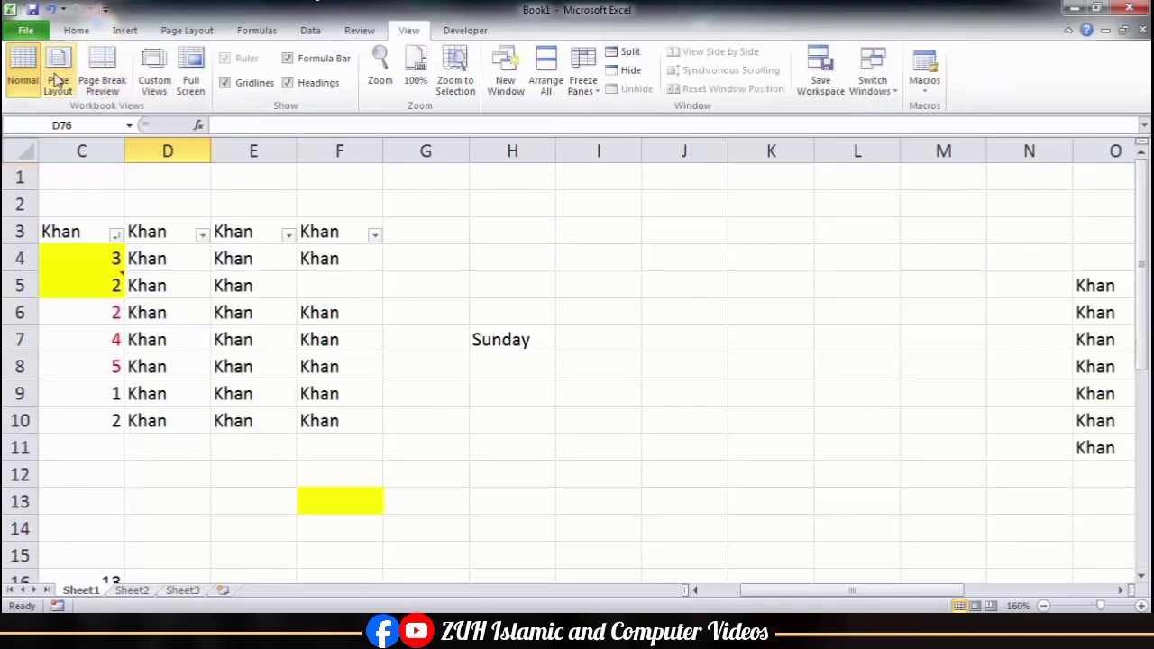
left_click(58, 77)
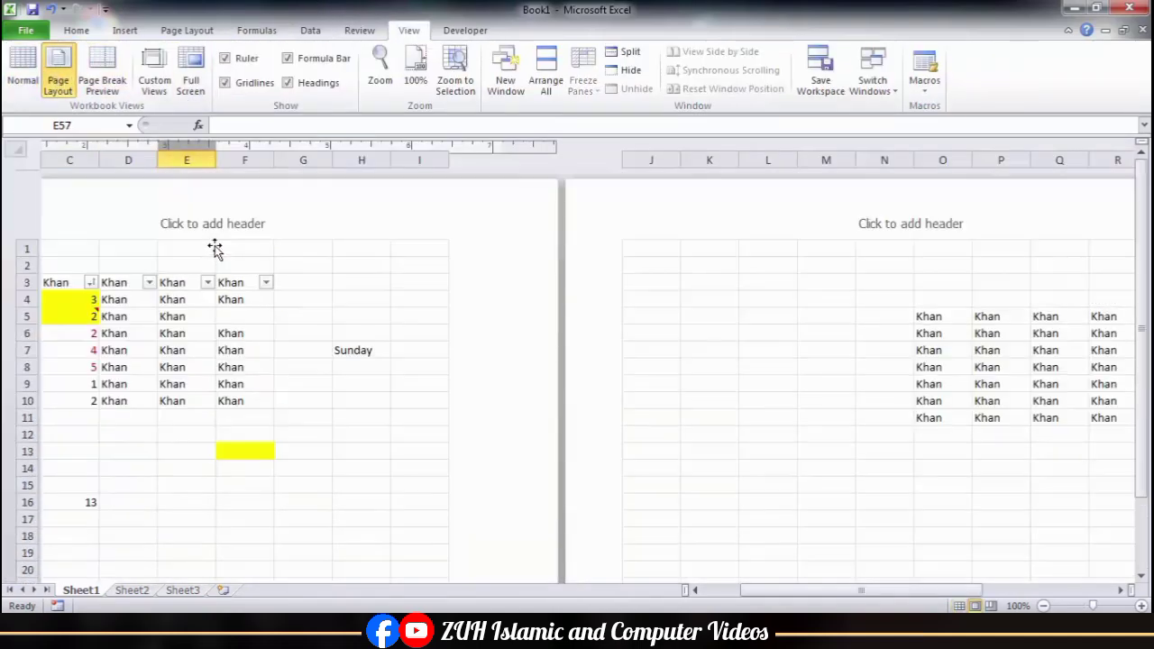
left_click(140, 250)
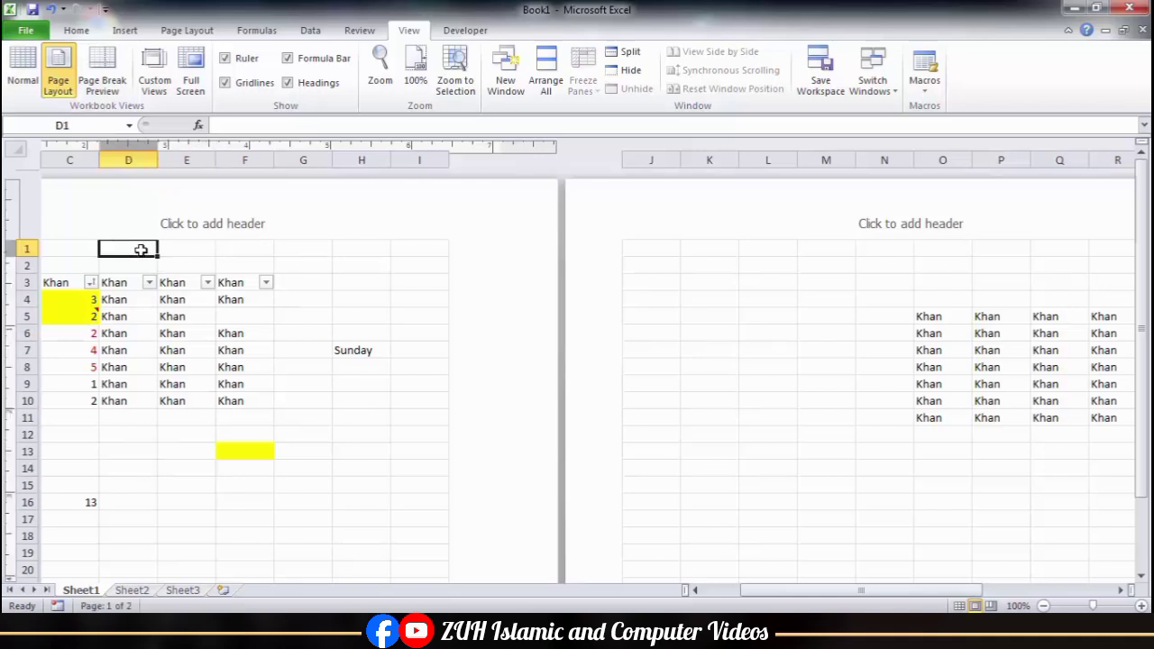
Move down column D page by page to D95 and back up to D1
key("Page_Down")
key("Page_Down")
key("Page_Down")
key("Page_Down")
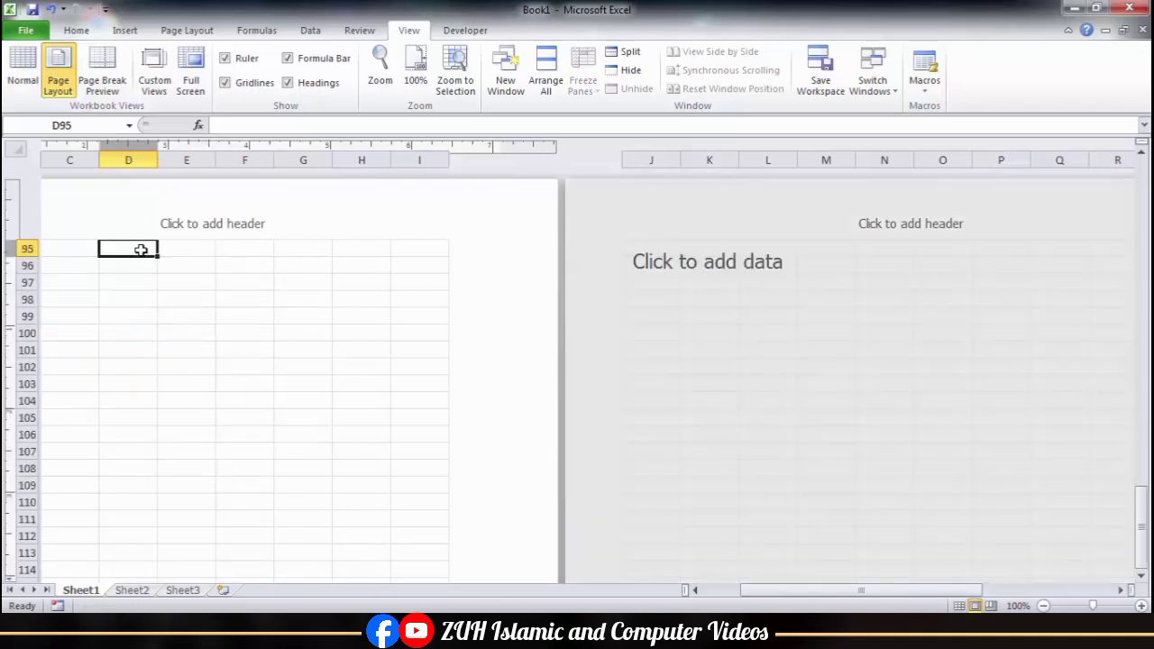
key("Page_Up")
key("Page_Up")
key("Page_Up")
key("Page_Up")
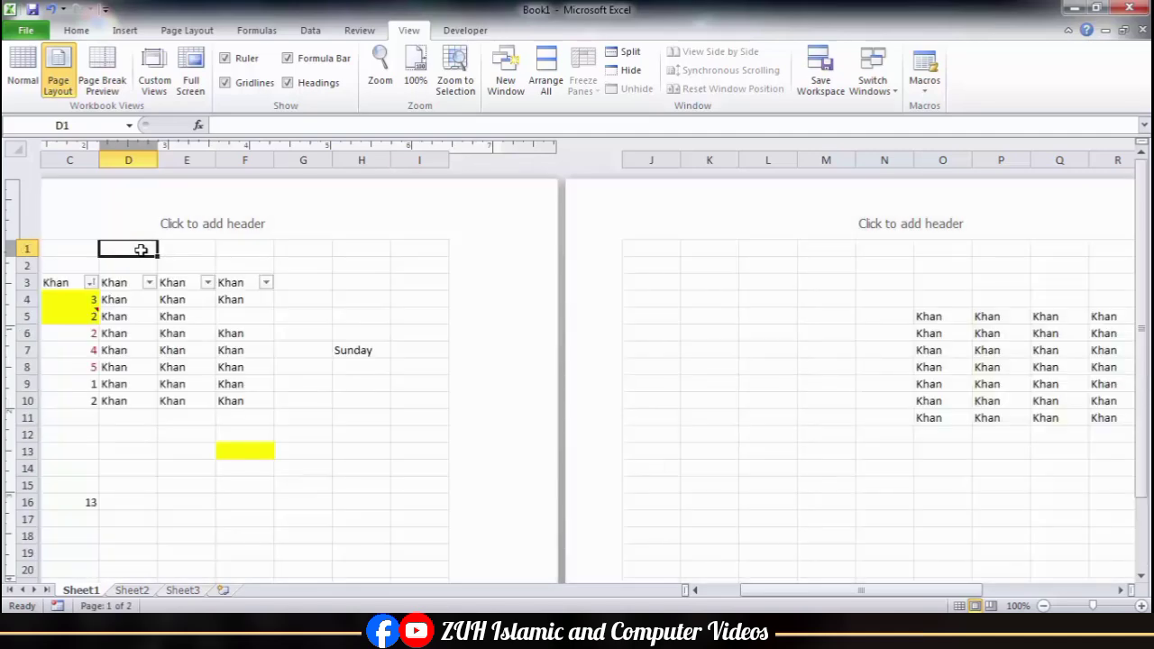
Move the selection to cell B1 and return the sheet to Normal view
key("Left")
key("Left")
left_click(23, 81)
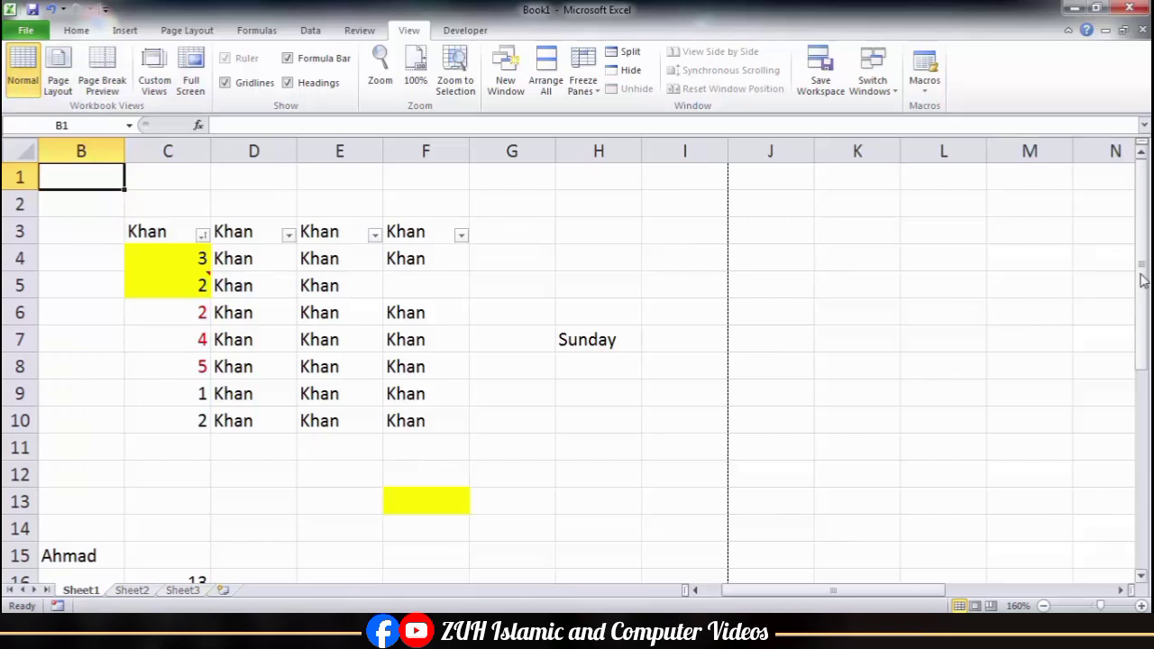
Scroll vertically past the used rows to the sheet's last row, 1048576, using accelerated scrolling
left_click_drag(1141, 267, 1137, 461)
left_click_drag(1138, 520, 1138, 520)
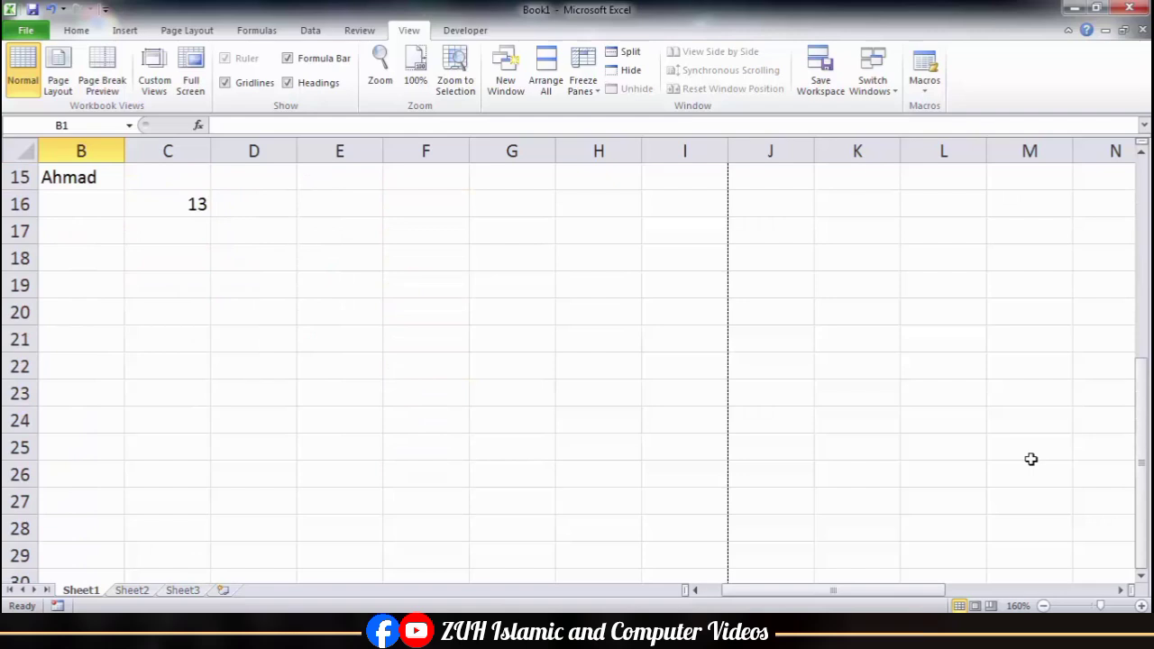
key("shift")
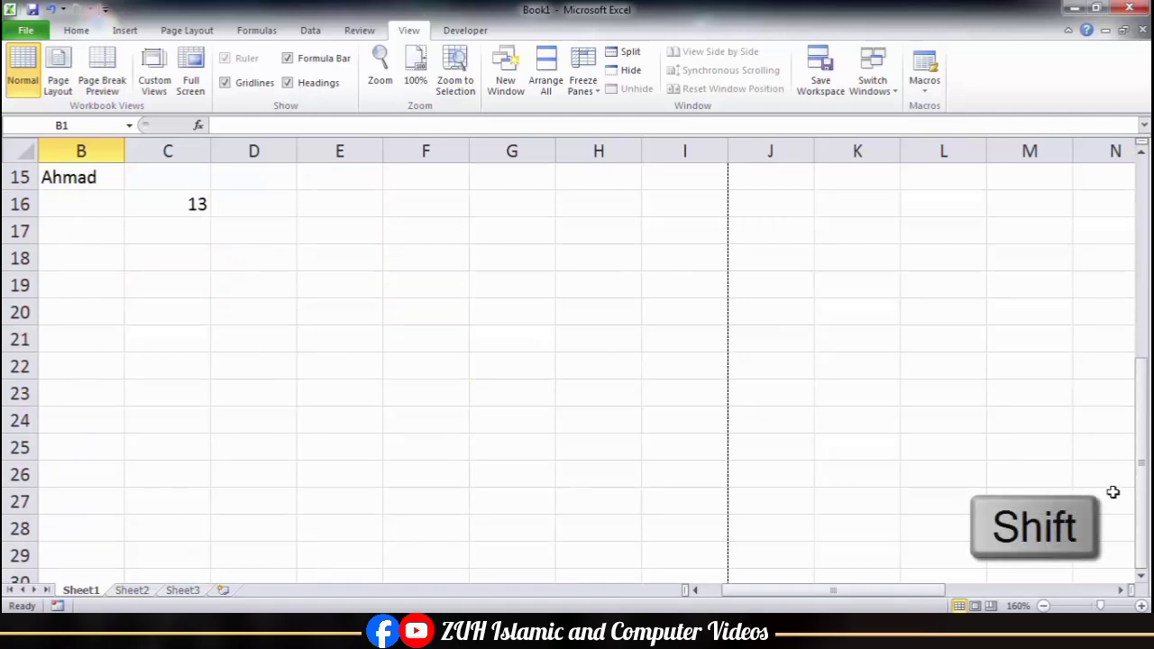
left_click_drag(1140, 521, 1143, 520)
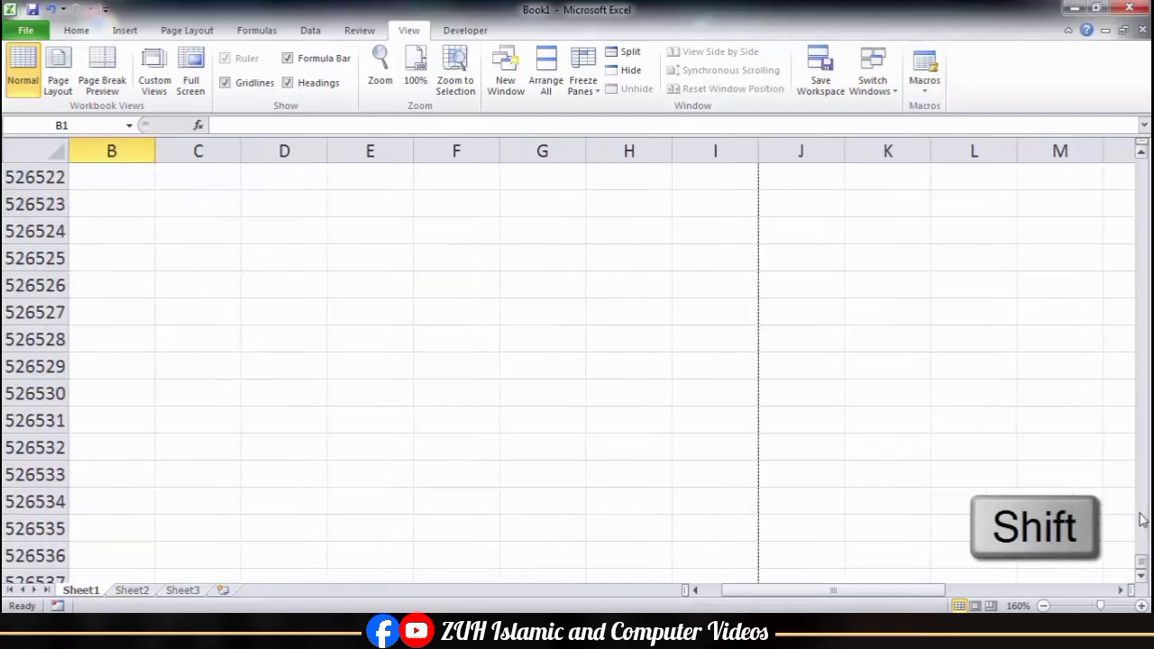
left_click(1141, 568, "shift")
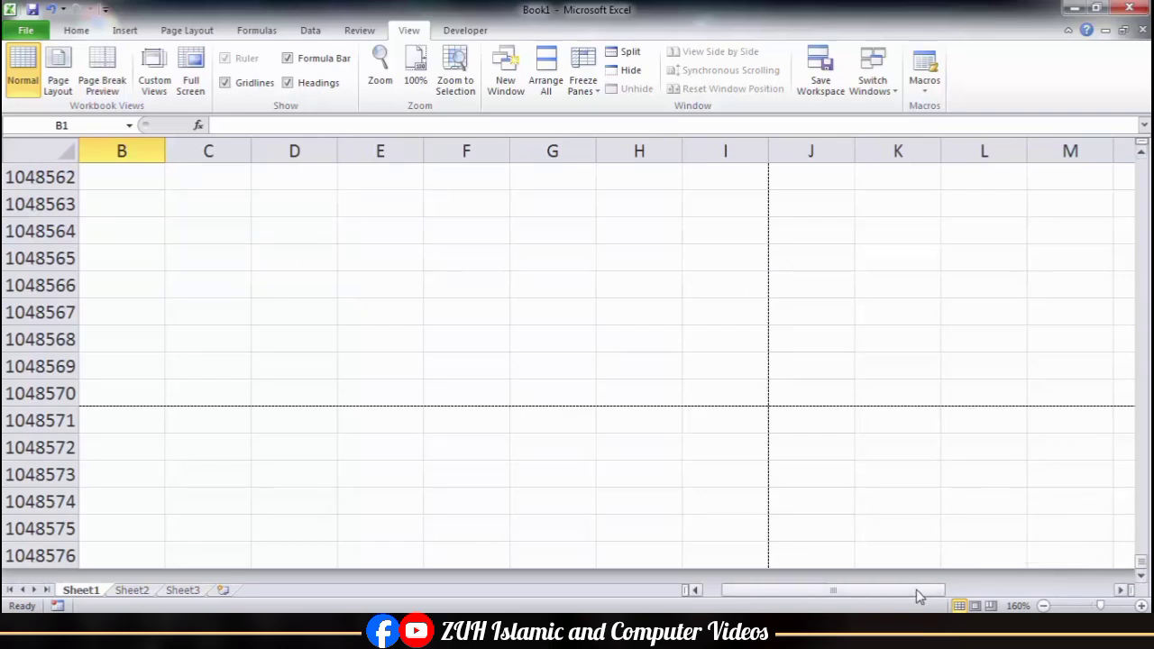
Scroll horizontally past the used columns to the sheet's last column, XFD, using accelerated scrolling
left_click_drag(917, 597, 1118, 595)
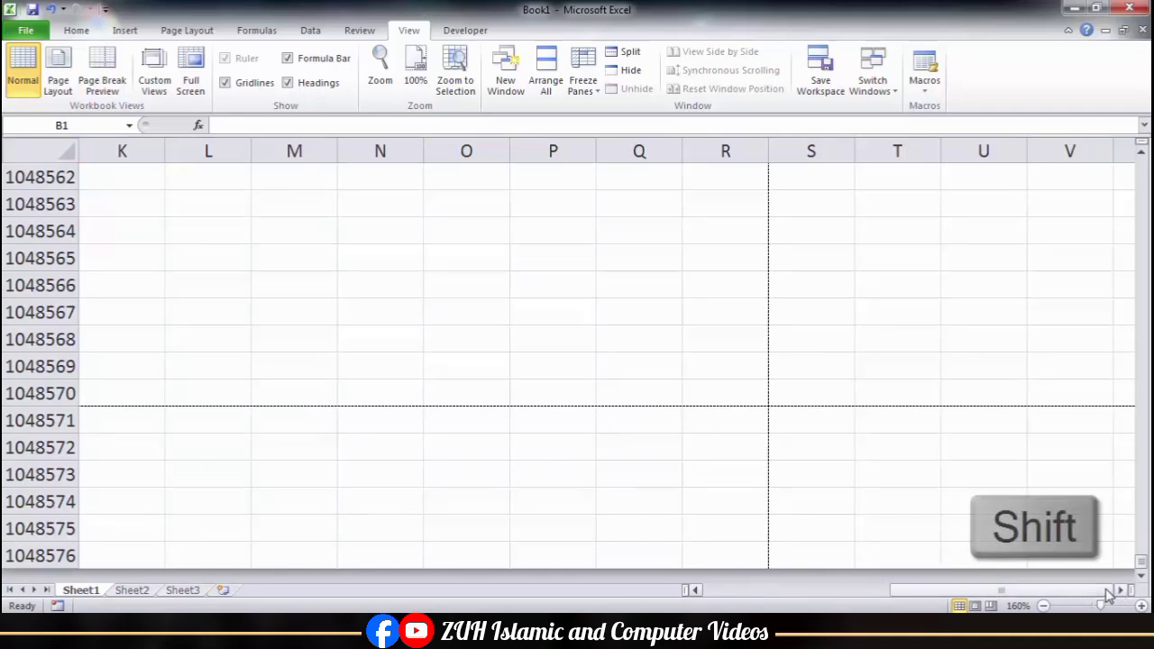
left_click_drag(1106, 592, 1107, 591)
left_click(1108, 592, "shift")
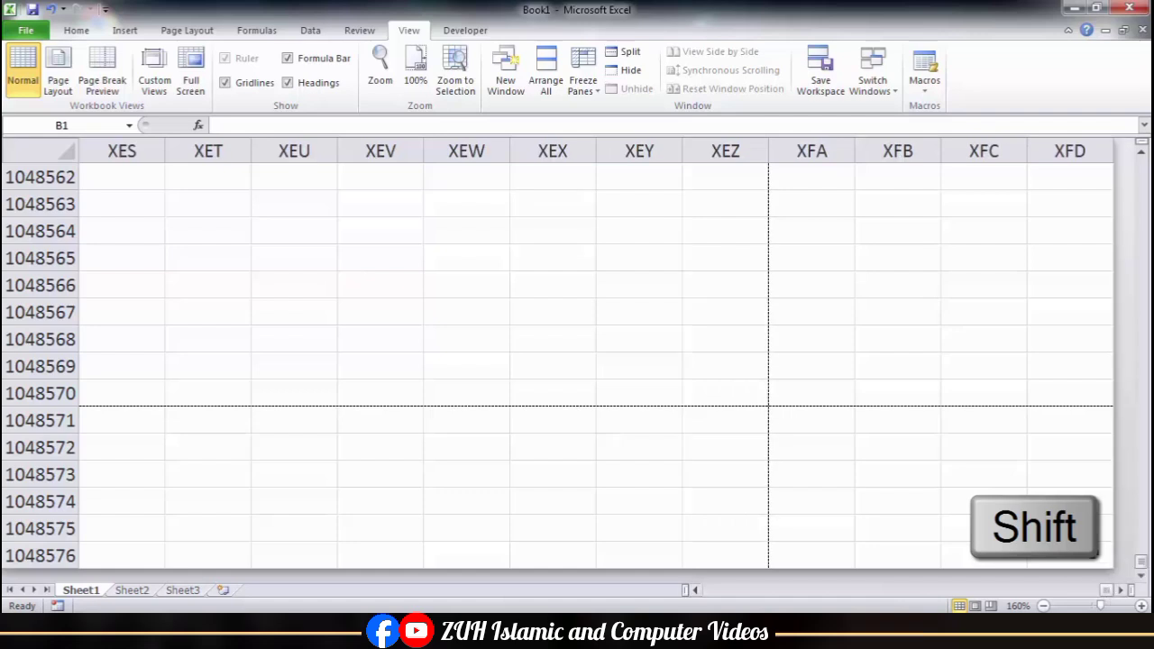
Select the sheet's last cell, XFD1048576, and jump back along the sheet edges to A1
left_click(1078, 556)
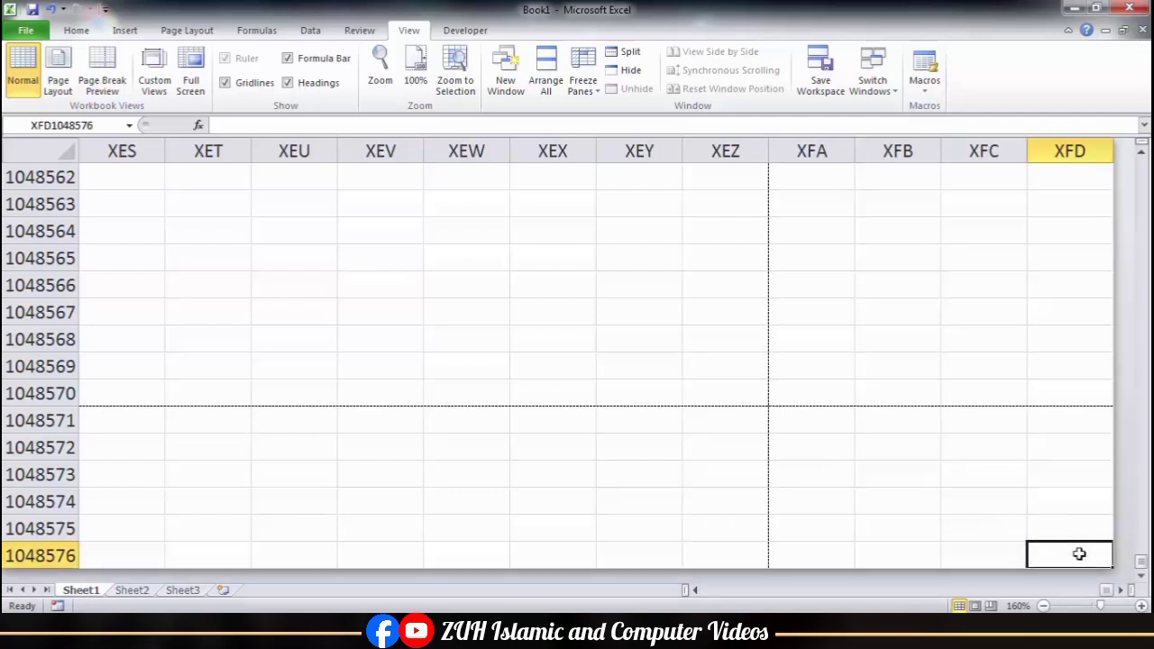
key("ctrl+Up")
key("ctrl+Left")
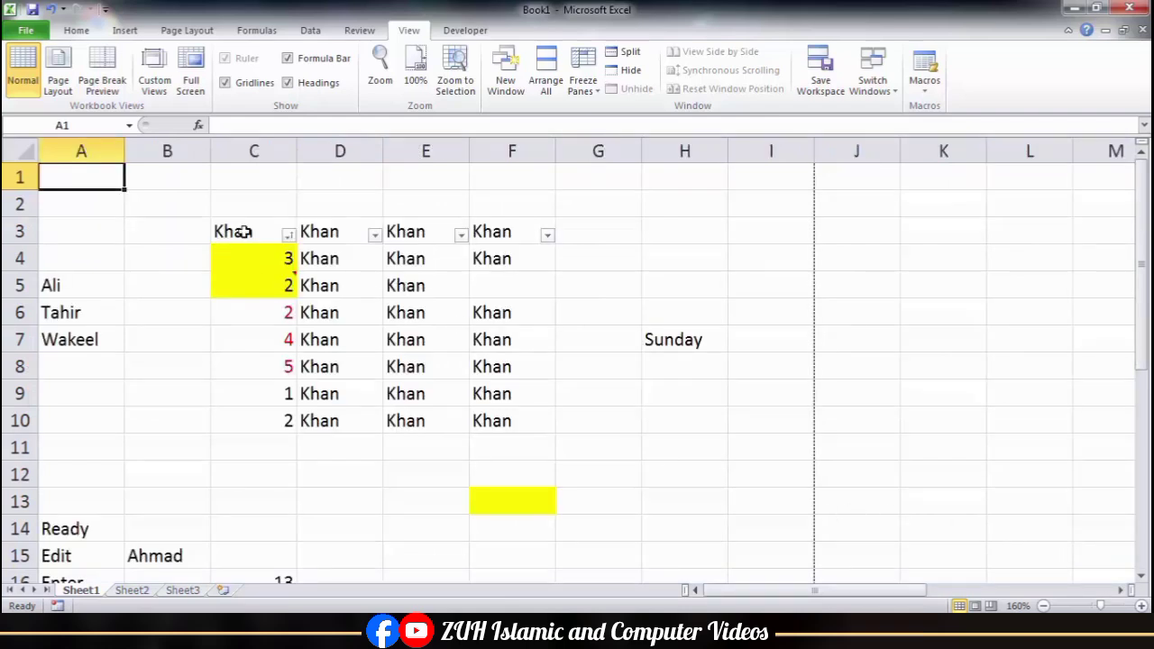
Select C3:F10, A14:B16, A5:A7, H7:H10 and F13:G15 together as one non-adjacent selection, and clear it by selecting D6
left_click_drag(243, 232, 507, 413)
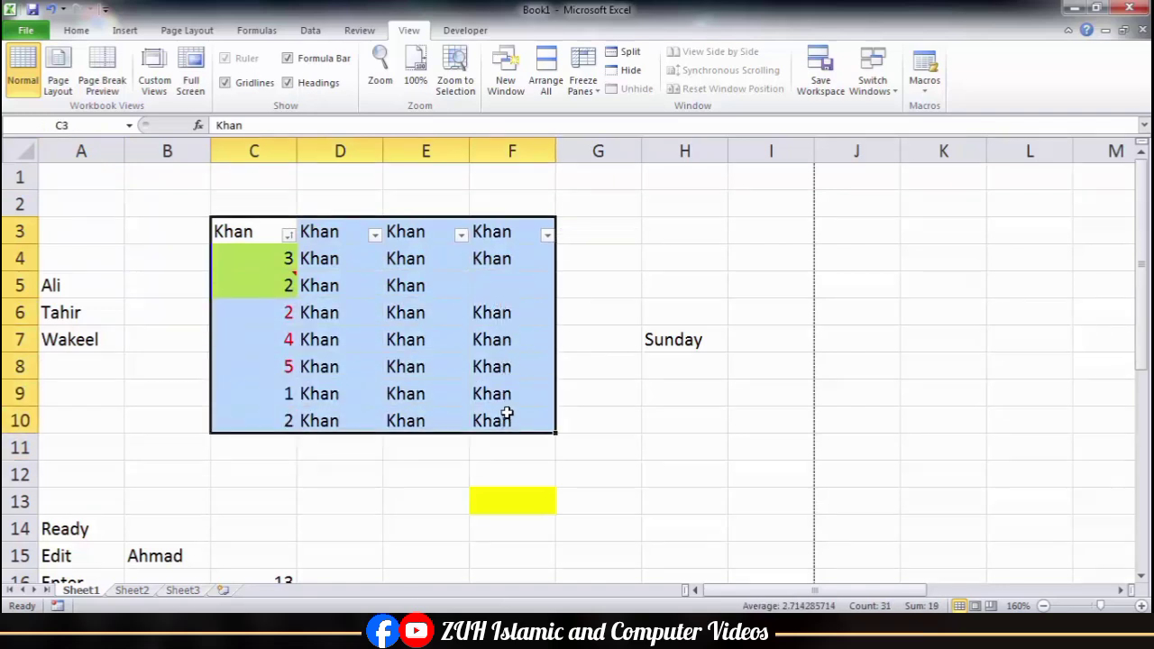
left_click_drag(82, 525, 182, 569)
left_click_drag(69, 293, 89, 328)
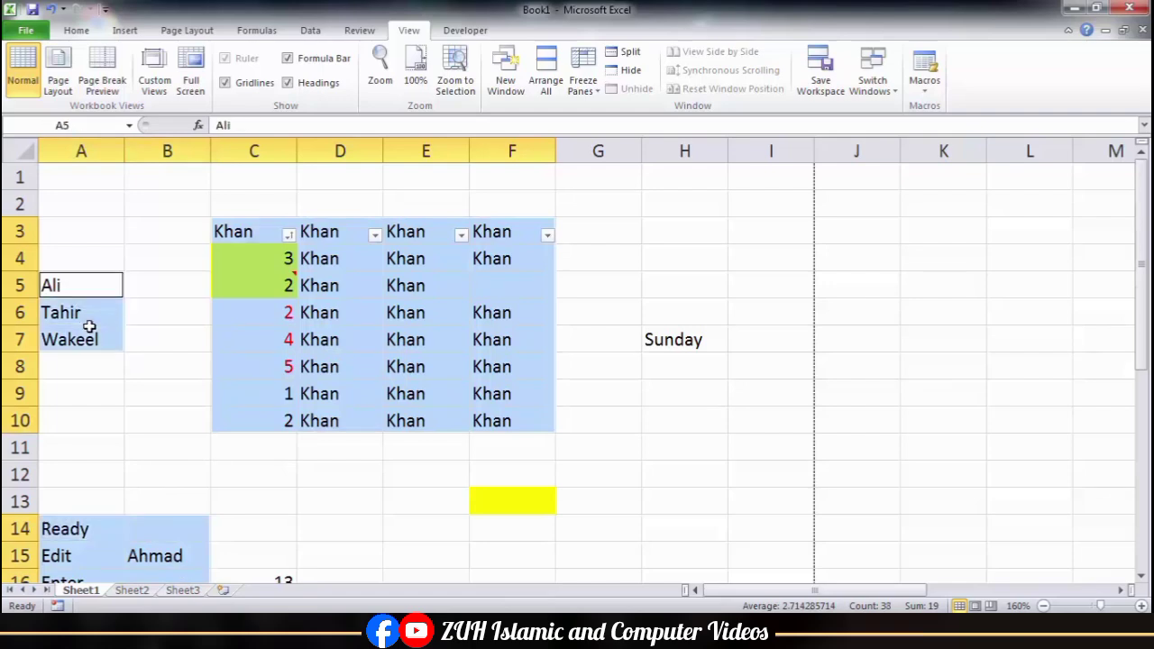
left_click_drag(694, 345, 635, 425)
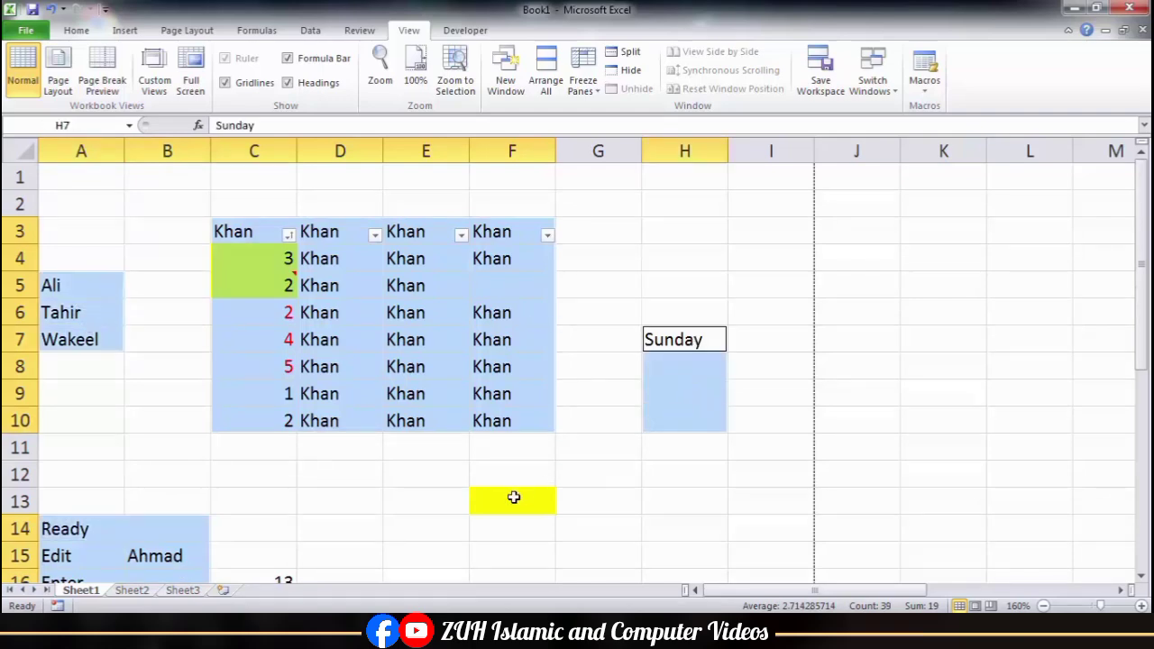
left_click_drag(513, 497, 595, 553)
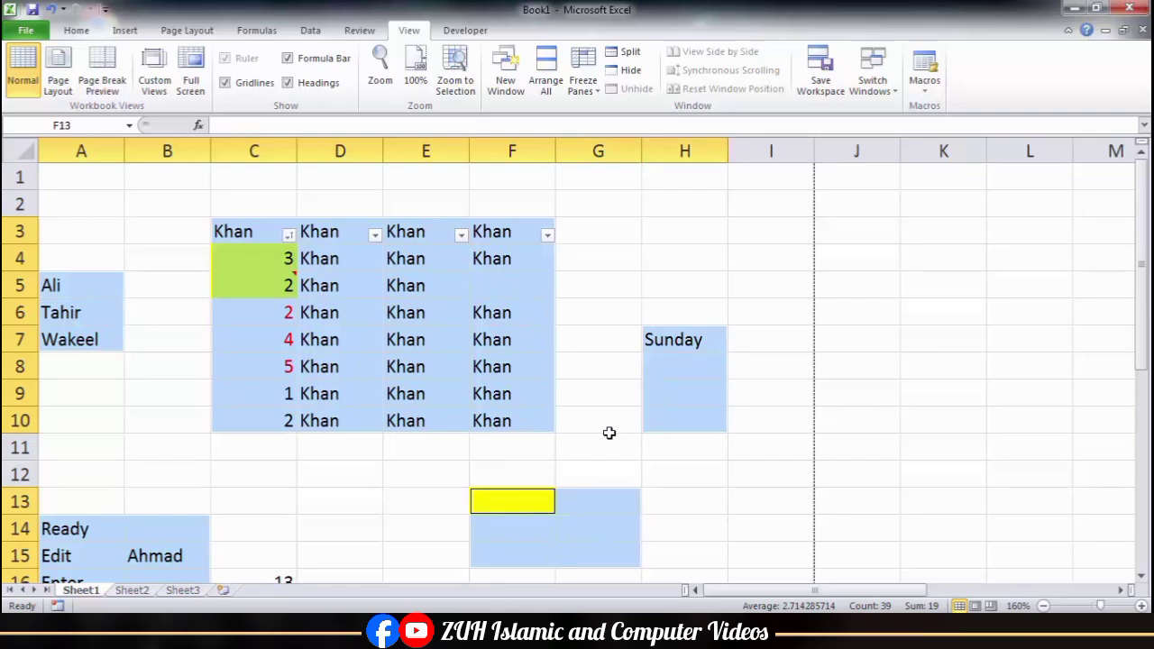
left_click(311, 309)
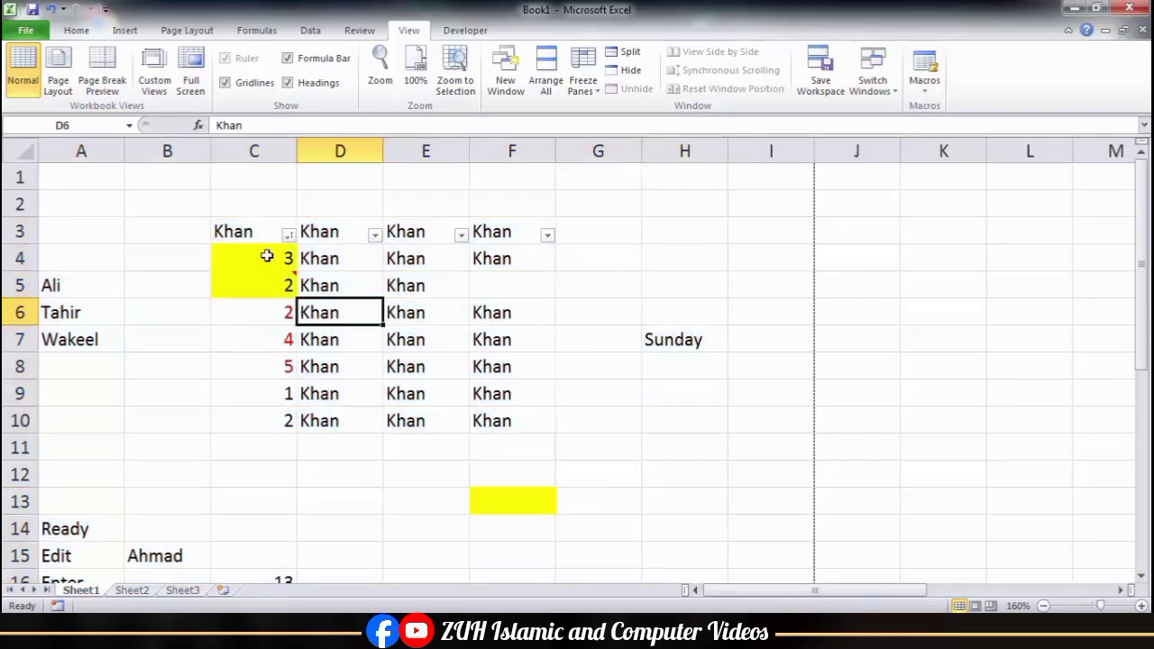
Select the range C3:F10 by extending the selection from cell C3
left_click(255, 235)
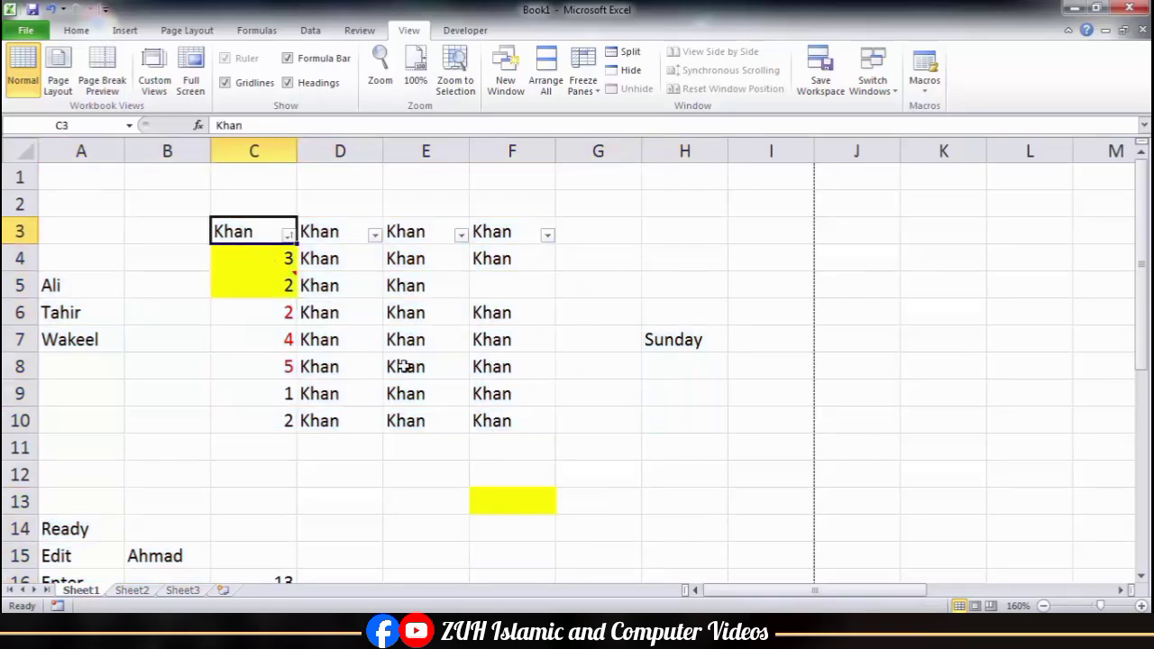
key("shift+Right")
key("shift+Right")
key("shift+Right")
key("shift+Down")
key("shift+Down")
key("shift+Down")
key("shift+Down")
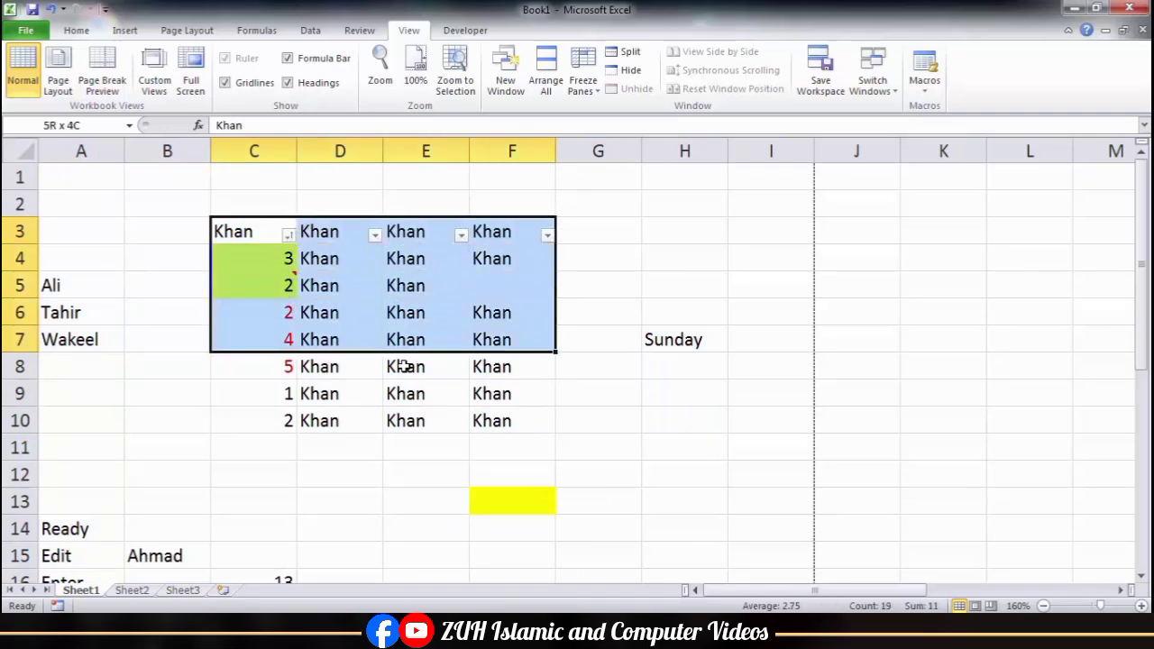
key("shift+Down")
key("shift+Down")
key("shift+Down")
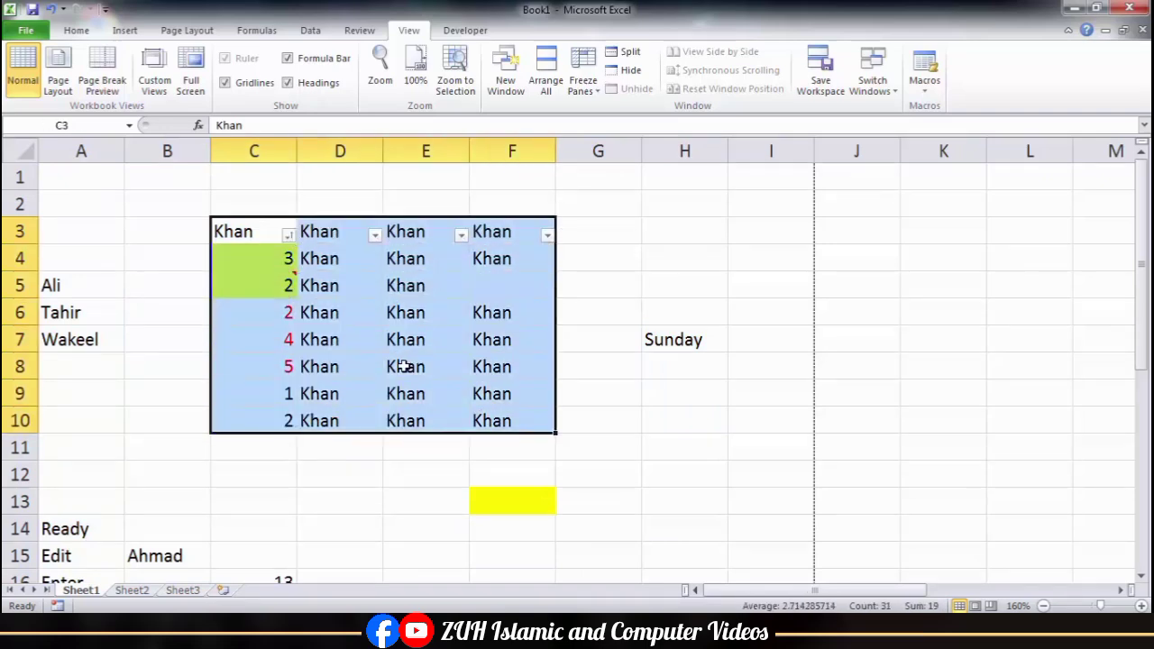
Add the range A14:B15 to the current selection using Add to Selection mode
key("shift+F8")
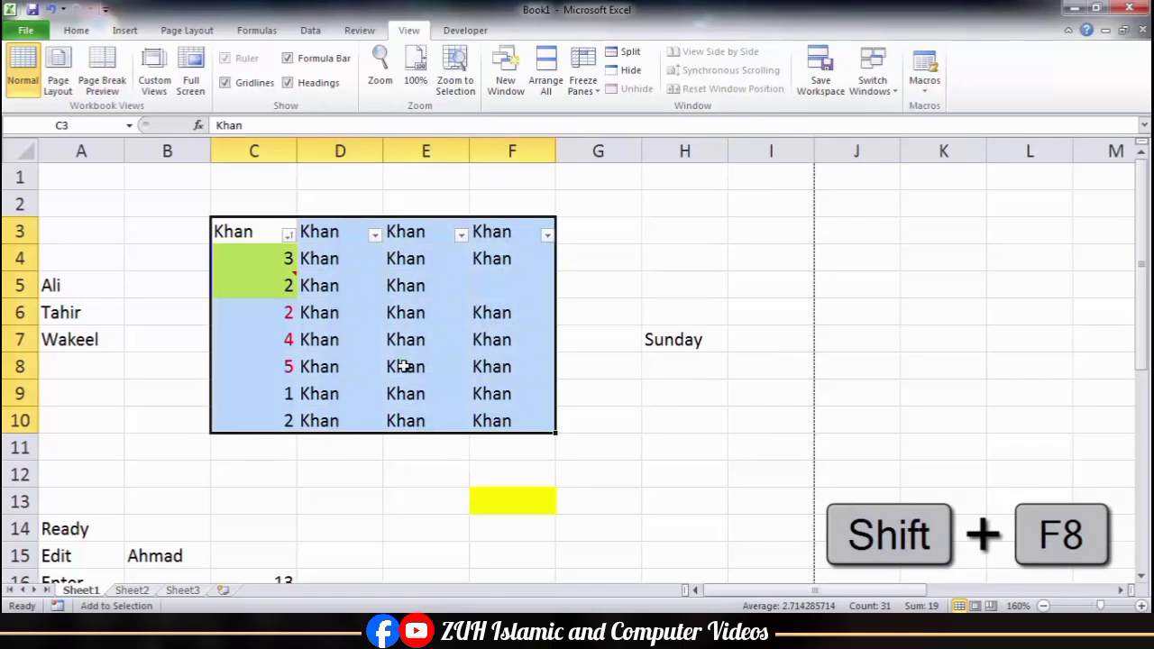
key("Down")
key("Down")
key("Down")
key("Down")
key("Down")
key("Down")
key("Down")
key("Down")
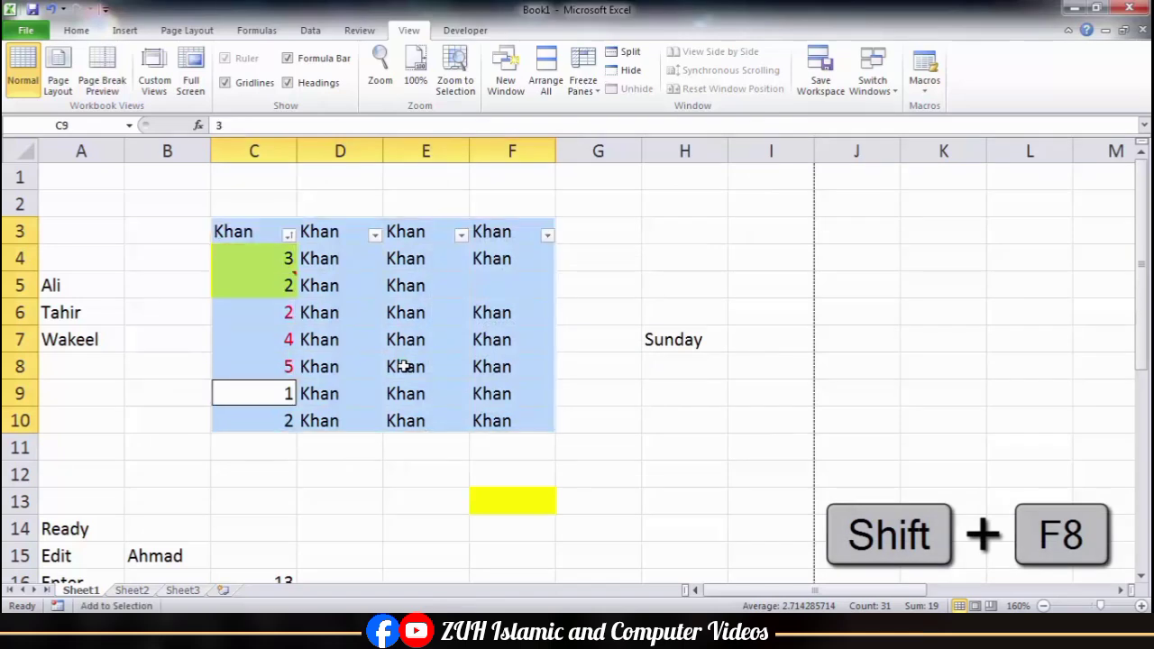
key("Down")
key("Down")
key("Left")
key("Left")
key("Down")
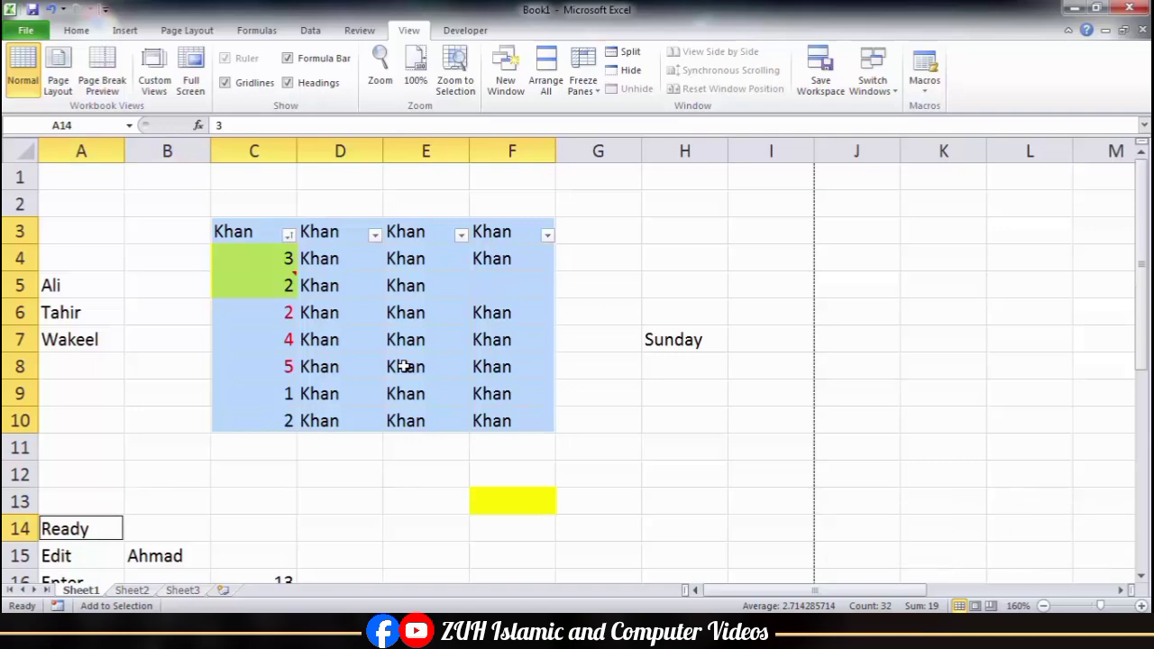
key("shift")
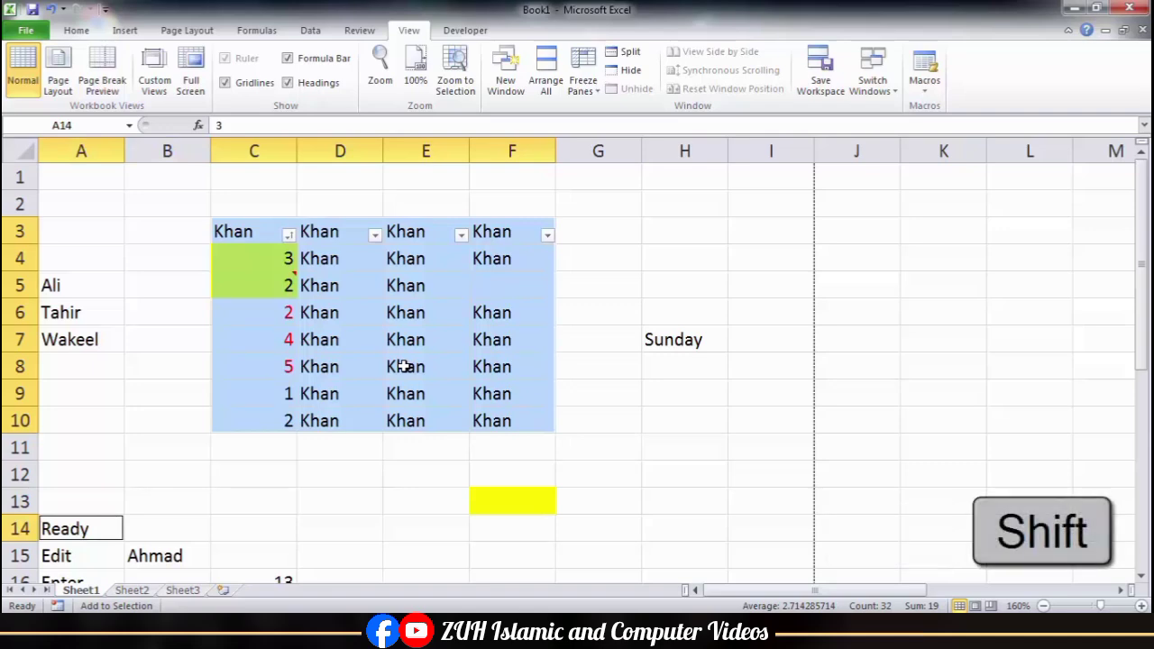
key("shift+Right")
key("shift+Down")
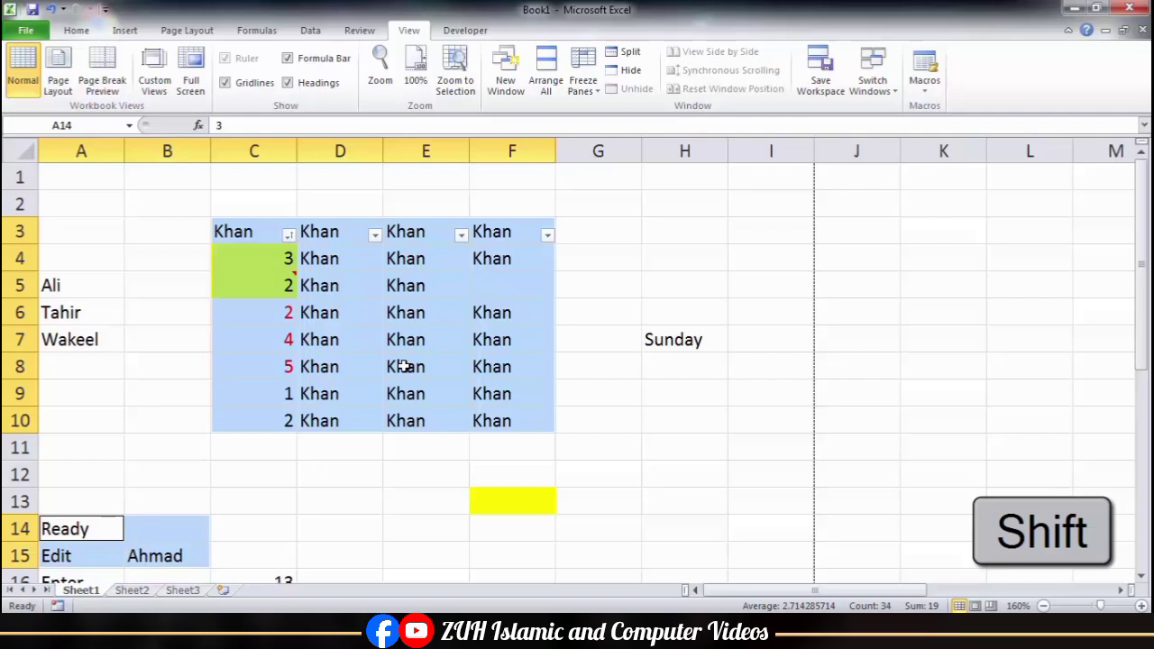
Add the range A5:A7 to the non-adjacent selection using Add to Selection mode
key("shift+F8")
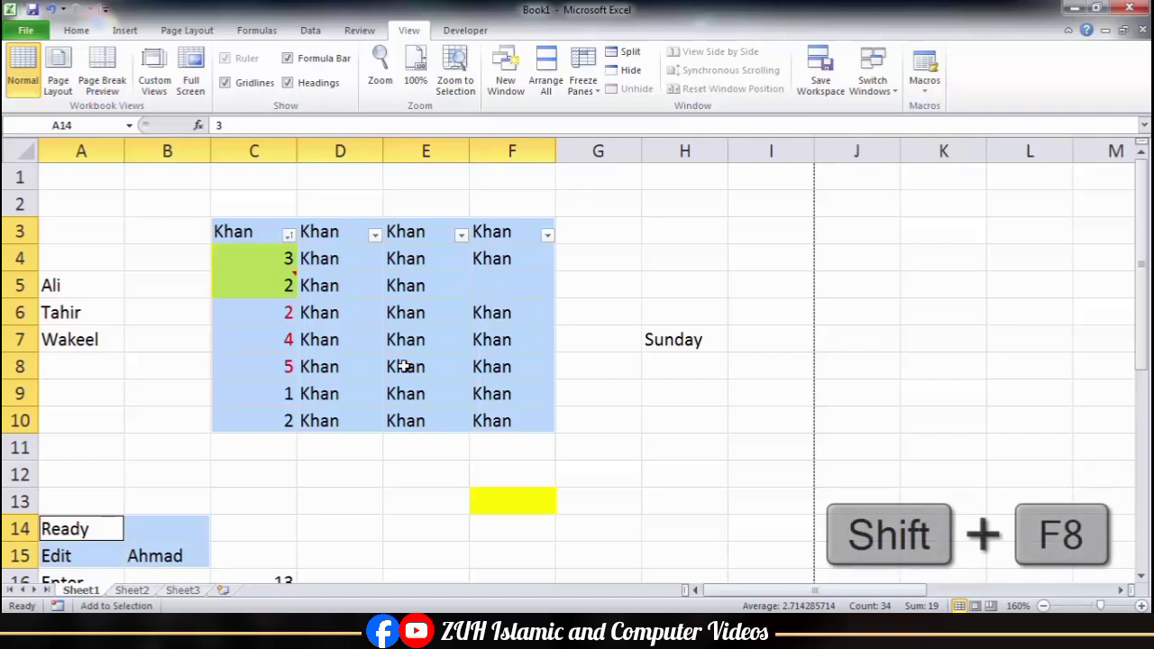
key("Up")
key("Up")
key("Up")
key("Up")
key("Up")
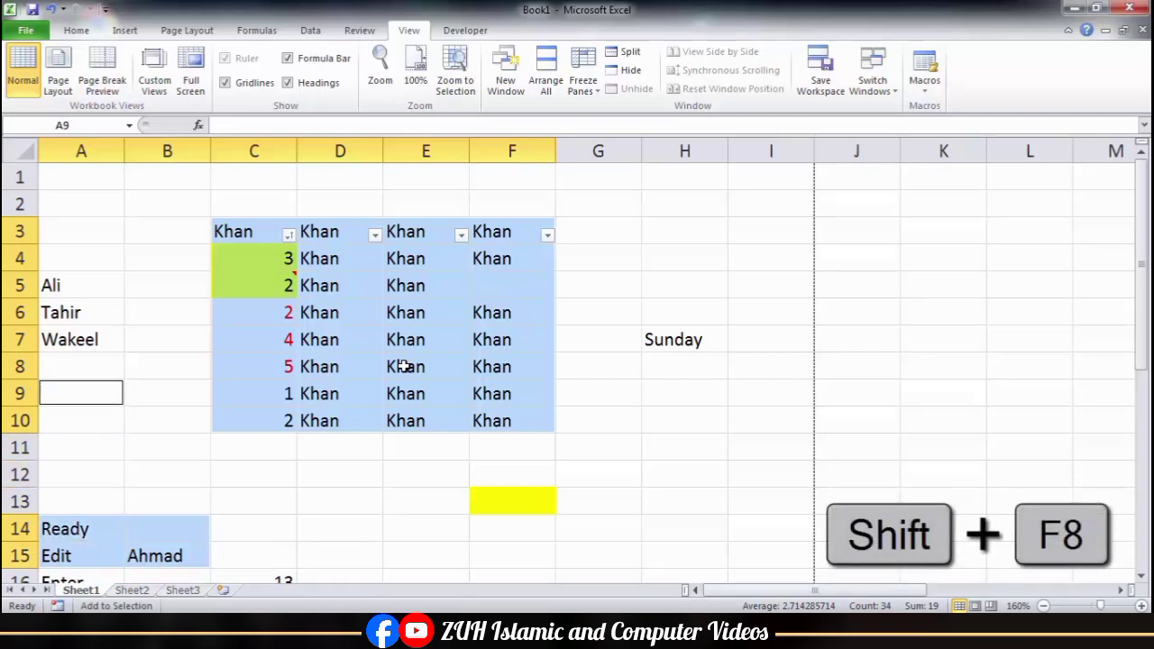
key("Up")
key("Up")
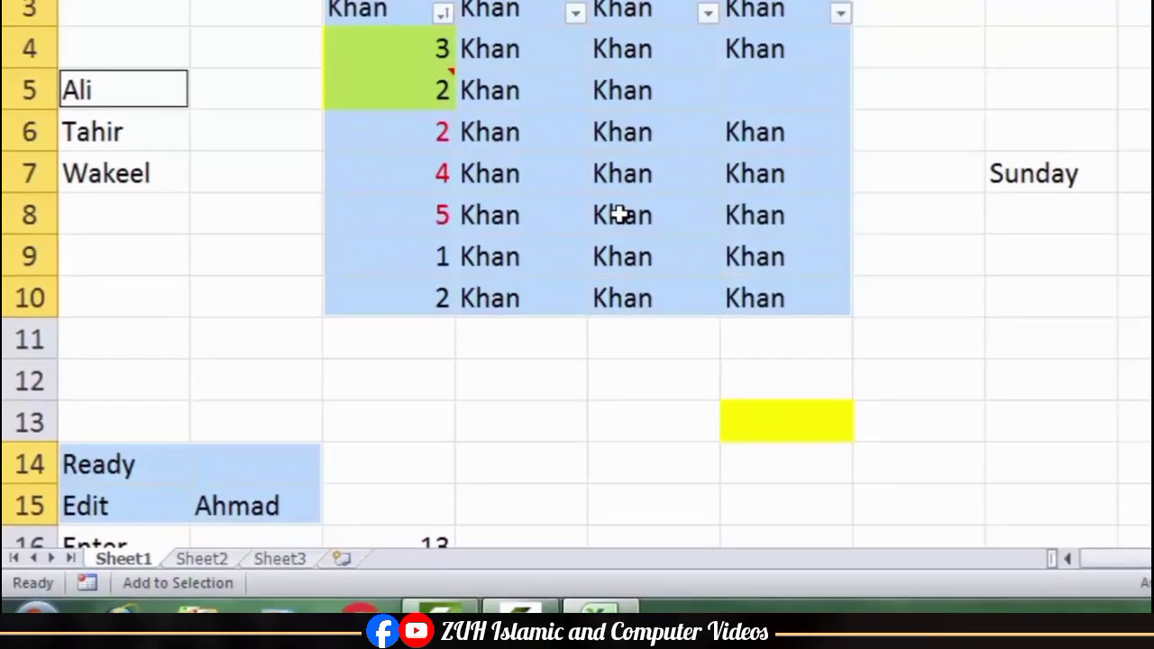
key("shift")
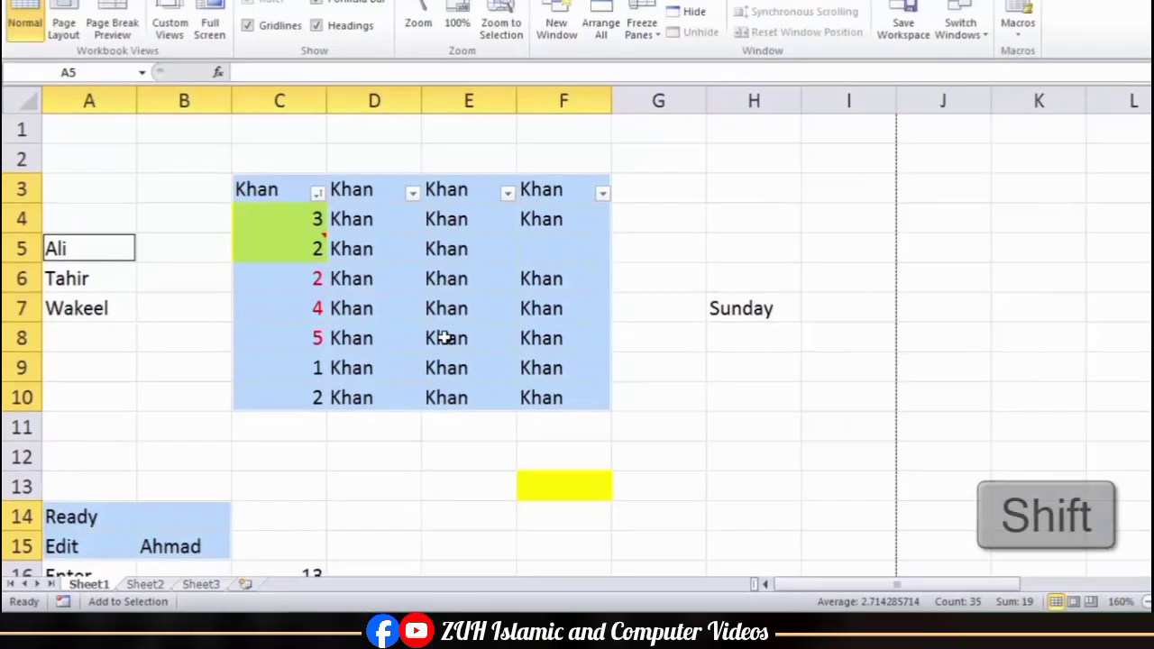
key("shift+Down")
key("shift+Down")
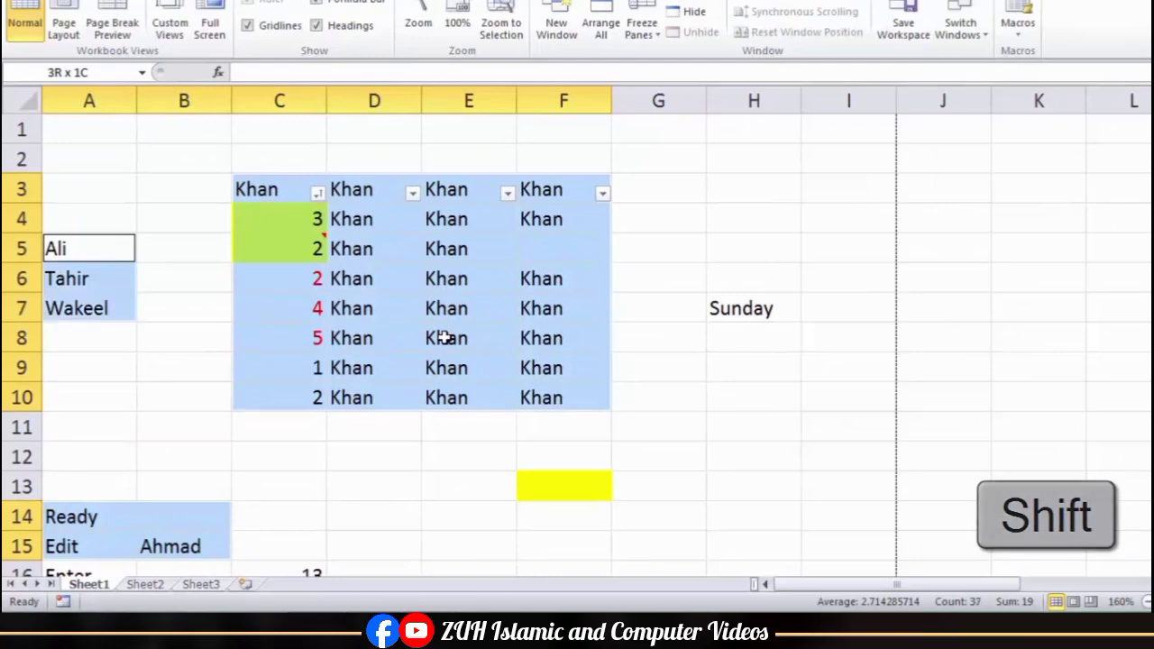
Add the block H7:K10, starting at the Sunday cell, to the non-adjacent selection using Add to Selection mode
key("shift+F8")
key("shift+F8")
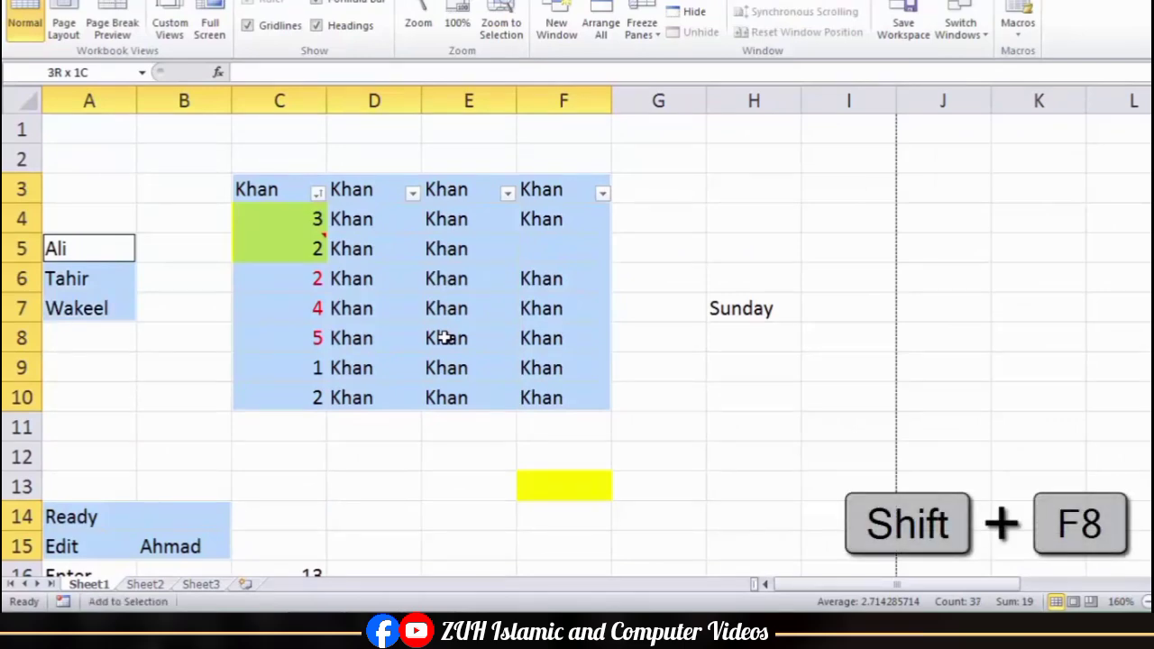
key("Right")
key("Right")
key("Right")
key("Right")
key("Right")
key("Right")
key("Right")
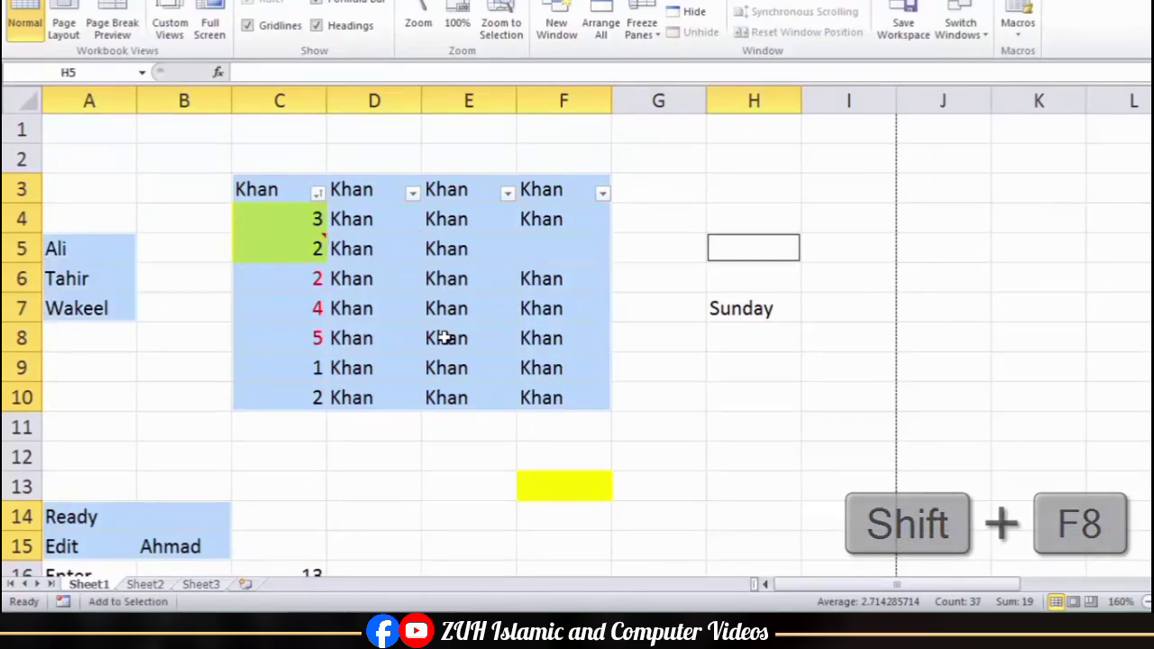
key("Down")
key("Down")
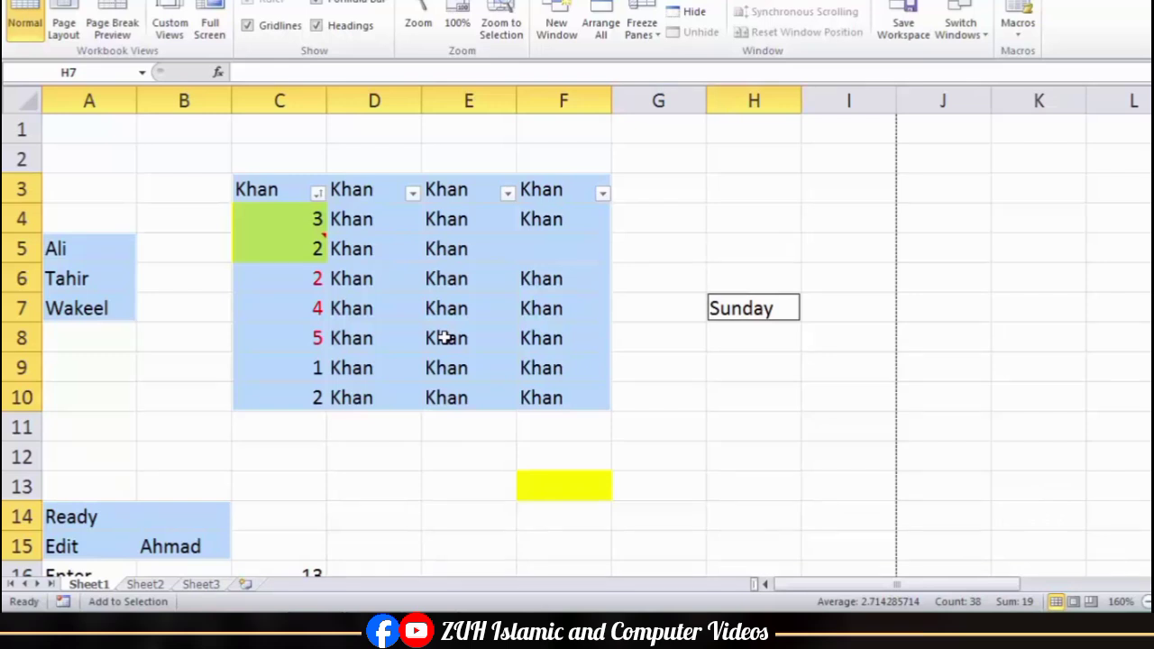
key("shift+Down")
key("shift+Down")
key("shift+Down")
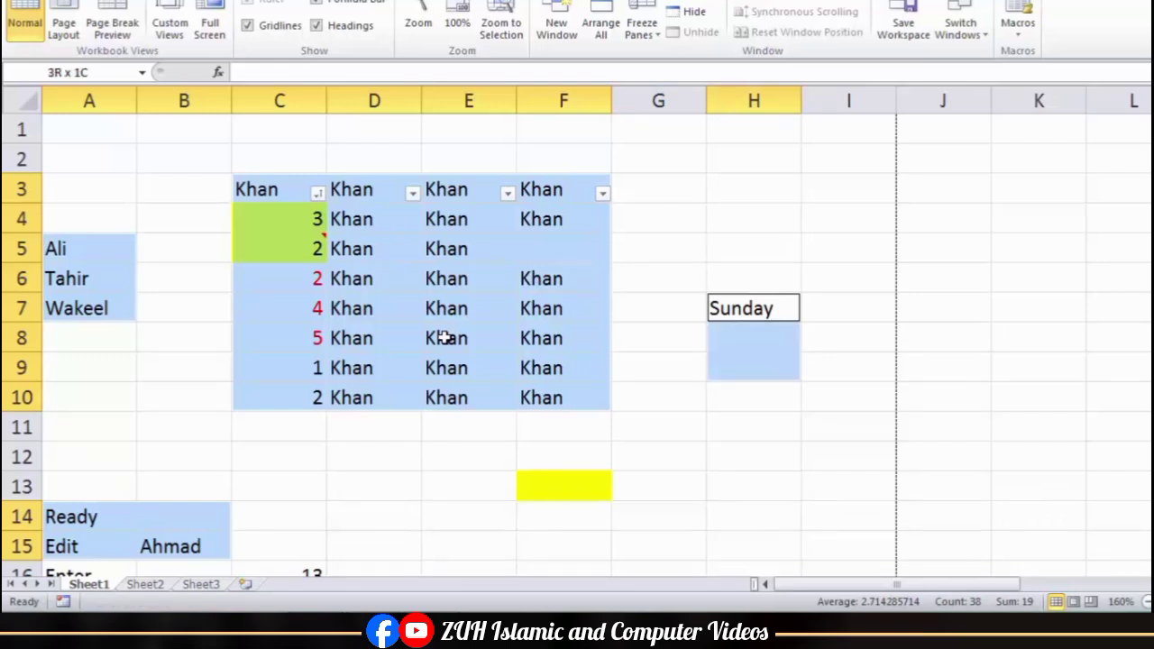
key("shift+Right")
key("shift+Right")
key("shift+Right")
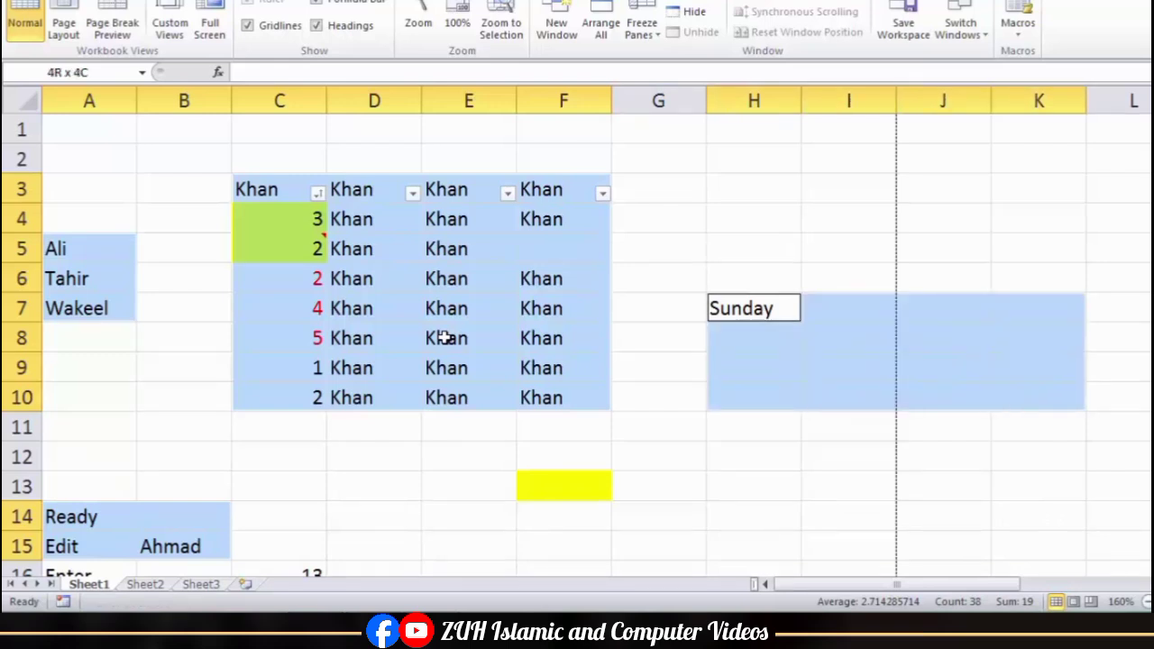
Add the range F13:H15, starting at the yellow cell, to the non-adjacent selection using Add to Selection mode
key("shift+F8")
key("Down")
key("Down")
key("Down")
key("Down")
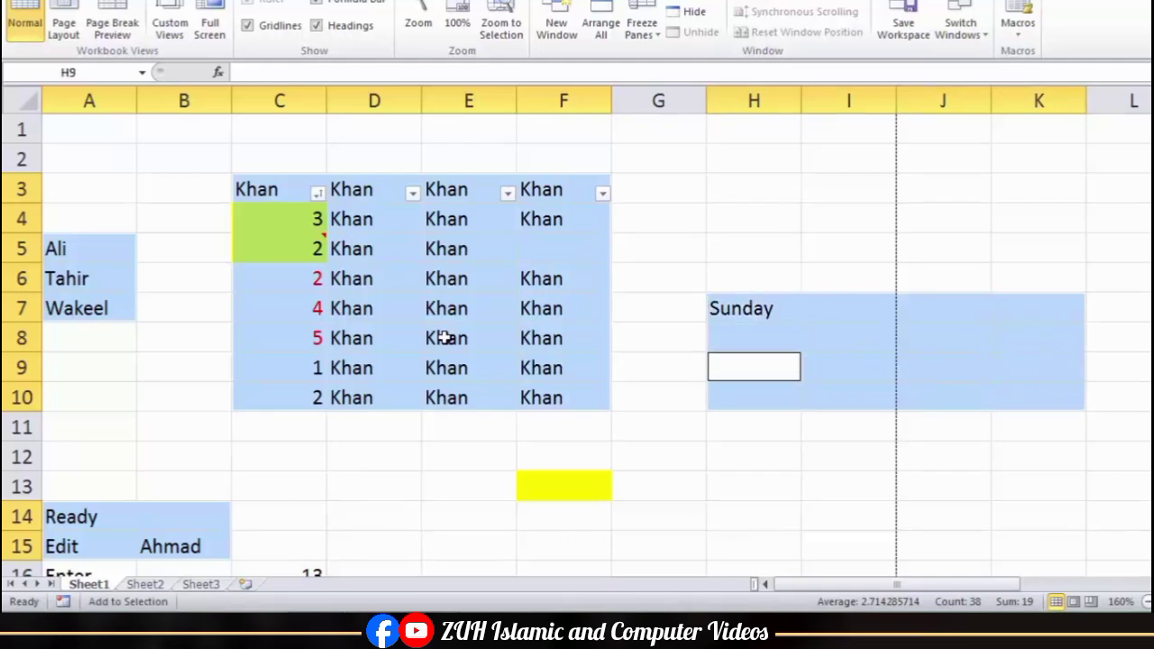
key("Left")
key("Left")
key("Down")
key("Down")
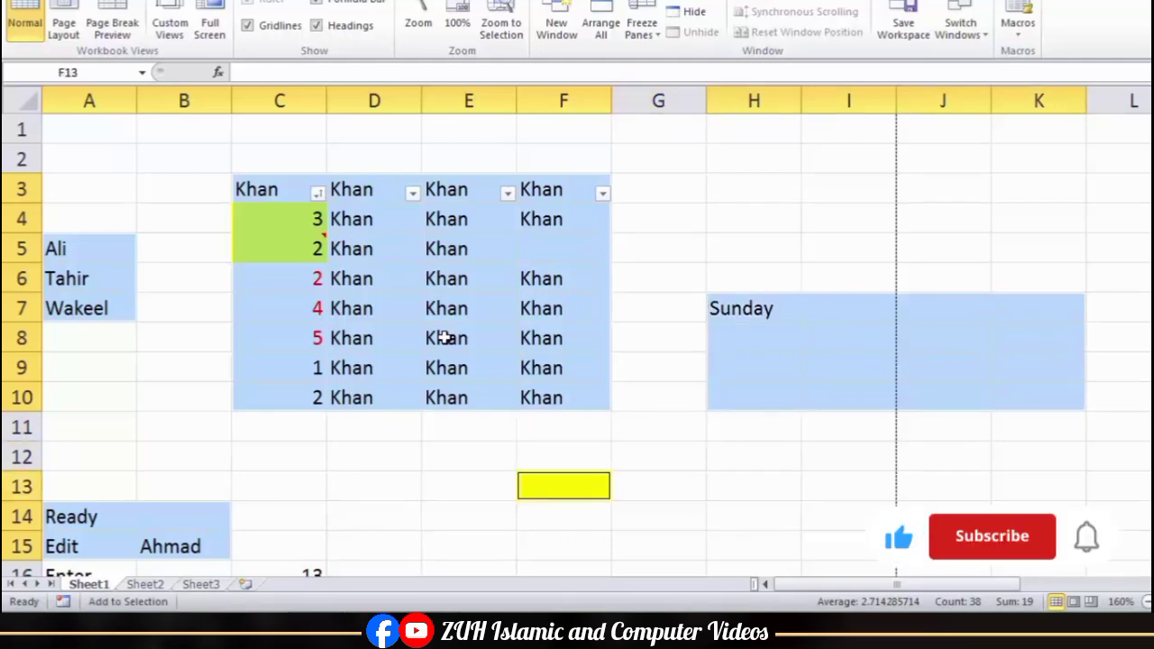
key("shift+Right")
key("shift+Right")
key("shift+Down")
key("shift+Down")
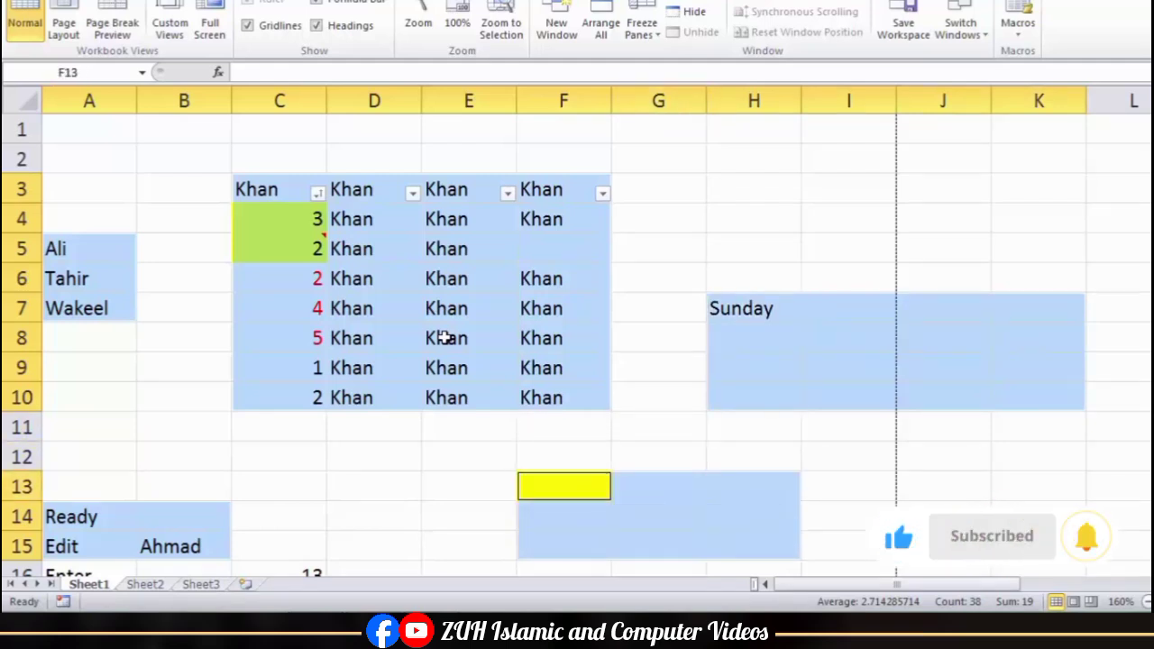
Clear the multiple selection by selecting E9, and open the Find and Replace dialog on its Replace page over the middle of the sheet
left_click(421, 359)
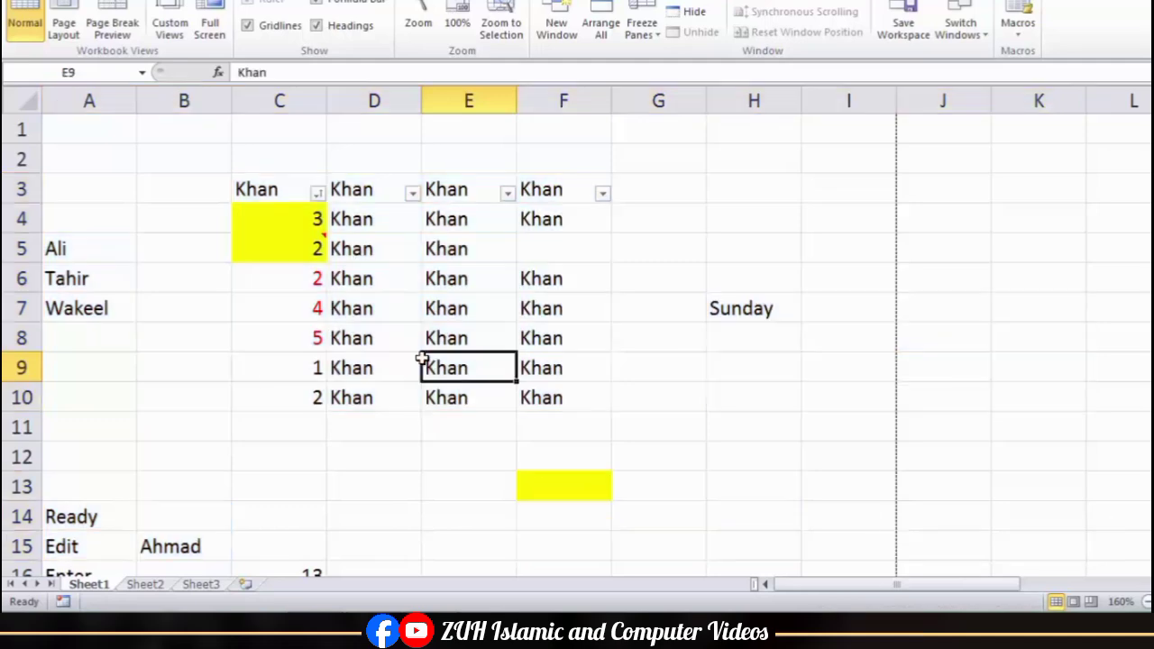
key("ctrl+h")
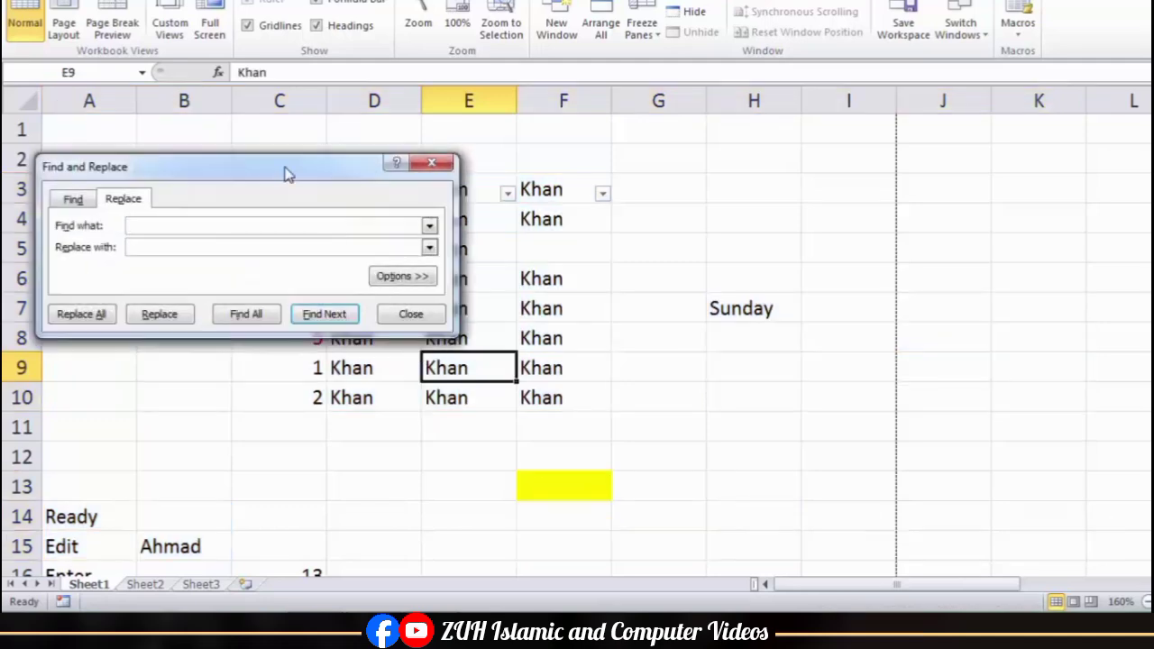
left_click_drag(285, 172, 677, 199)
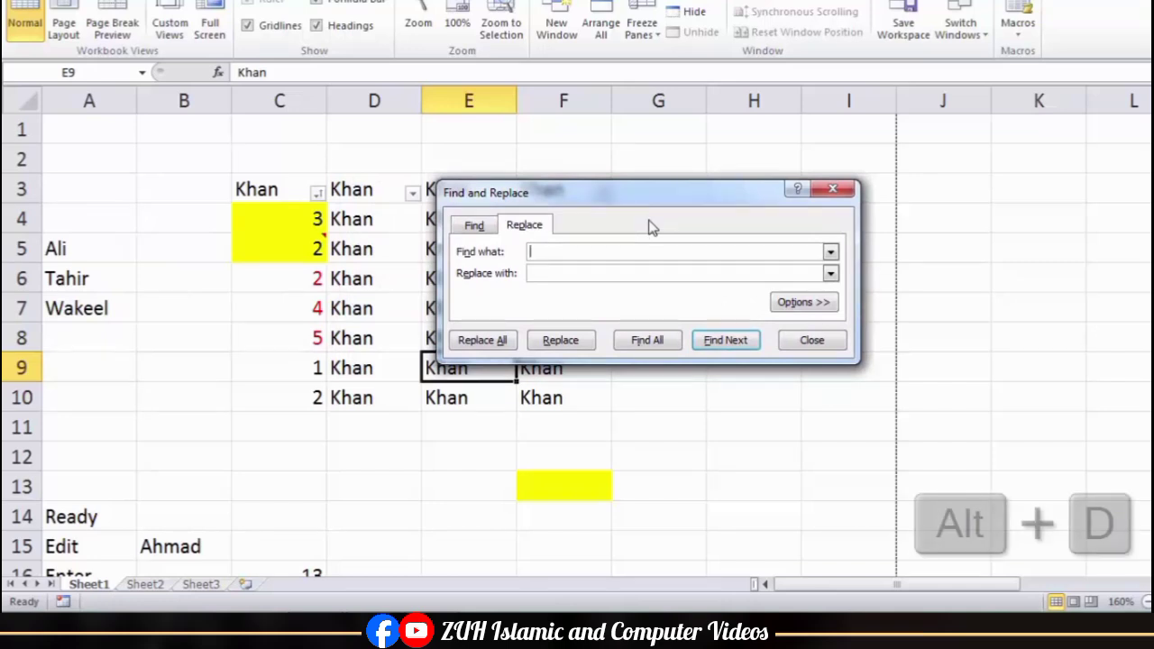
Switch the Find and Replace dialog back and forth between its Find and Replace pages, and close it
key("alt+d")
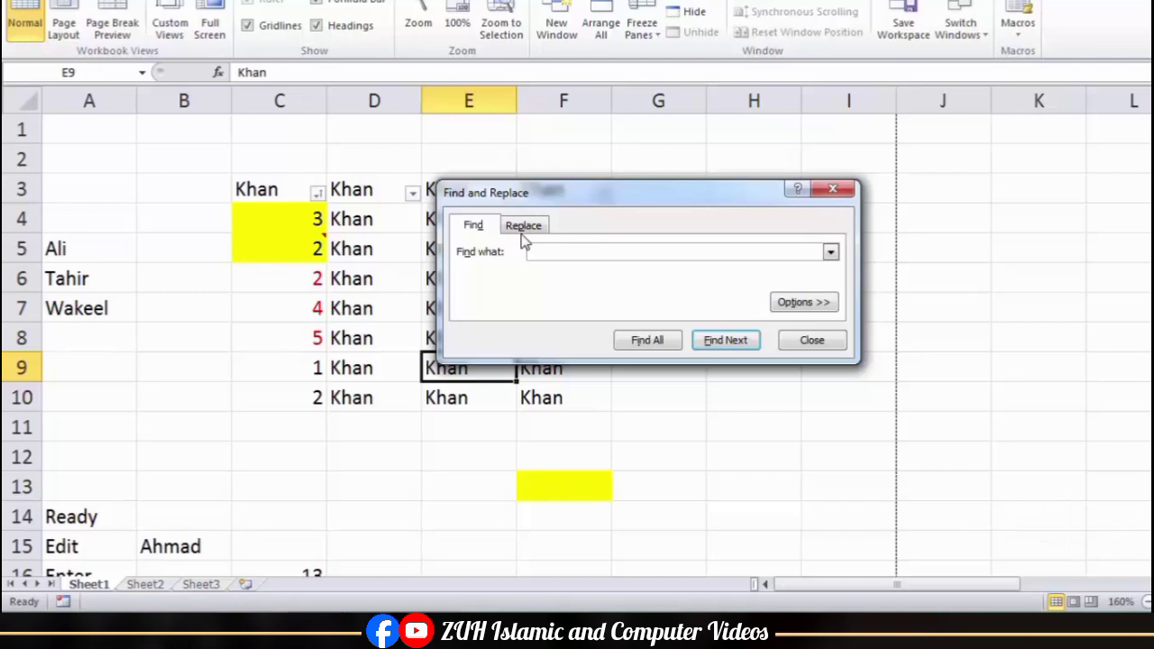
key("alt+p")
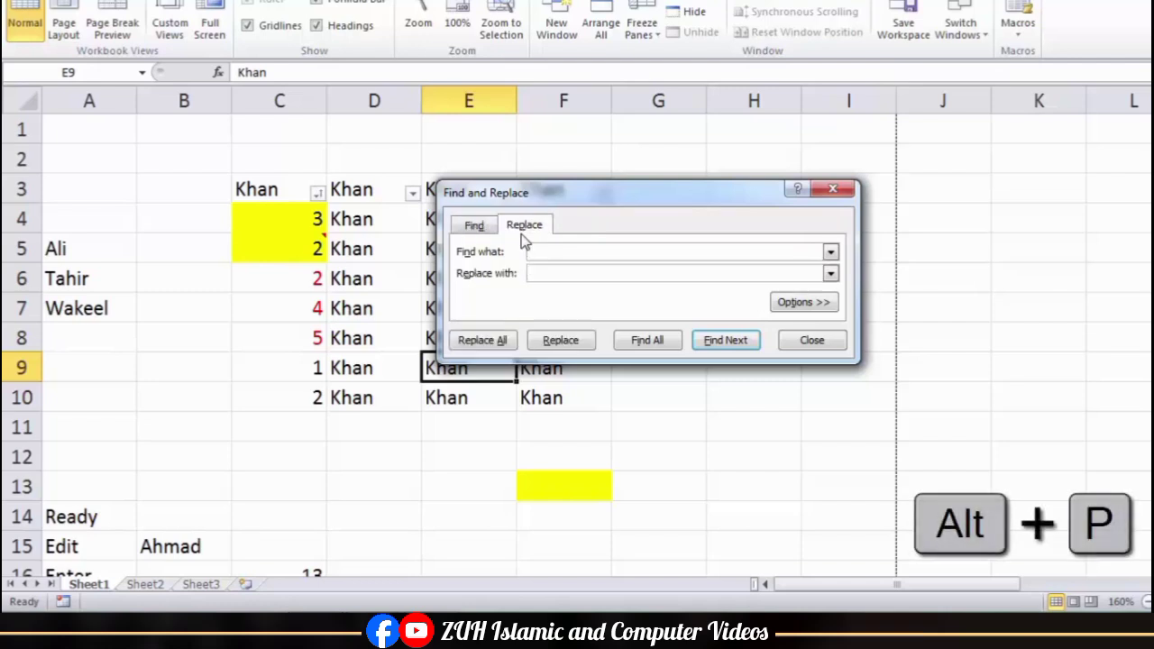
key("alt+d")
key("alt+p")
key("alt+d")
key("alt+p")
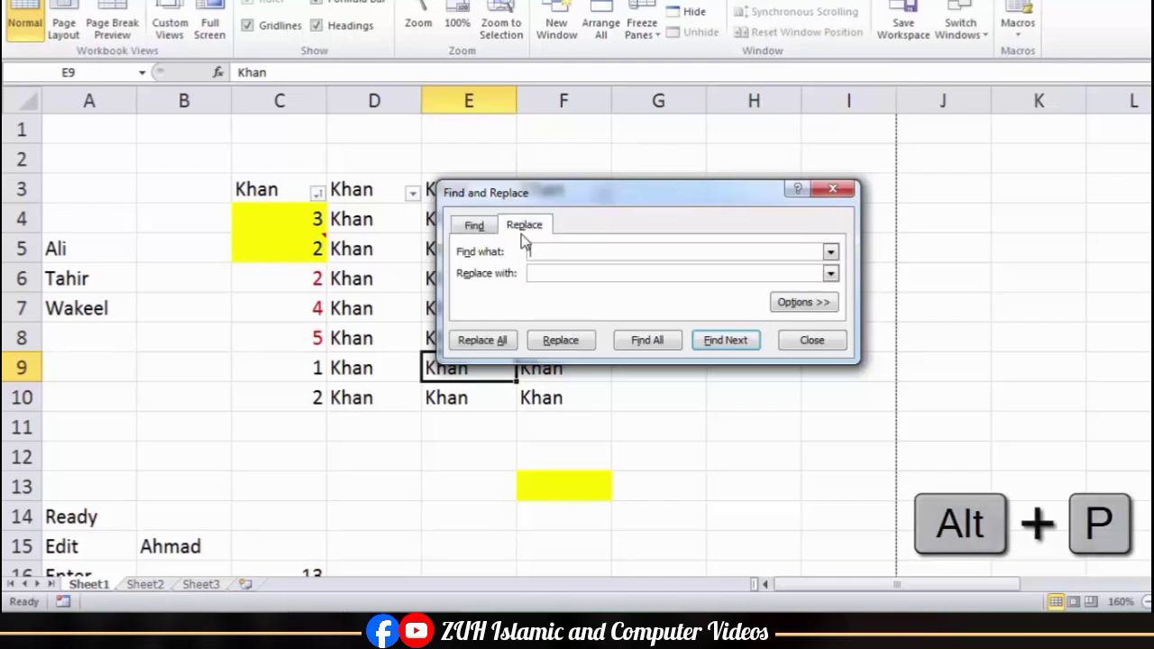
key("alt+d")
left_click(522, 227)
key("Escape")
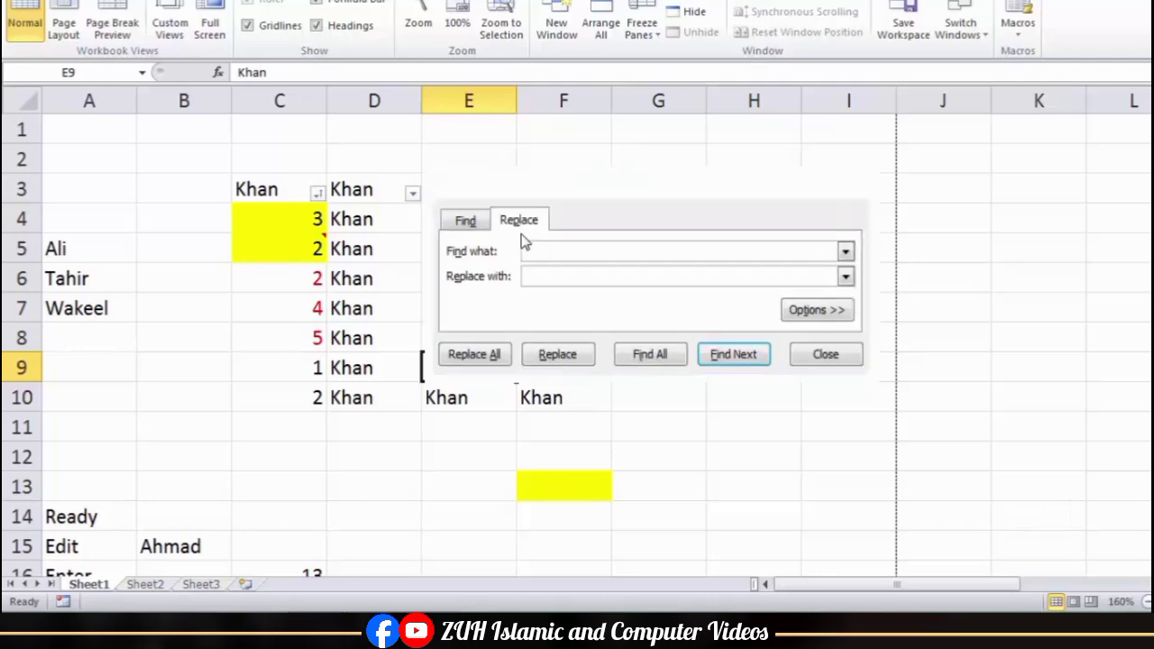
Display the review commands for the workbook, and open the Save As dialog and cancel it without saving
left_click(385, 245)
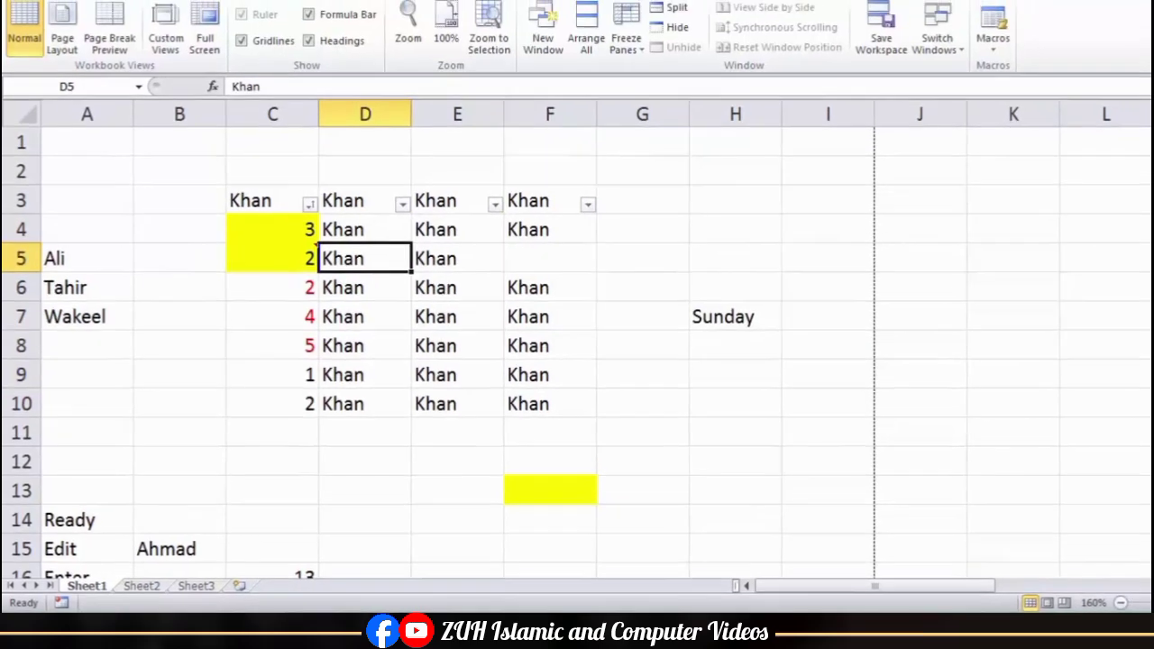
left_click(382, 16)
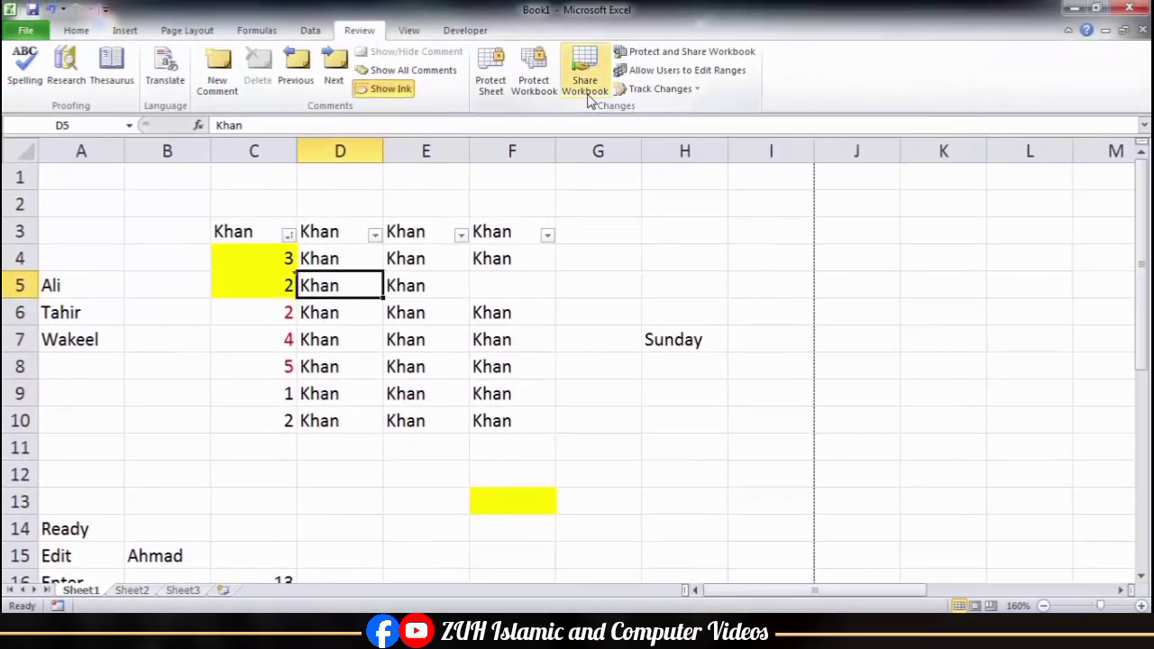
left_click(509, 339)
left_click(516, 311)
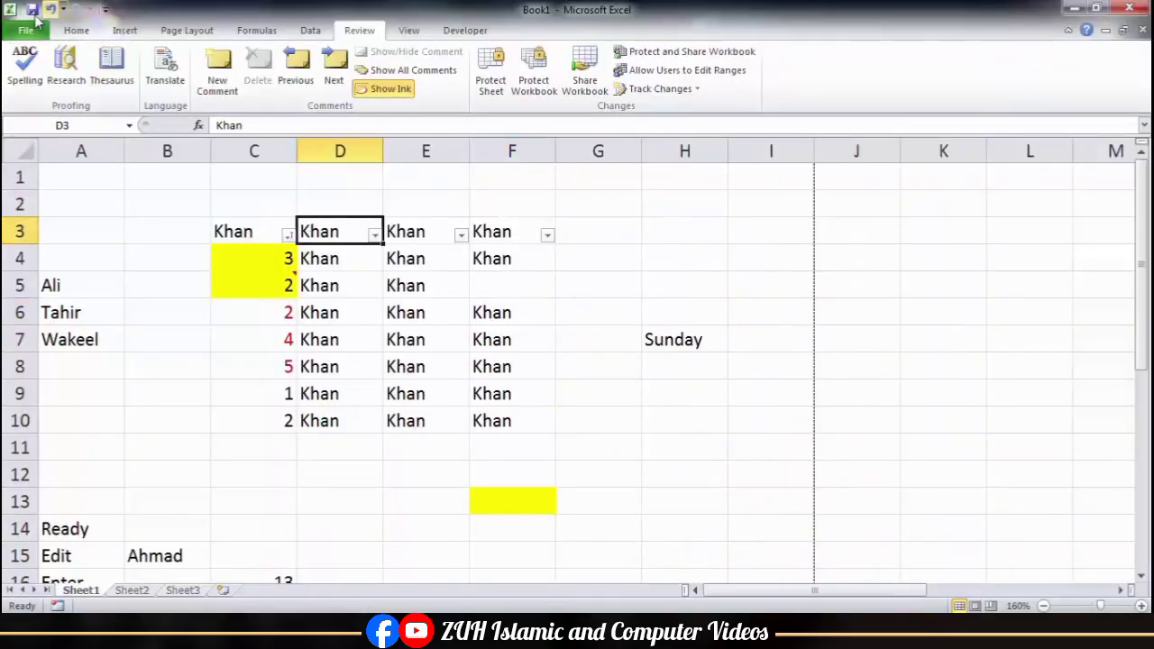
left_click(32, 10)
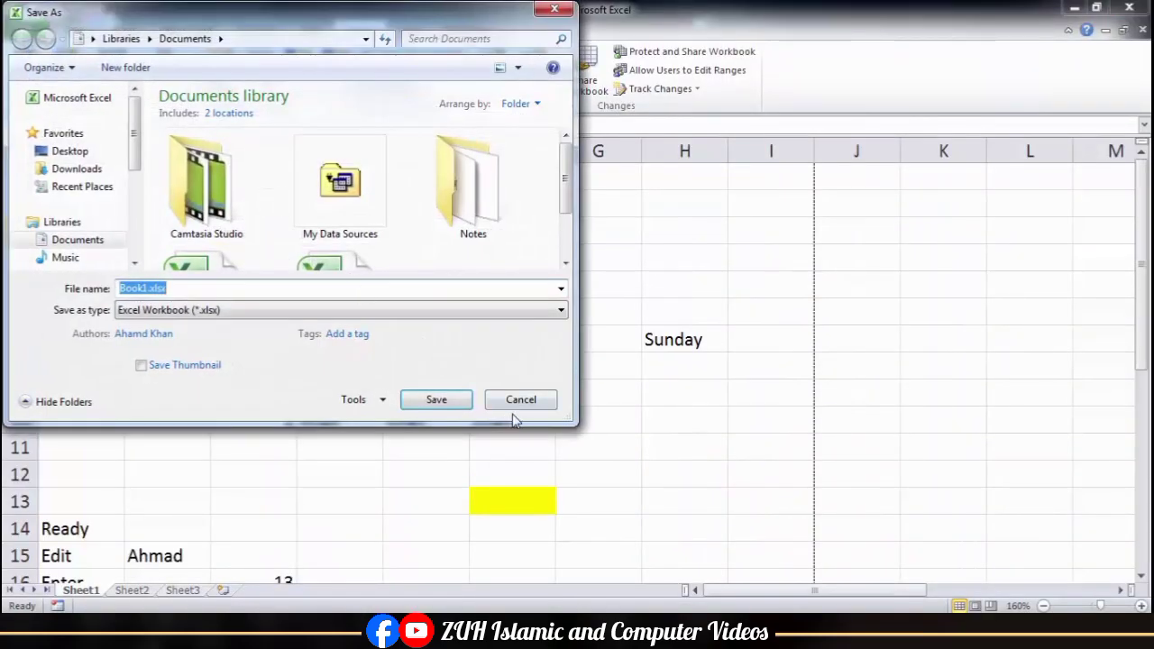
left_click(521, 402)
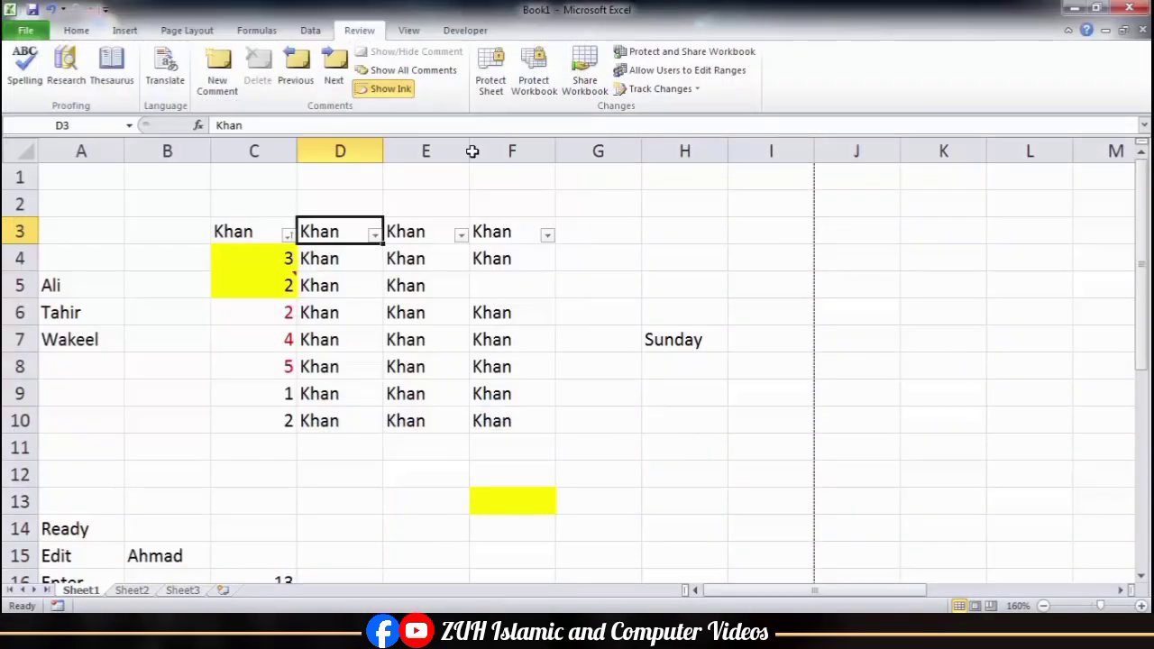
Share the workbook by allowing changes by more than one user at the same time, and save it as Book1.xlsx on the Desktop
left_click(583, 72)
left_click(113, 172)
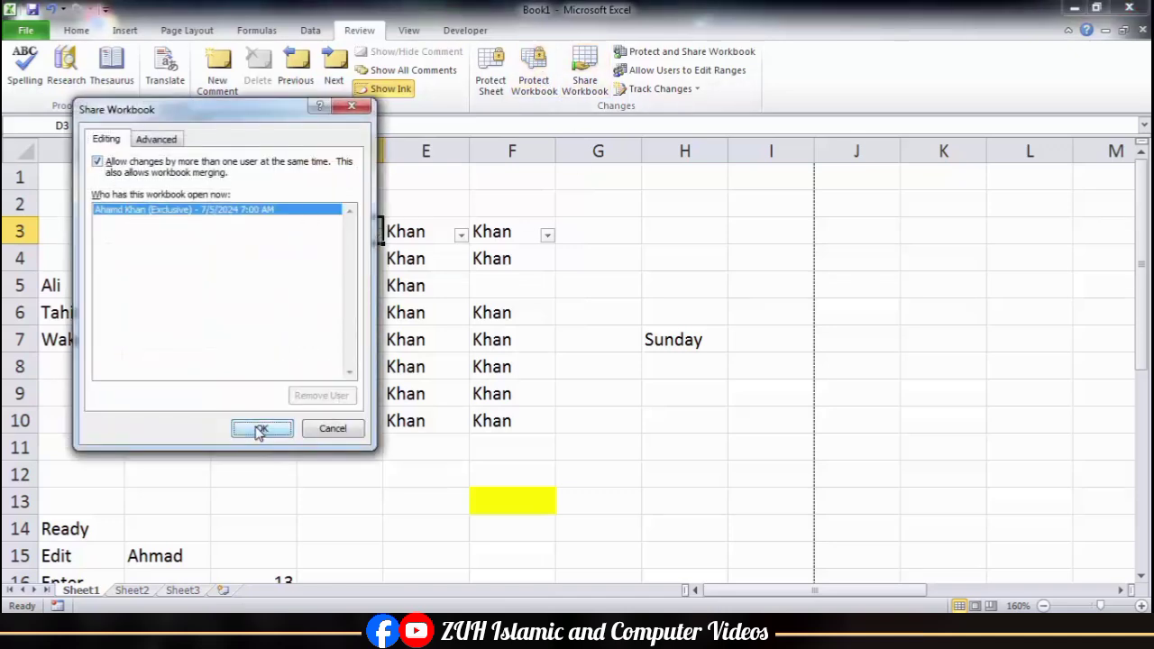
left_click(261, 429)
left_click(545, 358)
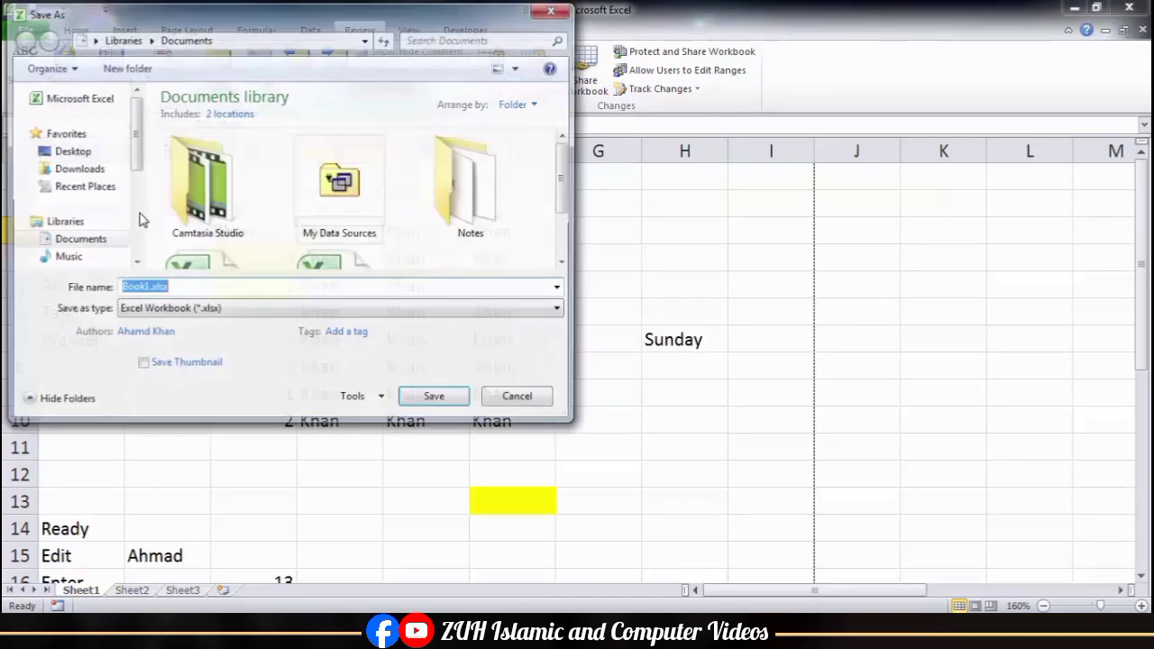
left_click(83, 154)
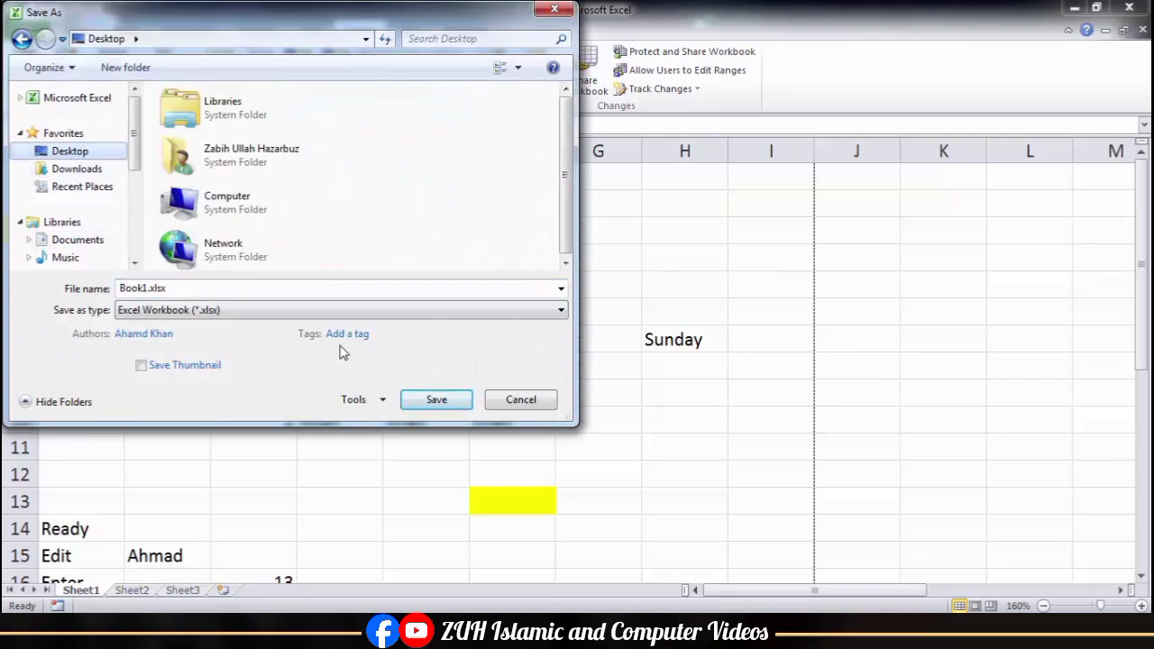
left_click(434, 399)
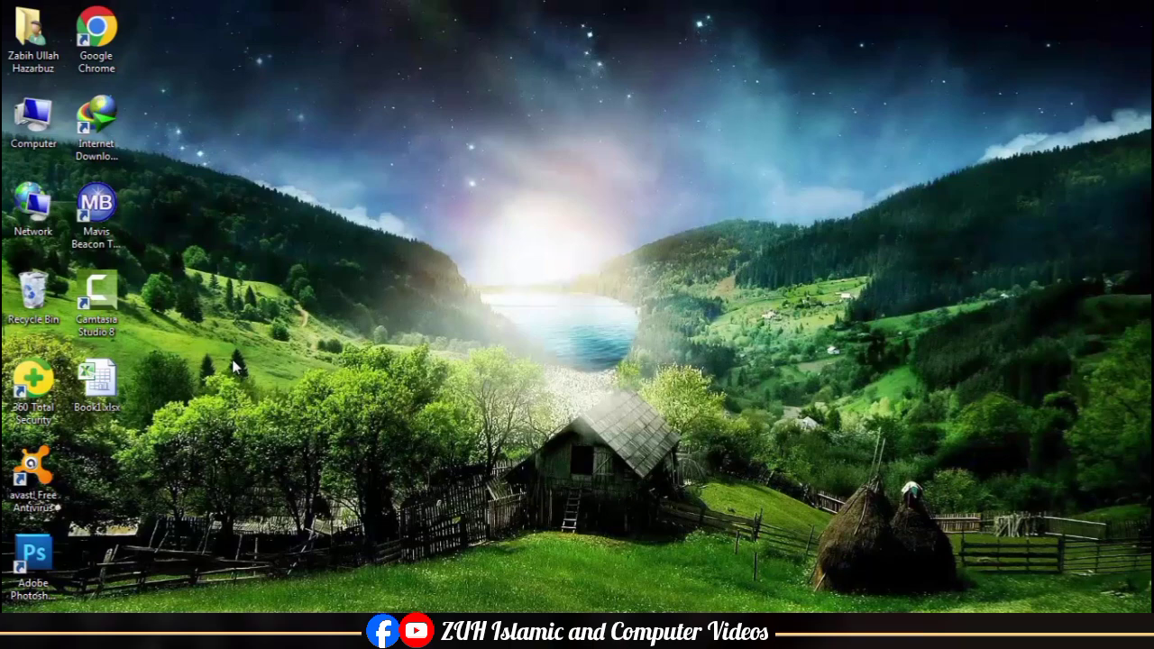
Open Book1.xlsx from the desktop and dock its window to the right half of the screen
double_click(113, 379)
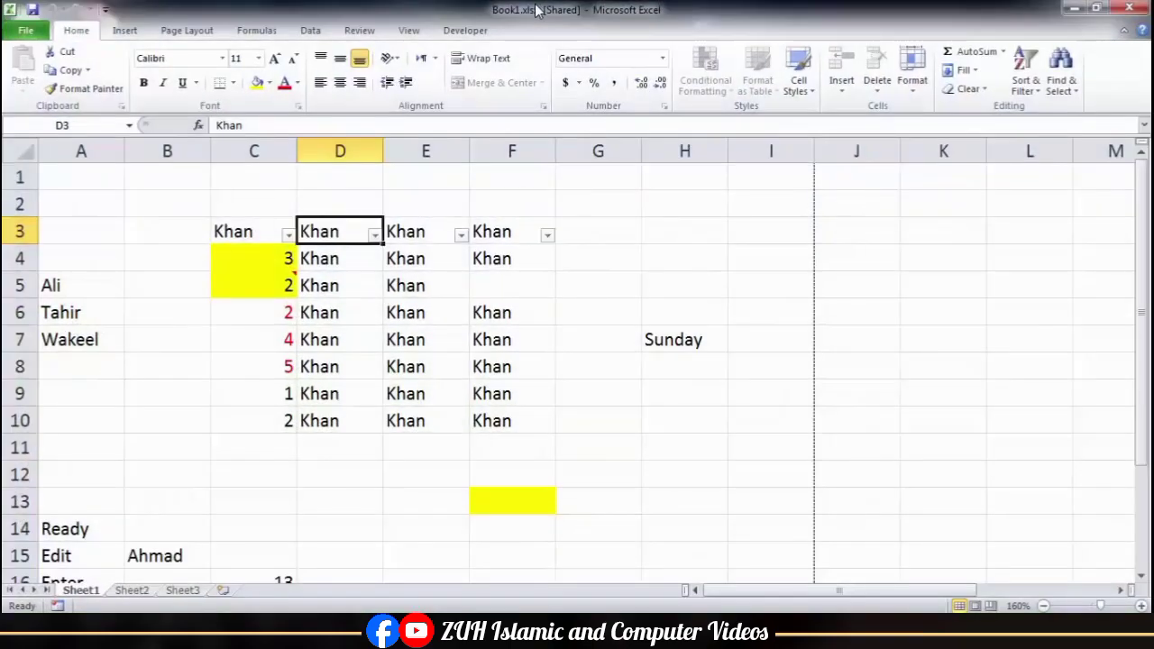
left_click_drag(537, 8, 1153, 287)
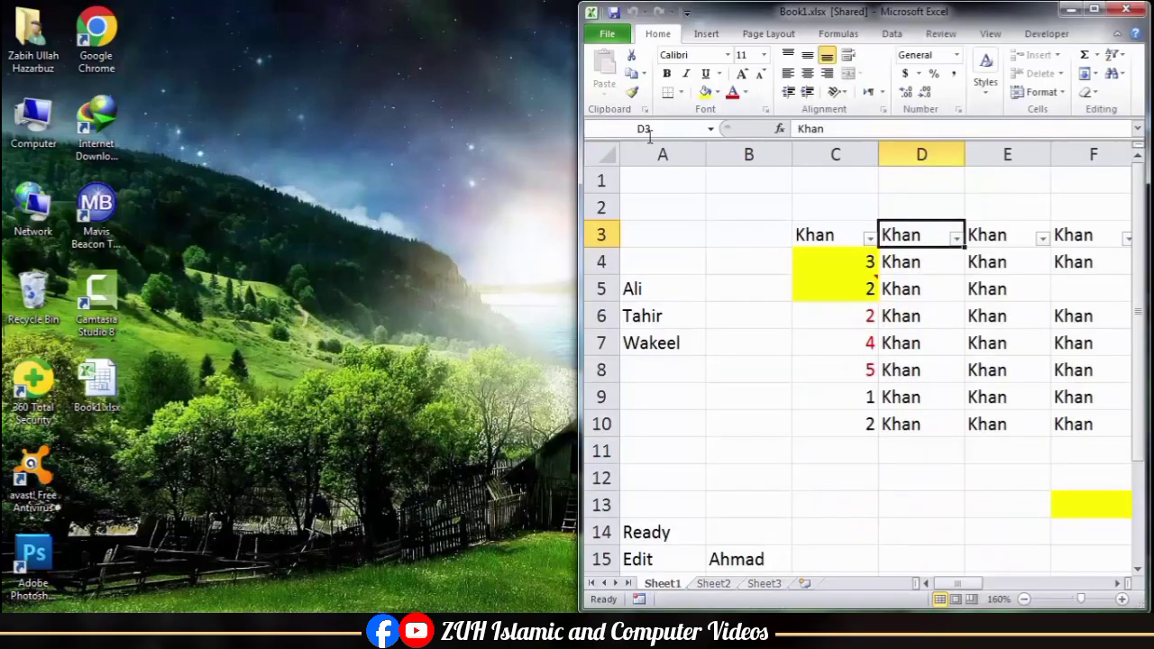
Start a second Excel instance and open the shared Book1.xlsx from the Desktop in it, beside the first copy
key("super")
type("excel")
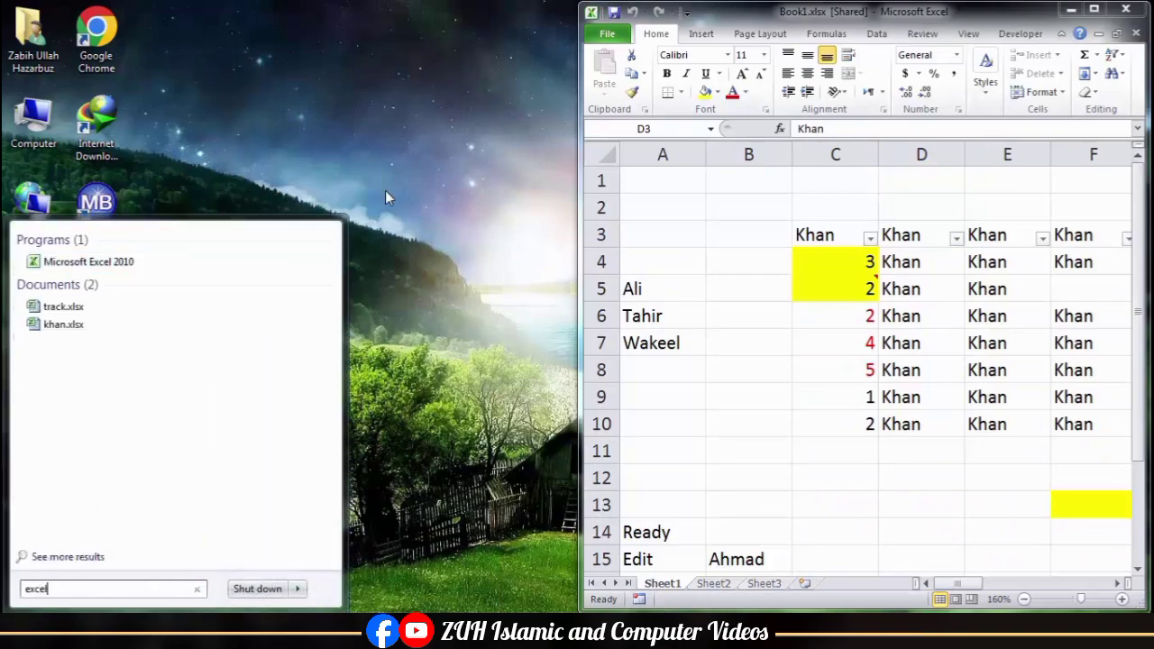
key("Return")
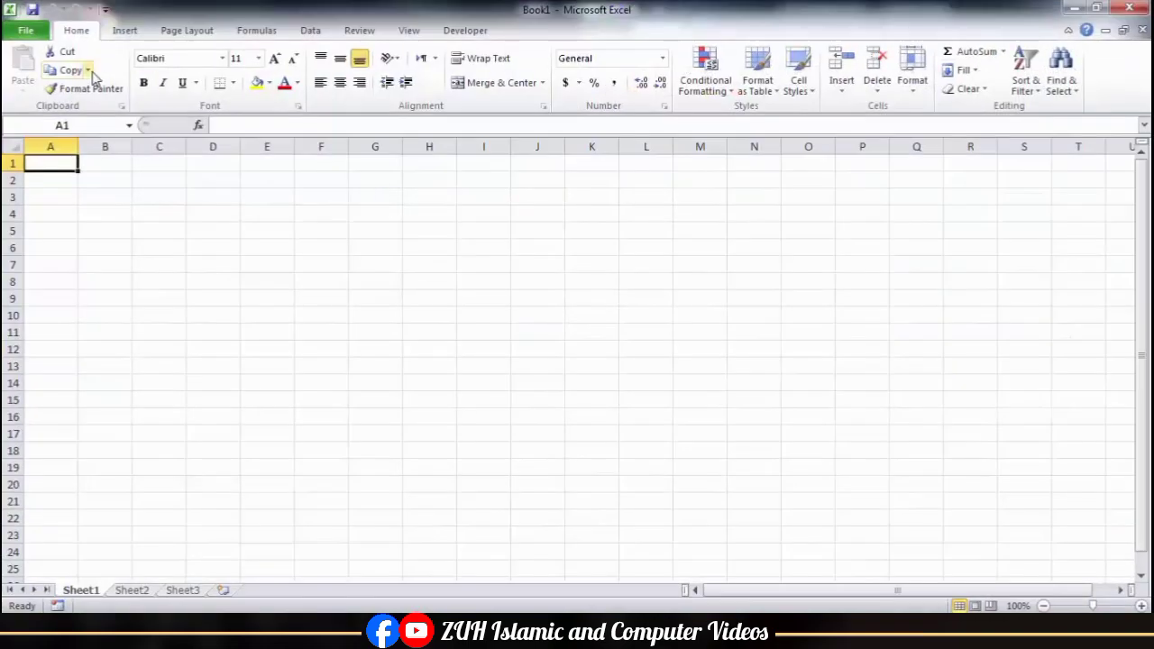
left_click(29, 32)
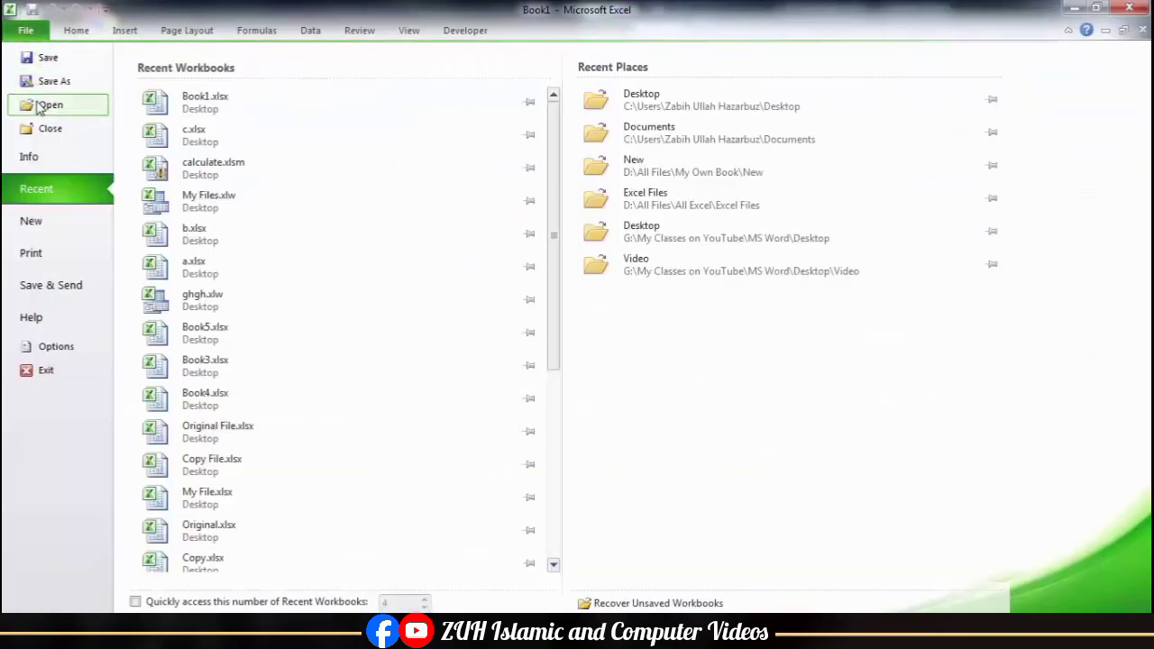
left_click(41, 105)
left_click(69, 151)
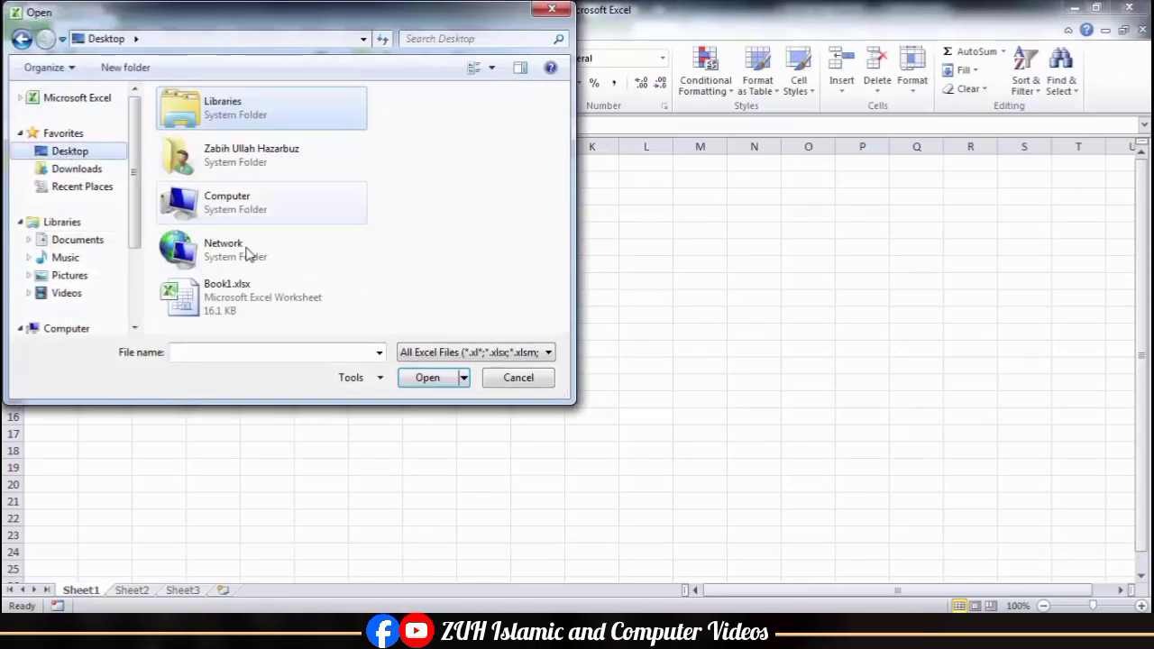
double_click(234, 293)
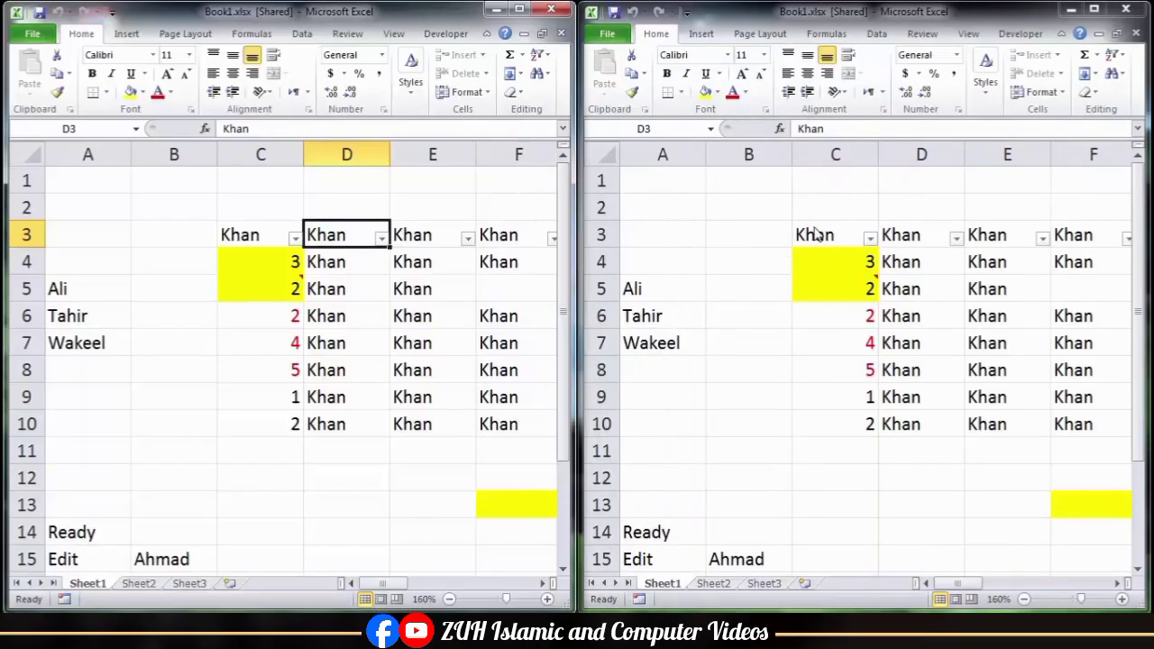
Select C3:E7 in the right-hand copy and C3:E8 in the left-hand copy to compare their data
left_click(815, 232)
left_click_drag(815, 233, 1001, 342)
left_click(342, 274)
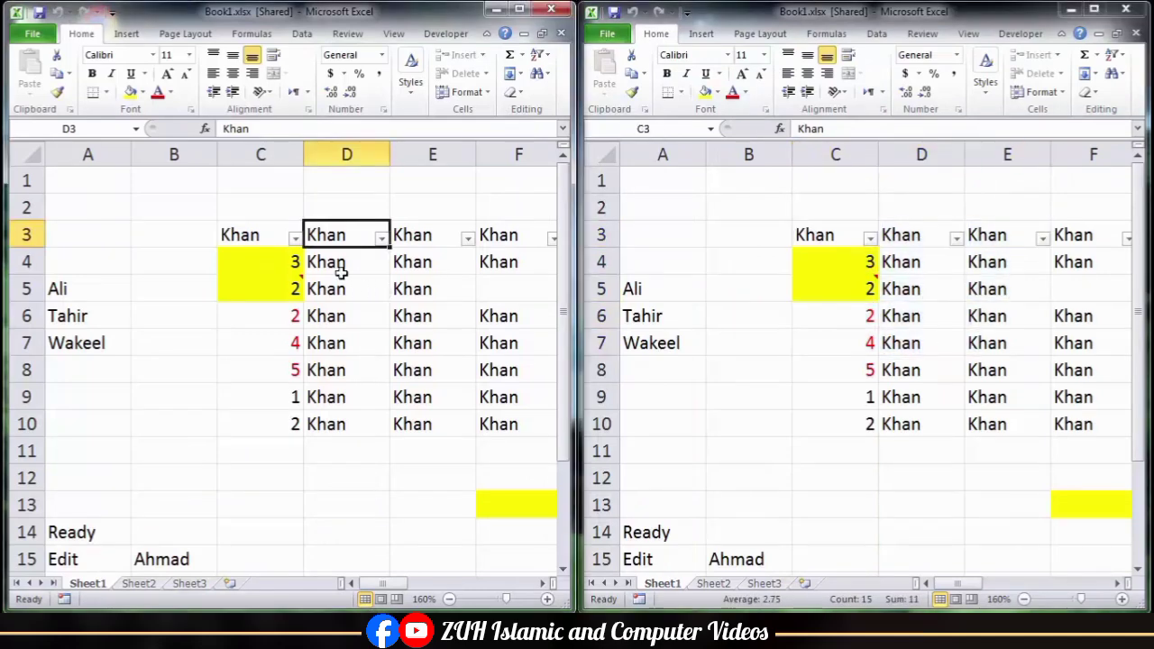
left_click_drag(259, 232, 433, 374)
Examine the two entries under who has this workbook open in the right-hand copy's Share Workbook dialog, and close it without changes
left_click(809, 234)
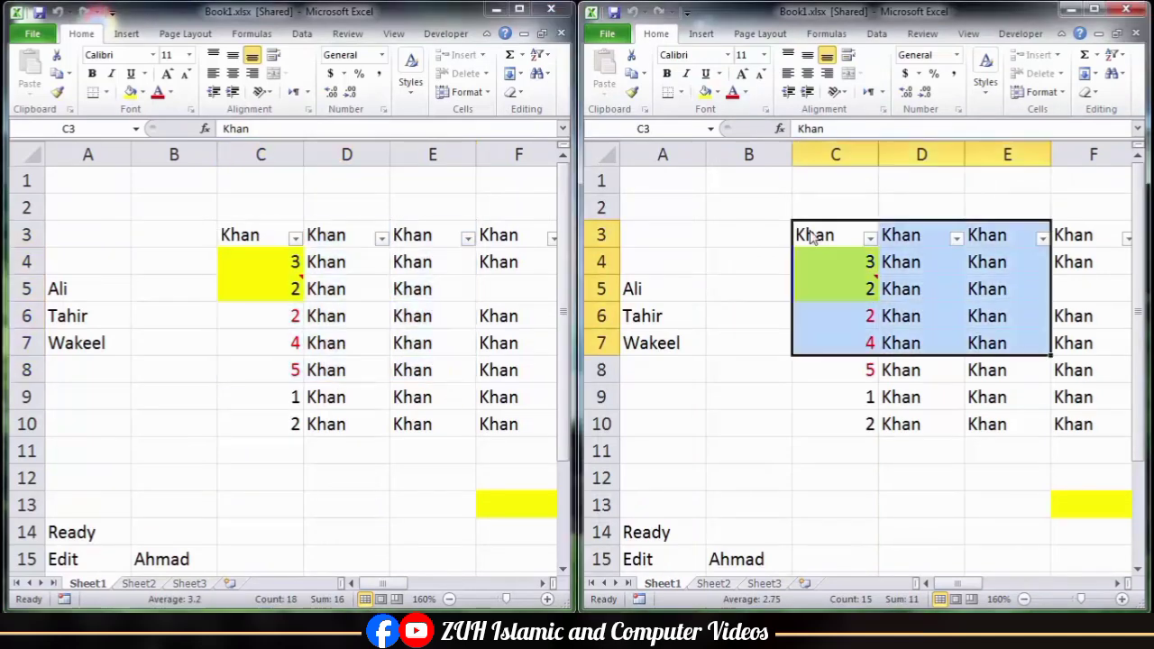
left_click(924, 34)
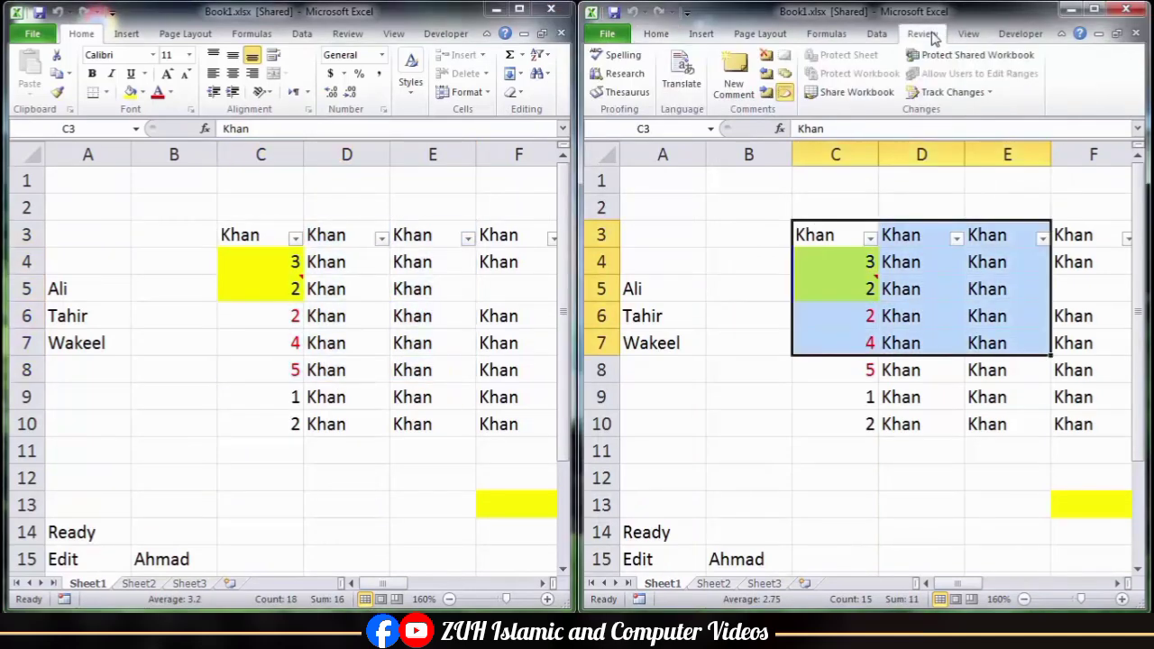
left_click(851, 93)
left_click(719, 229)
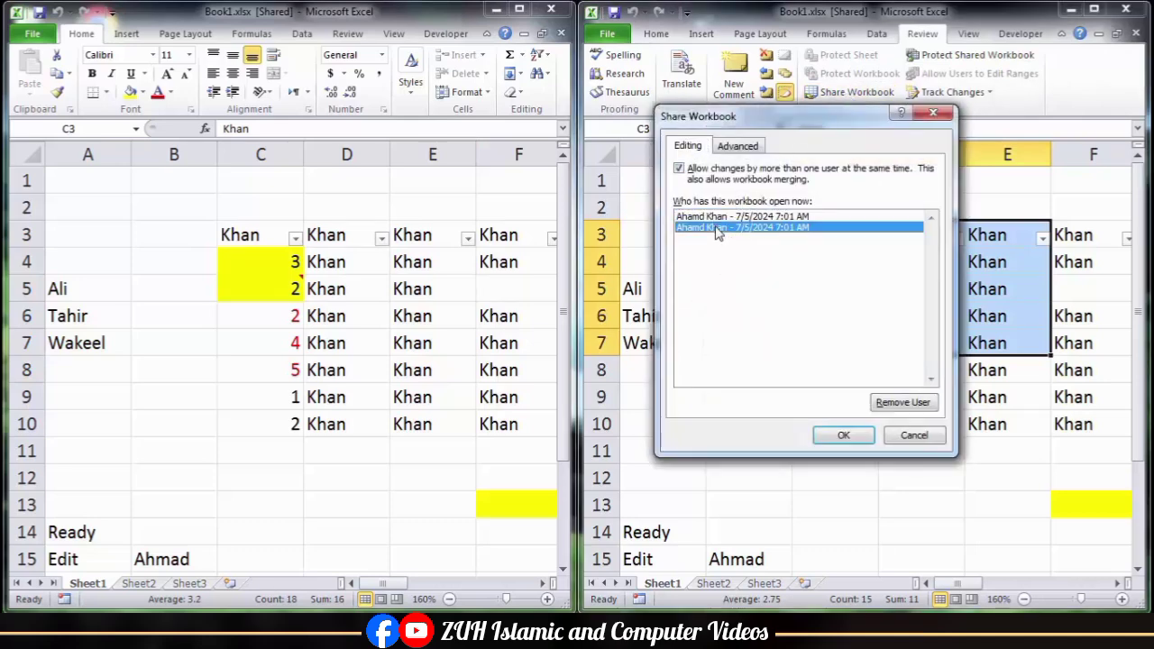
left_click(710, 216)
left_click(710, 227)
left_click(709, 218)
left_click(708, 228)
left_click(707, 218)
left_click(708, 228)
left_click(915, 435)
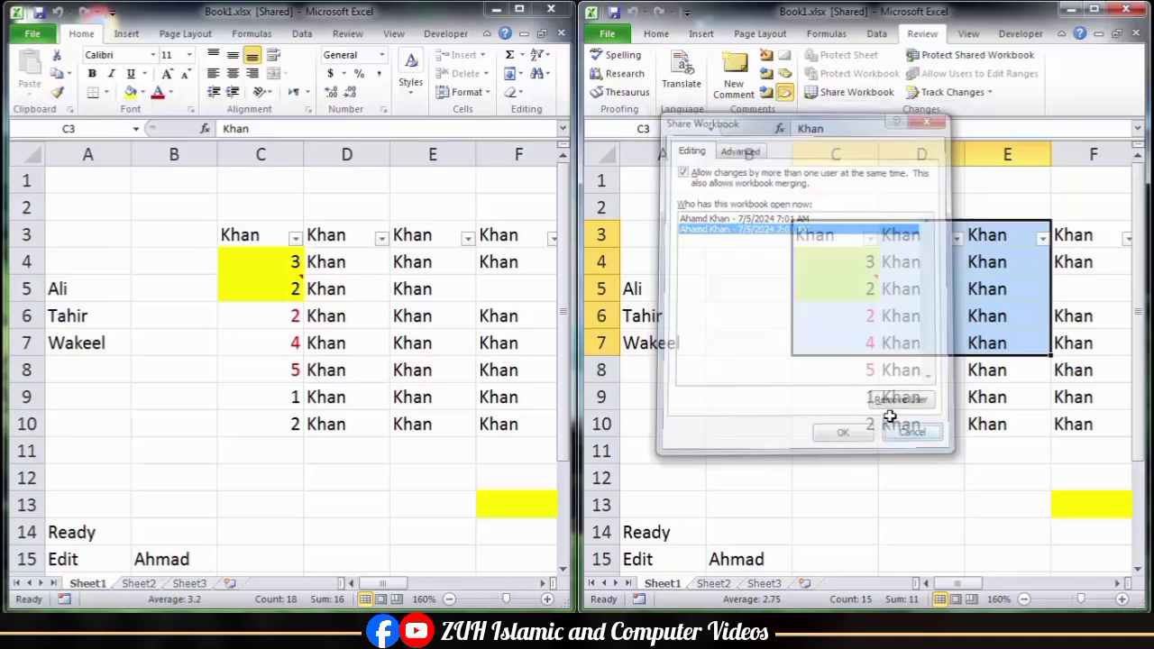
Clear the contents of C3:D9 in the right-hand copy and save the shared workbook
left_click(861, 369)
left_click_drag(818, 228, 891, 403)
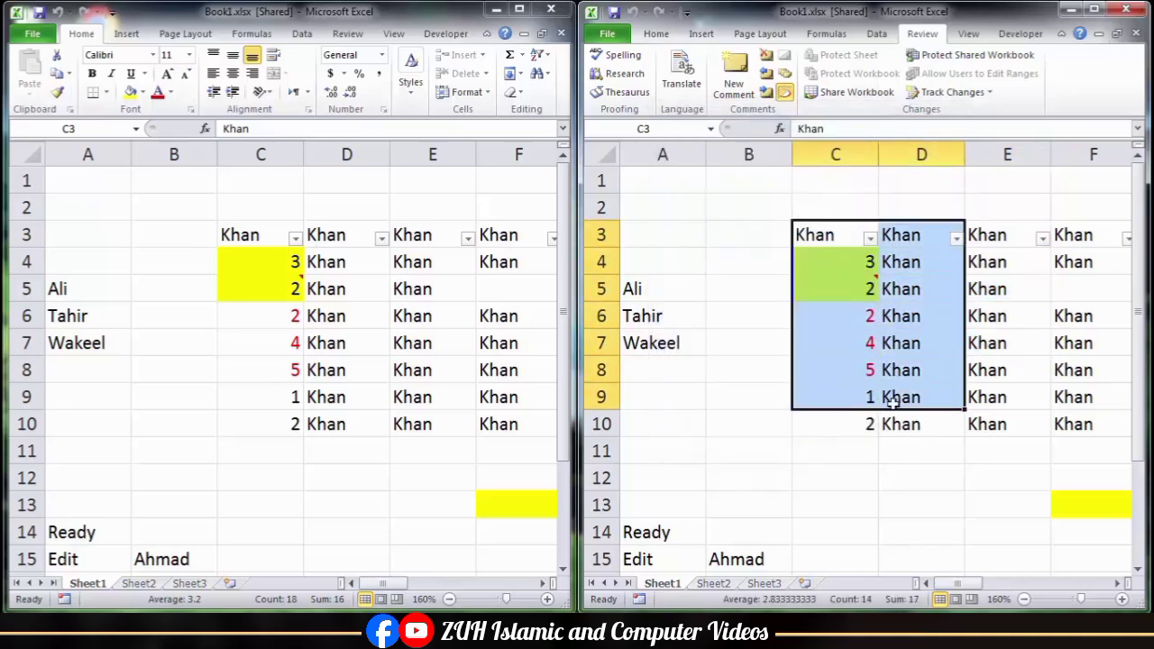
key("Delete")
left_click(665, 307)
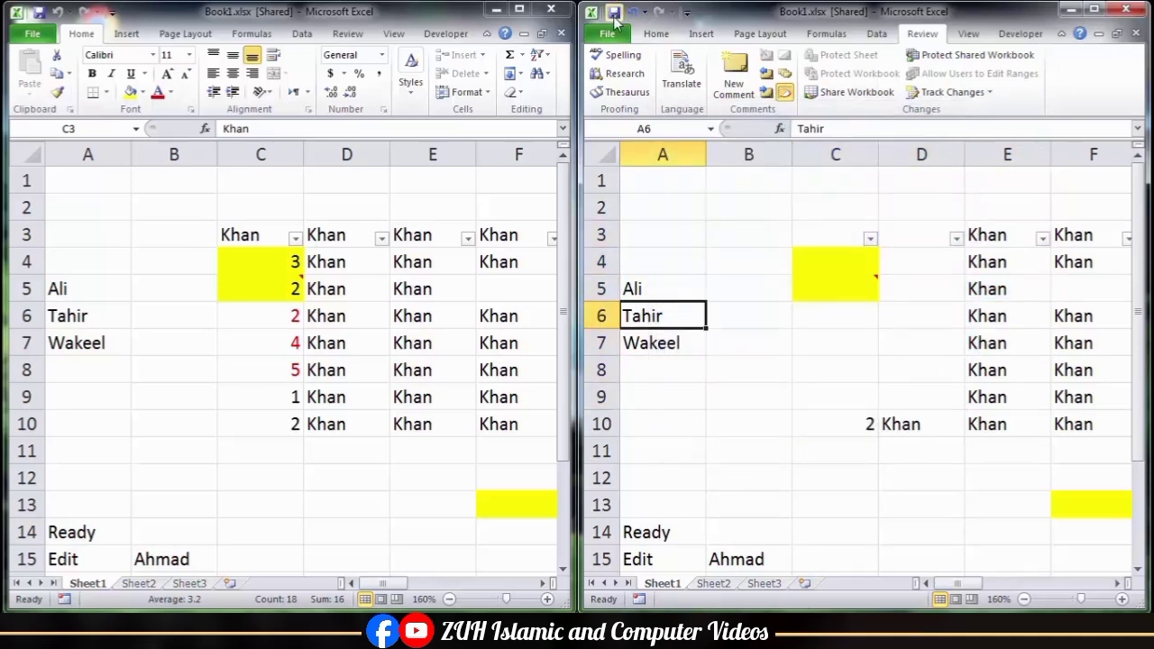
left_click(613, 20)
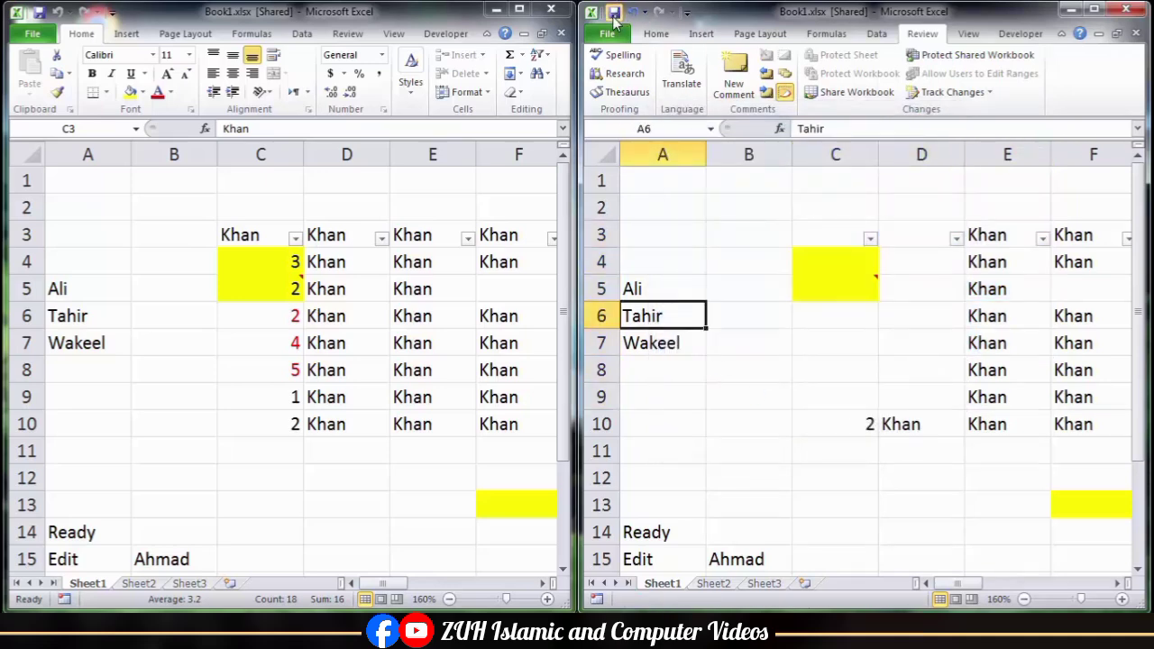
Select B4 in the left-hand copy and save it to bring in the cleared C3:D9 range, acknowledging the update notice
left_click(176, 260)
left_click(39, 13)
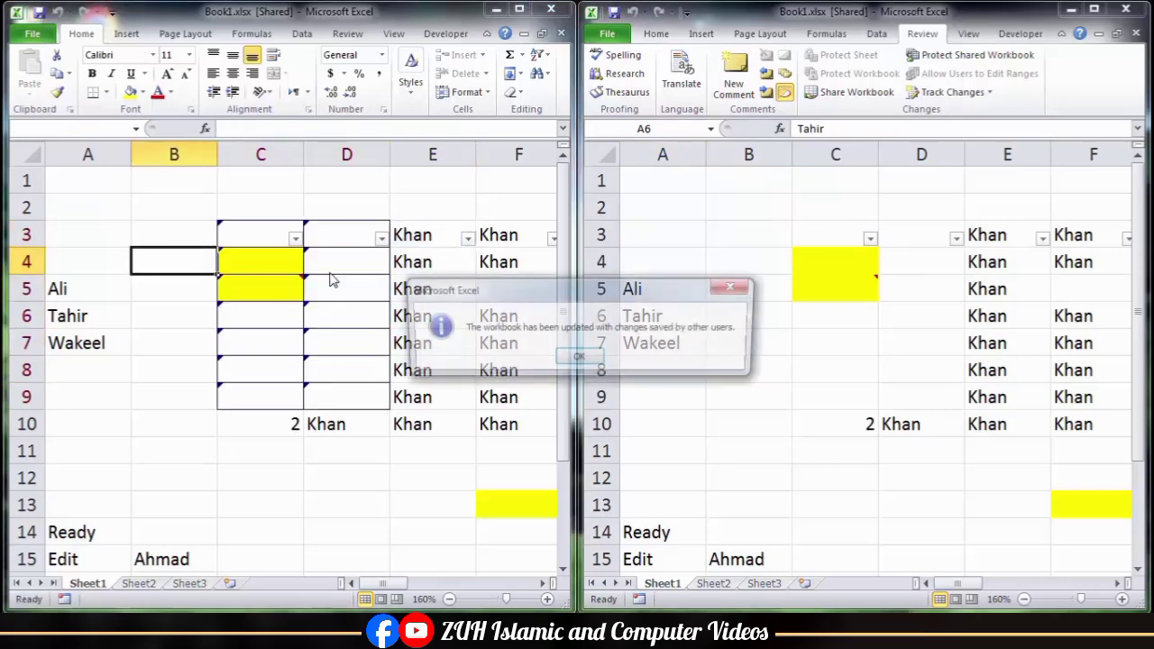
left_click(578, 360)
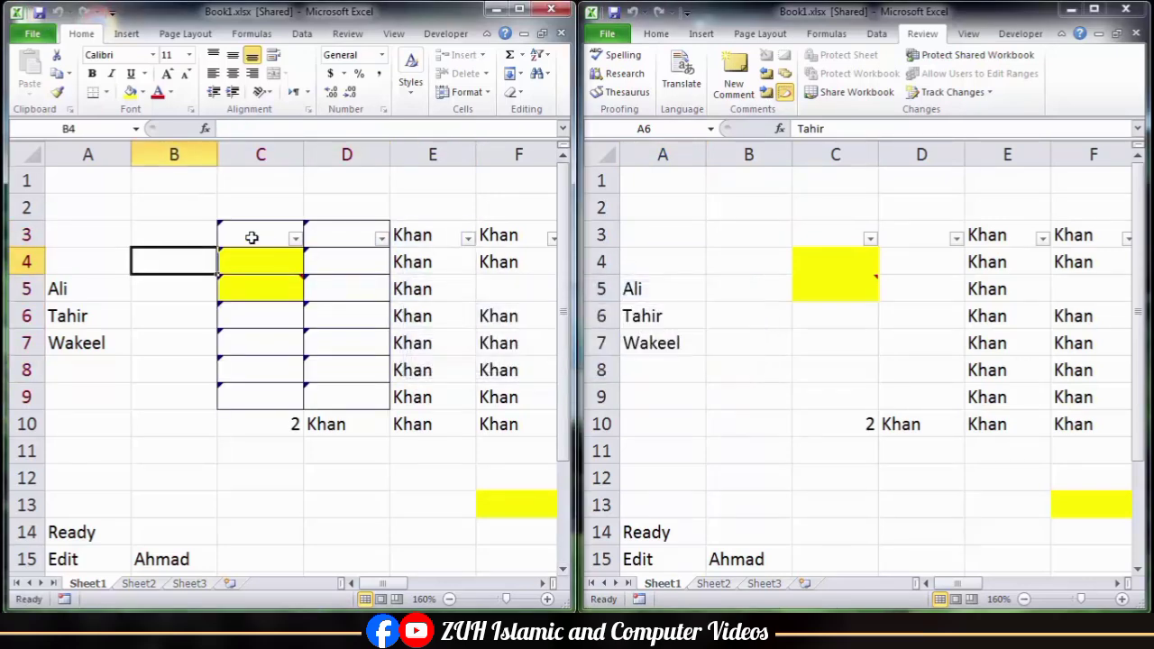
mouse_move(341, 265)
Clear the contents of C9:E11 in the right-hand copy, save that copy and acknowledge the update notice
left_click_drag(866, 401, 1008, 446)
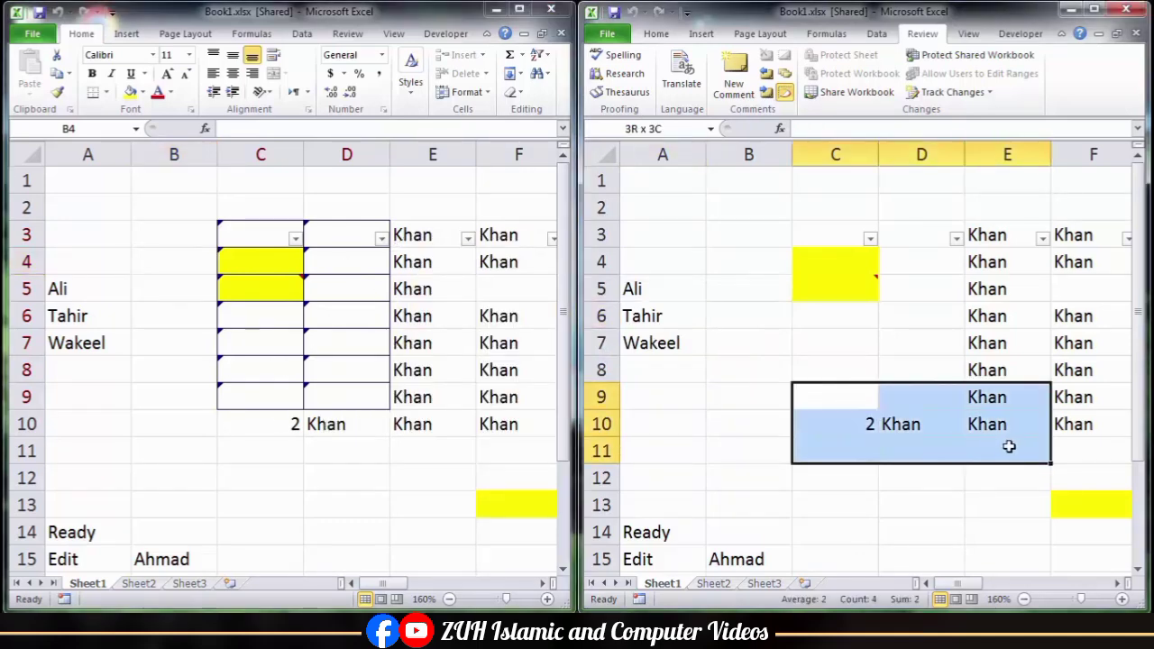
key("Delete")
left_click(121, 201)
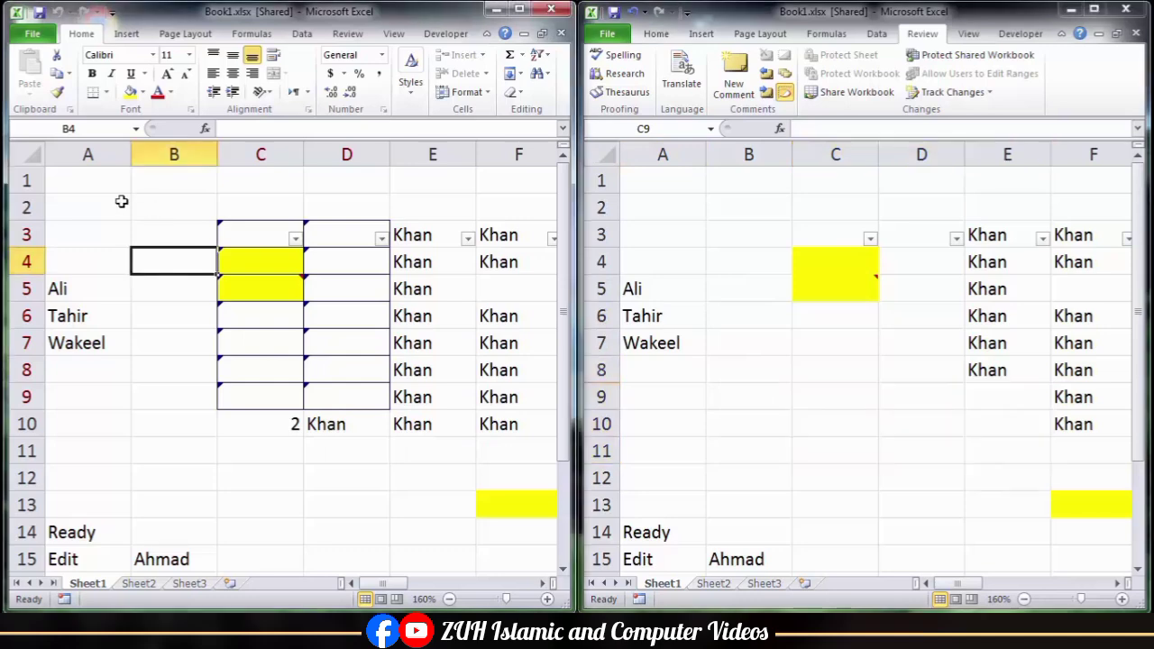
left_click(121, 201)
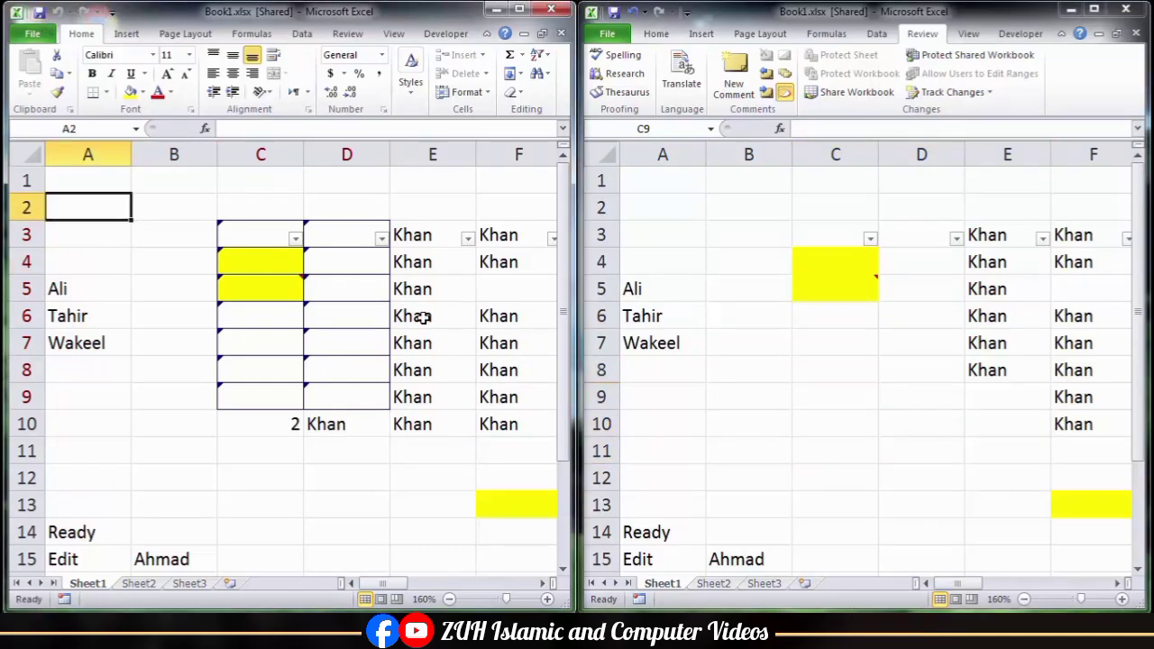
left_click(153, 281)
left_click(749, 267)
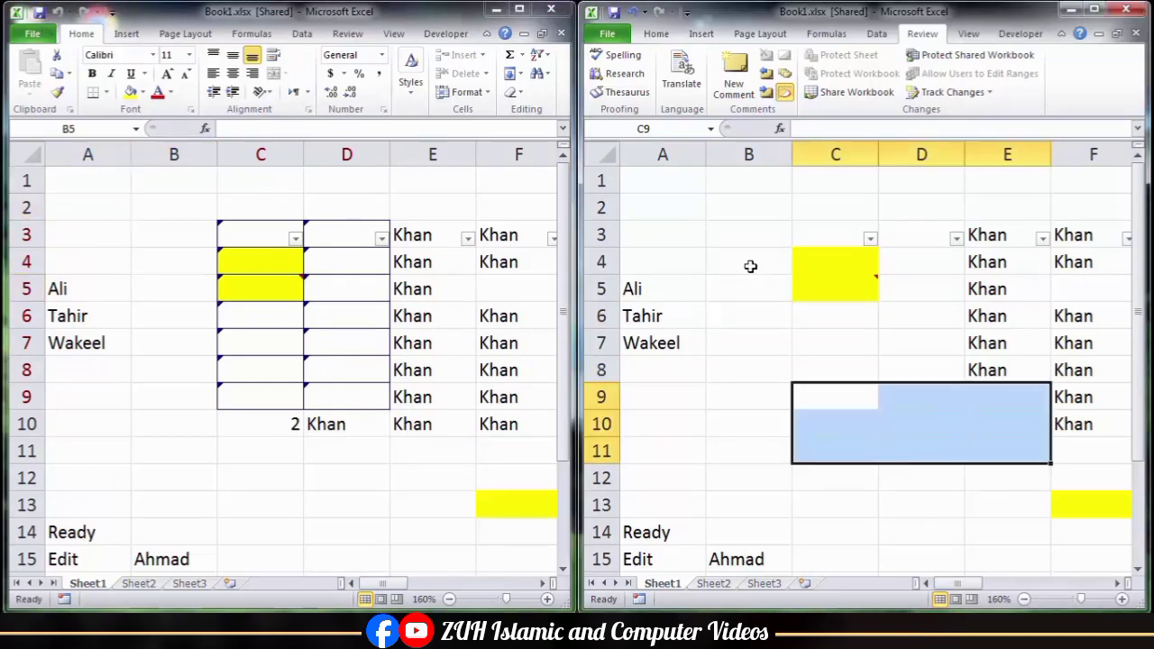
left_click(616, 16)
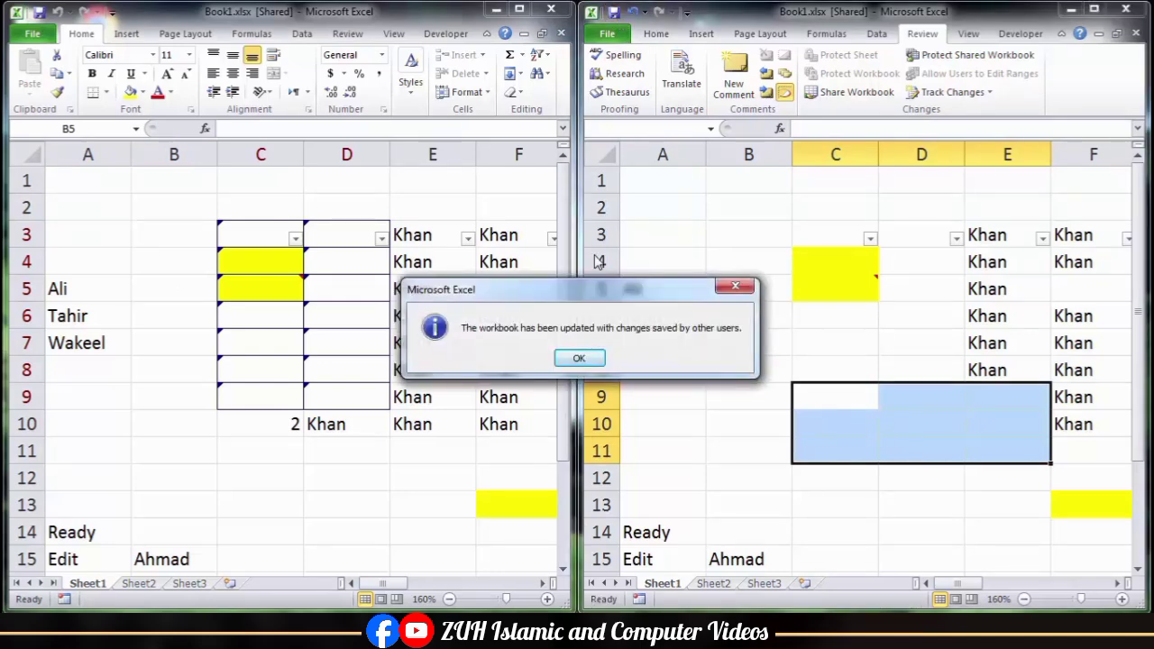
left_click(578, 359)
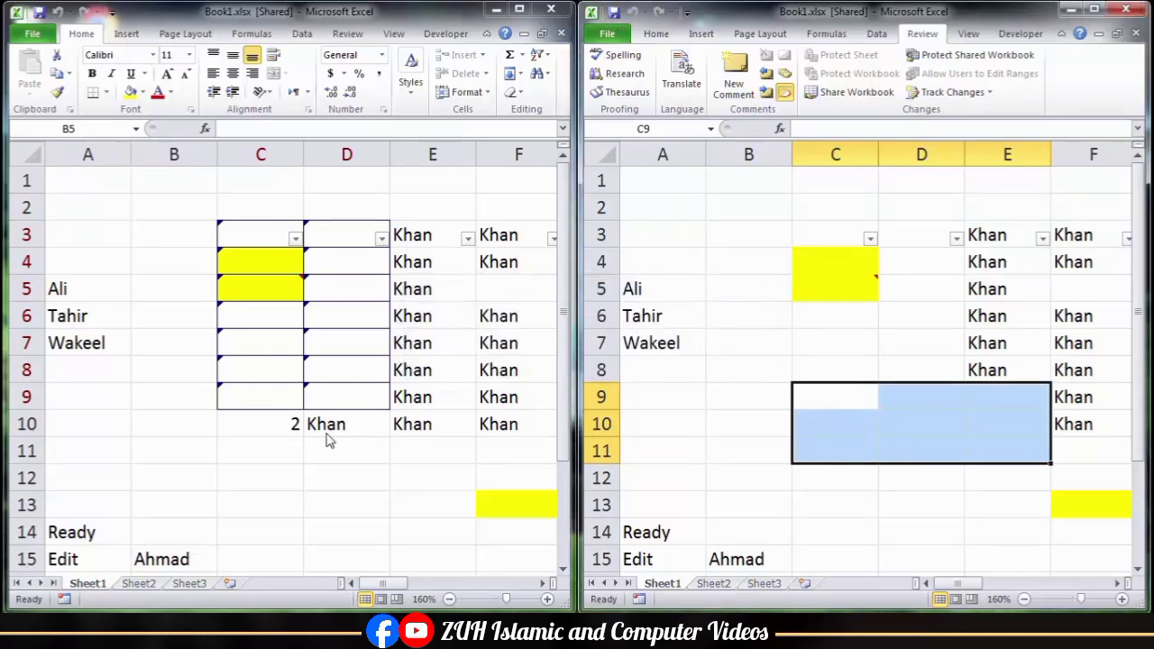
Save the left-hand copy from C10 to bring in the cleared C9:E11 range, acknowledge the notice and select B5
left_click(256, 424)
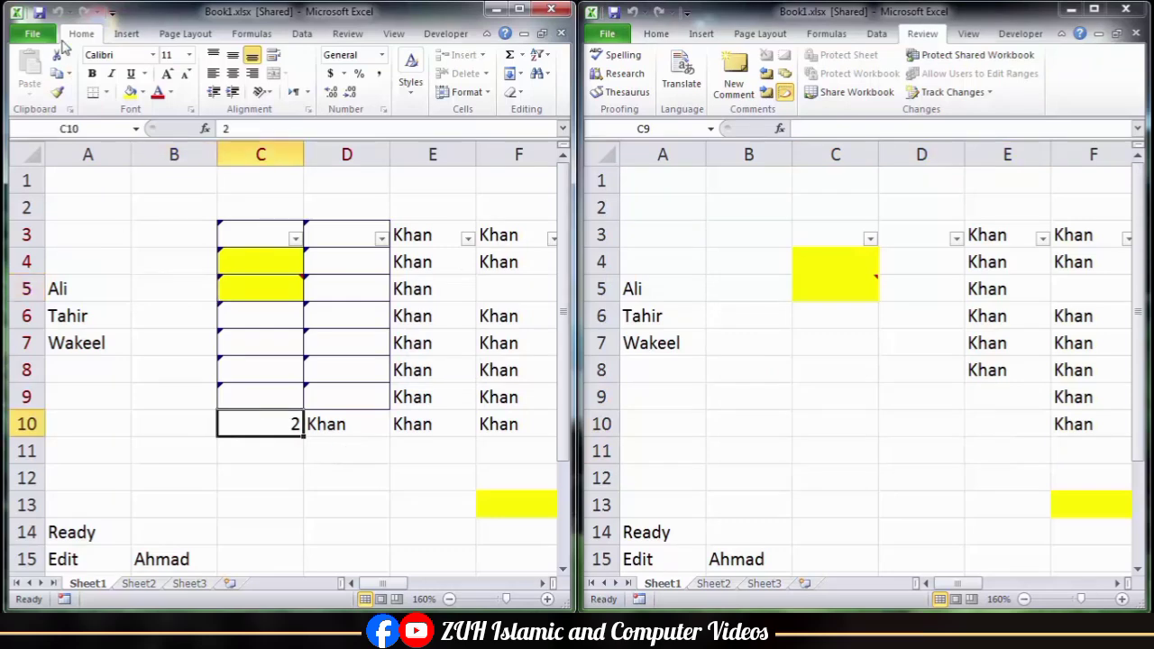
key("ctrl+s")
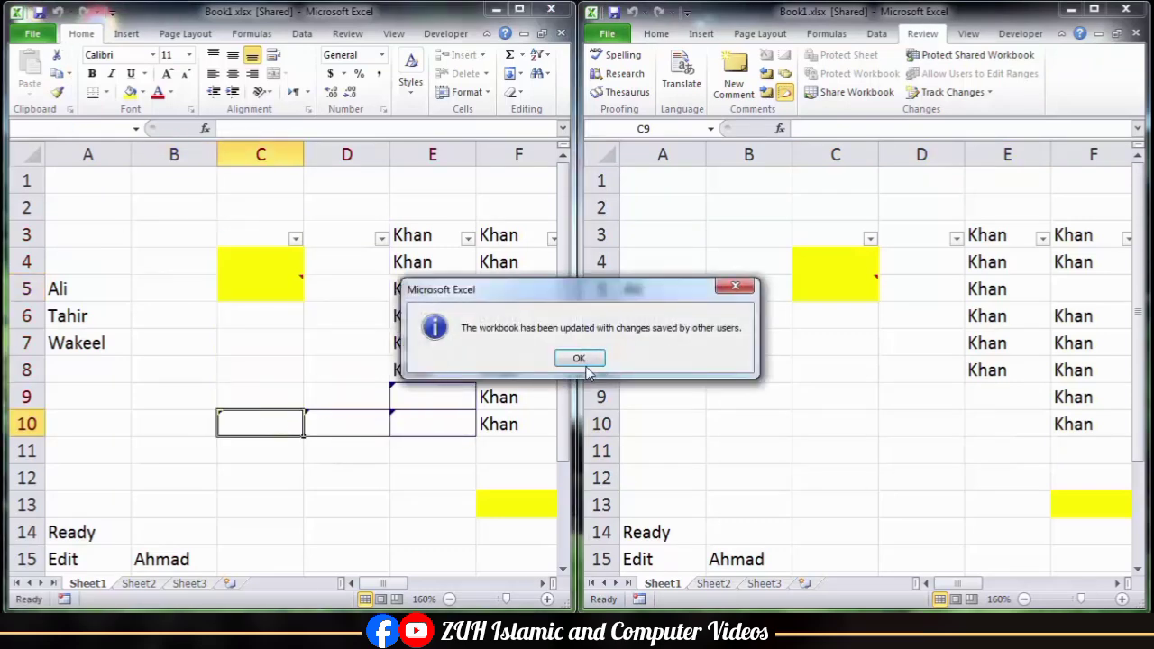
left_click(583, 360)
left_click(196, 279)
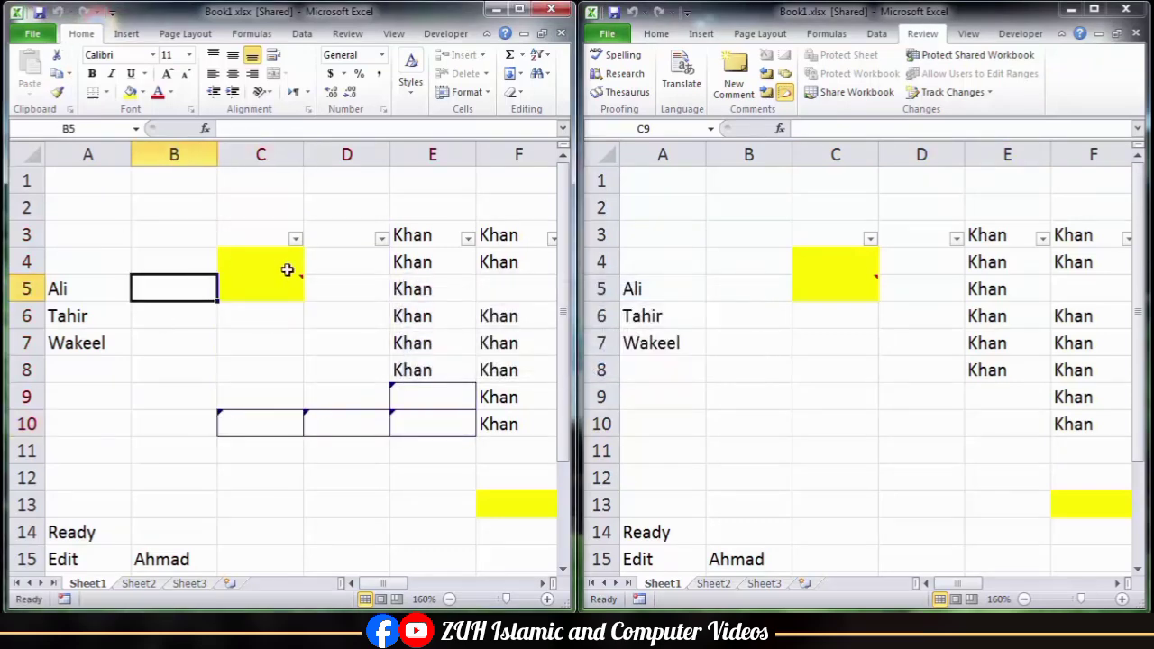
Set the left-hand copy's shared-workbook changes to update automatically every 5 minutes, saving own changes and seeing others' changes
left_click_drag(258, 232, 340, 430)
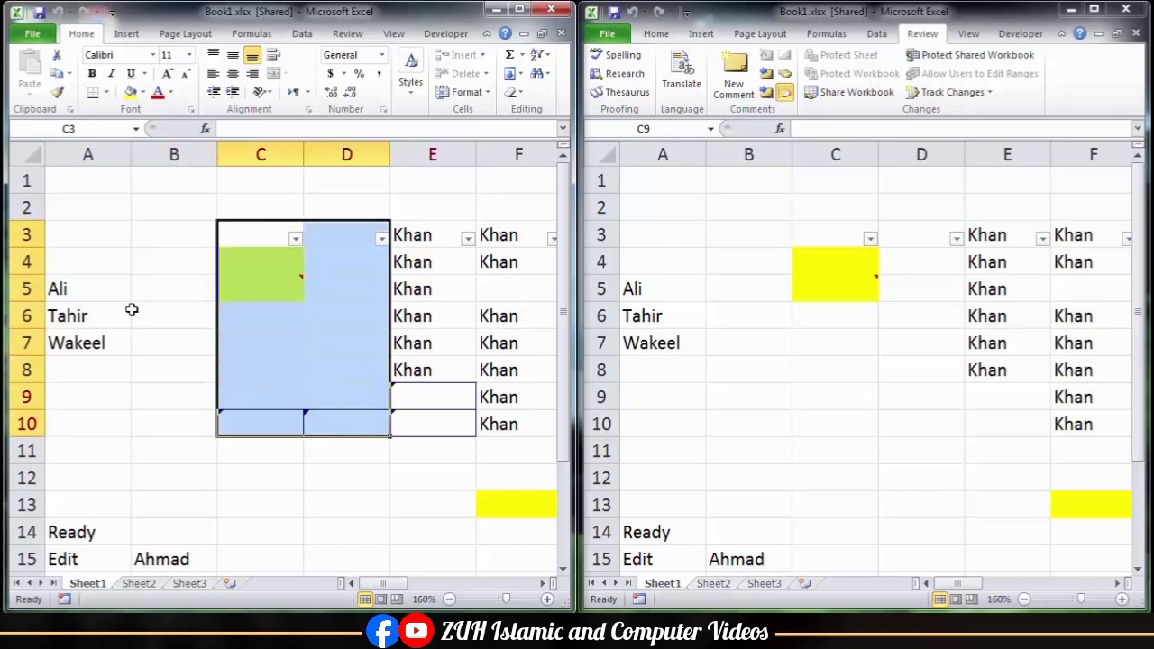
left_click(132, 309)
left_click(347, 33)
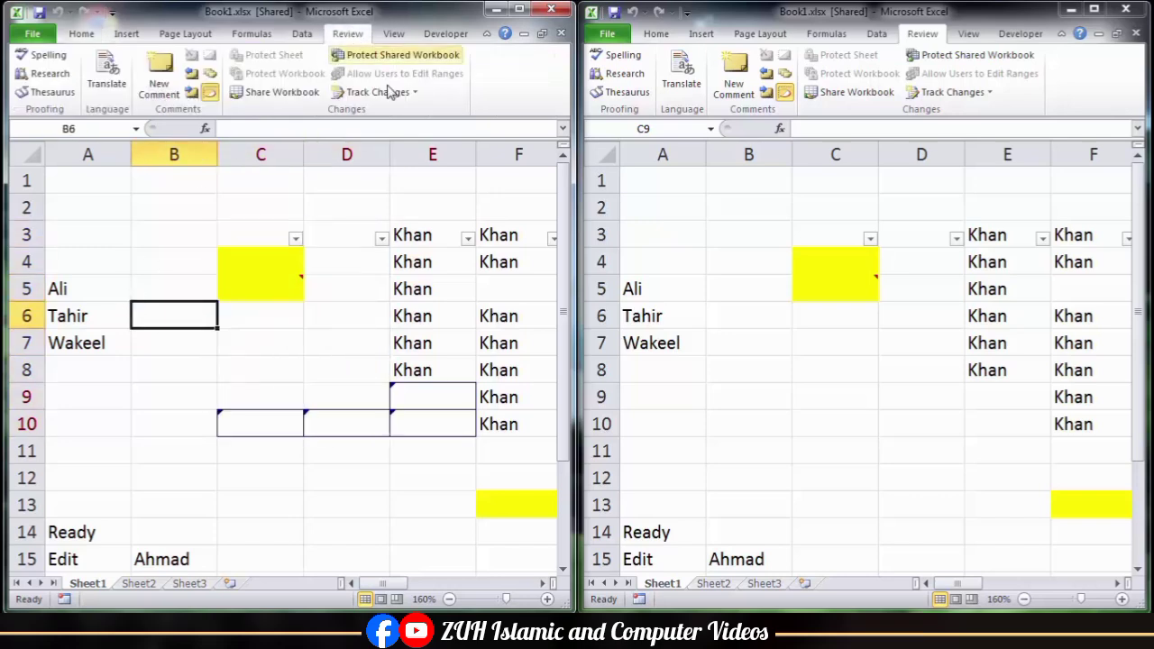
left_click(283, 93)
left_click(163, 146)
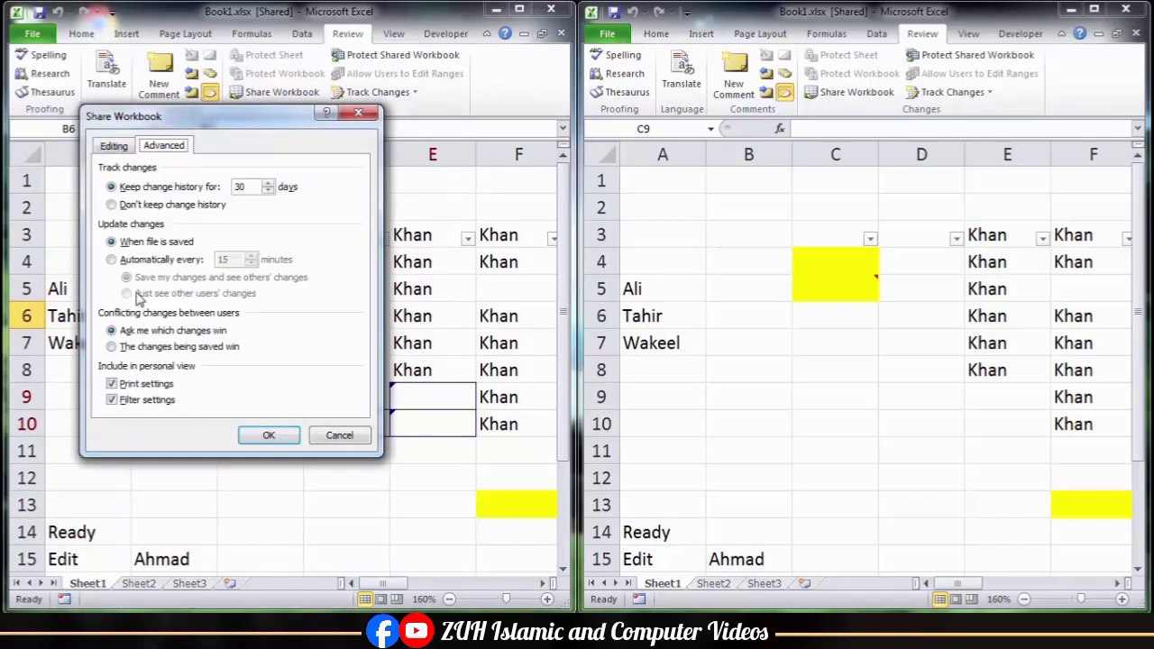
left_click(149, 260)
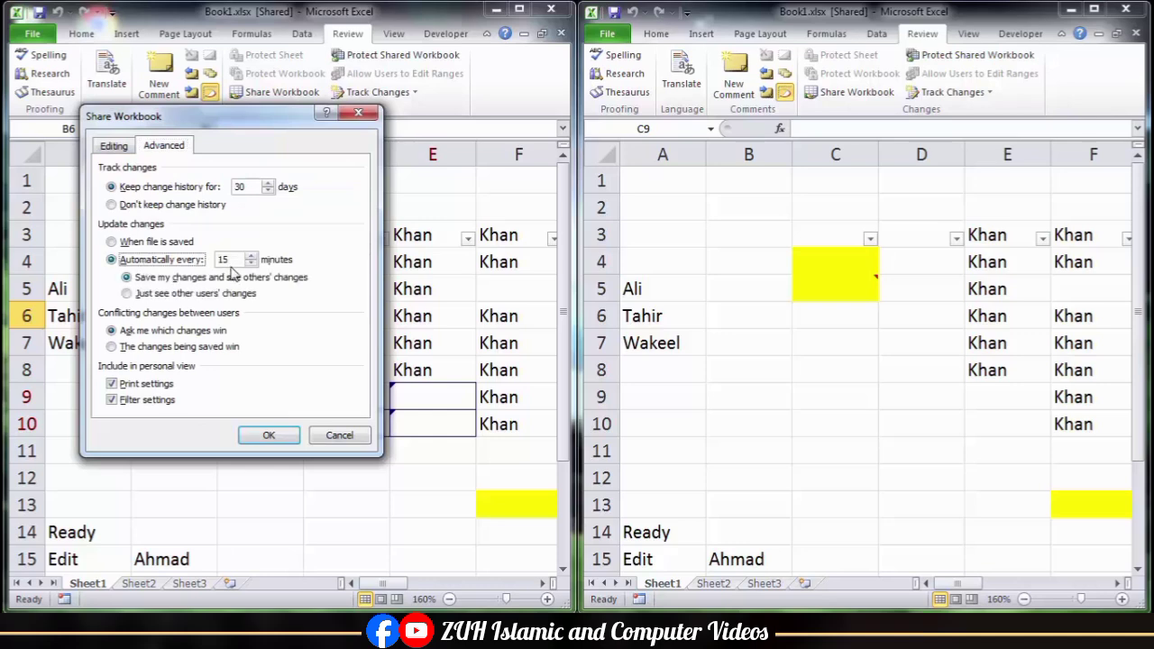
left_click(269, 435)
left_click(578, 359)
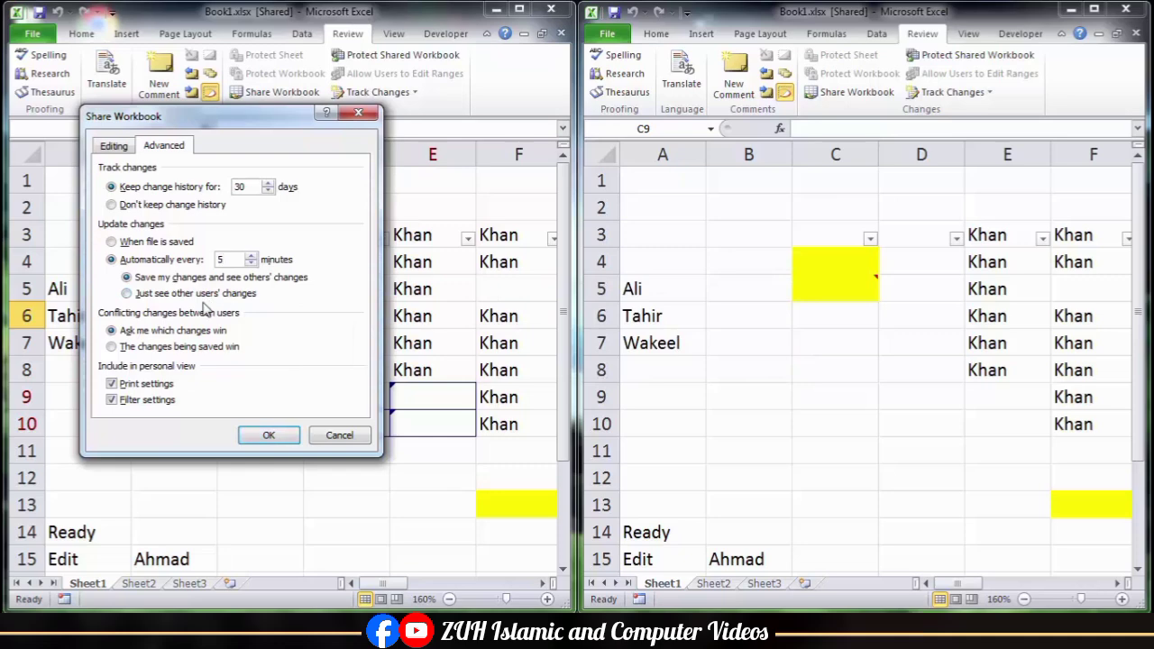
left_click(269, 435)
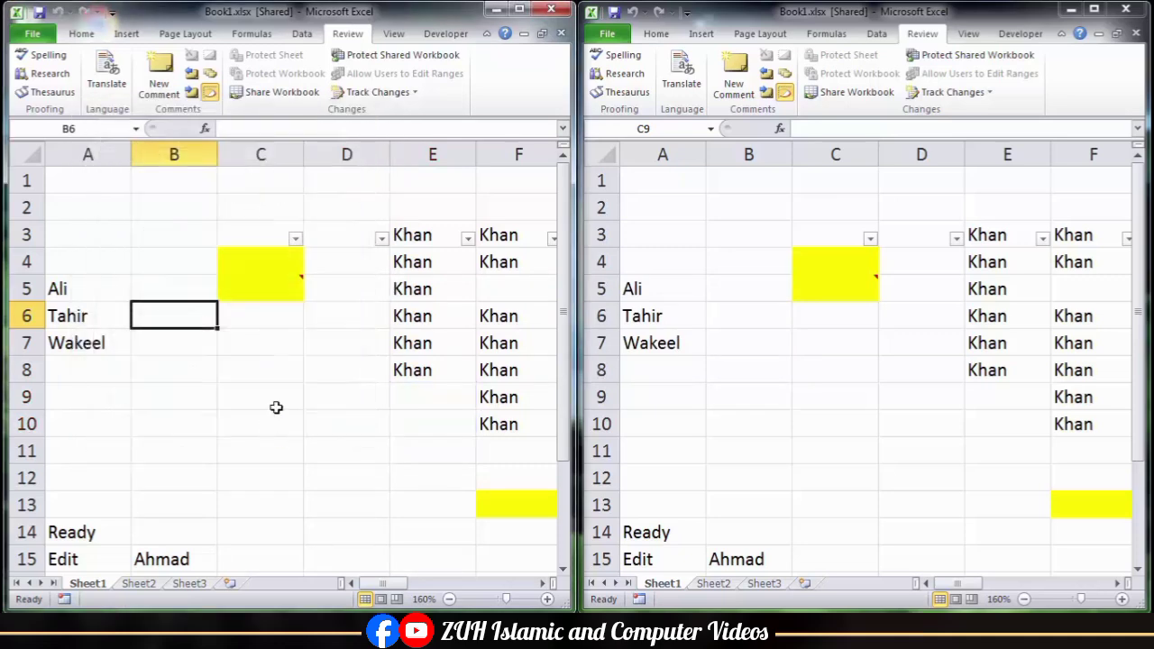
Close the left-hand copy without saving its changes, maximize the remaining copy and select cell D5
left_click_drag(283, 245, 363, 409)
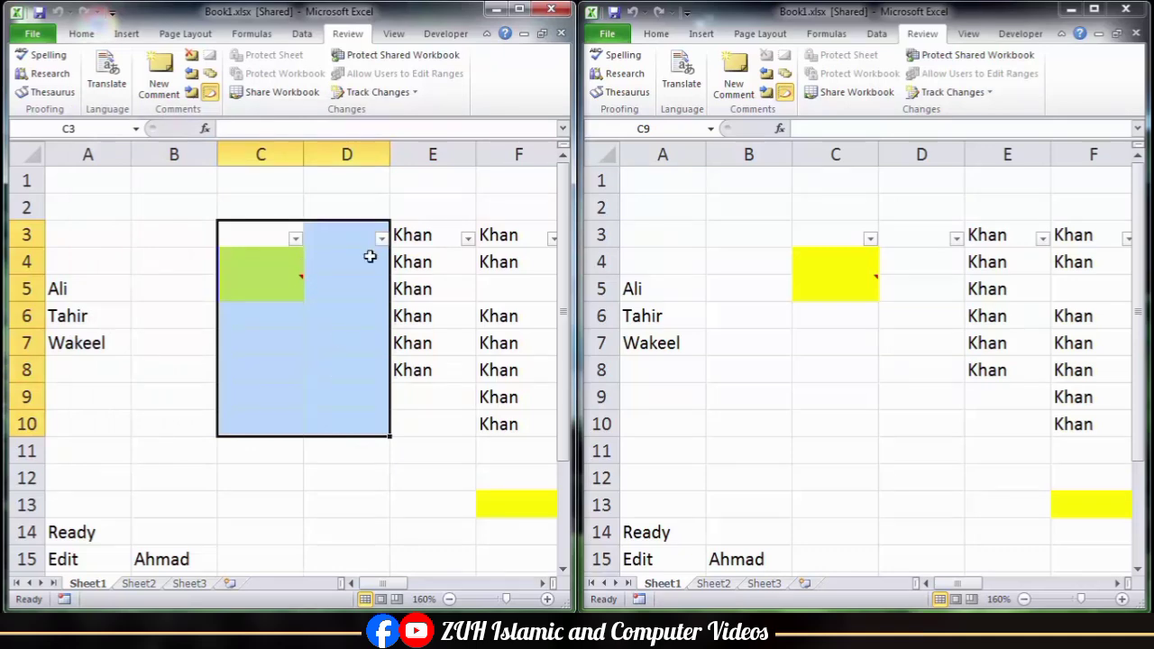
left_click(550, 10)
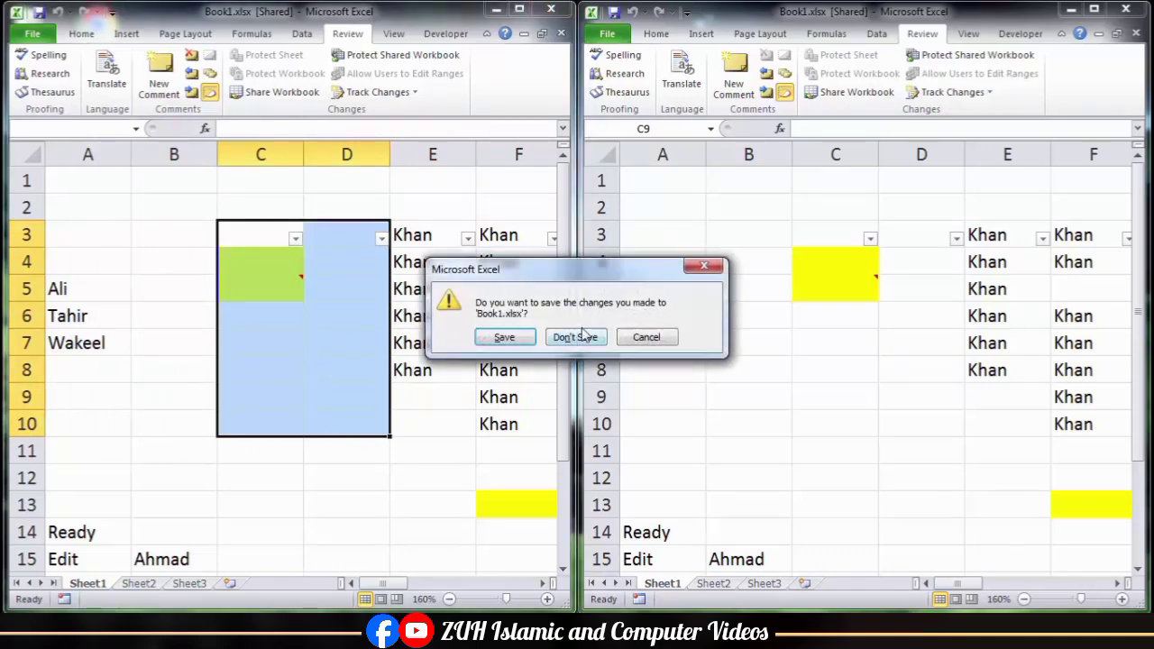
left_click(574, 337)
left_click(1093, 10)
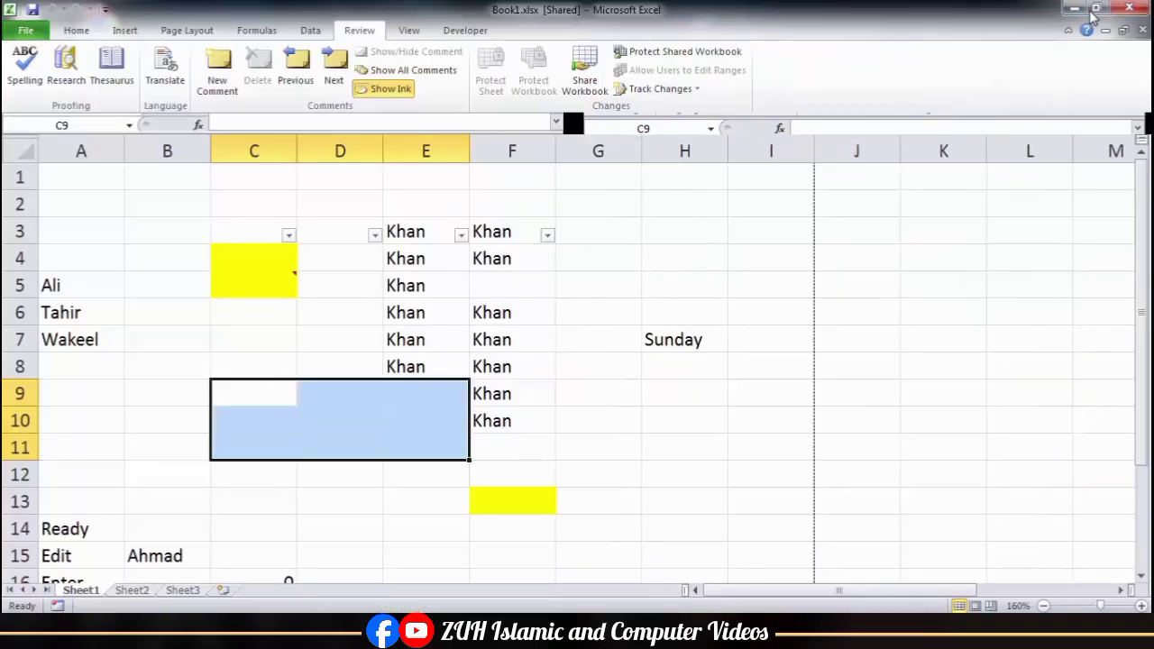
left_click(350, 296)
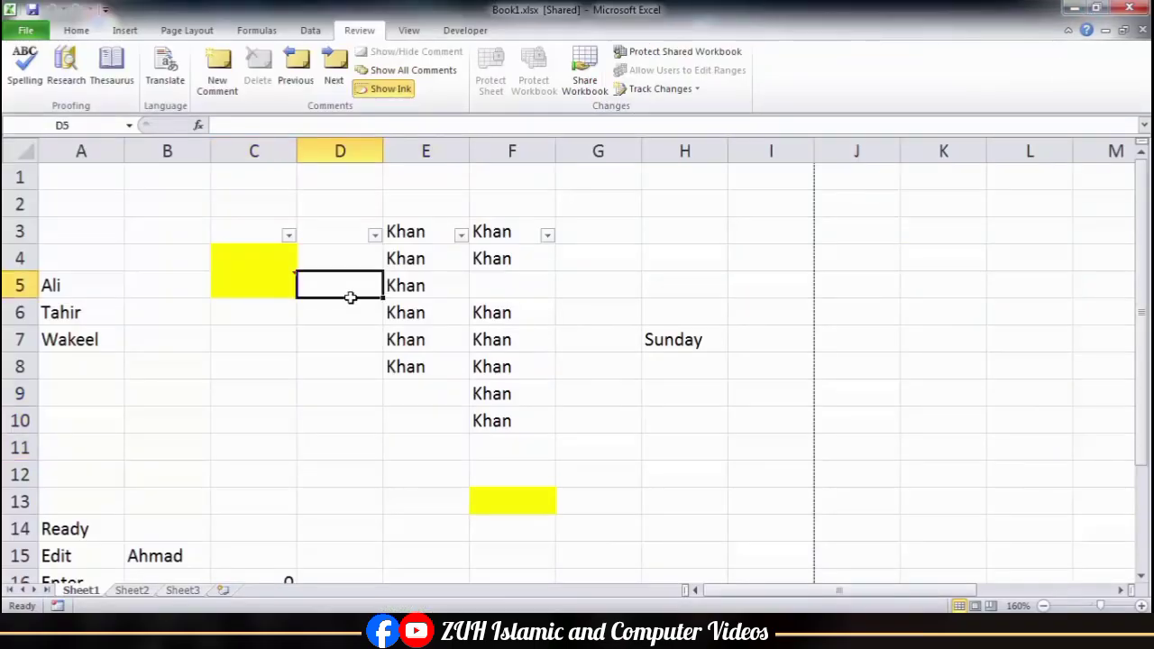